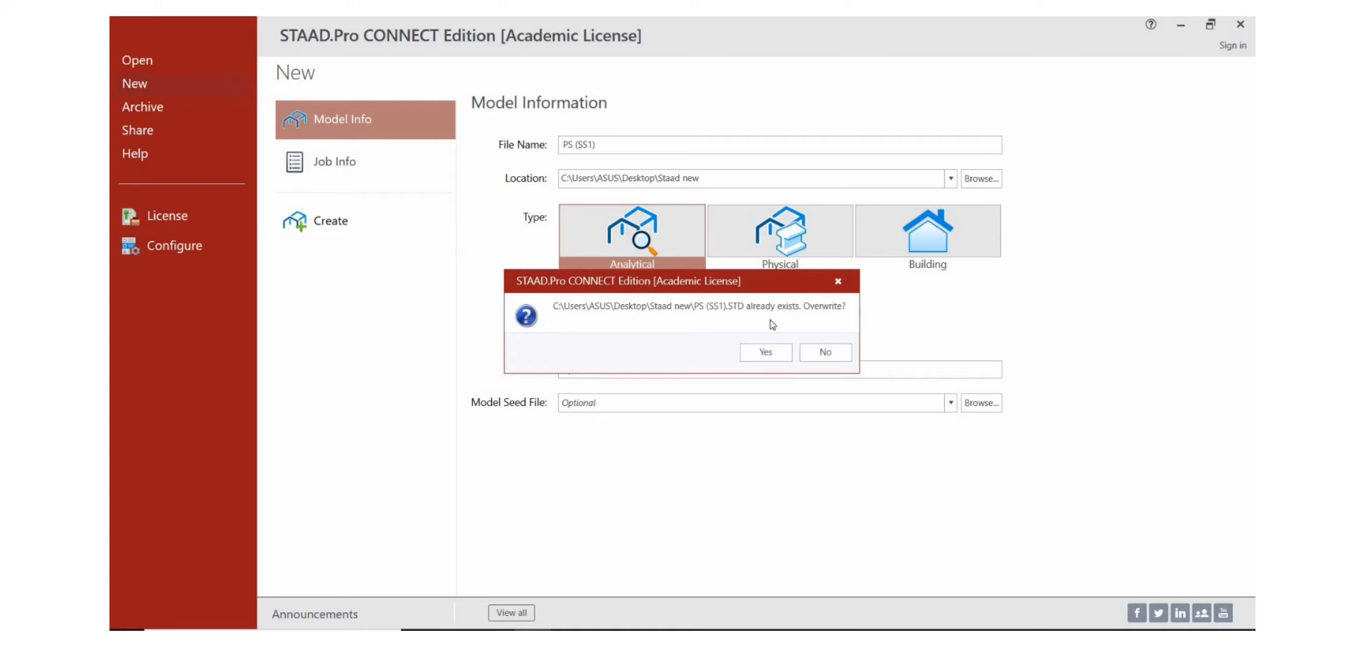
# Step: Overwrite the existing PS (SS1) model file and show the default linear beam grid in the X-Y front view
pyautogui.click(768, 354)
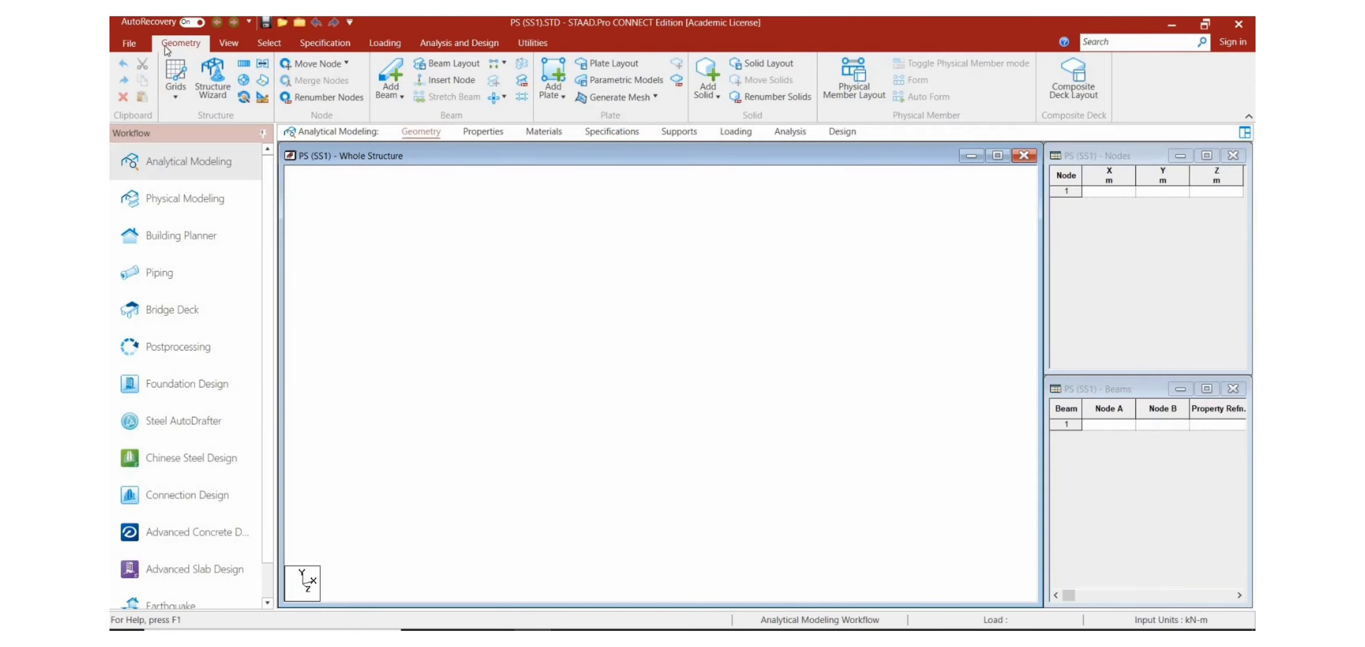
pyautogui.click(177, 88)
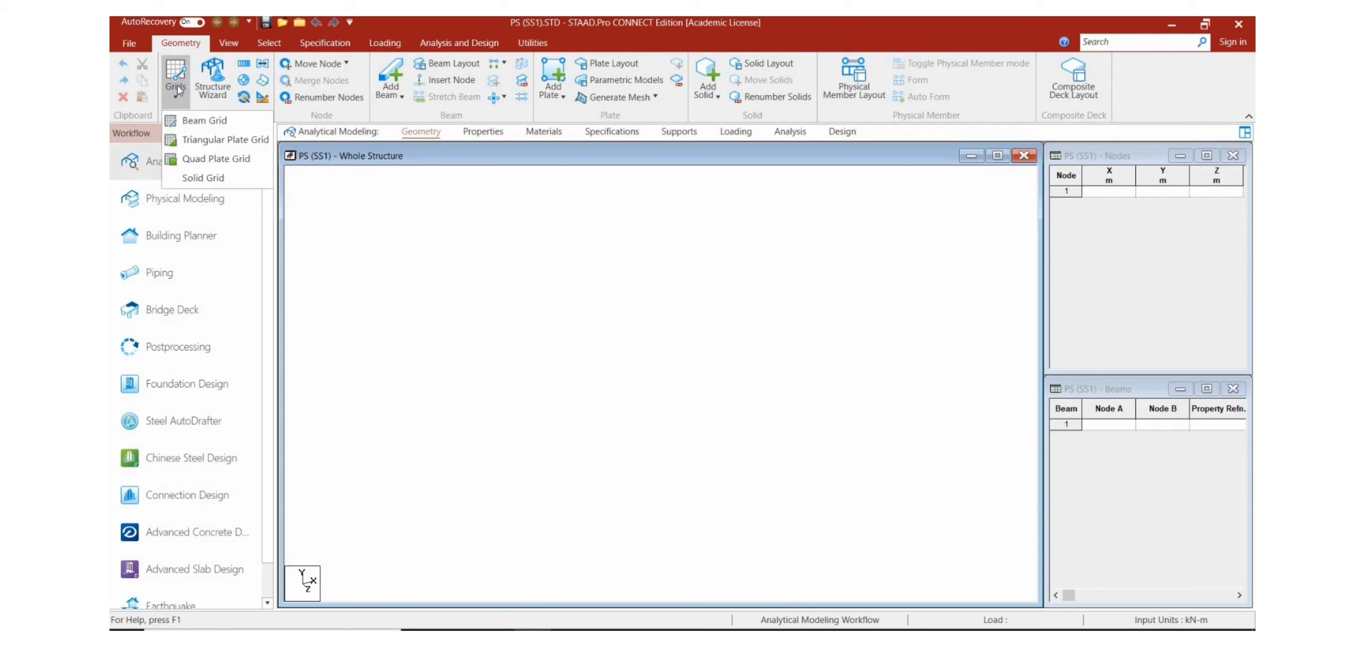
pyautogui.click(191, 123)
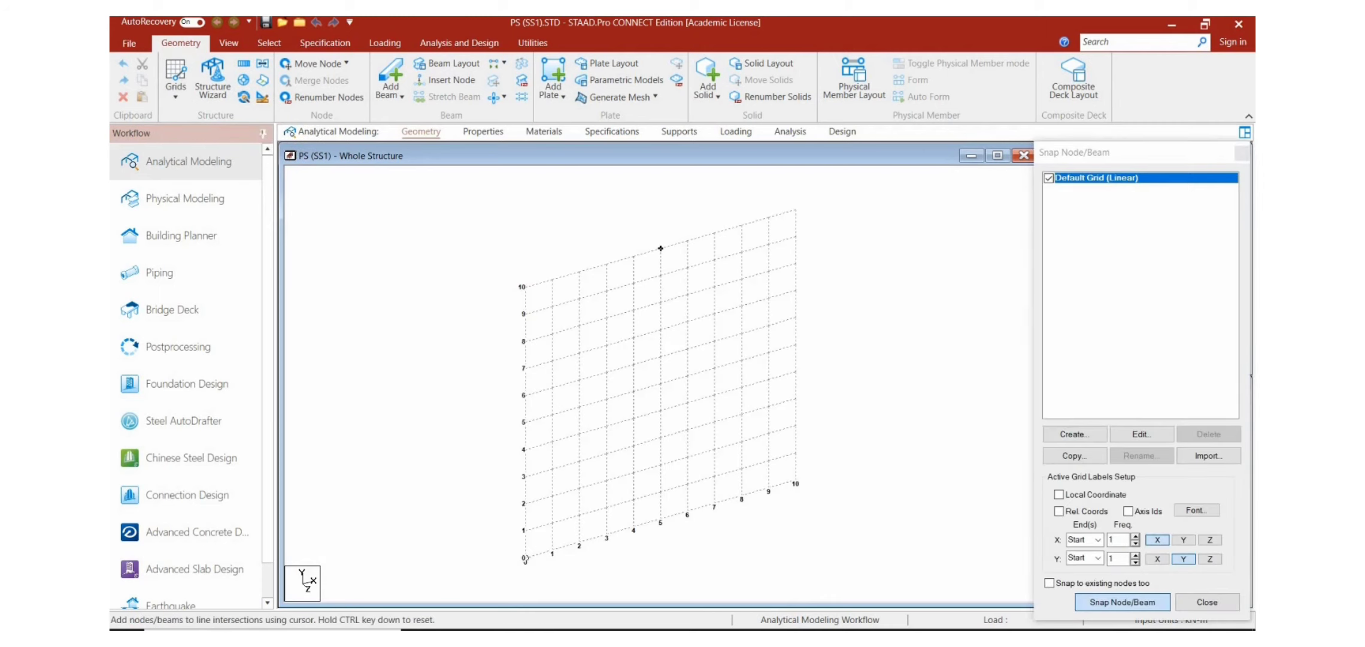
pyautogui.click(229, 43)
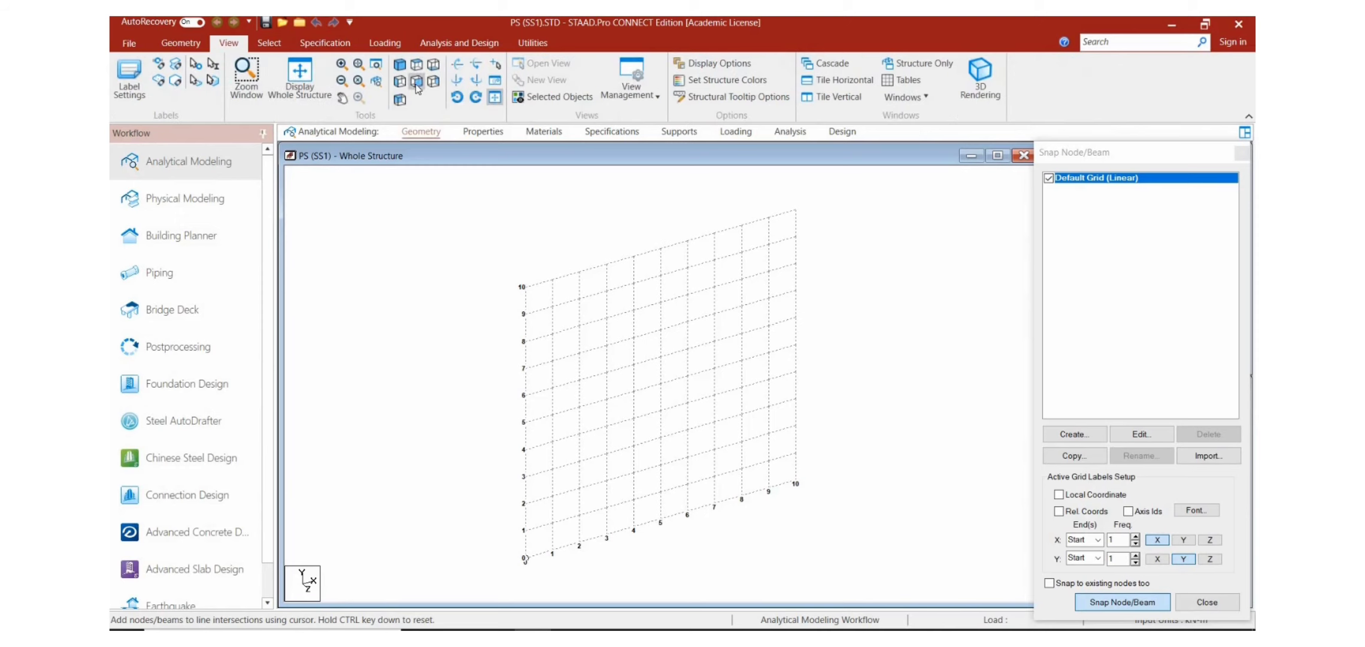
pyautogui.click(416, 85)
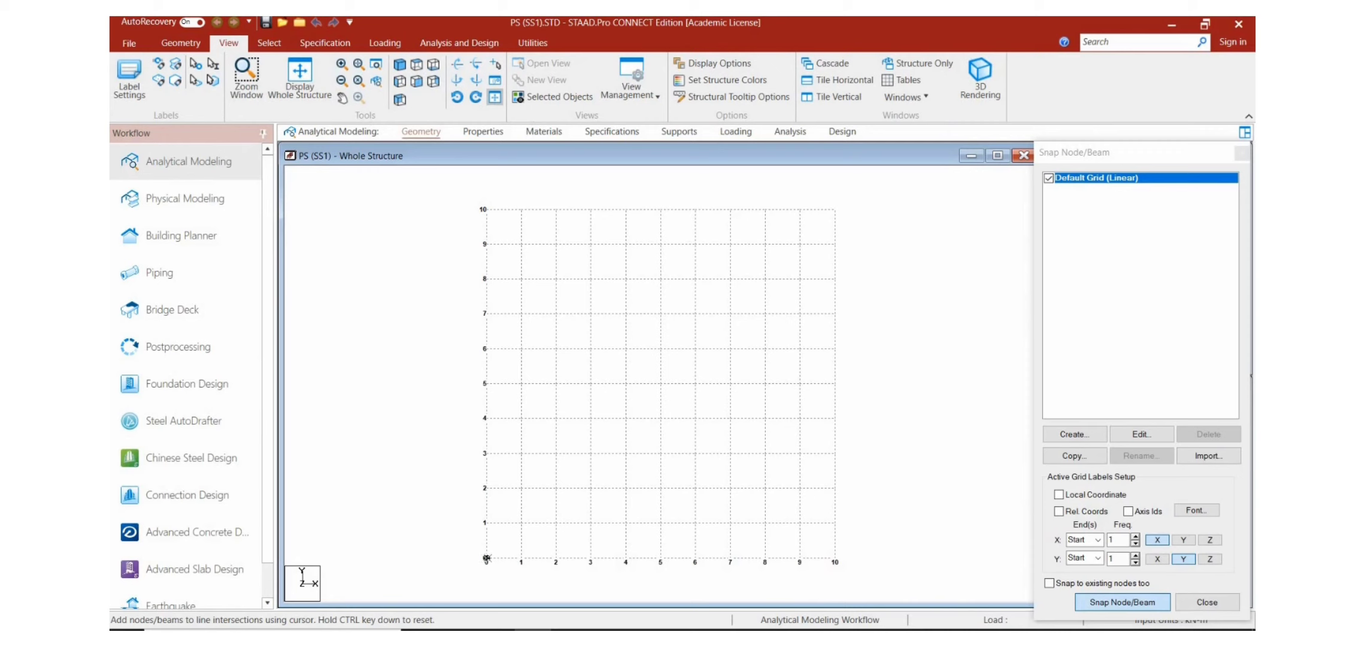
# Step: Draw a portal frame from the grid origin with 3 m columns and a 5 m top beam, and hide the grid
pyautogui.click(486, 558)
pyautogui.click(486, 453)
pyautogui.click(661, 453)
pyautogui.click(660, 558)
pyautogui.press('Escape')
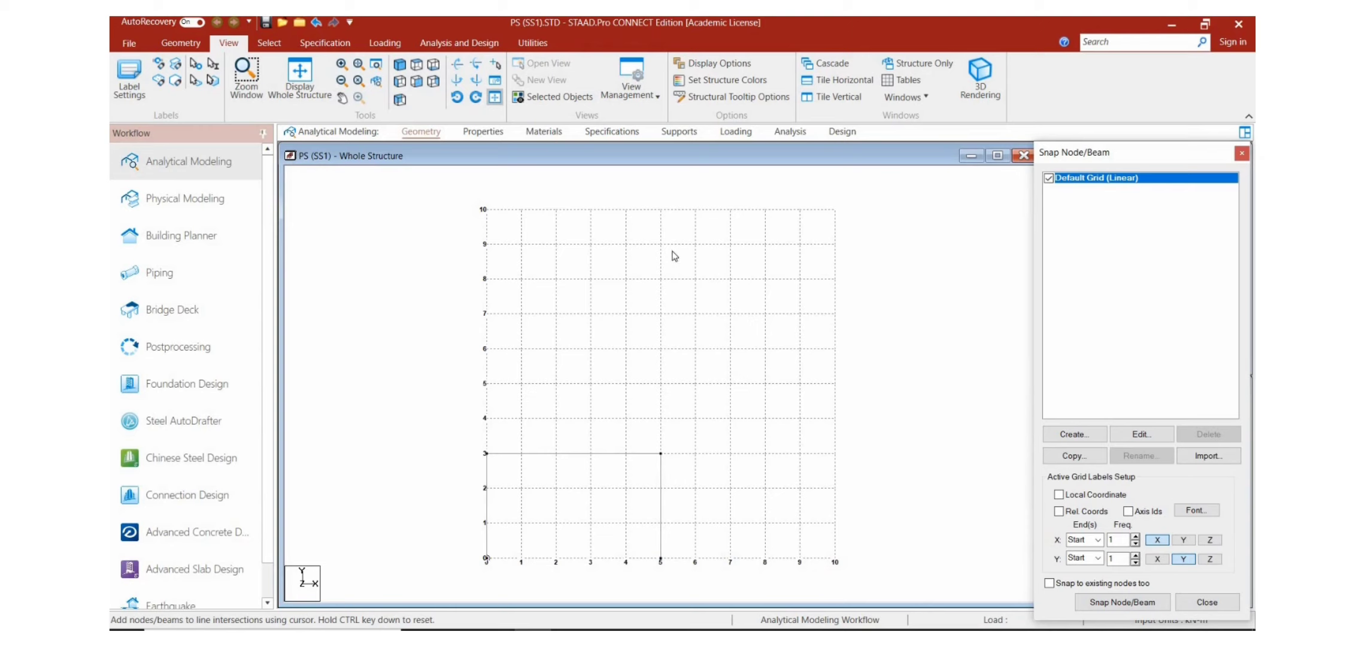
pyautogui.click(1048, 178)
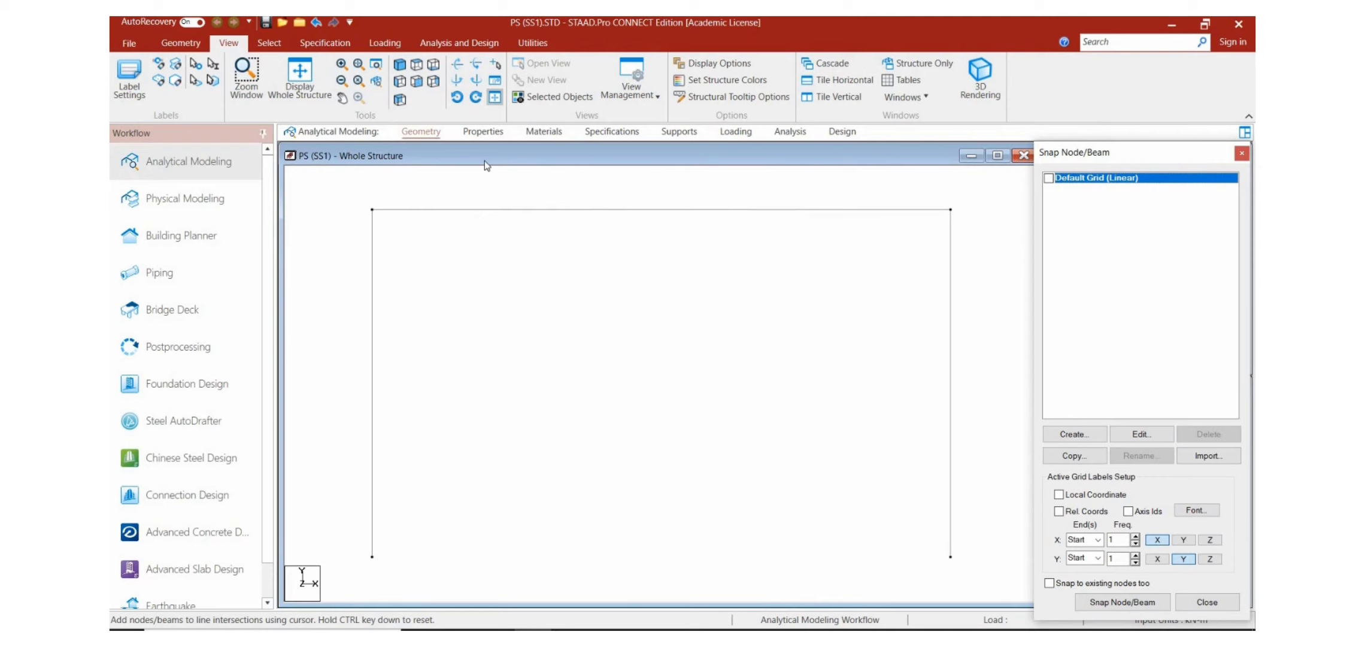
# Step: Repeat the whole frame once along global Z with 5 m spacing using Translational Repeat with Link Steps enabled
pyautogui.click(484, 224)
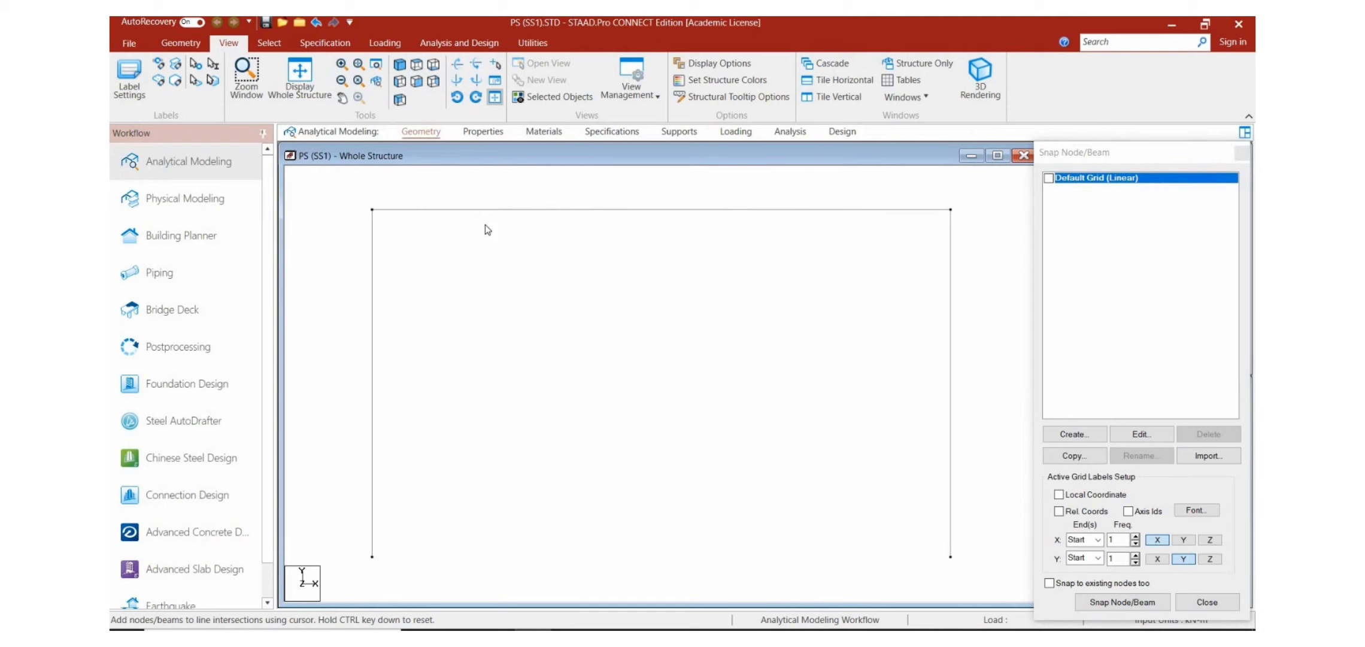
pyautogui.hotkey('ctrl', 'a')
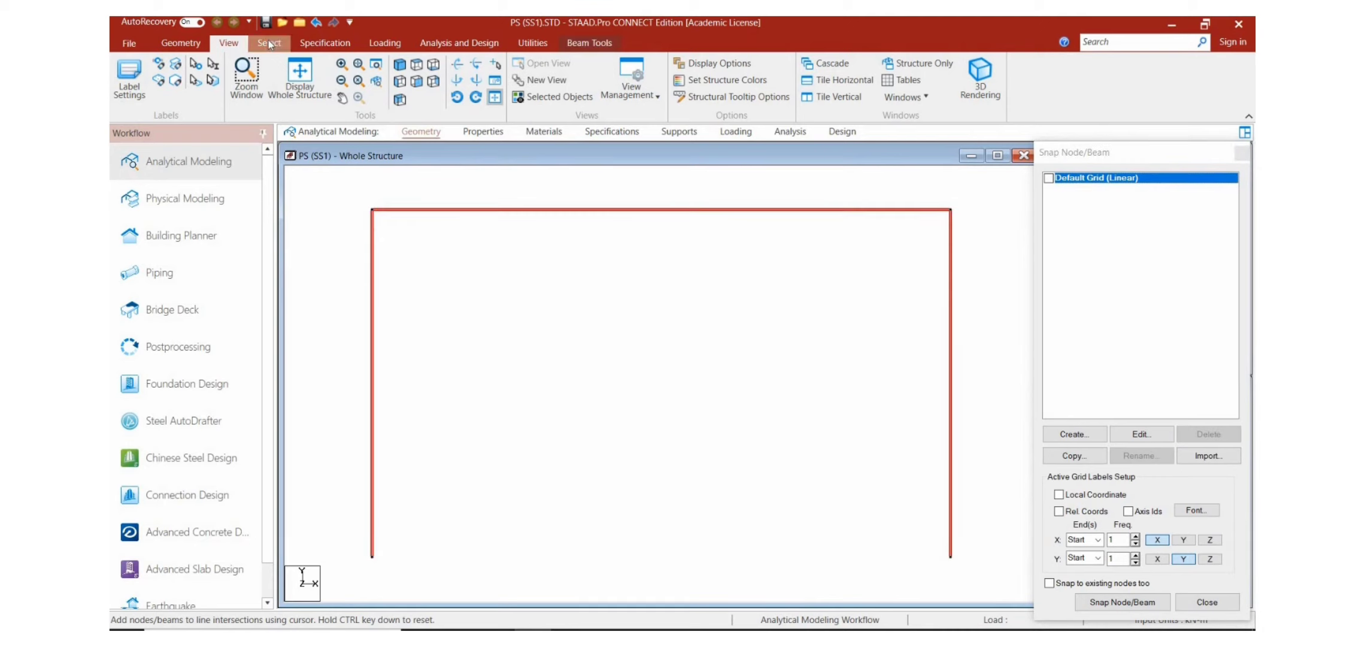
pyautogui.click(183, 43)
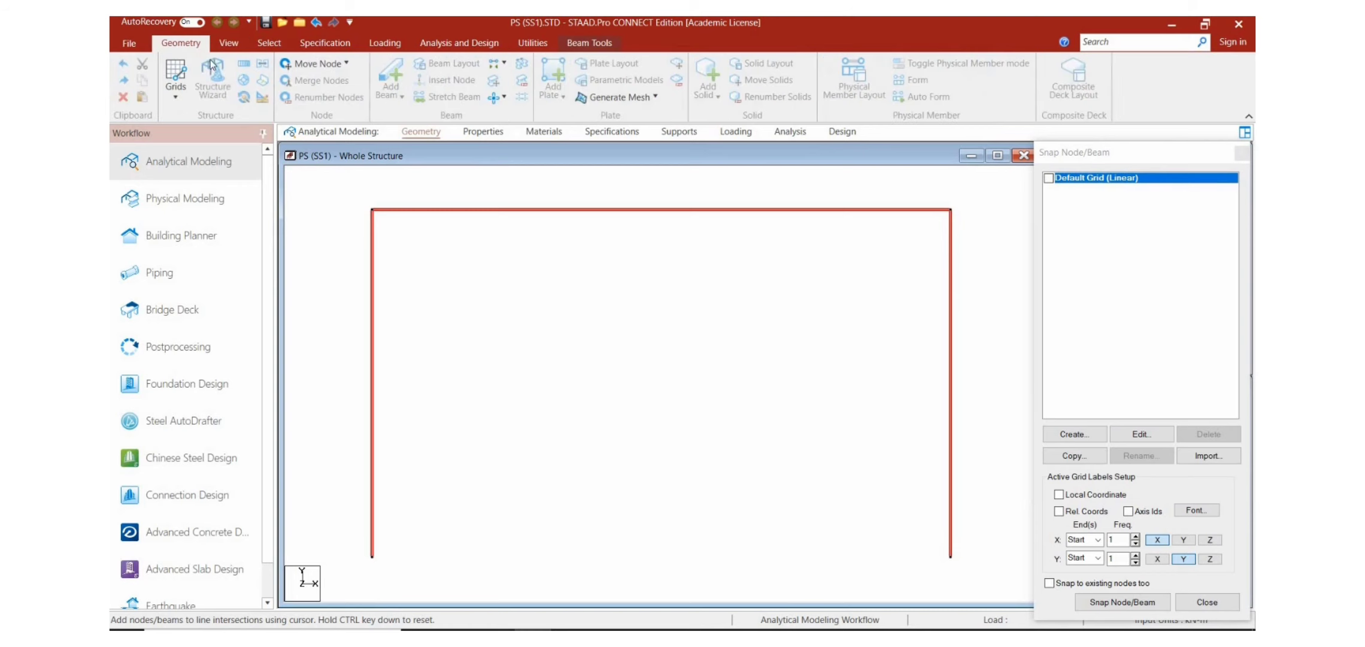
pyautogui.click(243, 65)
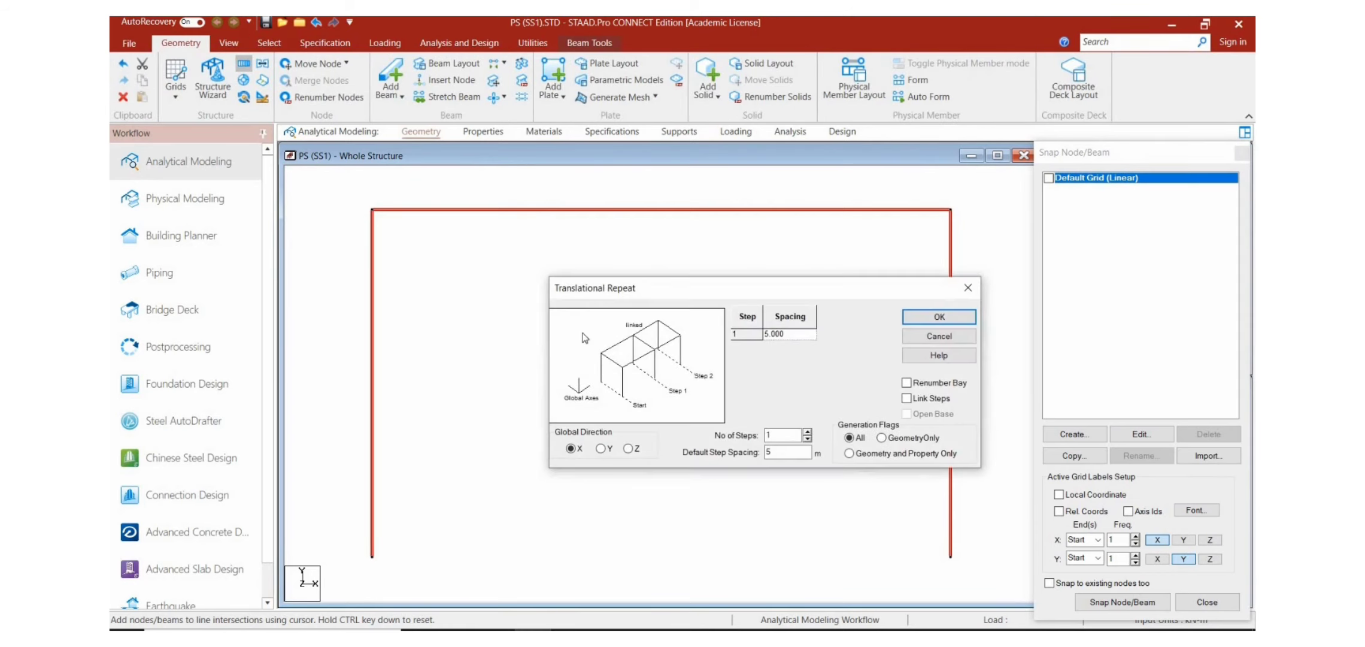
pyautogui.click(629, 449)
pyautogui.click(907, 399)
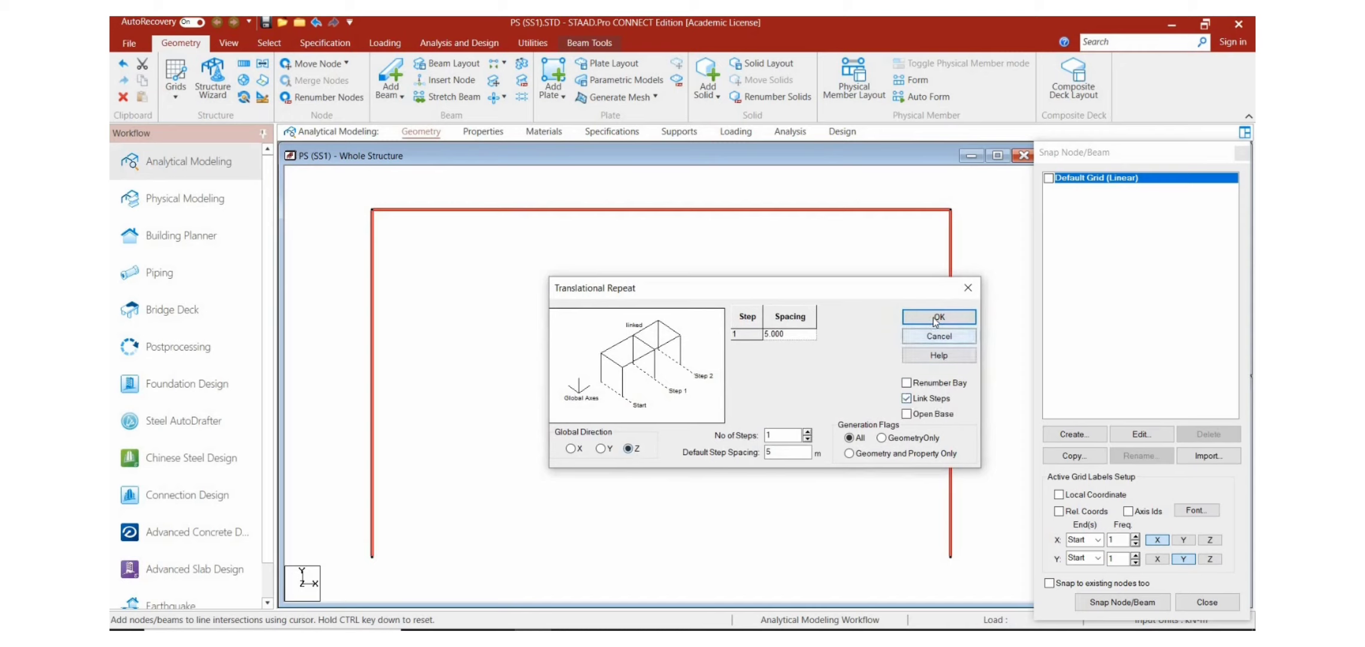
pyautogui.click(934, 316)
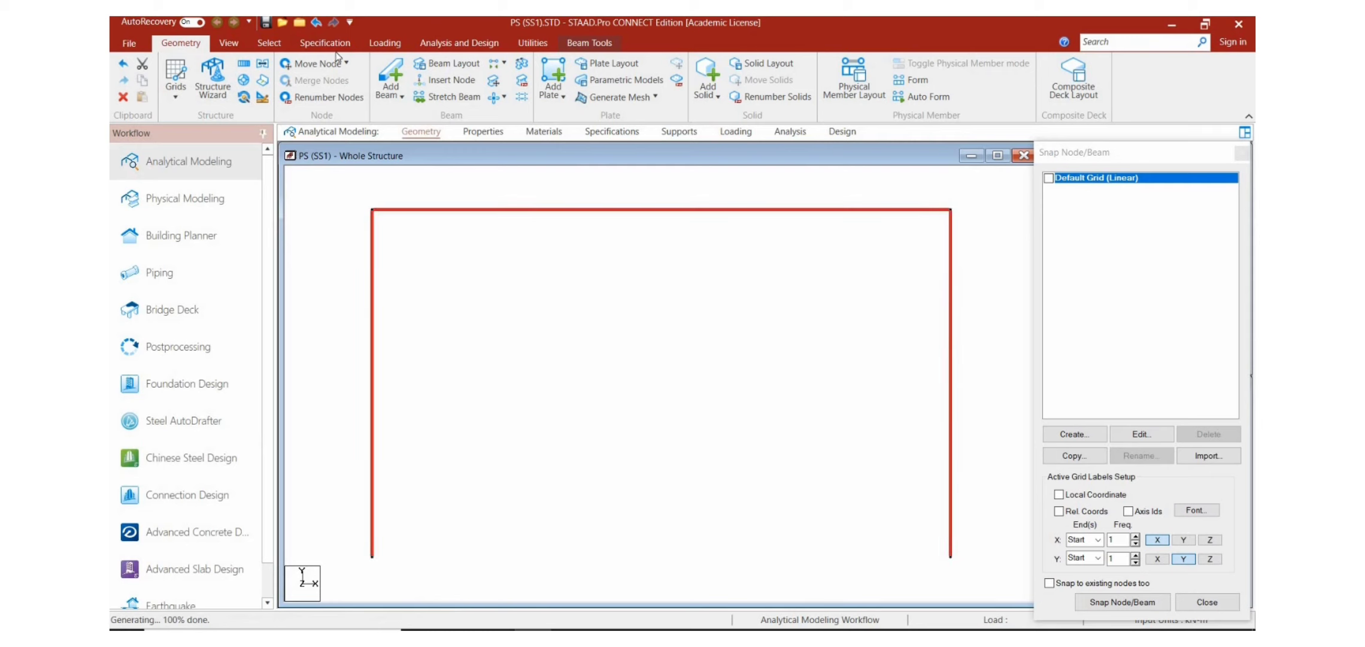
# Step: In the isometric view, delete the two Z-direction beams that connect the column bases
pyautogui.click(242, 44)
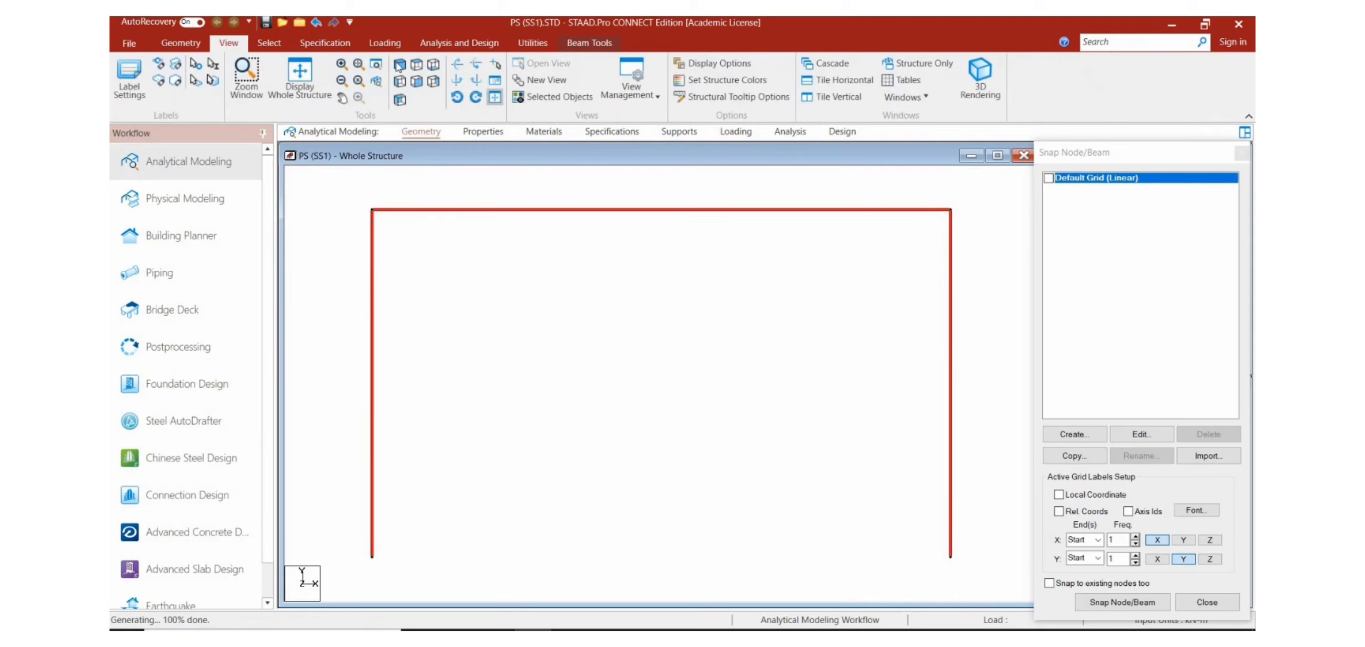
pyautogui.click(398, 64)
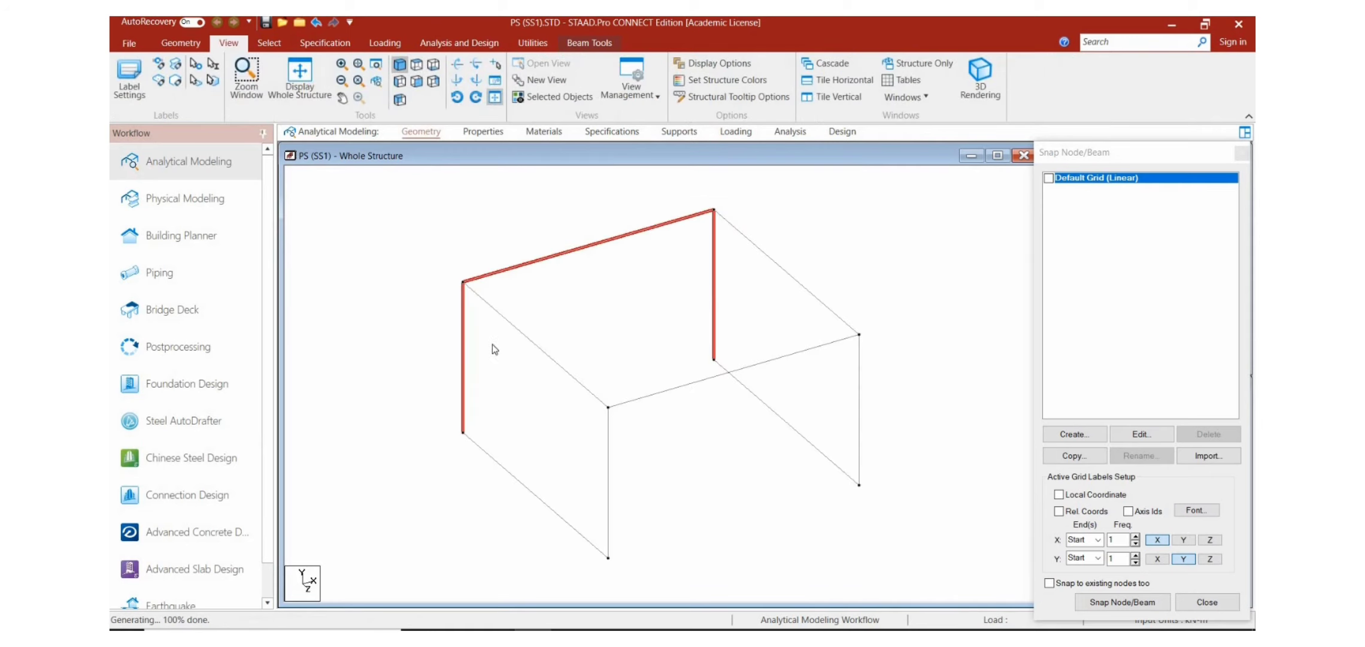
pyautogui.click(625, 520)
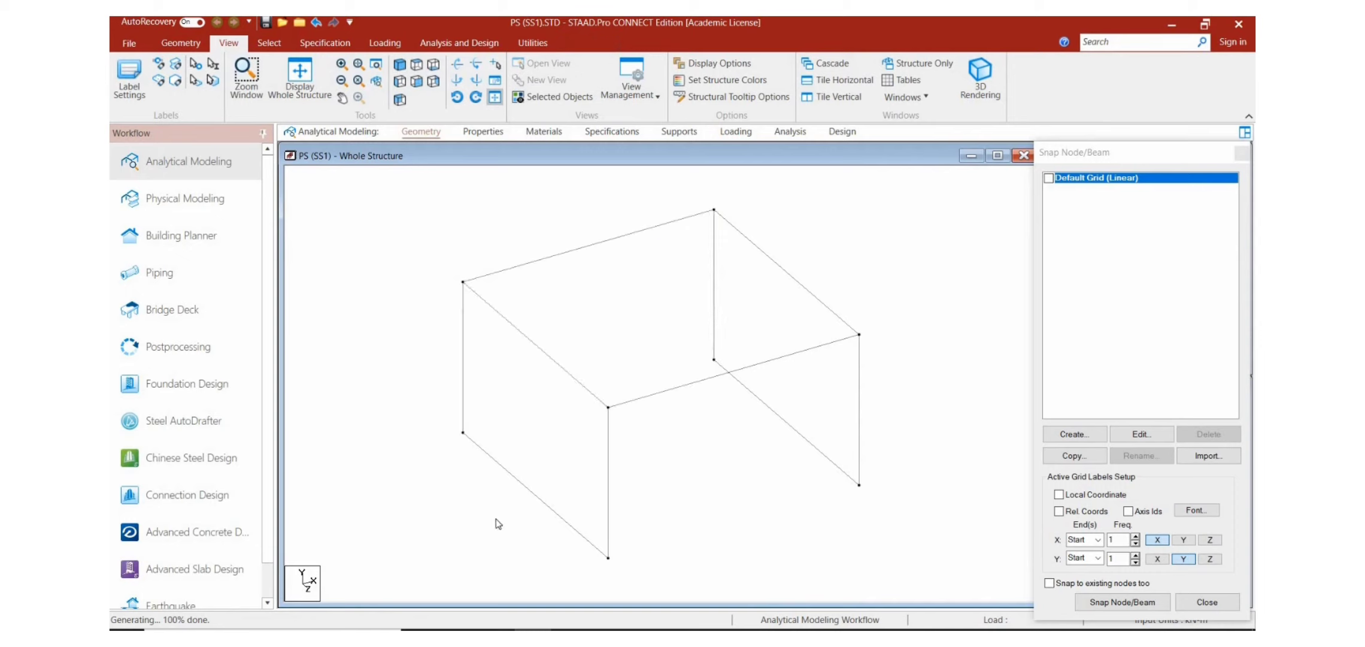
pyautogui.click(533, 492)
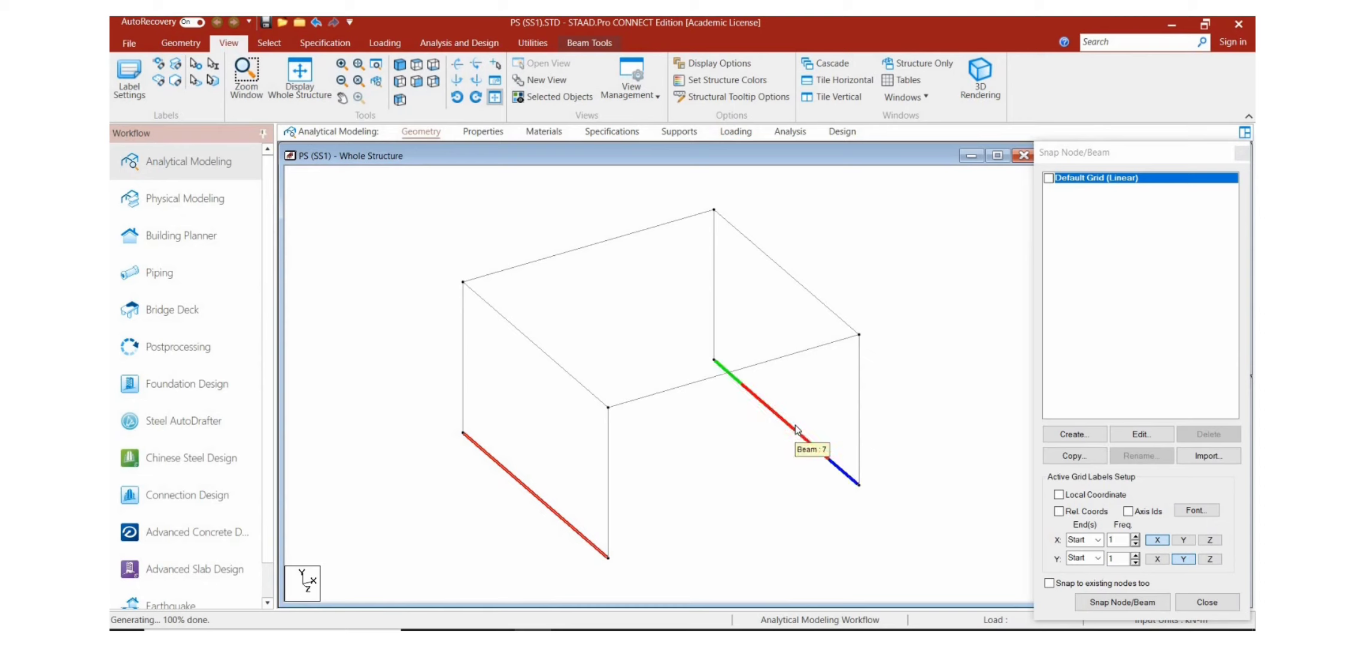
pyautogui.press('Delete')
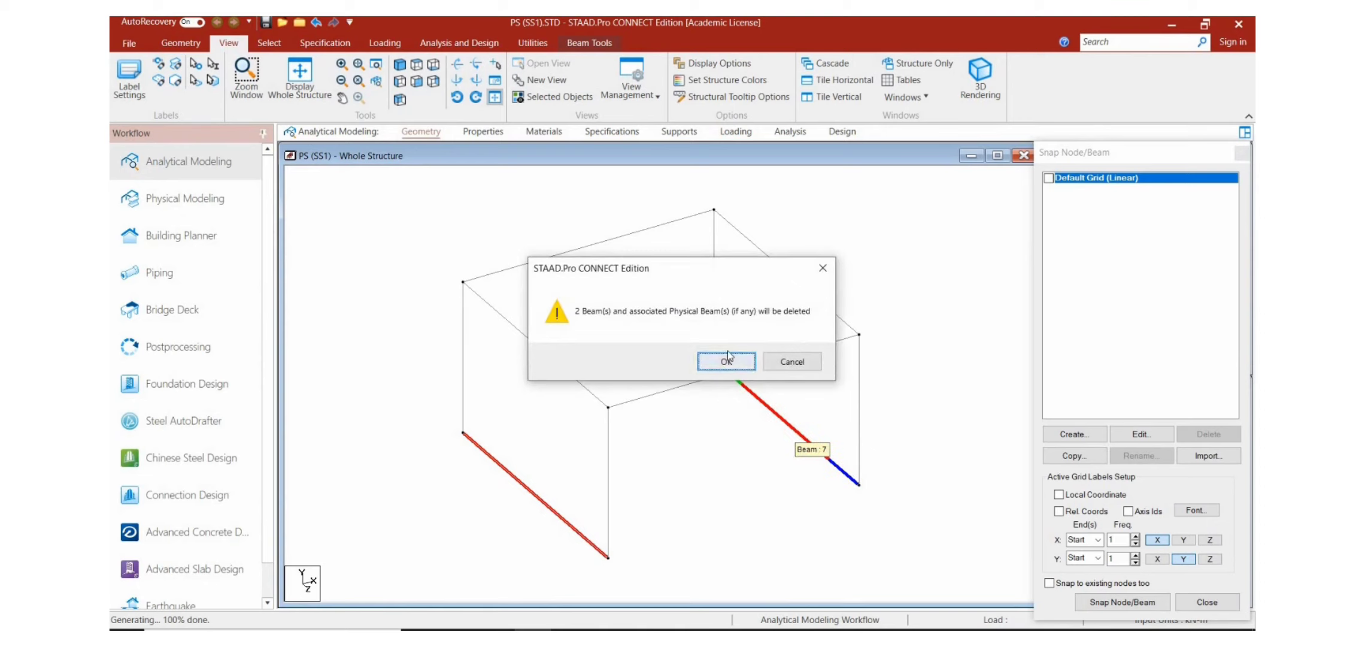
pyautogui.click(727, 359)
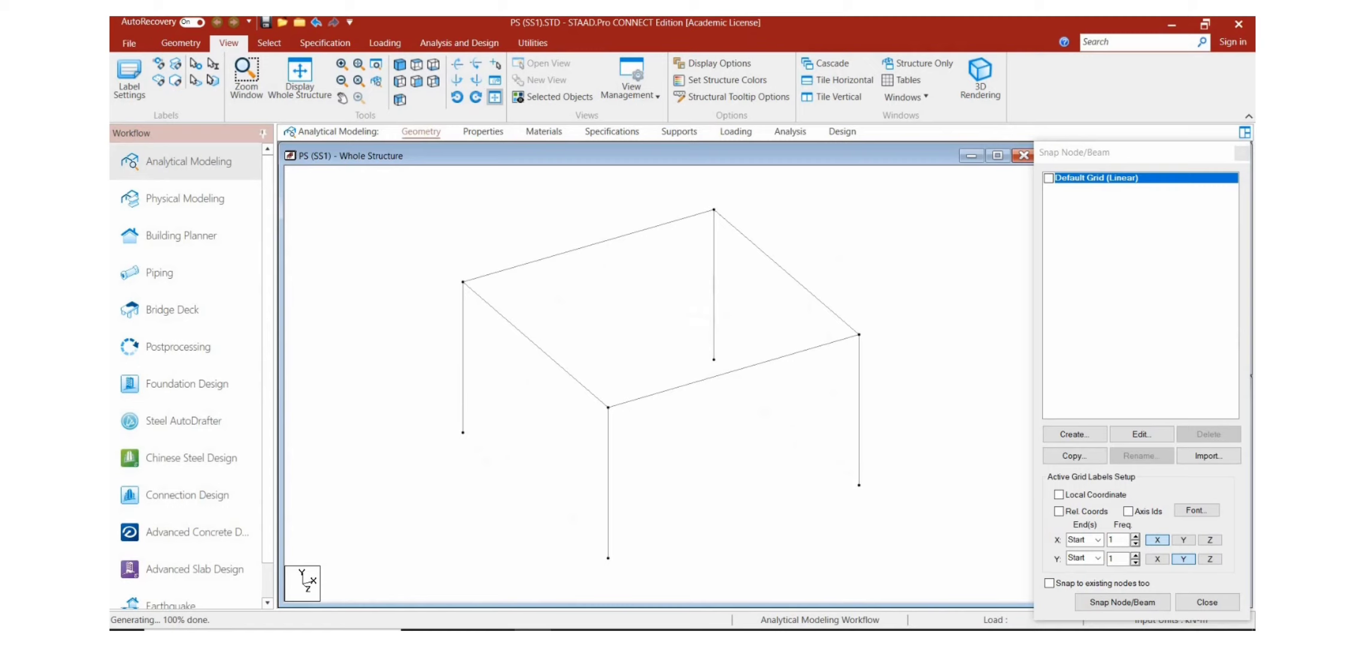
# Step: Start a plate mesh and outline it through the four top corner nodes of the frame, closing at the first node
pyautogui.click(185, 48)
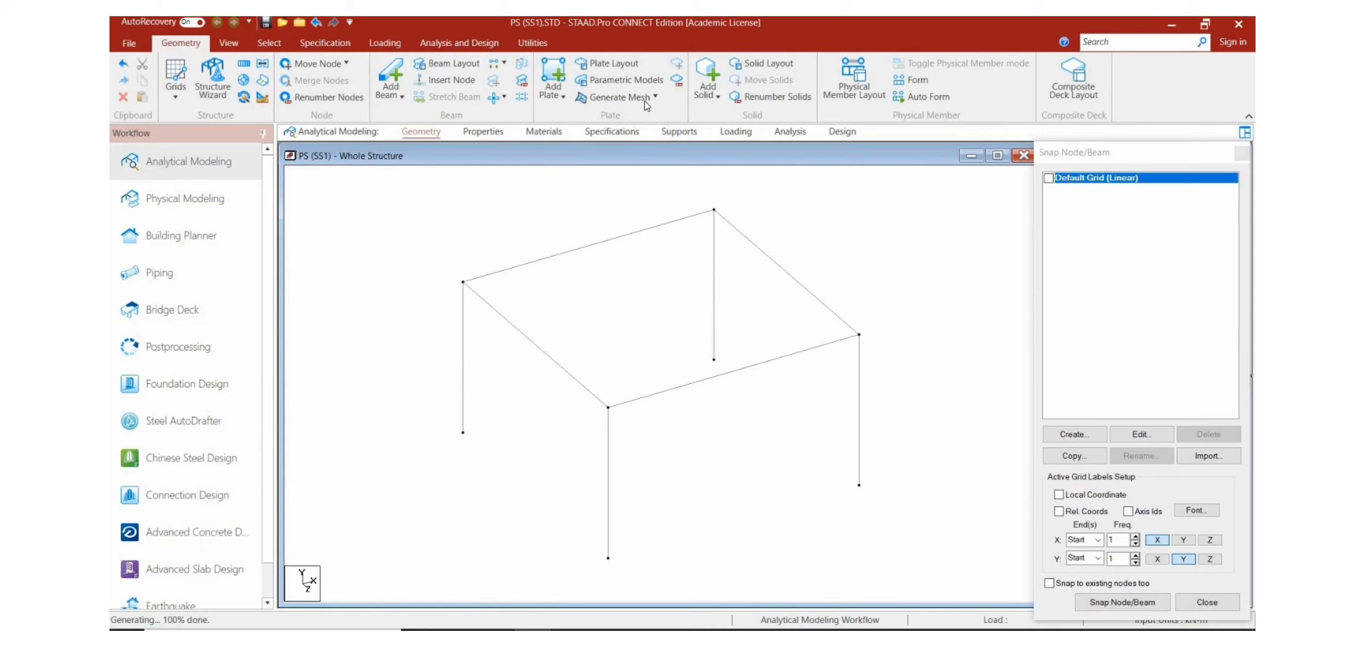
pyautogui.click(645, 99)
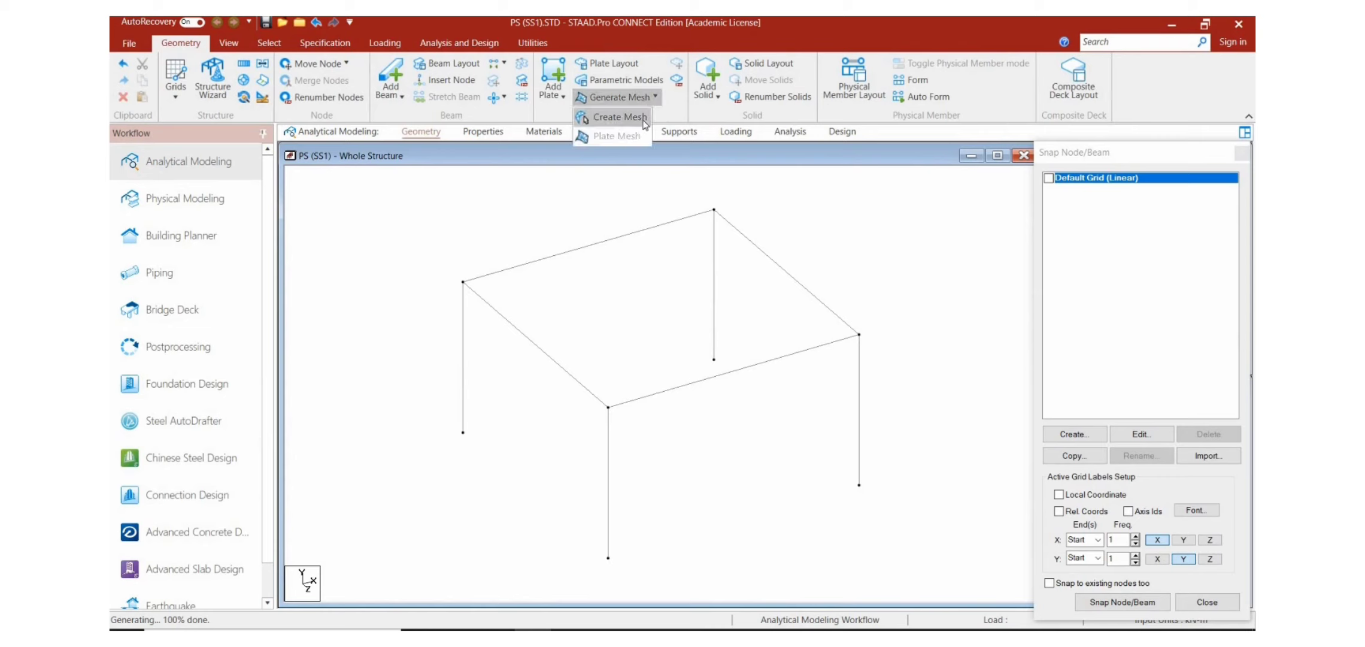
pyautogui.click(644, 120)
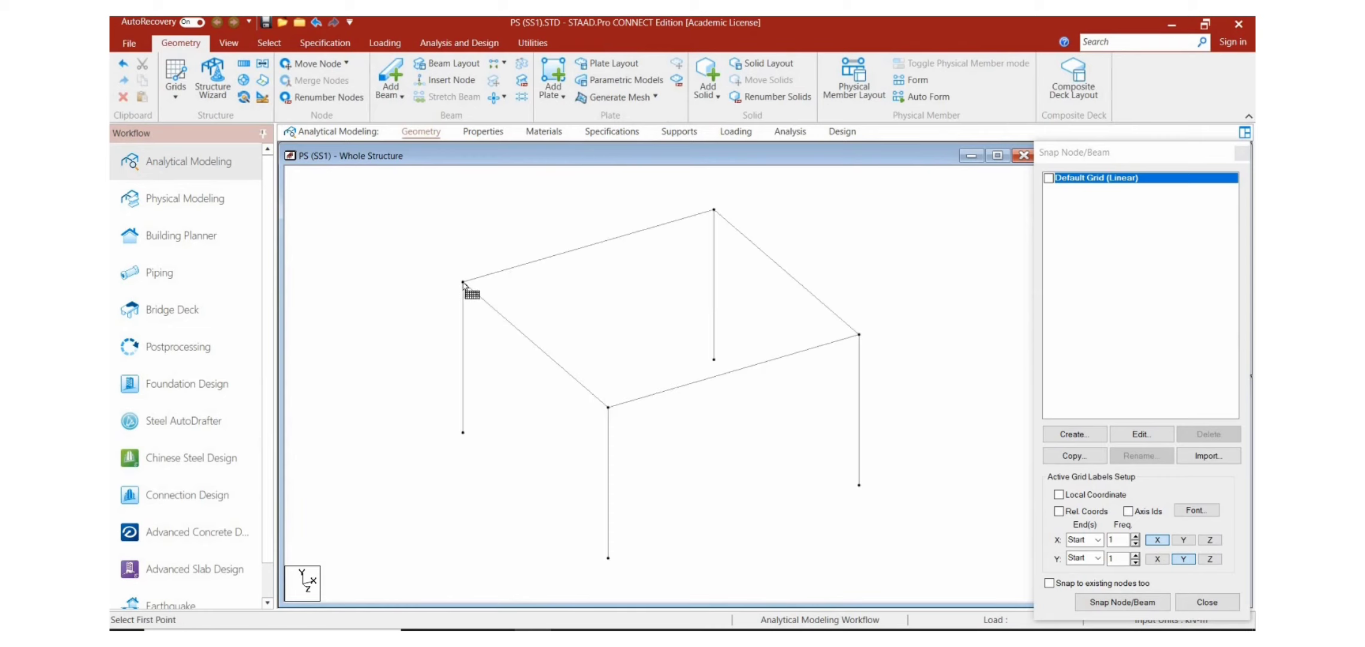
pyautogui.click(463, 281)
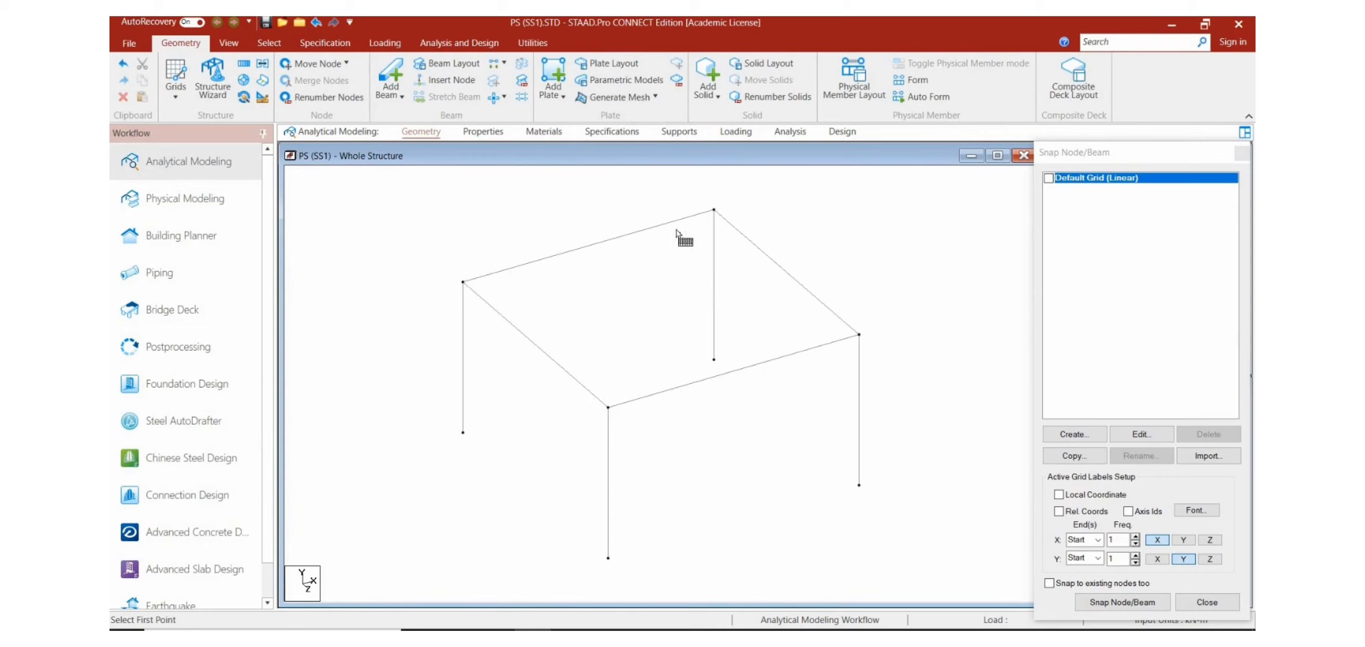
pyautogui.click(715, 210)
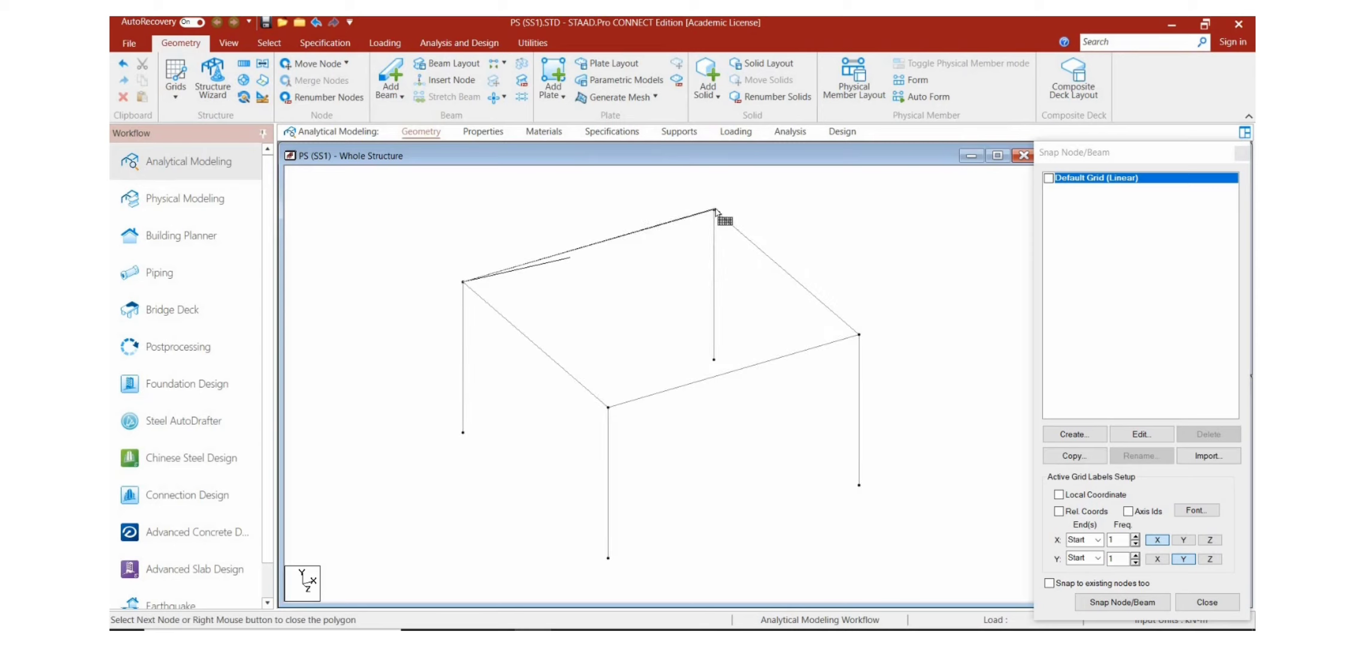
pyautogui.click(860, 336)
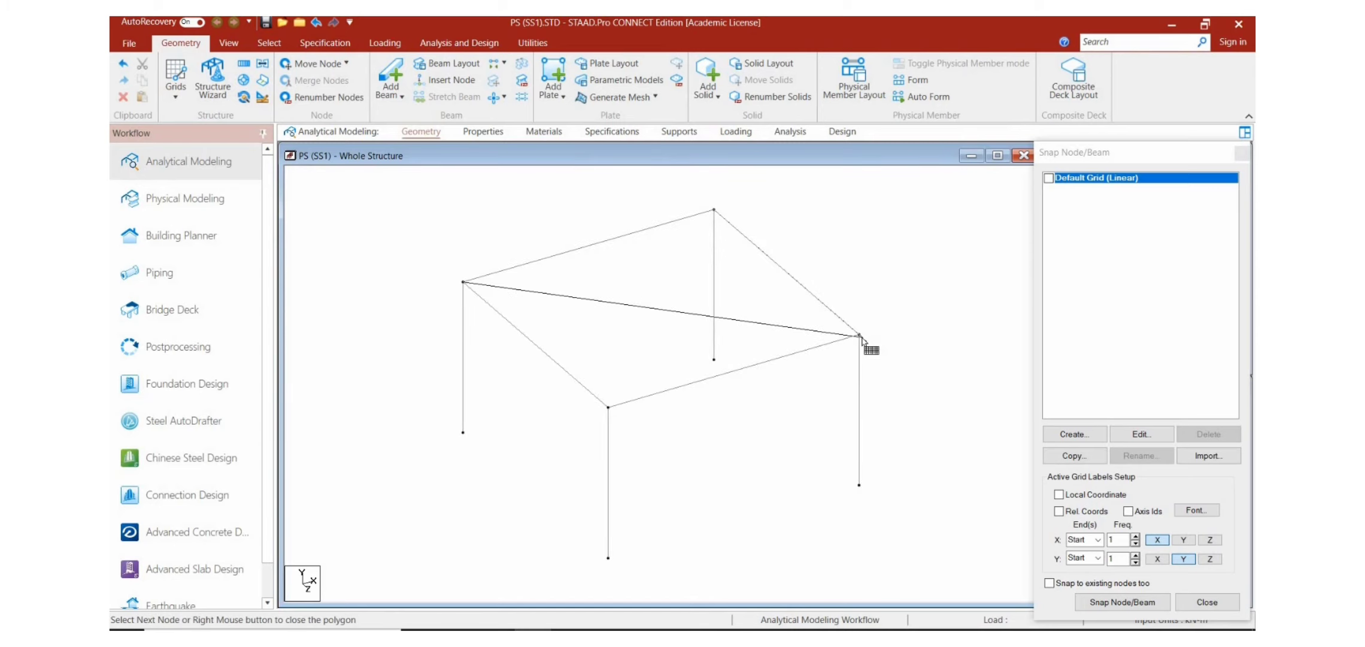
pyautogui.click(608, 407)
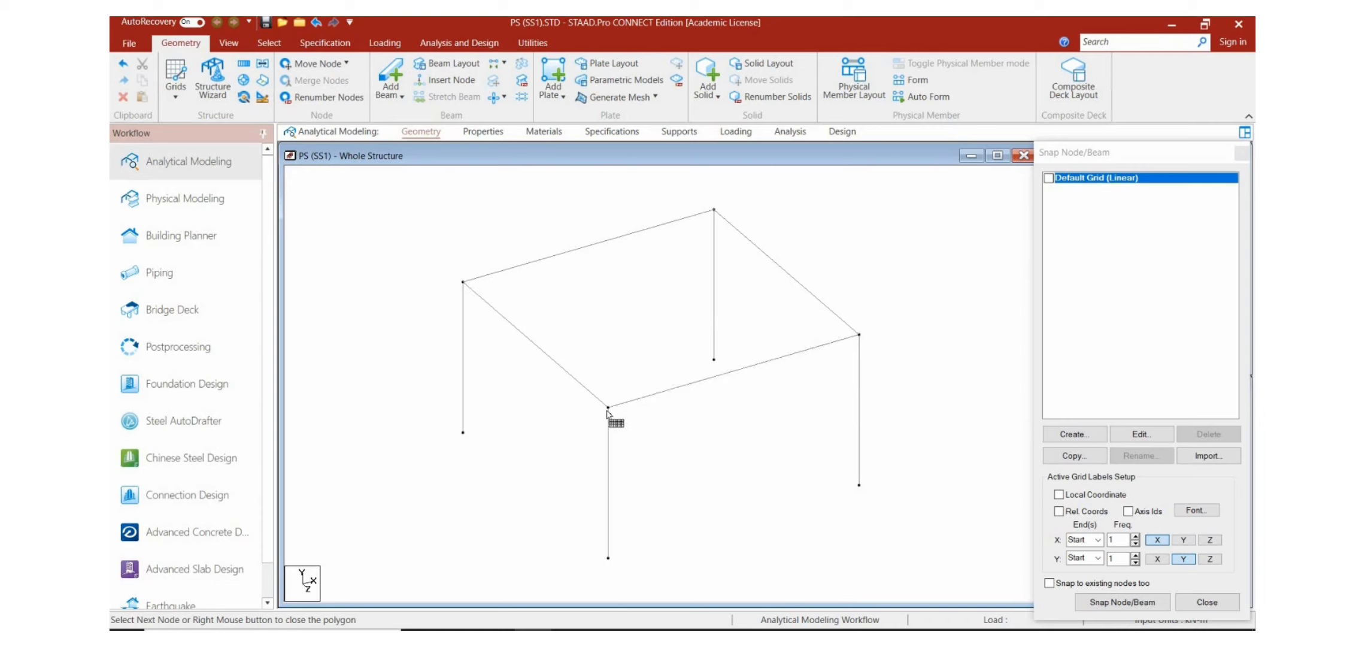
pyautogui.click(463, 282)
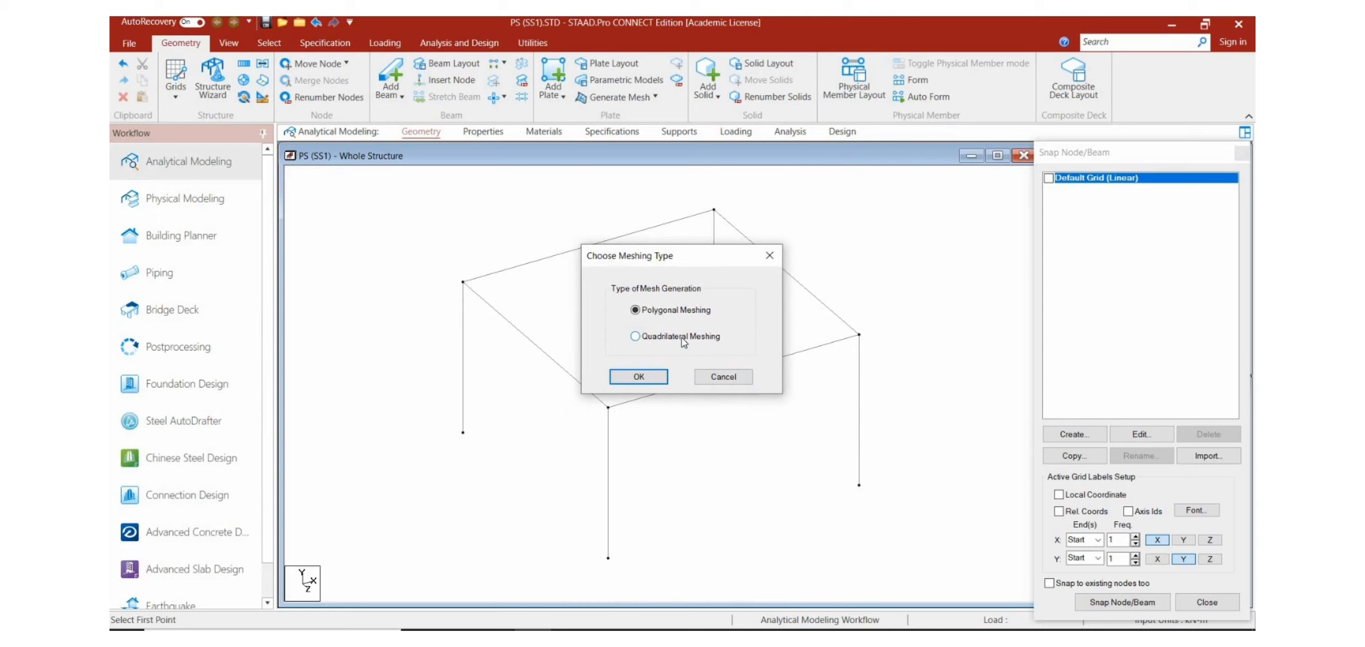
# Step: Generate the slab with Quadrilateral Meshing, using quadrilateral elements, bias 1 and 10 divisions on each side
pyautogui.click(681, 337)
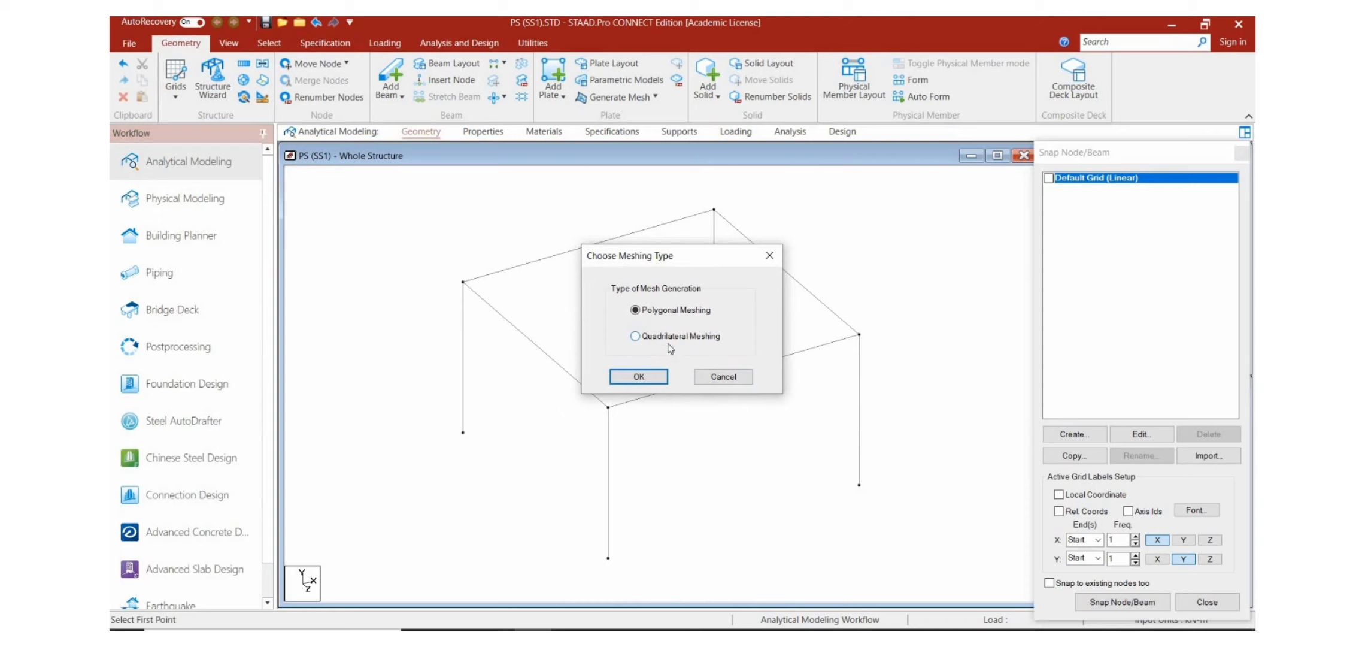
pyautogui.click(641, 376)
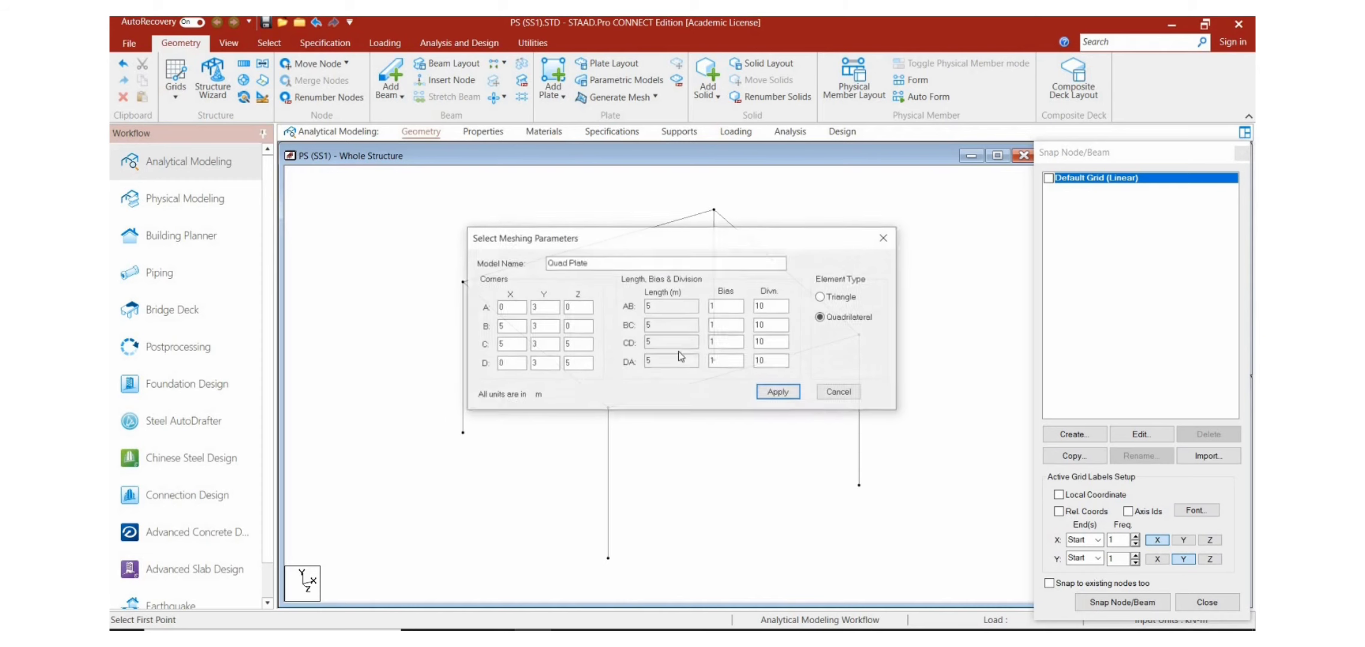
pyautogui.click(714, 338)
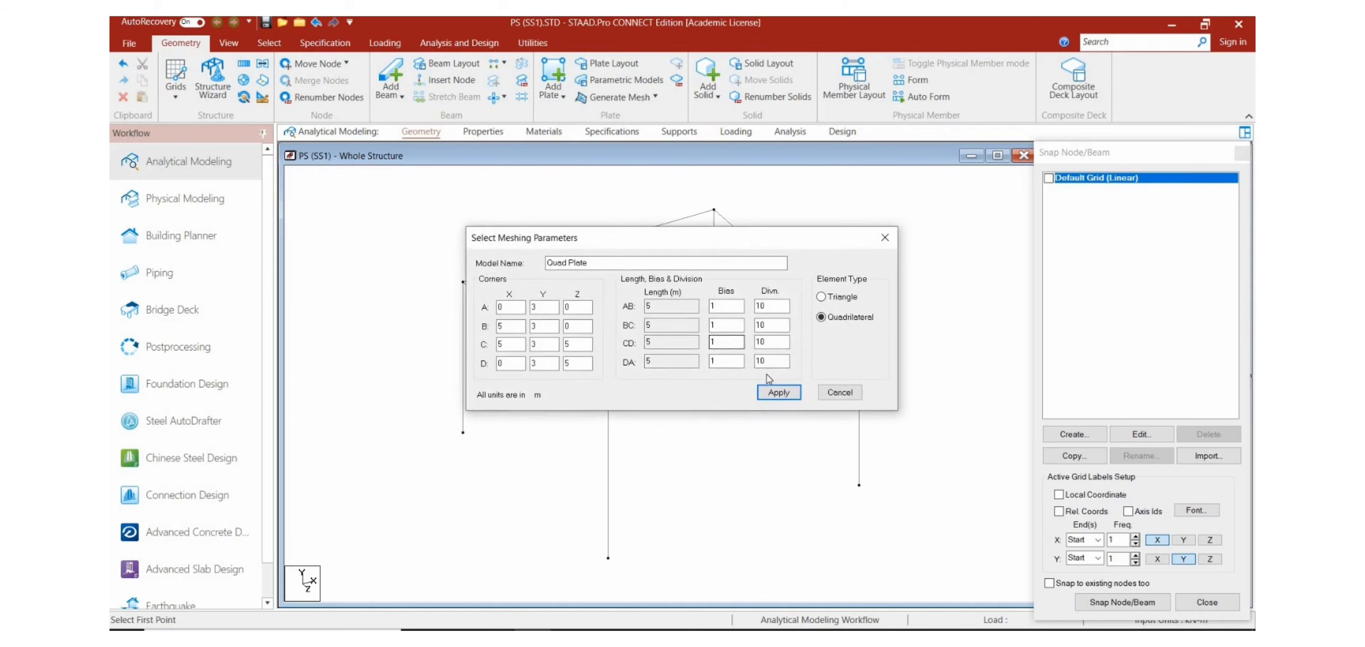
pyautogui.click(775, 392)
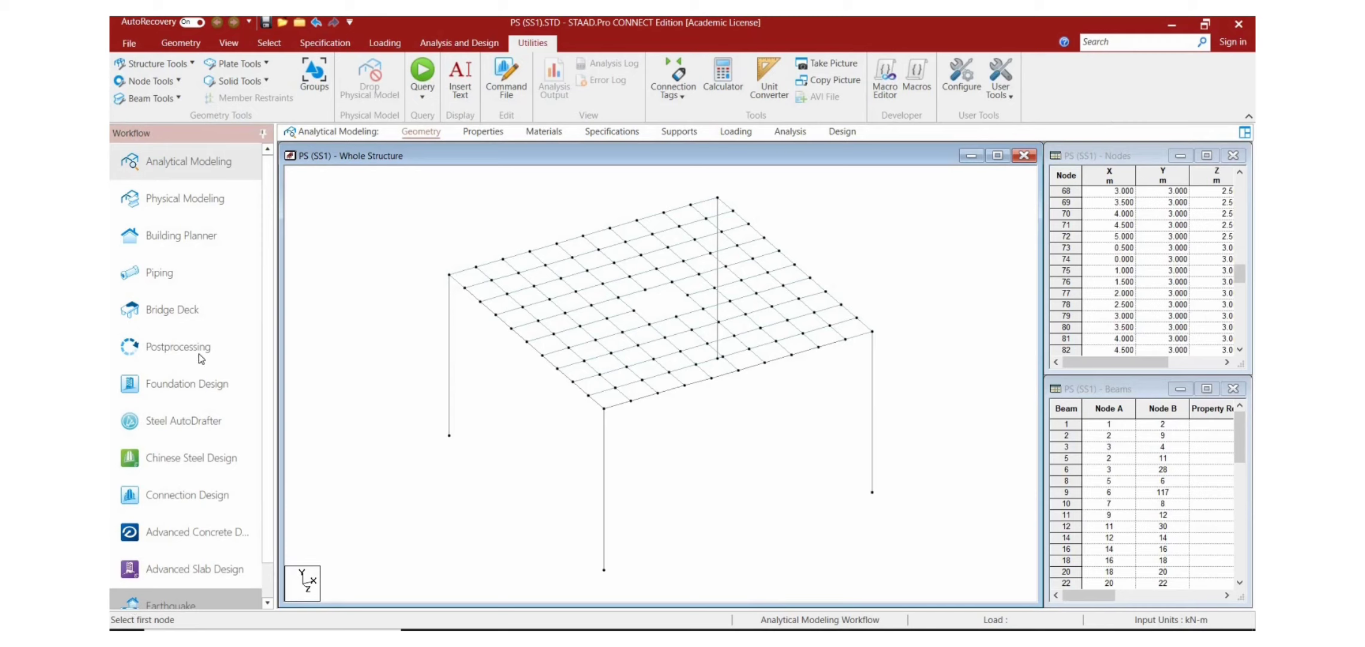
# Step: Define a rectangular concrete section with YD 0.3 m and ZD 0.3 m and add it to the section list
pyautogui.click(489, 132)
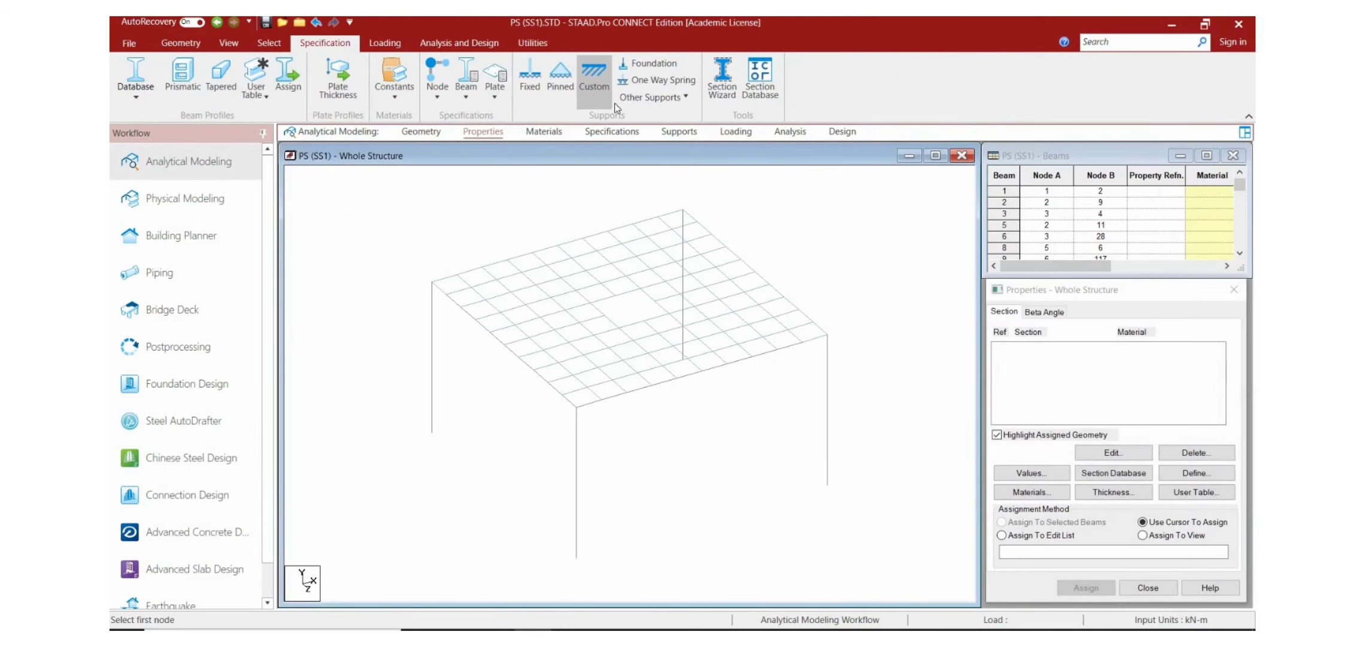
pyautogui.click(1179, 476)
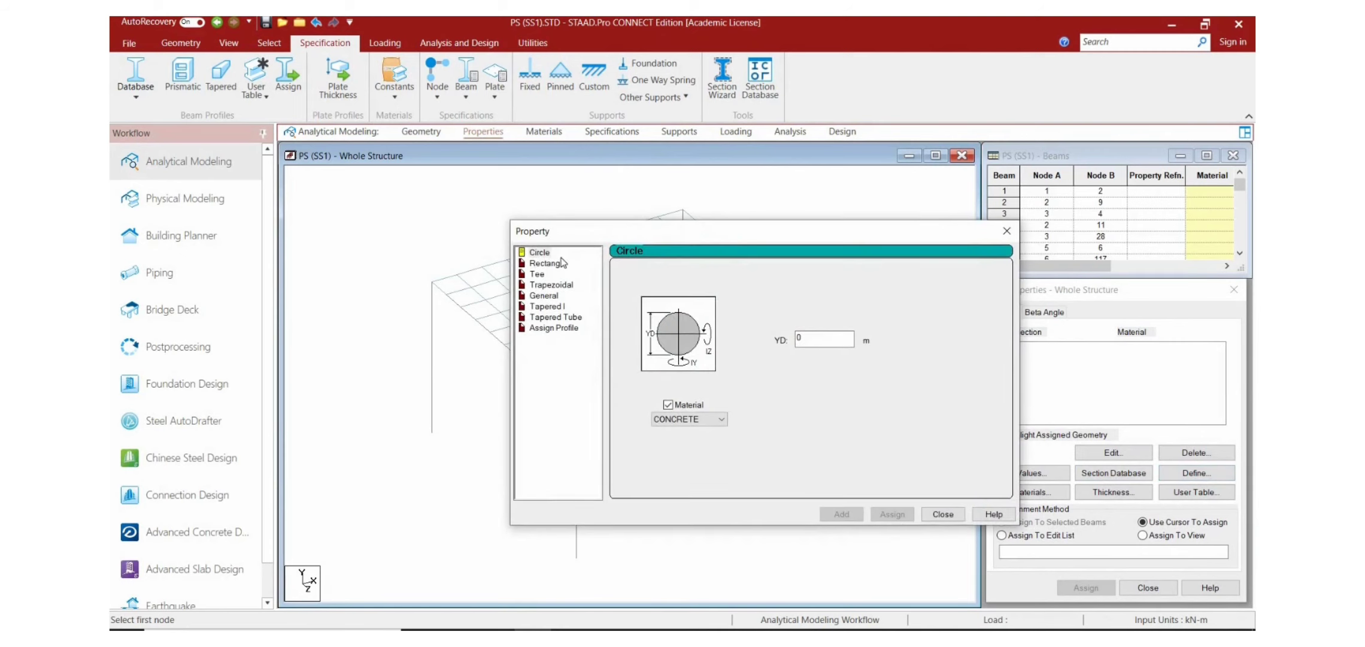
pyautogui.click(562, 262)
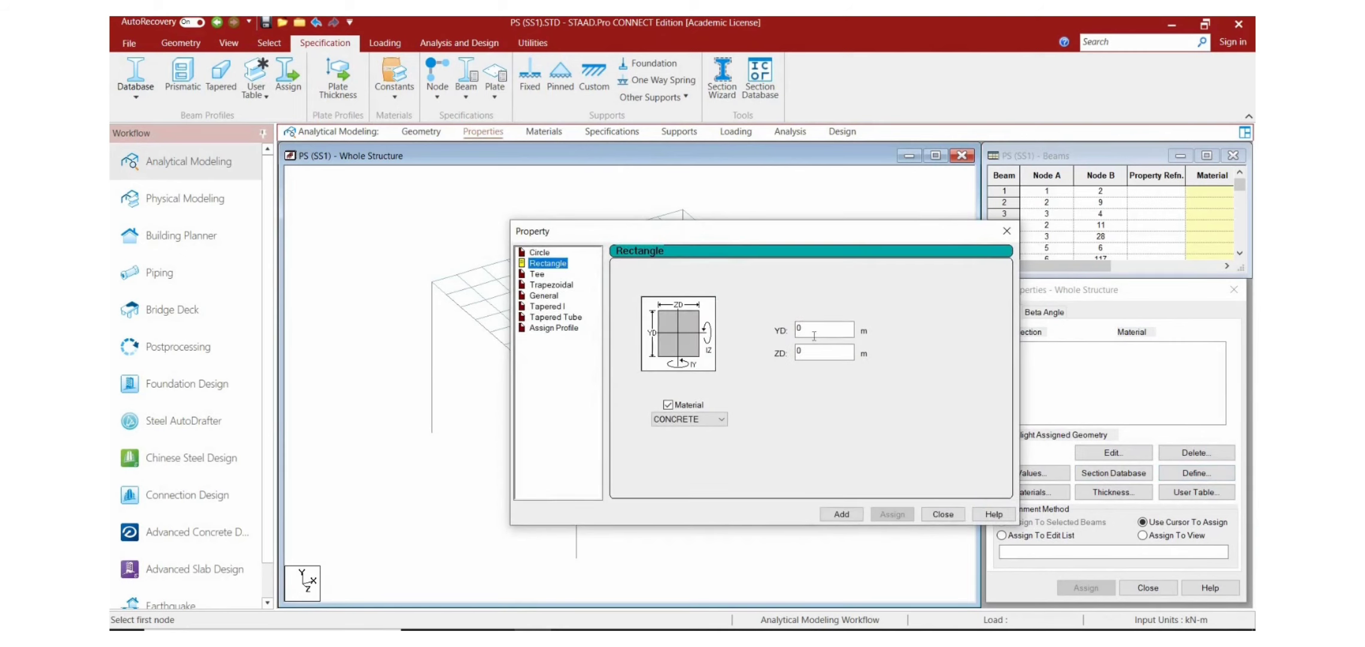
pyautogui.click(814, 334)
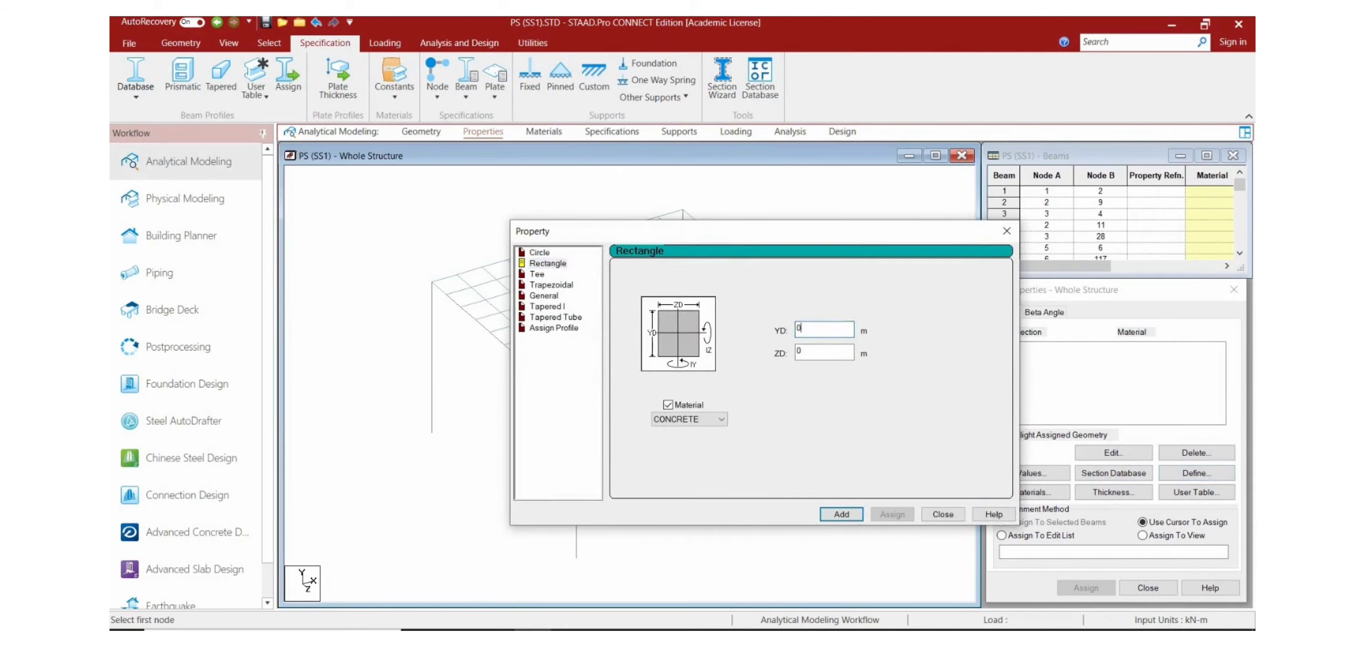
pyautogui.click(814, 348)
pyautogui.write('.3')
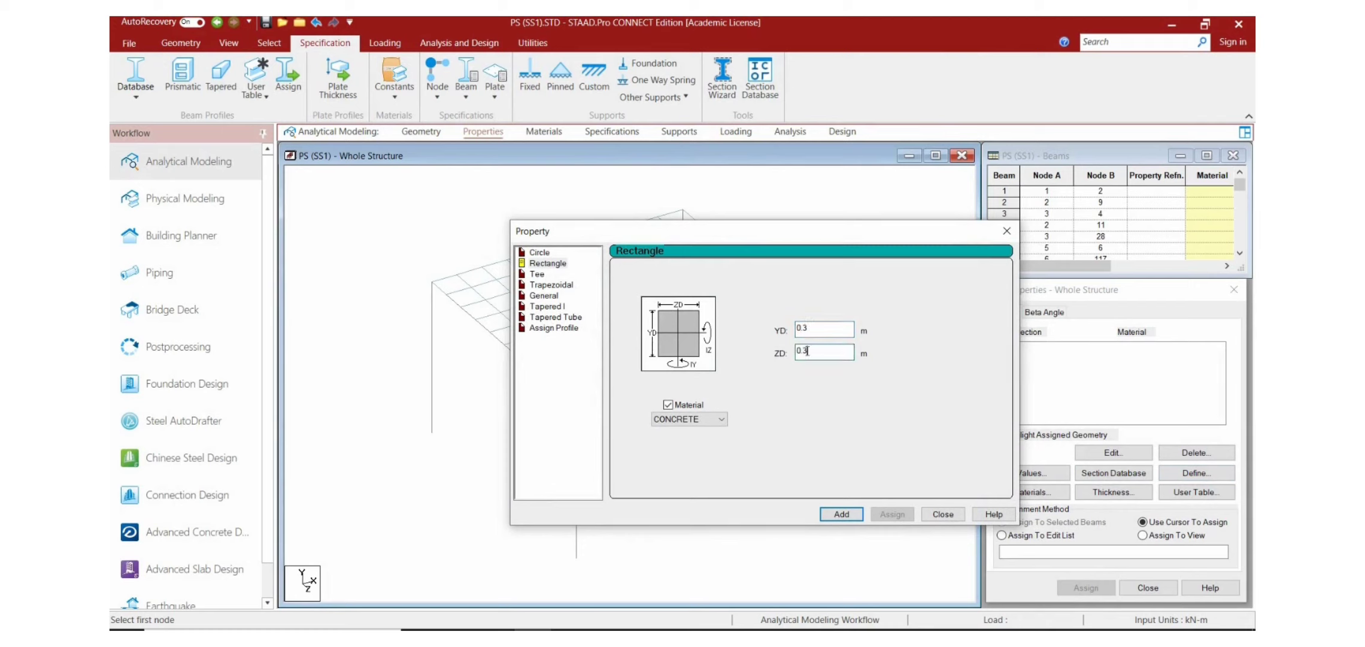
pyautogui.click(841, 514)
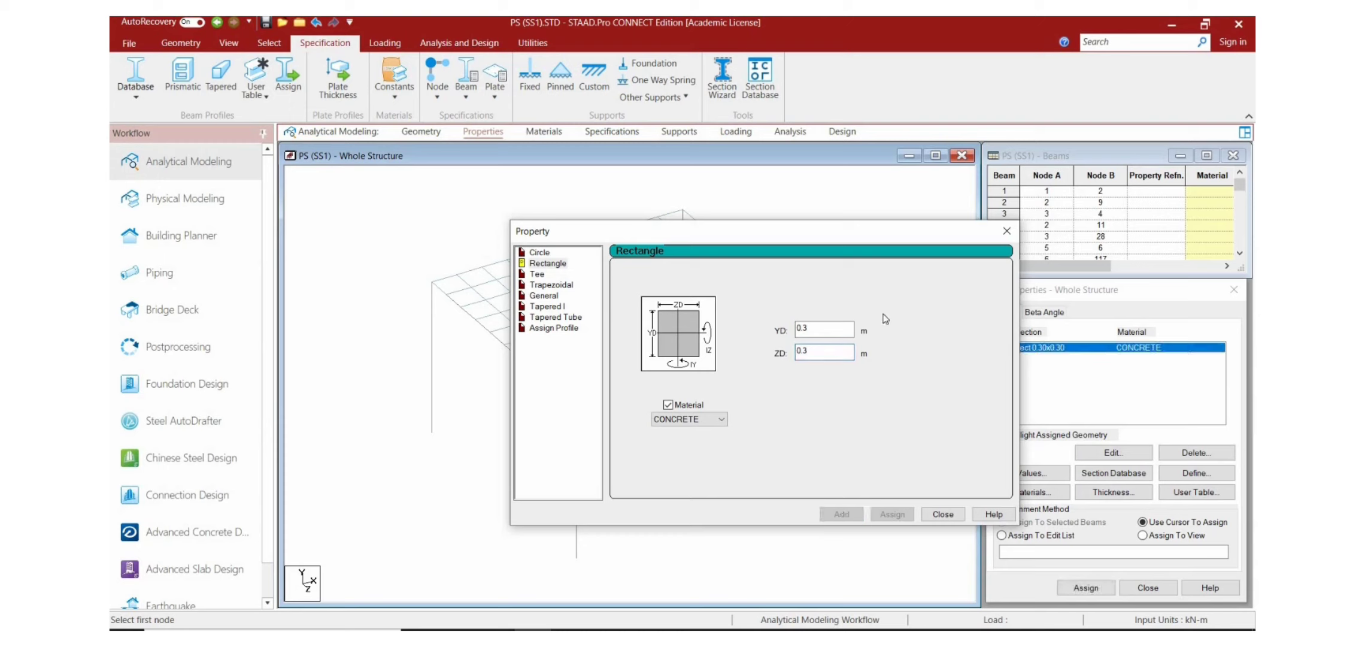
# Step: Add a second rectangular concrete section with YD 0.5 m and ZD 0.5 m, and finish defining sections
pyautogui.doubleClick(823, 329)
pyautogui.write('0.5')
pyautogui.doubleClick(822, 353)
pyautogui.write('0.5')
pyautogui.click(841, 514)
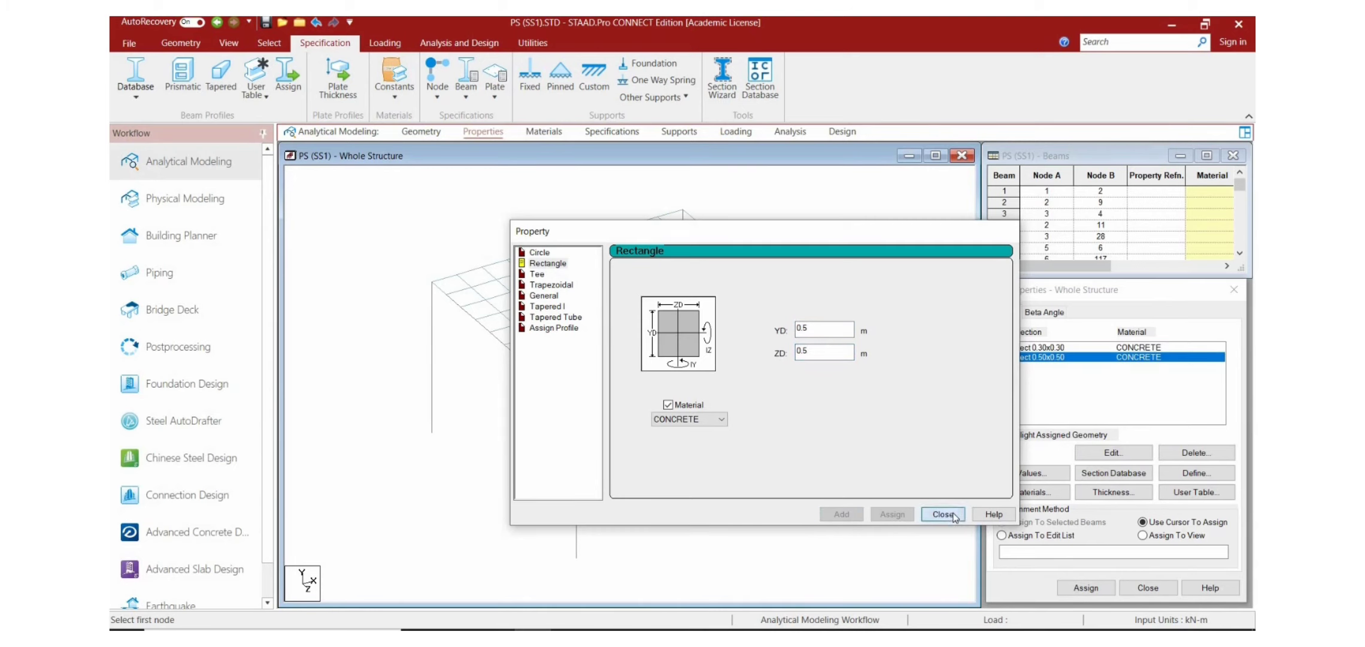
pyautogui.click(951, 514)
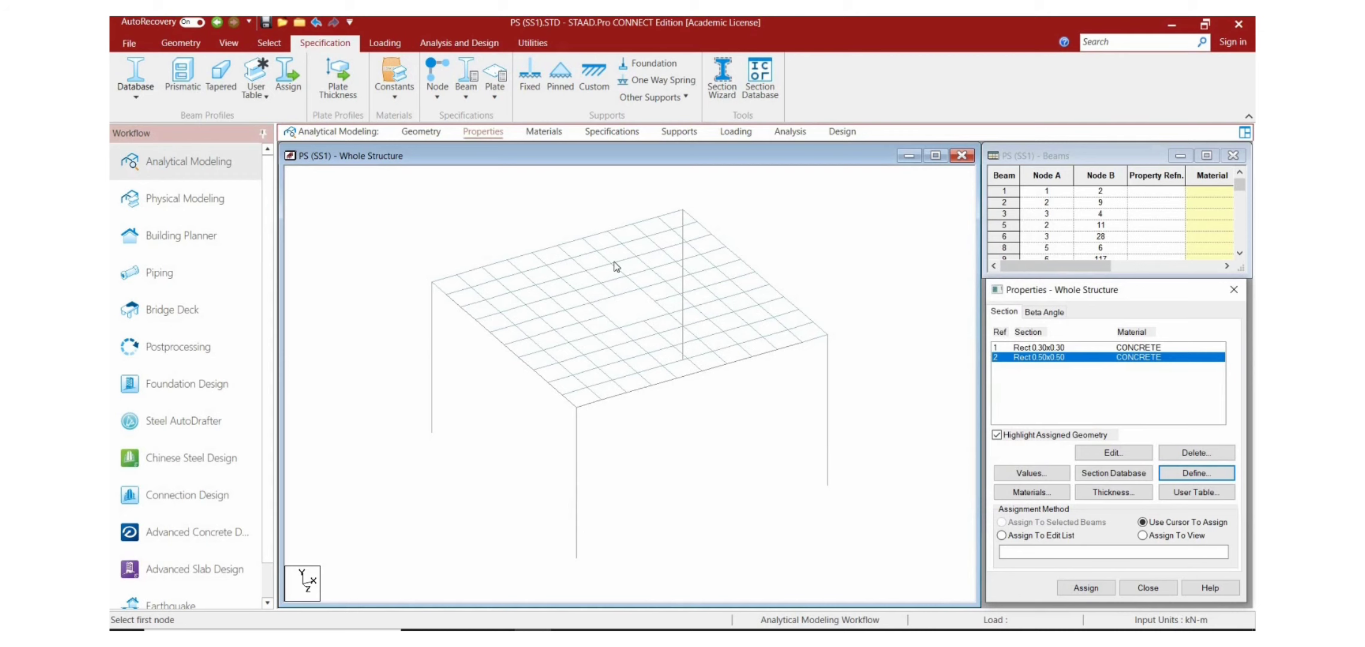
# Step: Start a new isotropic material and title it M25
pyautogui.click(544, 131)
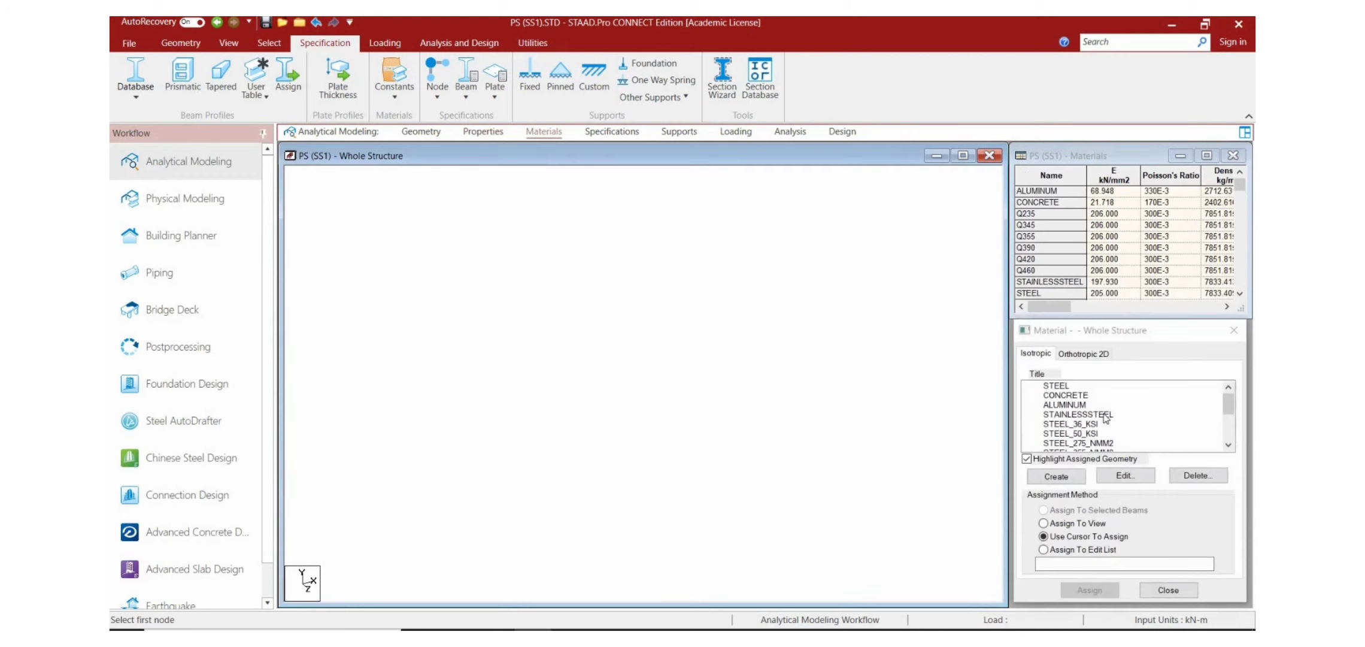
pyautogui.click(1056, 477)
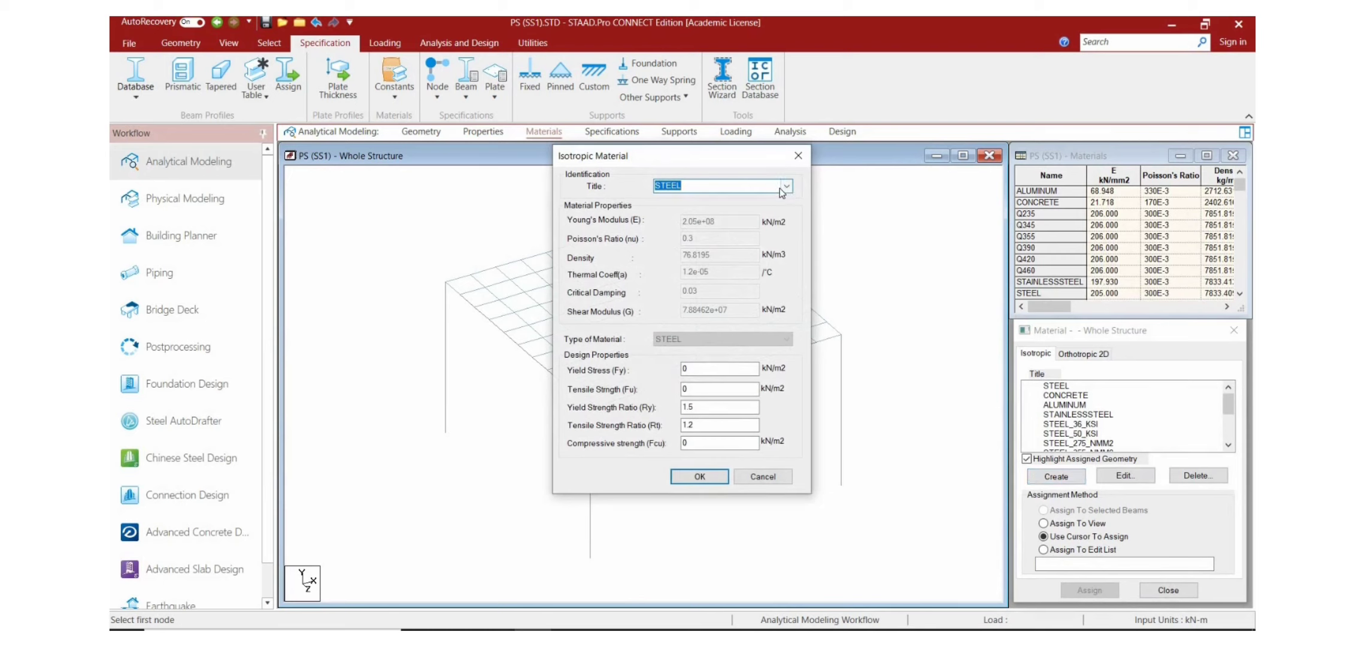
pyautogui.click(712, 183)
pyautogui.press('BackSpace')
pyautogui.press('BackSpace')
pyautogui.press('BackSpace')
pyautogui.press('BackSpace')
pyautogui.press('BackSpace')
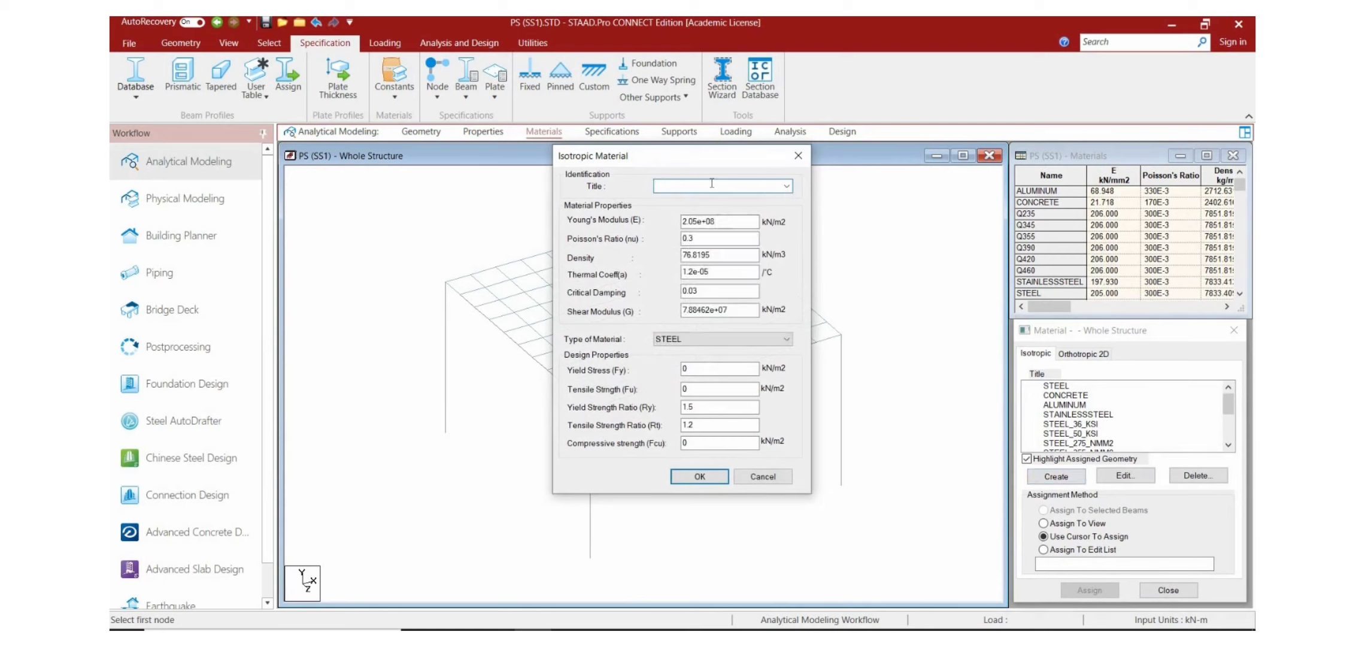
pyautogui.write('M')
# Step: Set the M25 material's Young's modulus to 2.5e+07 kN/m2
pyautogui.click(728, 226)
pyautogui.press('BackSpace')
pyautogui.press('BackSpace')
pyautogui.press('BackSpace')
pyautogui.press('BackSpace')
pyautogui.press('BackSpace')
pyautogui.press('BackSpace')
pyautogui.press('BackSpace')
pyautogui.write('5')
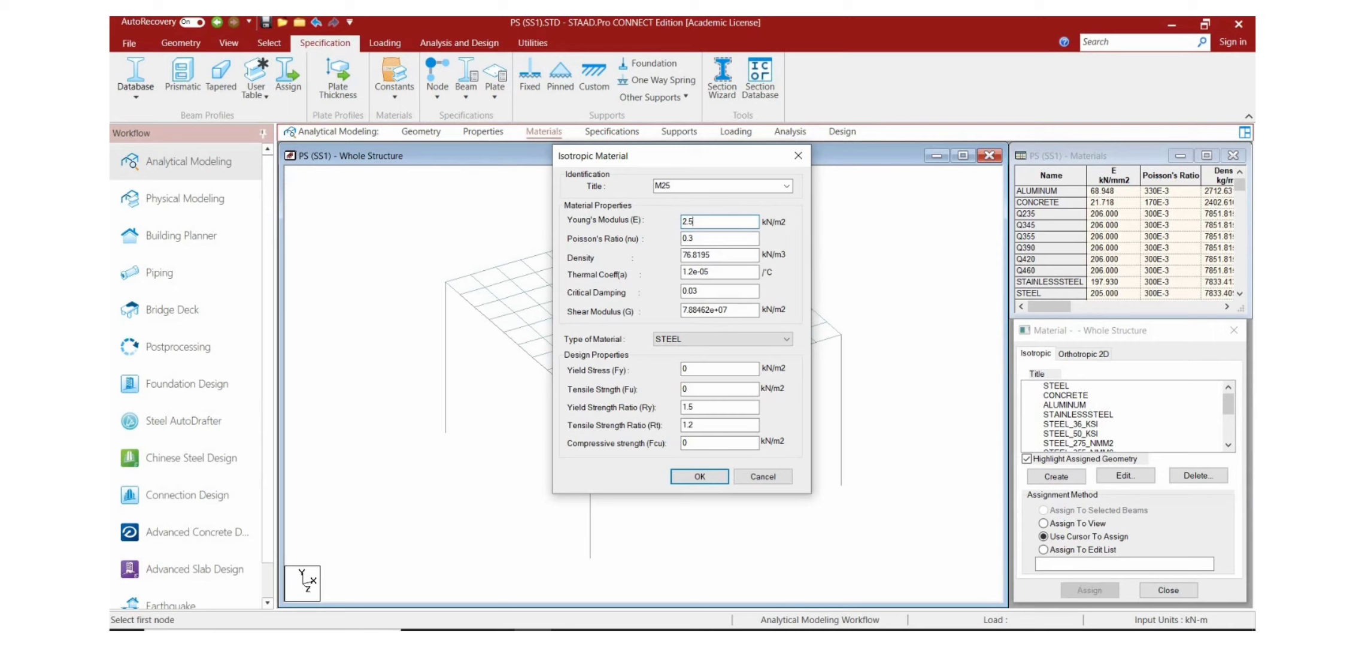
pyautogui.write('e+07')
# Step: Set the M25 material's density to 25 kN/m3
pyautogui.click(717, 252)
pyautogui.press('BackSpace')
pyautogui.press('BackSpace')
pyautogui.press('BackSpace')
pyautogui.press('BackSpace')
pyautogui.press('BackSpace')
pyautogui.press('BackSpace')
pyautogui.press('BackSpace')
pyautogui.write('25')
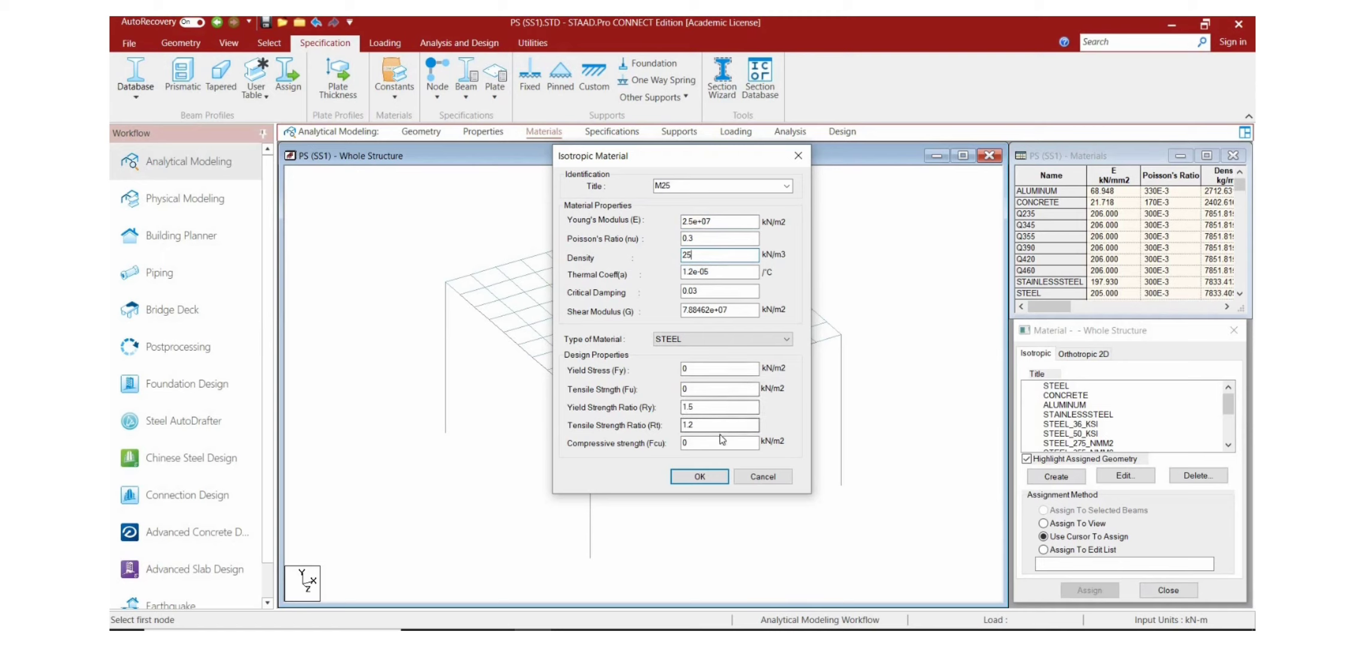
# Step: Set the material type to CONCRETE with a compressive strength of 25000 kN/m2, and create the M25 material
pyautogui.click(743, 336)
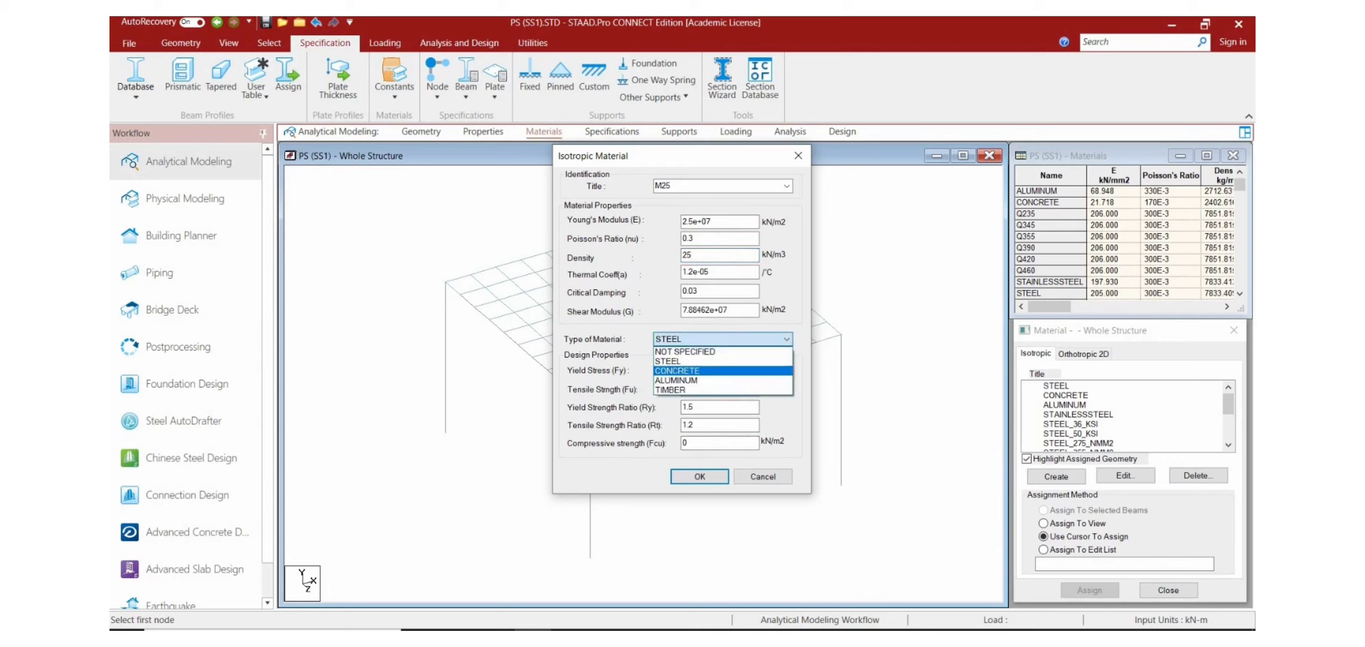
pyautogui.press('Return')
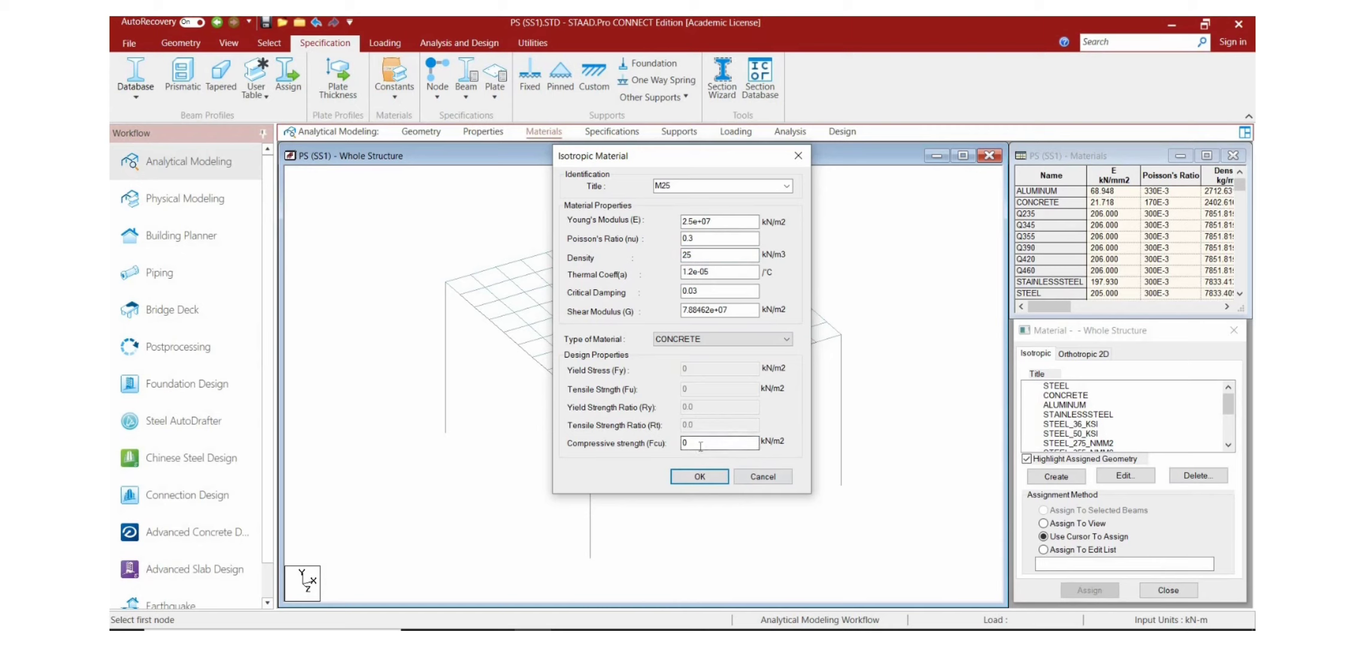
pyautogui.press('BackSpace')
pyautogui.click(702, 479)
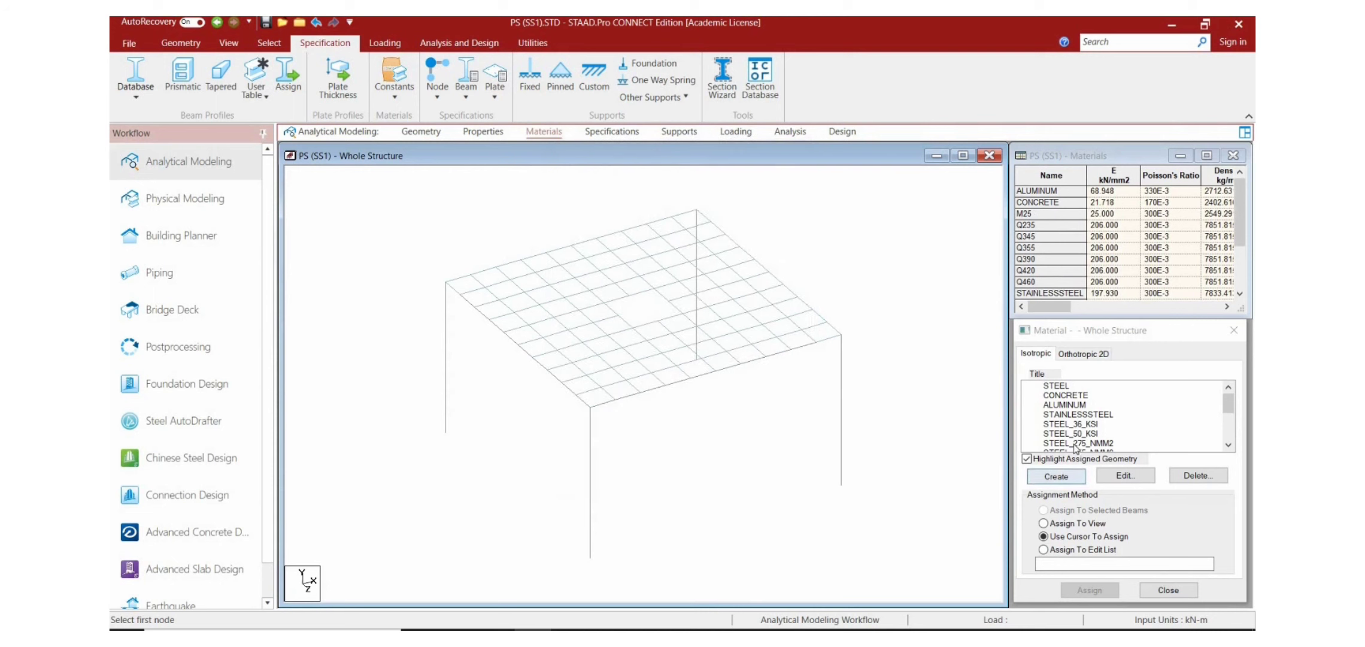
# Step: Assign the M25 material to all members using the Assign To View method
pyautogui.scroll(-5, 1074, 448)
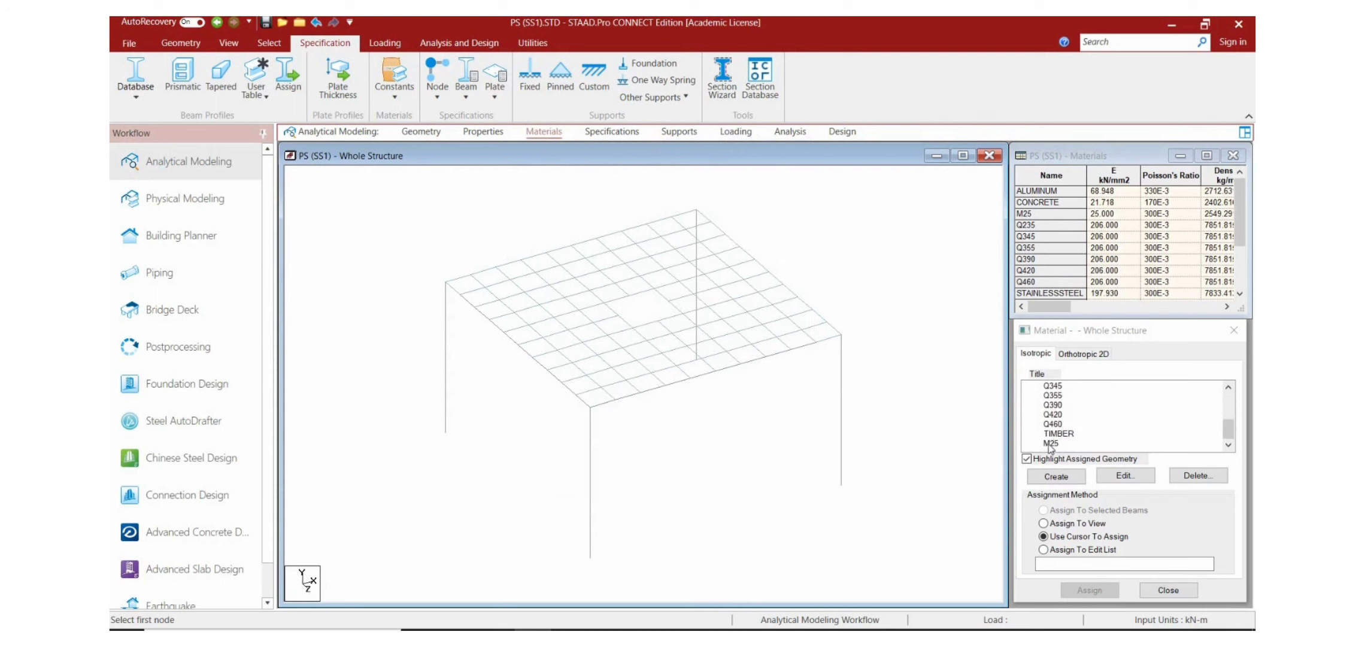
pyautogui.click(1049, 444)
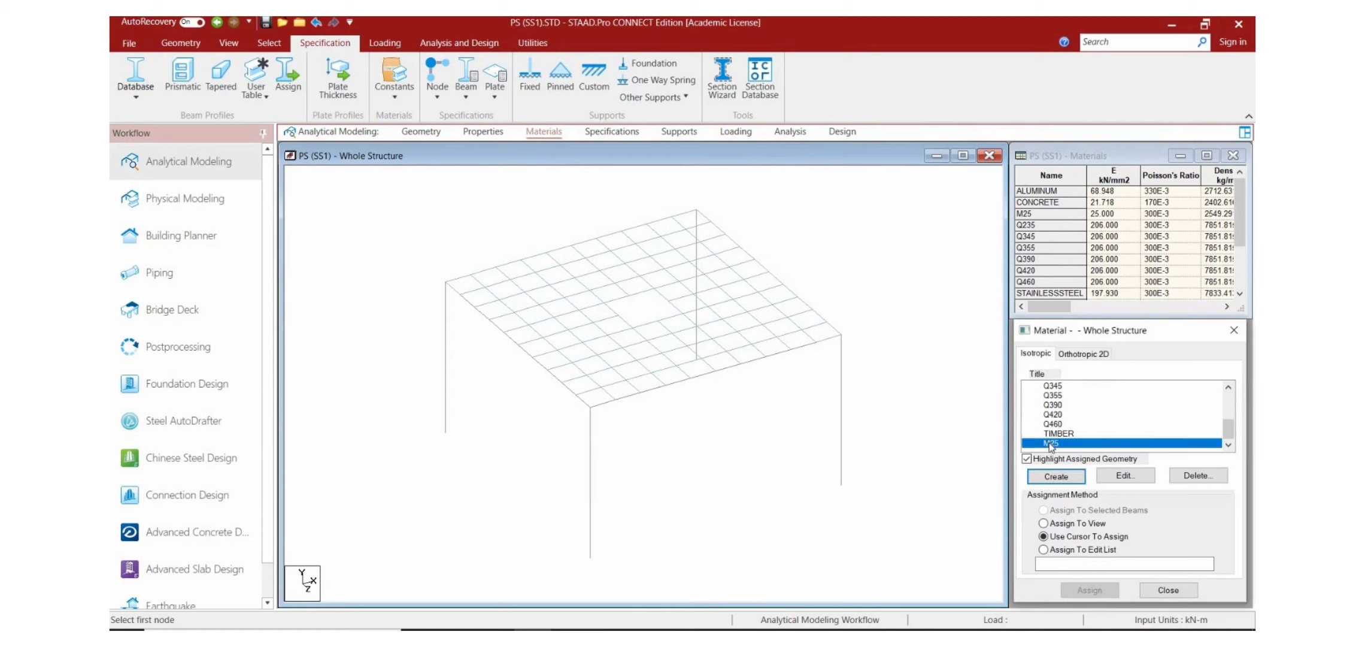
pyautogui.click(1043, 523)
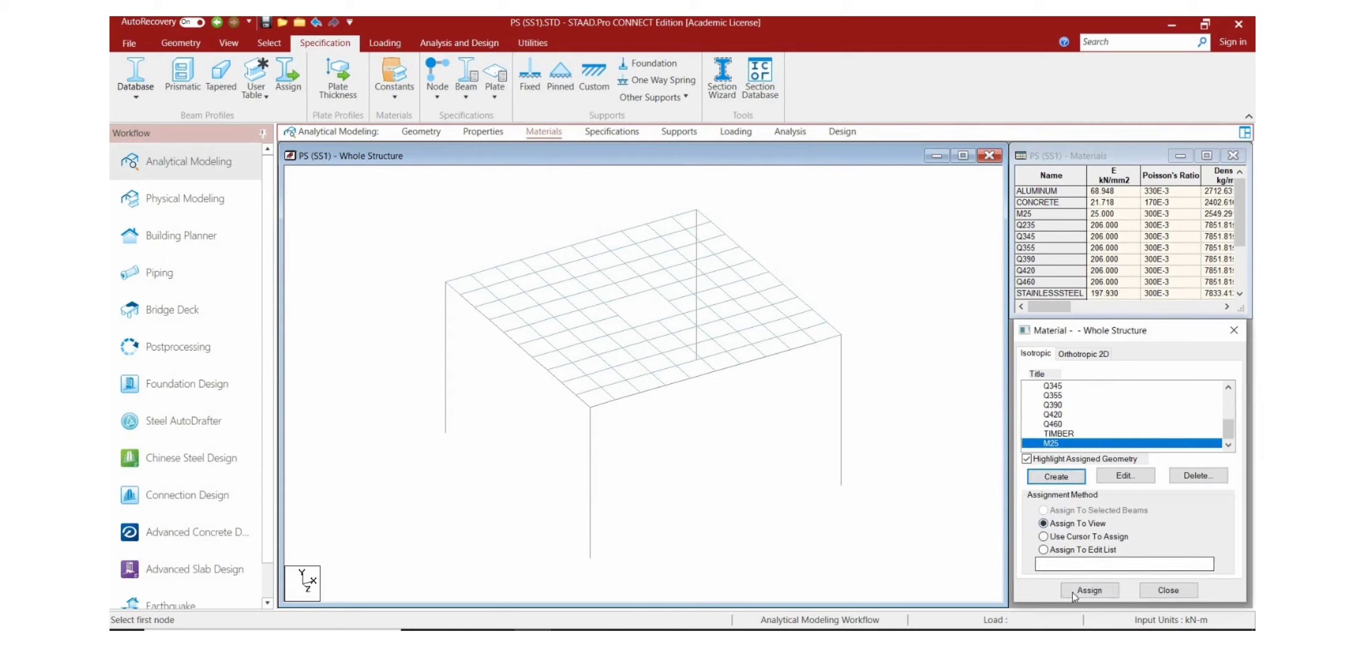
pyautogui.click(1089, 589)
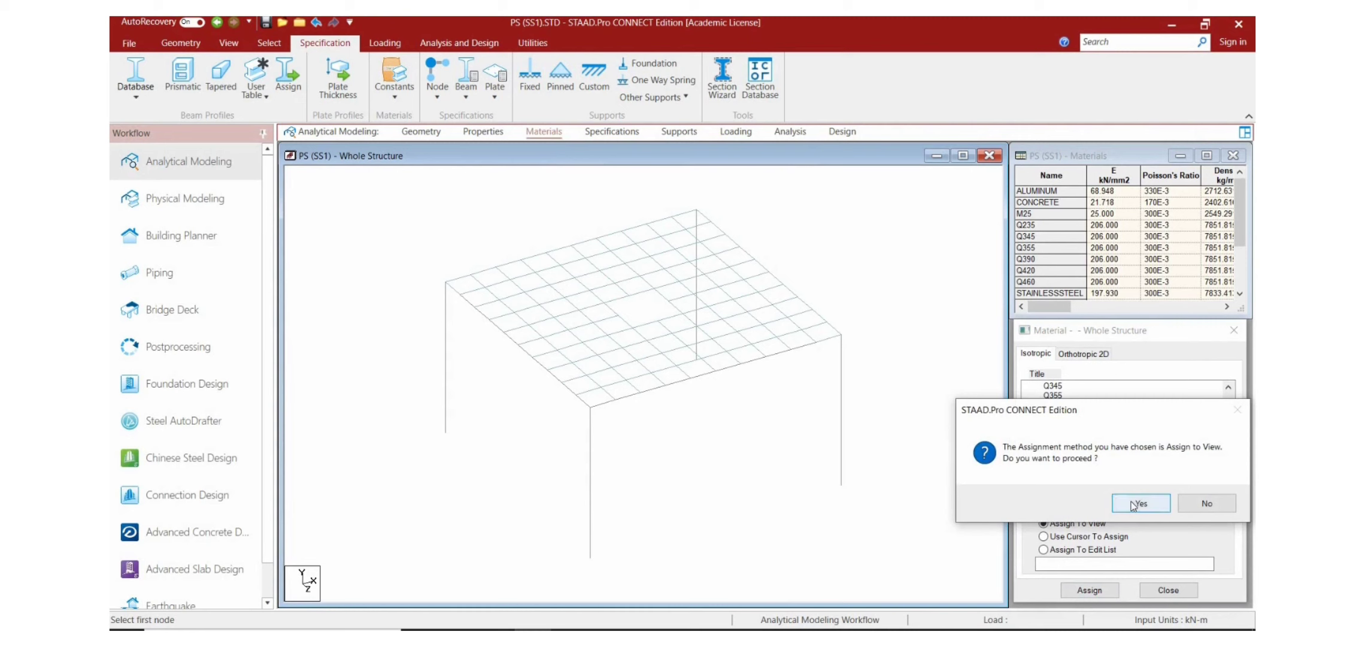
pyautogui.click(1133, 504)
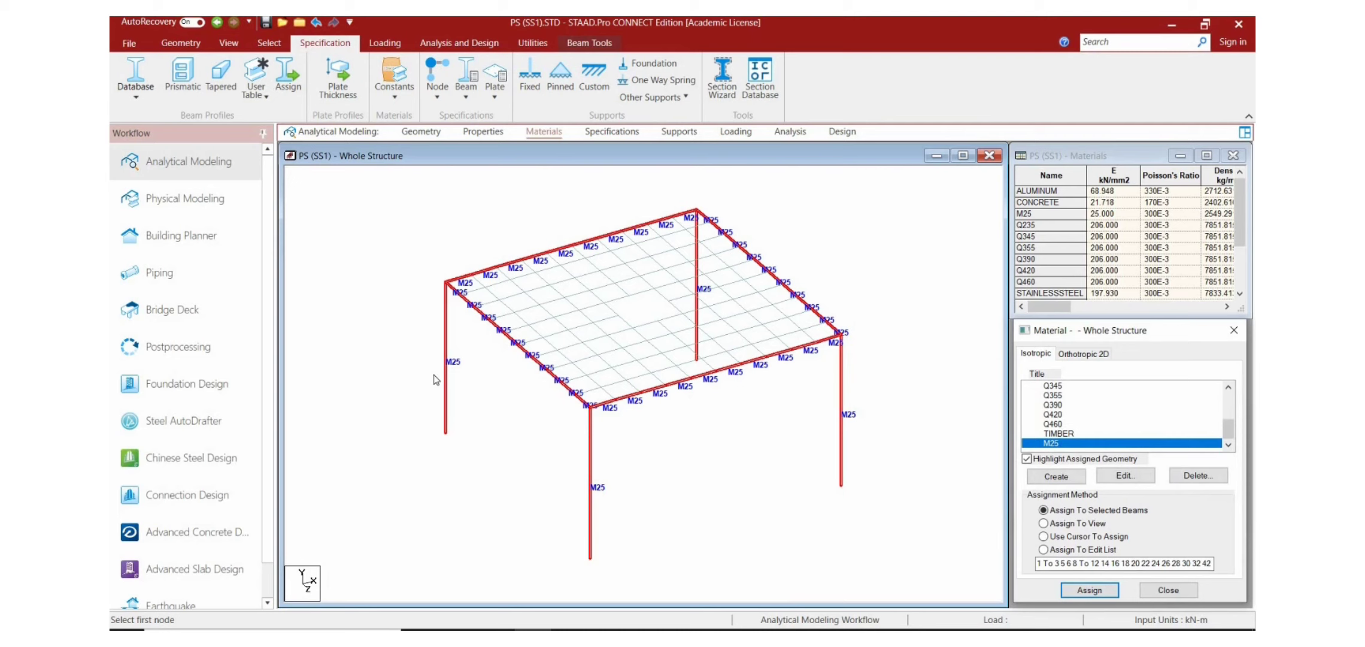
# Step: Change the material of the 0.30x0.30 rectangular section to M25
pyautogui.click(485, 132)
pyautogui.click(1031, 348)
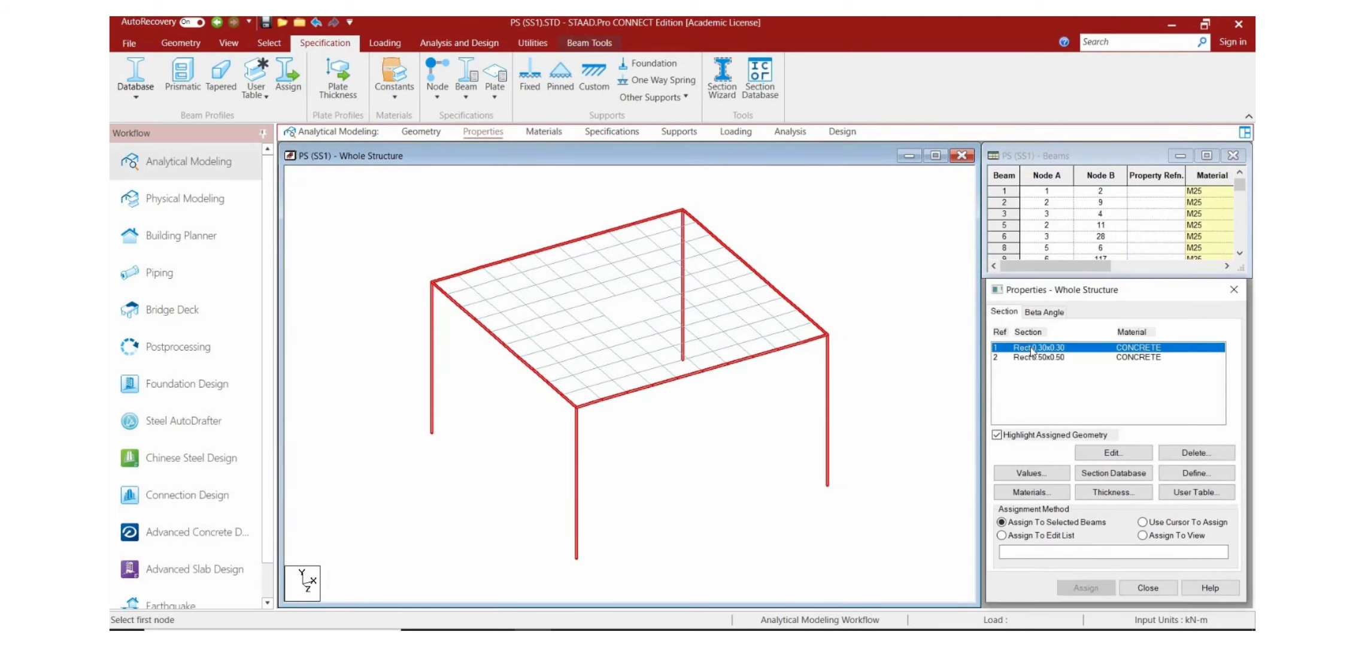
pyautogui.click(1105, 453)
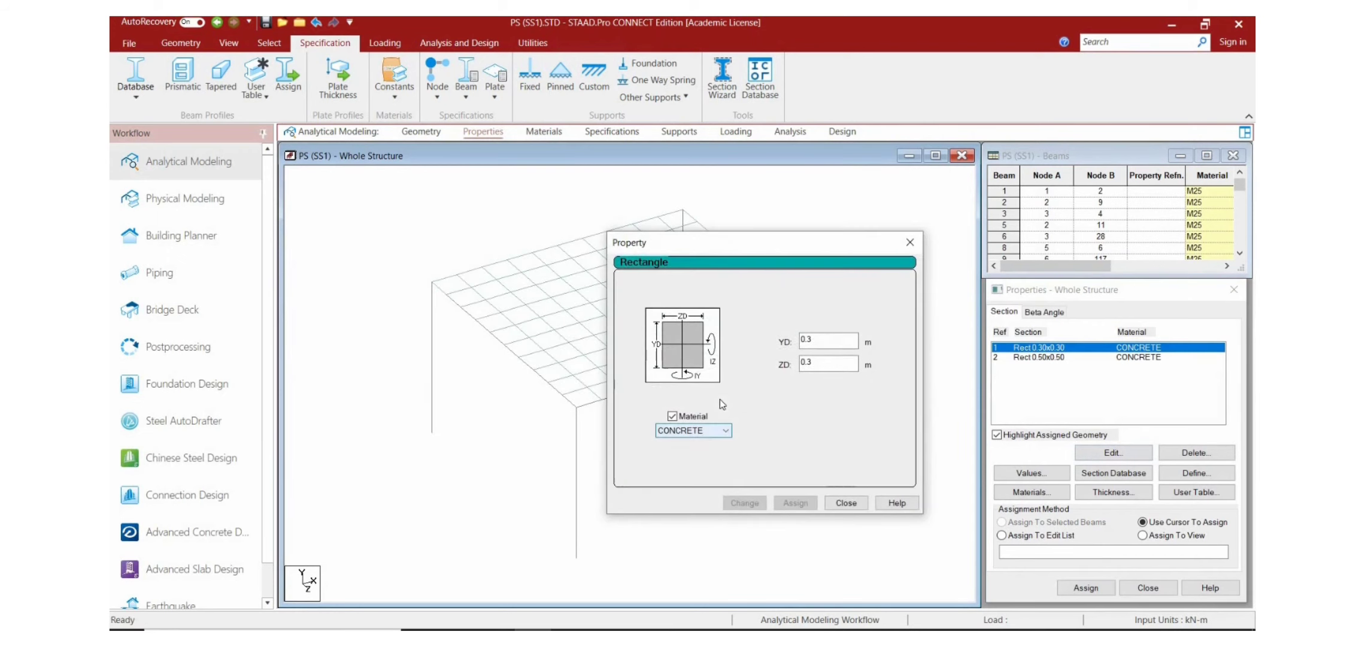
pyautogui.click(708, 434)
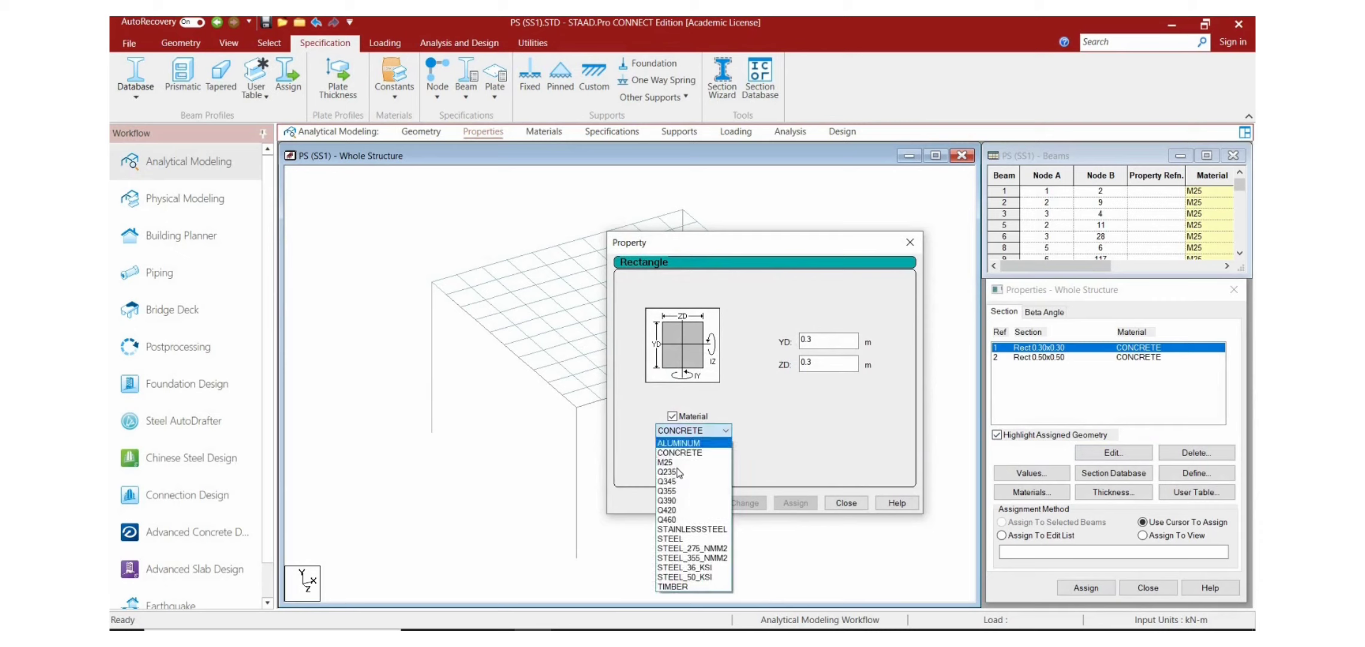
pyautogui.click(677, 462)
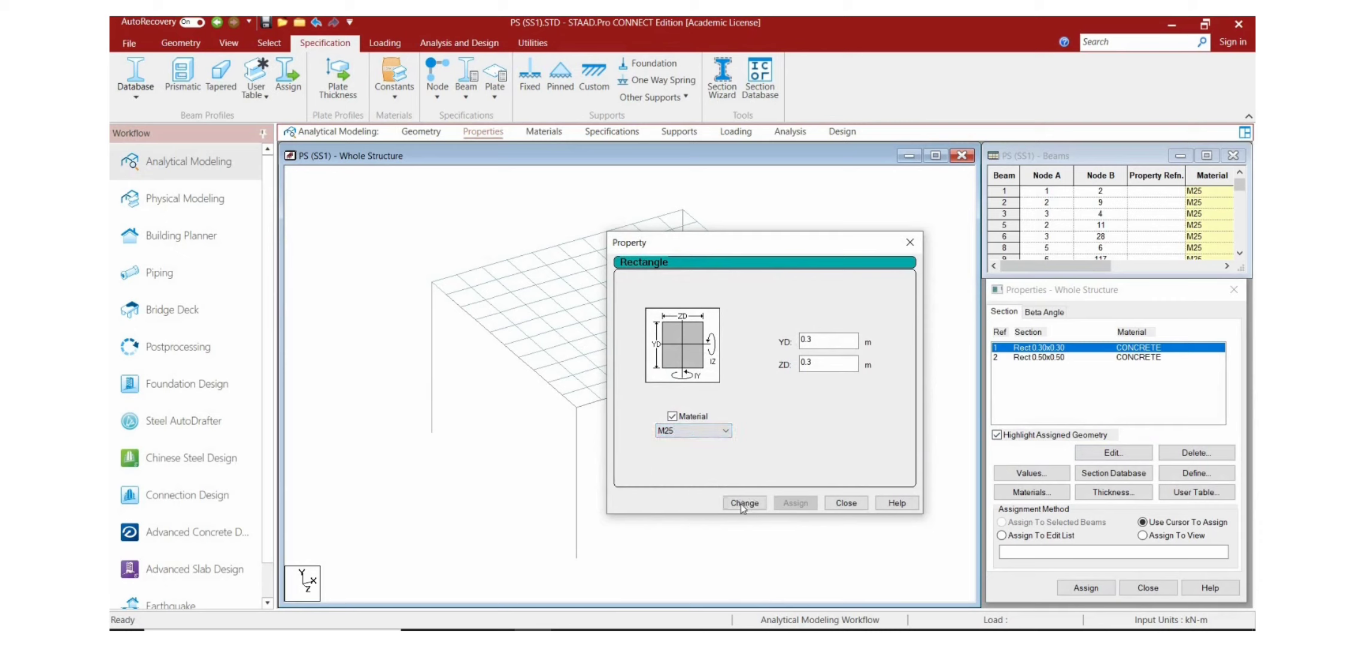
pyautogui.click(744, 502)
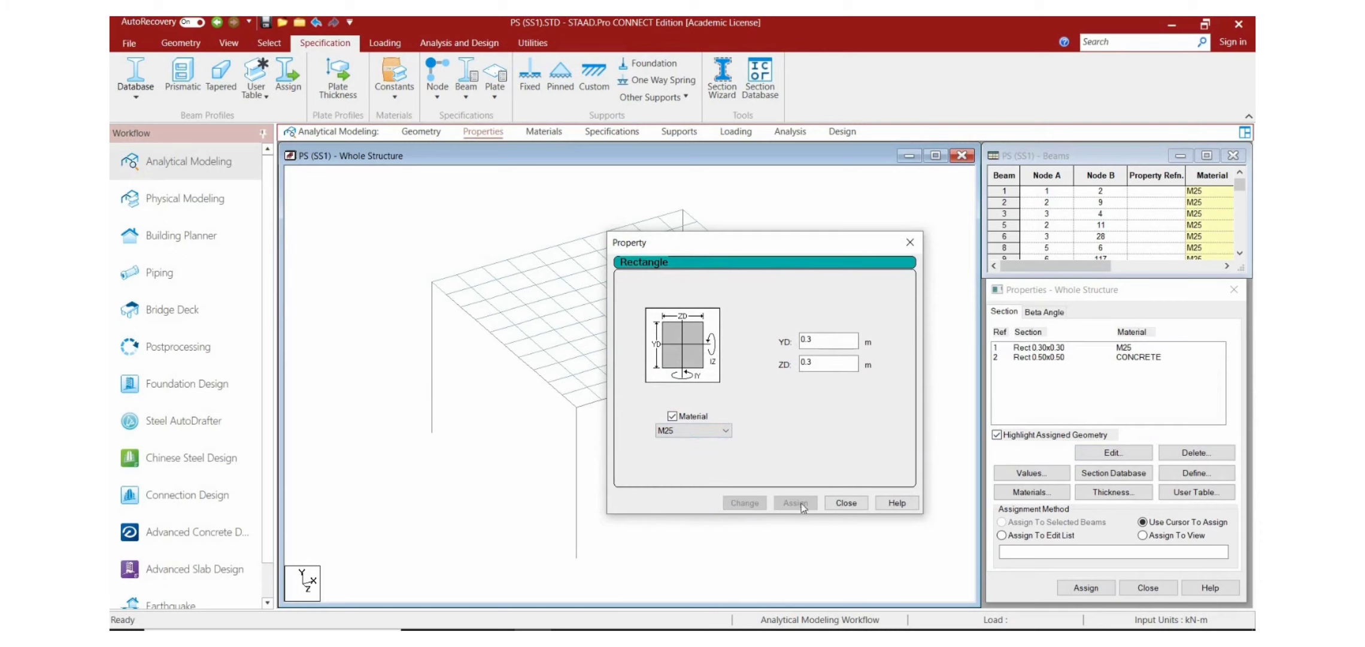
pyautogui.click(846, 503)
# Step: Change the material of the 0.50x0.50 rectangular section to M25
pyautogui.click(1042, 358)
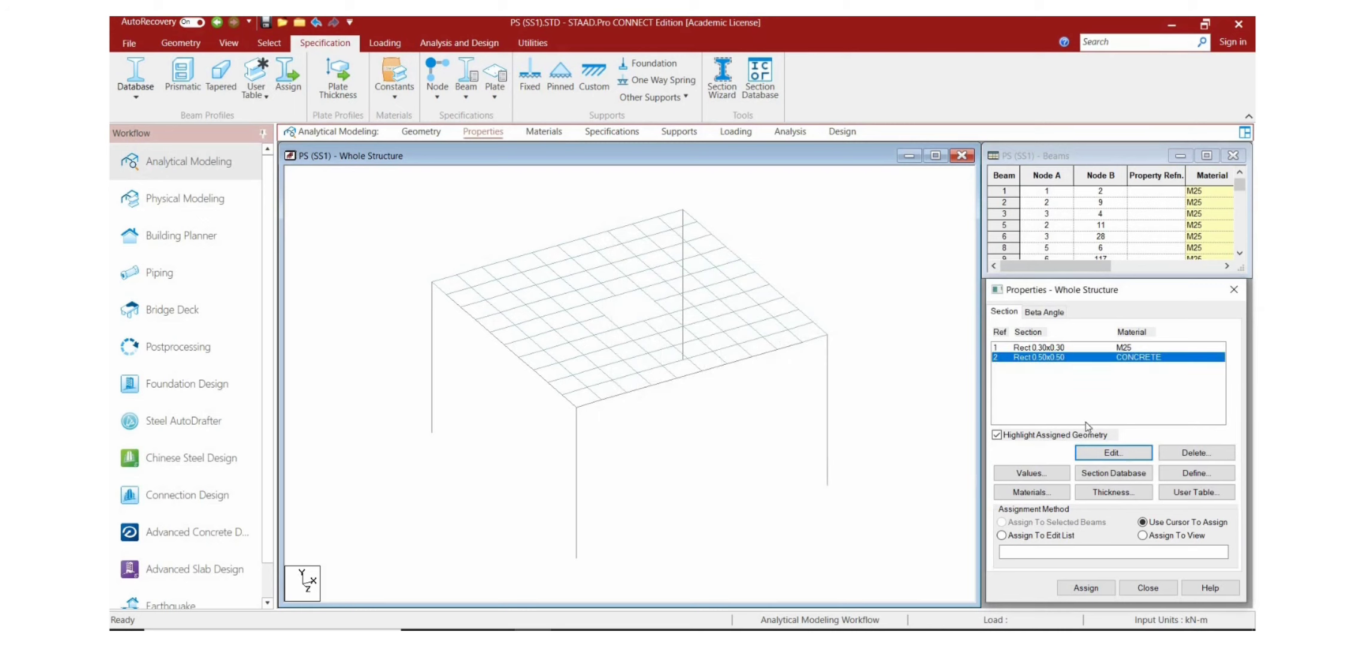
pyautogui.click(1113, 452)
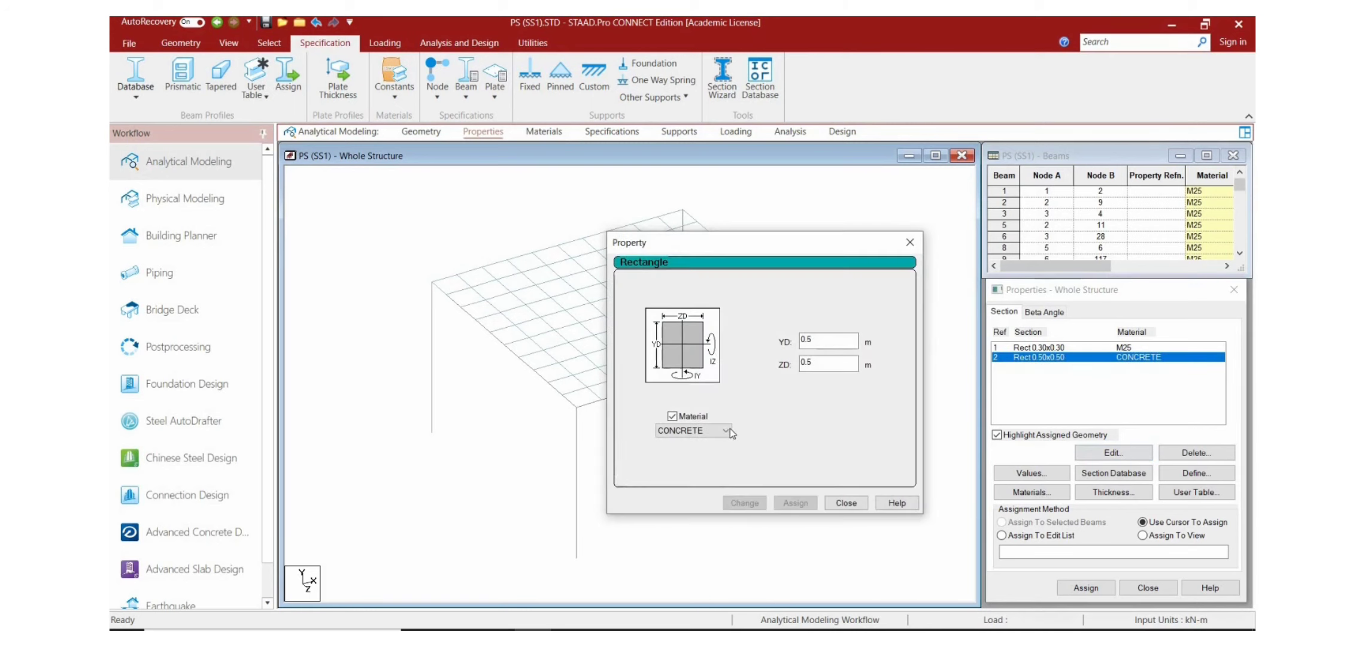
pyautogui.click(691, 430)
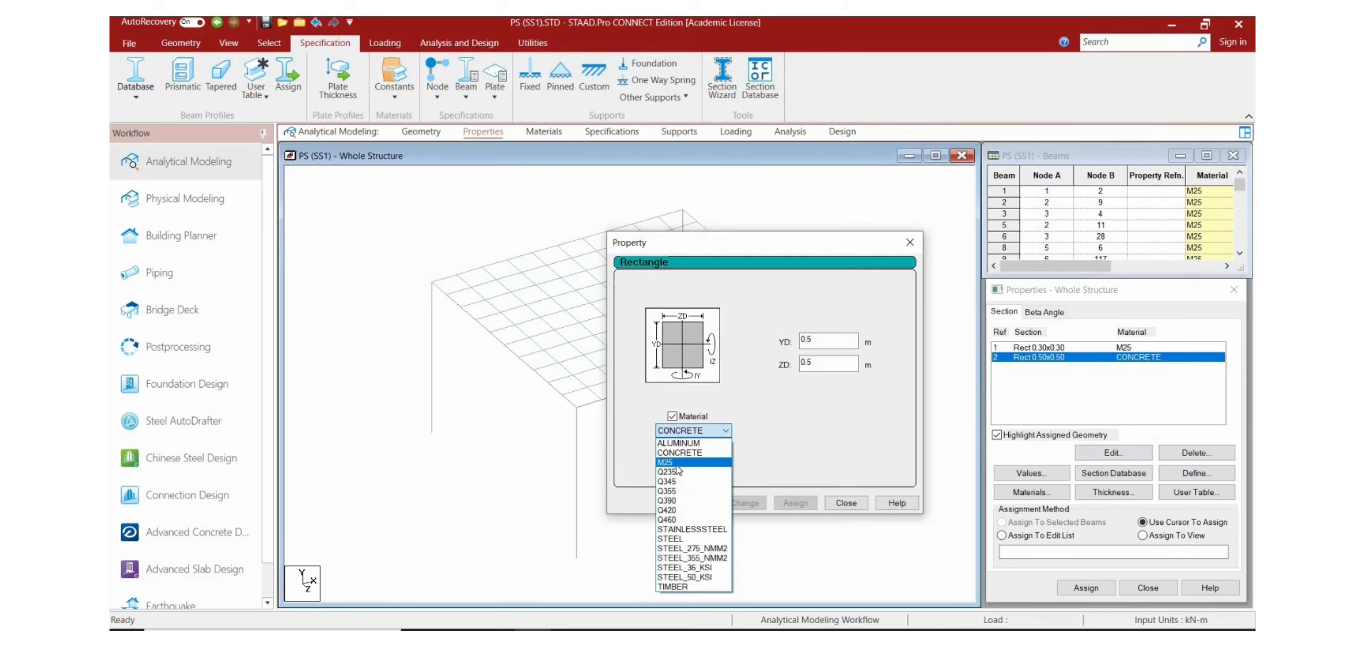
pyautogui.press('Return')
pyautogui.click(744, 502)
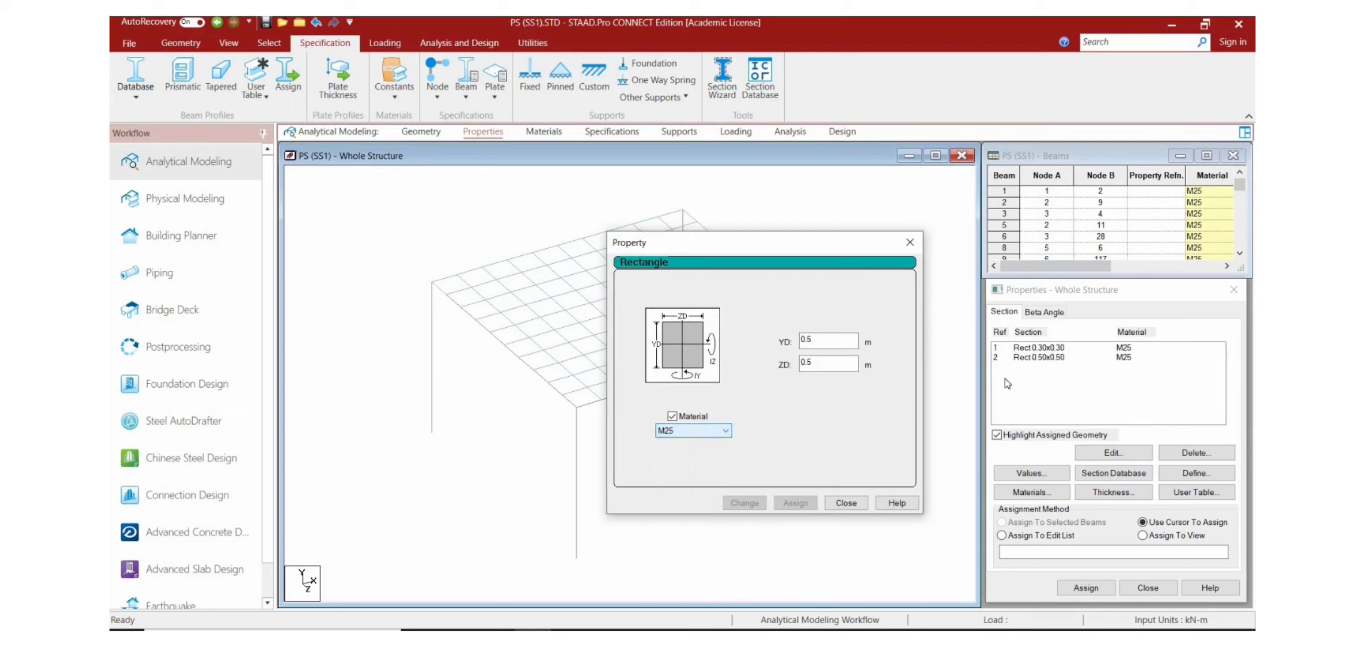
pyautogui.click(909, 243)
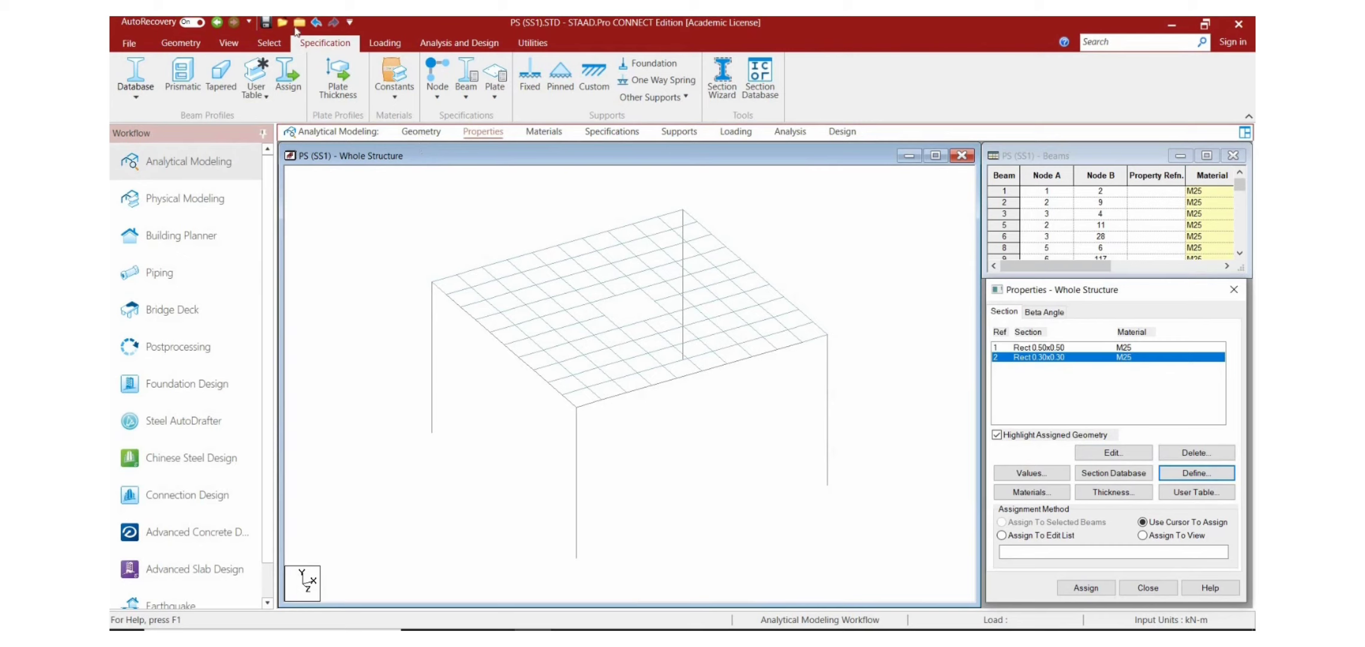
# Step: Assign the 0.30x0.30 rectangular section to all beams parallel to the X and Z axes
pyautogui.click(268, 43)
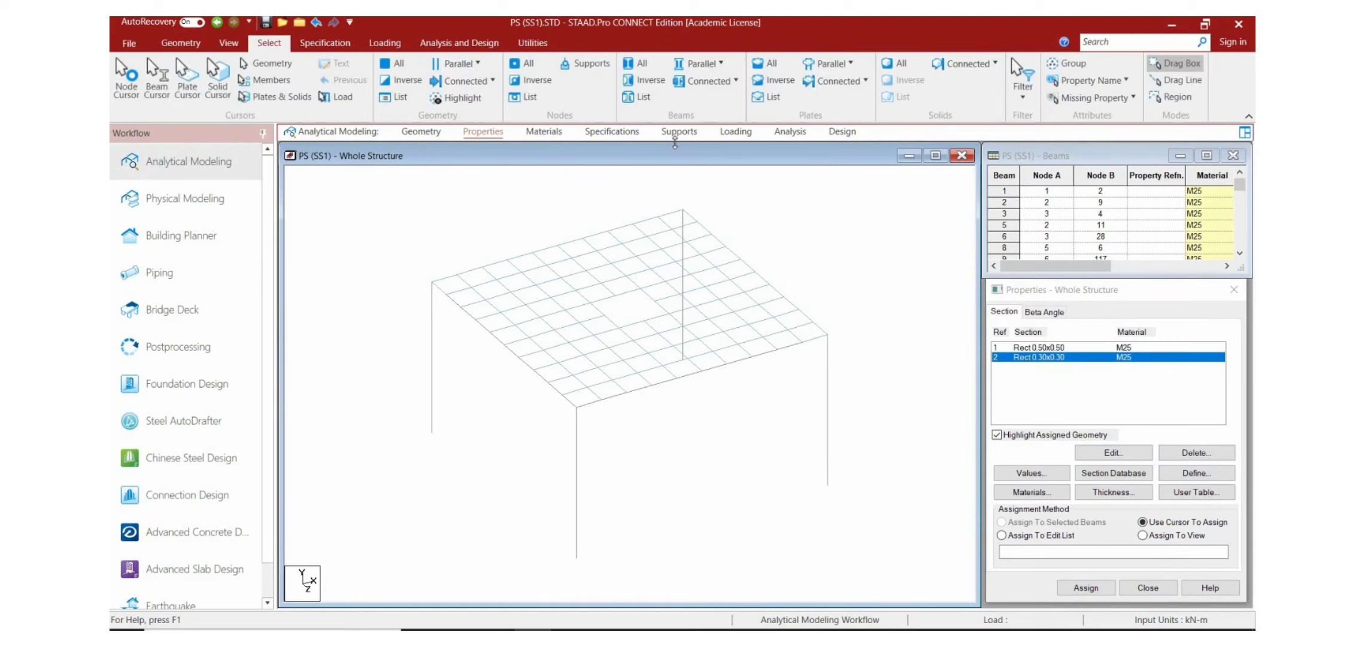
pyautogui.click(701, 63)
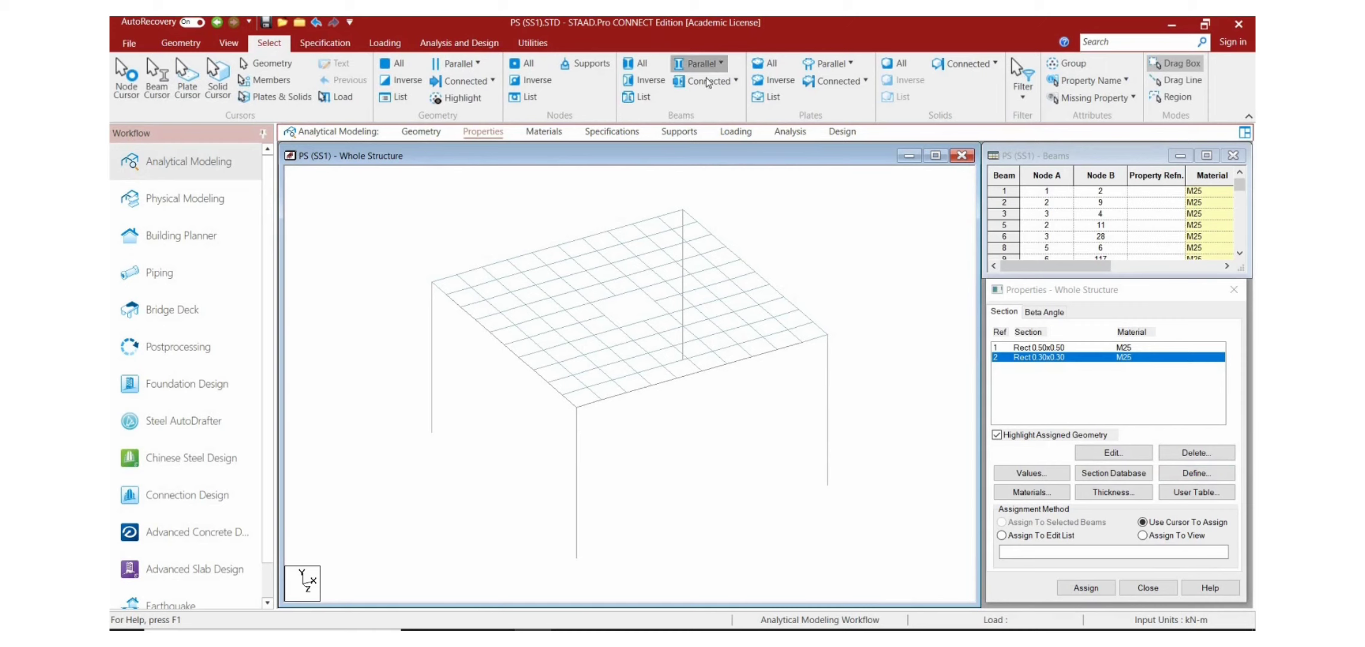
pyautogui.click(708, 84)
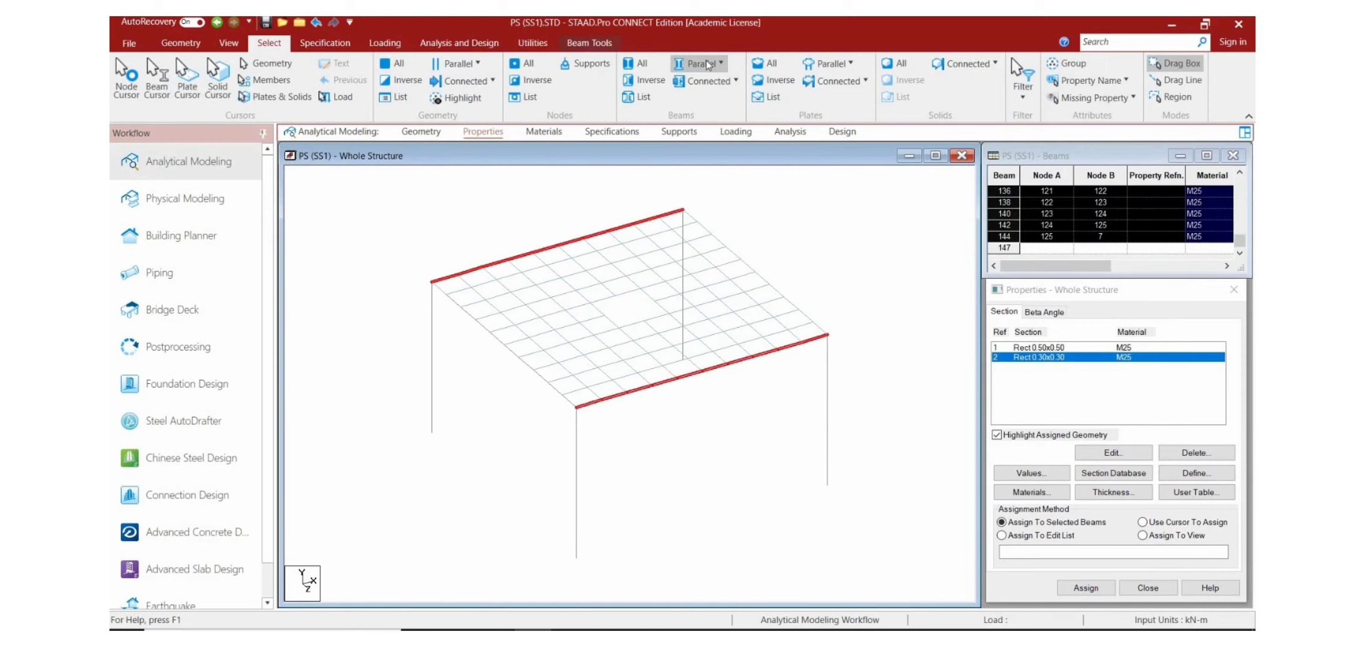
pyautogui.click(709, 63)
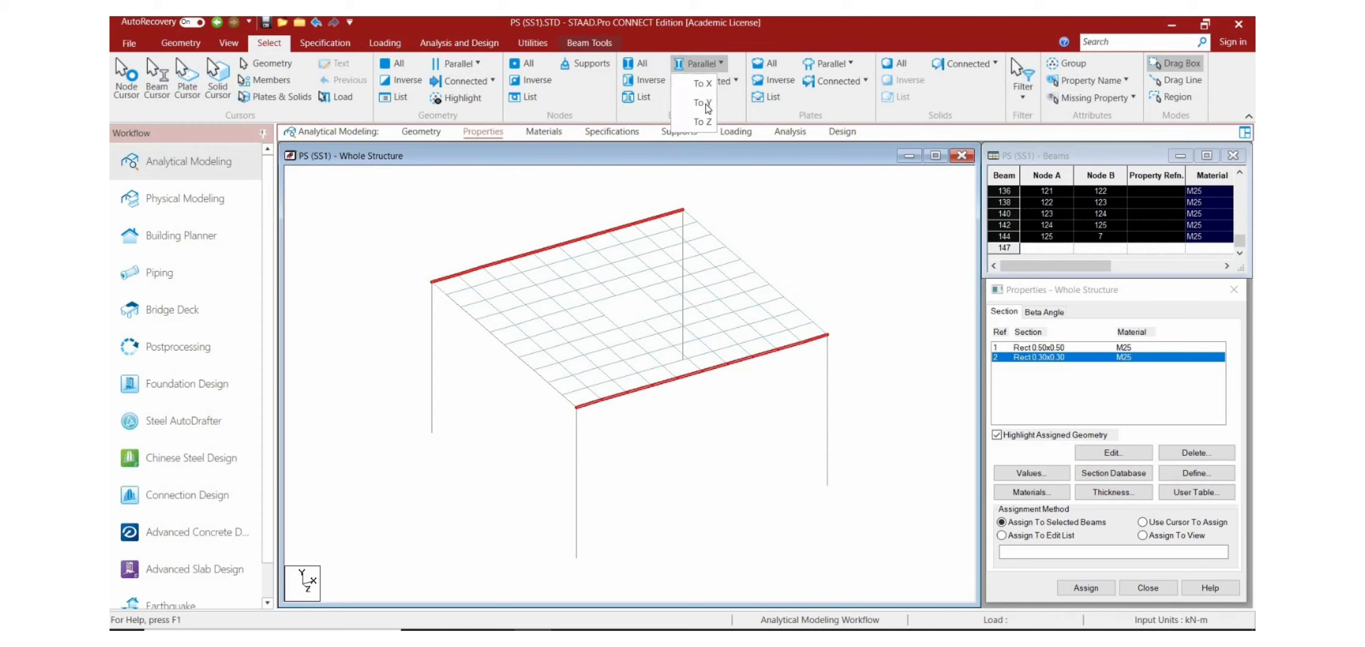
pyautogui.click(707, 122)
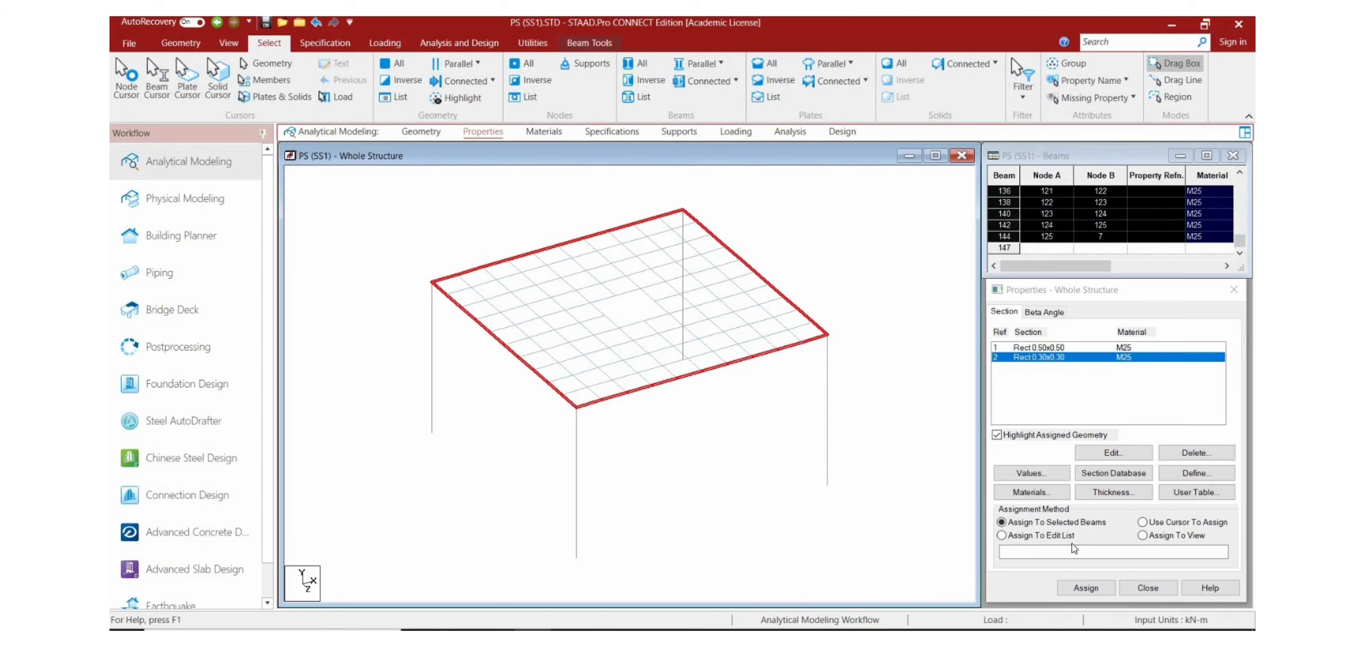
pyautogui.click(1087, 587)
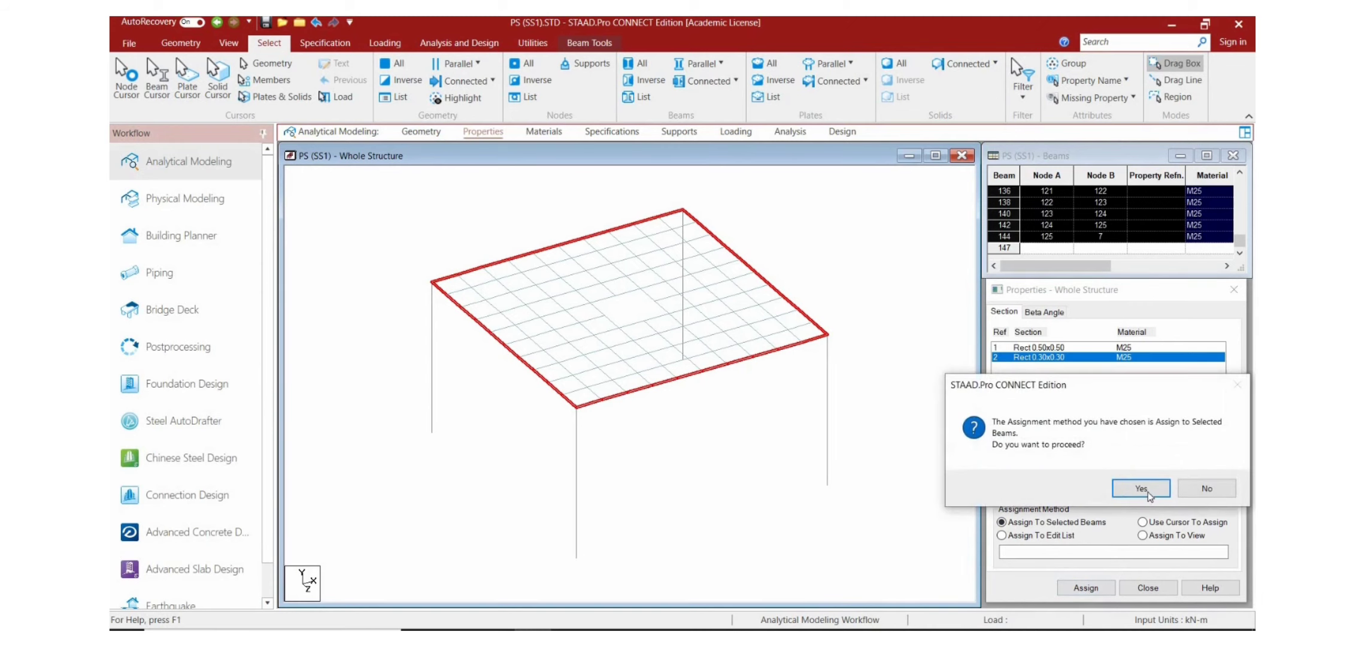
pyautogui.click(1137, 488)
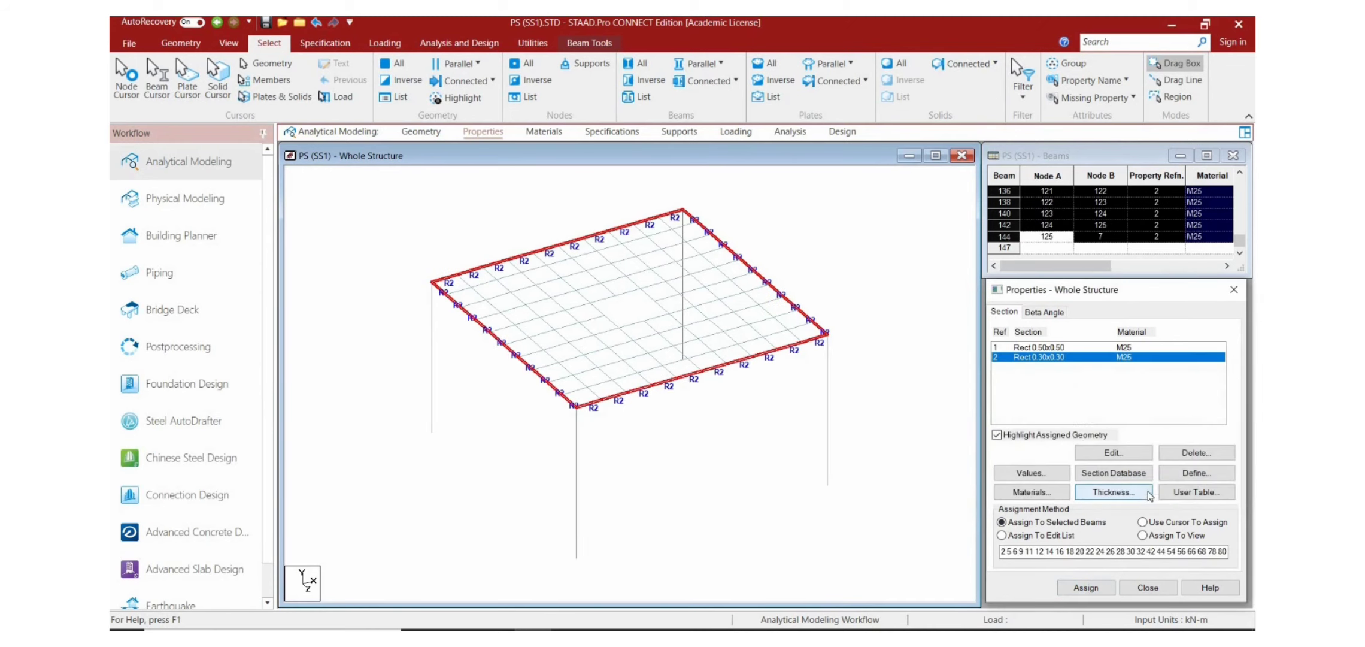
pyautogui.click(949, 380)
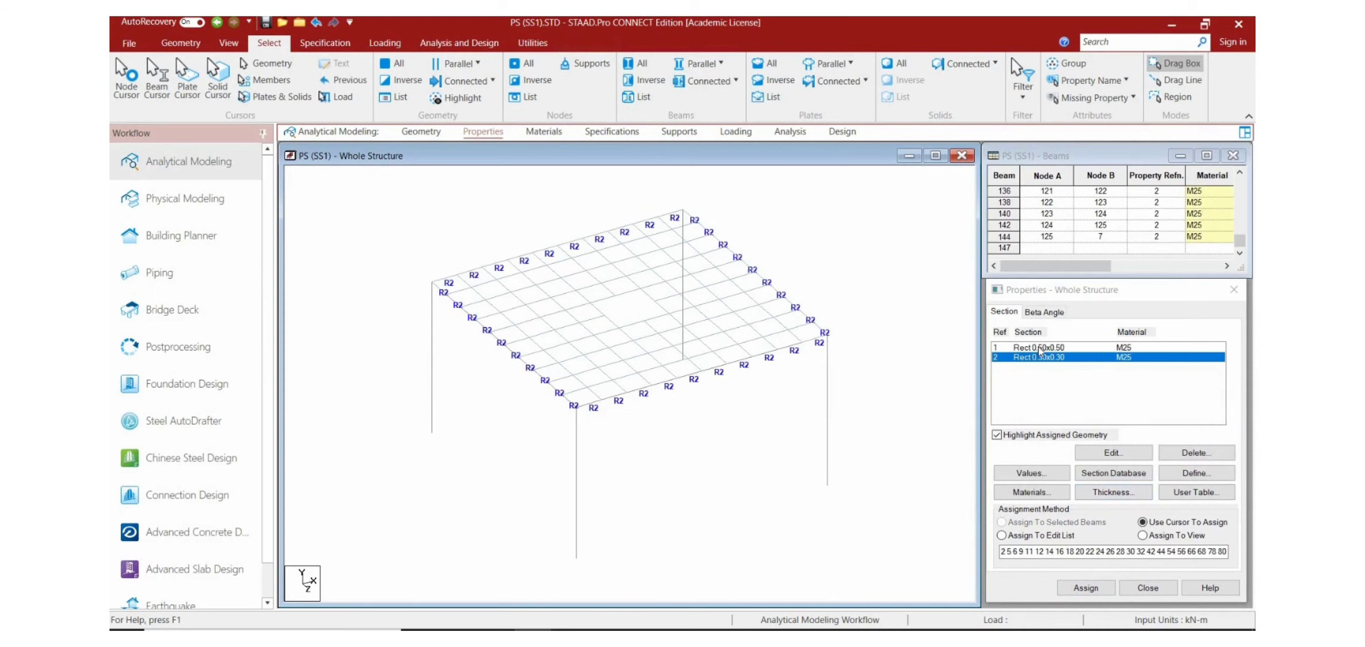
# Step: Assign the 0.50x0.50 rectangular section to the four columns parallel to the Y axis
pyautogui.click(1039, 348)
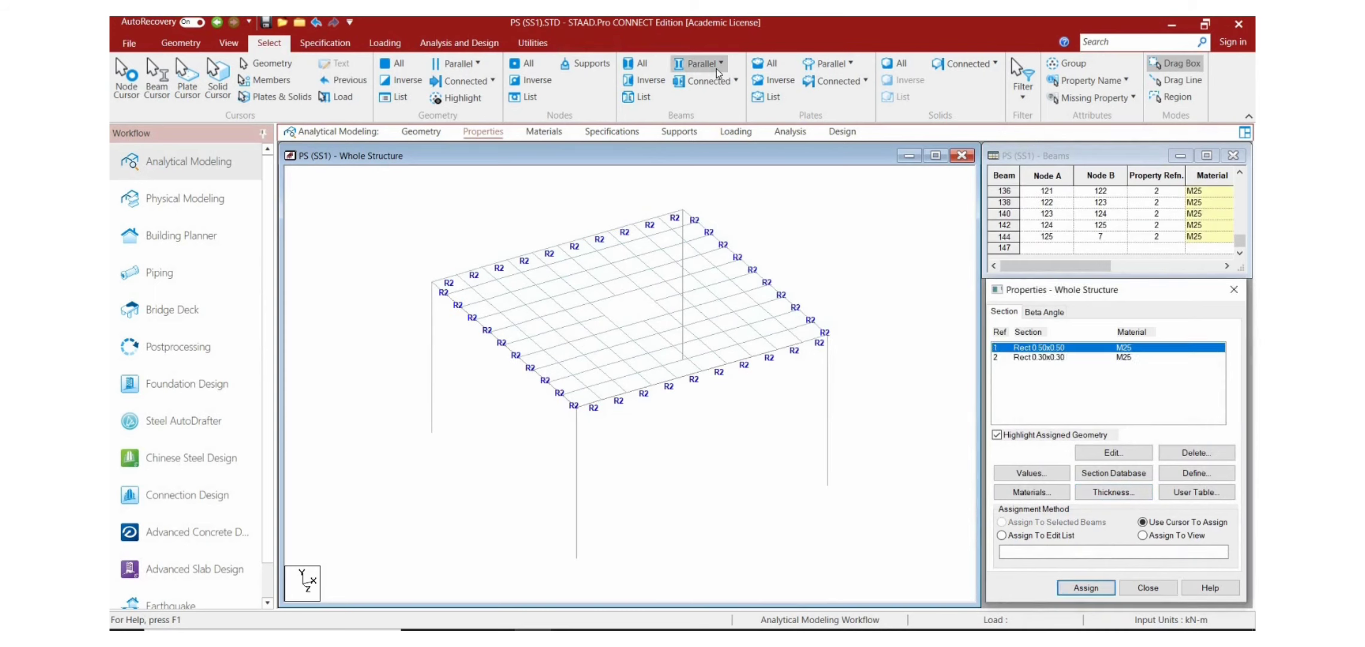
pyautogui.click(718, 71)
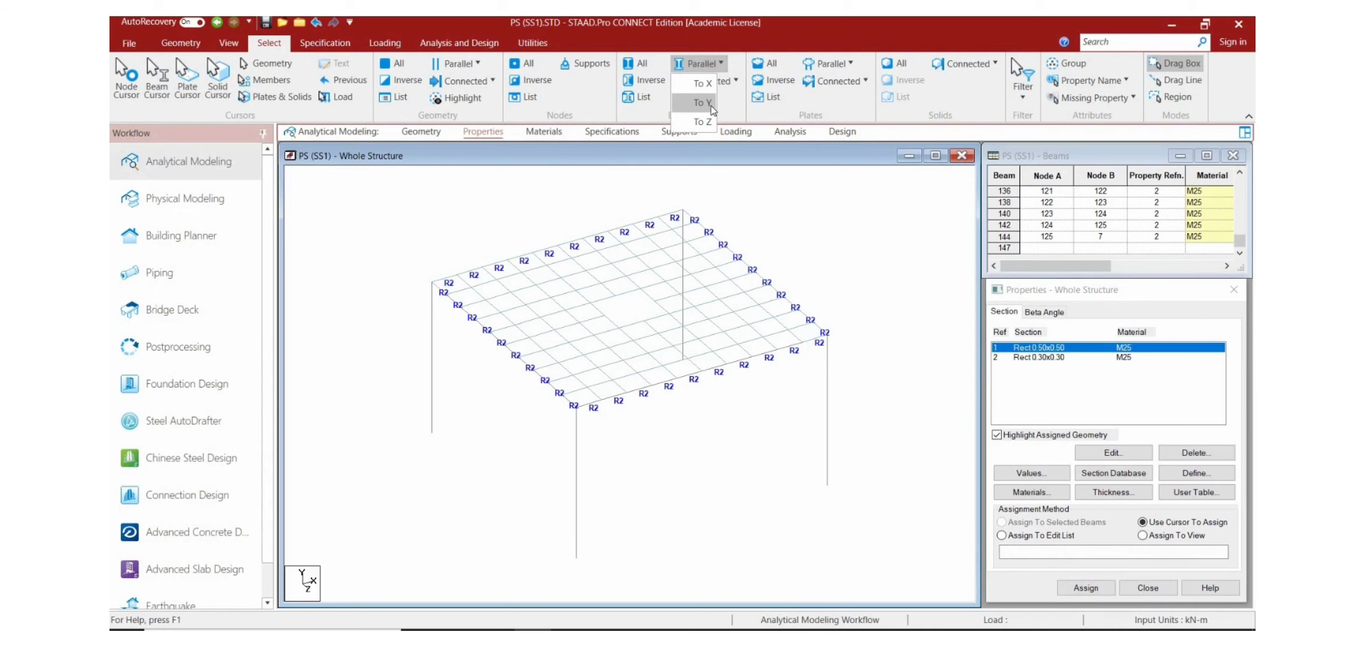
pyautogui.click(711, 108)
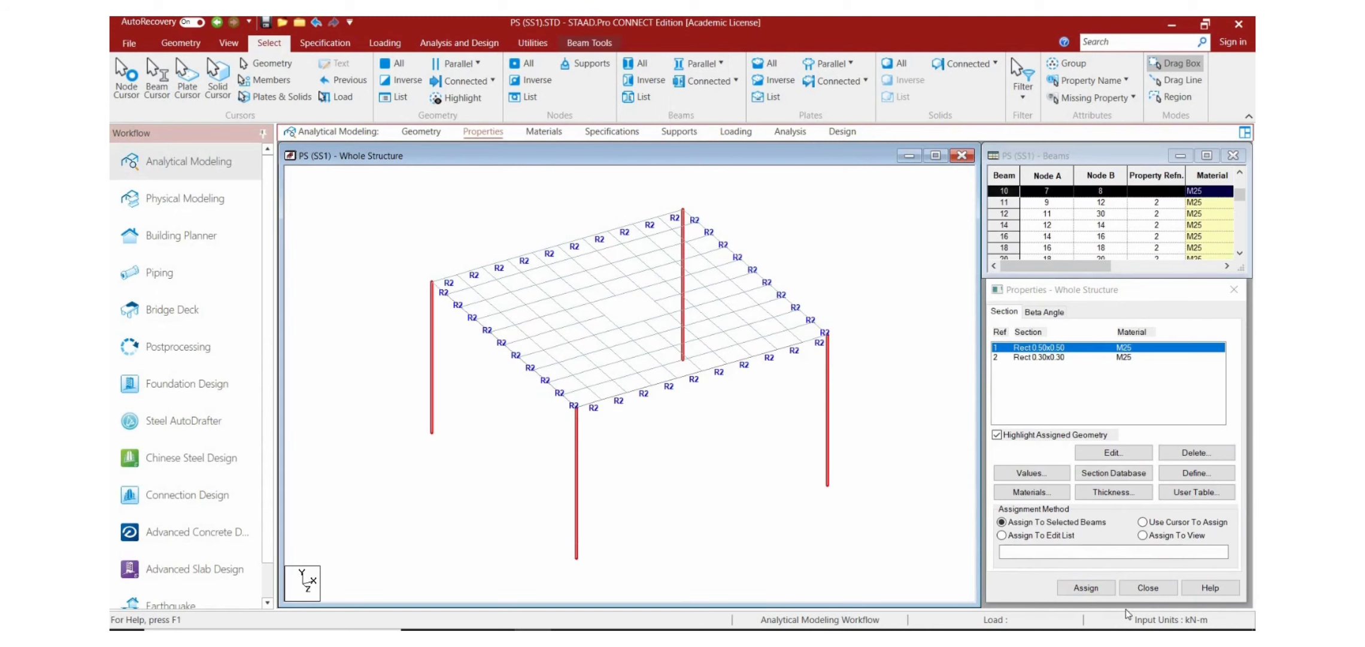
pyautogui.click(1092, 588)
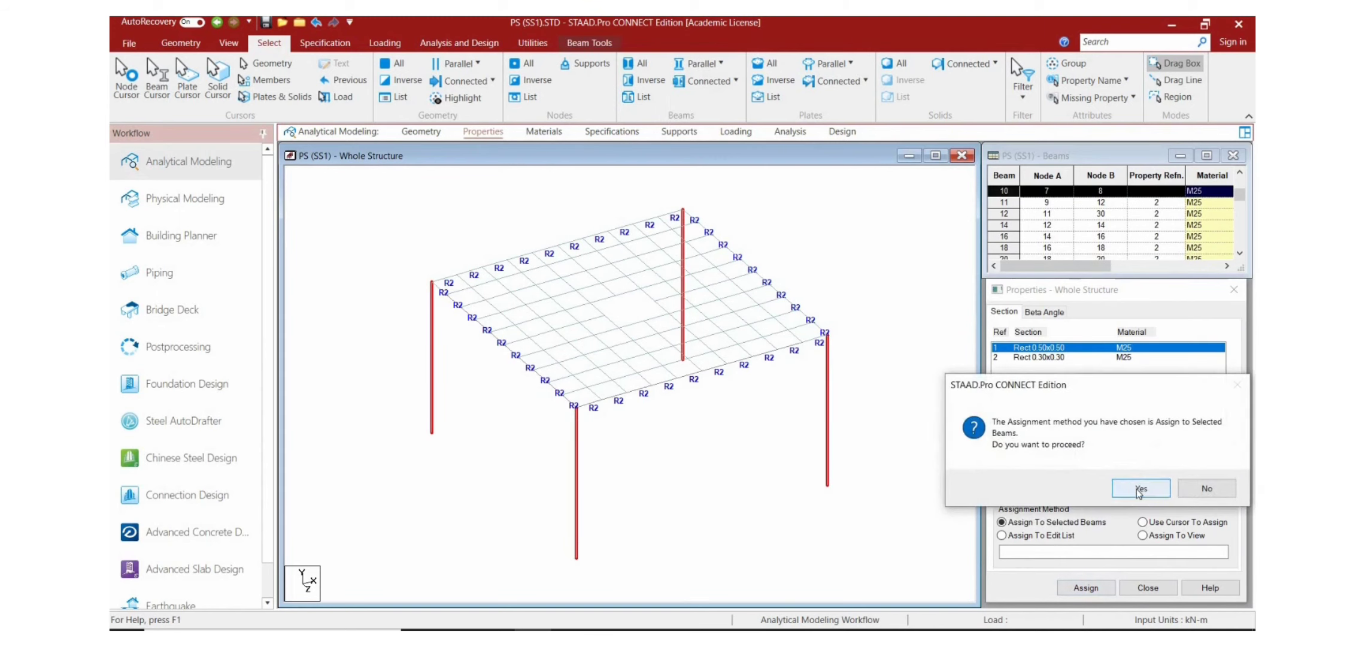
pyautogui.click(1140, 489)
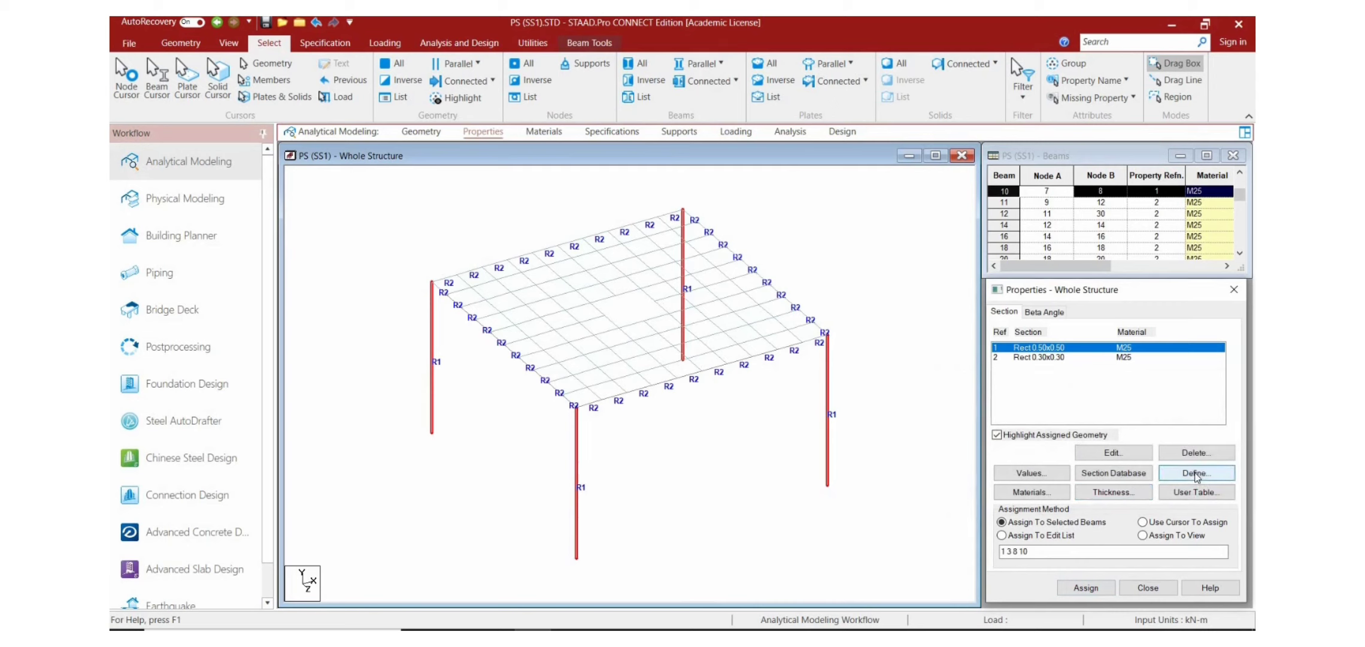
# Step: Add a plate thickness property of 0.15 m at all four nodes with M25 as its material
pyautogui.click(1195, 473)
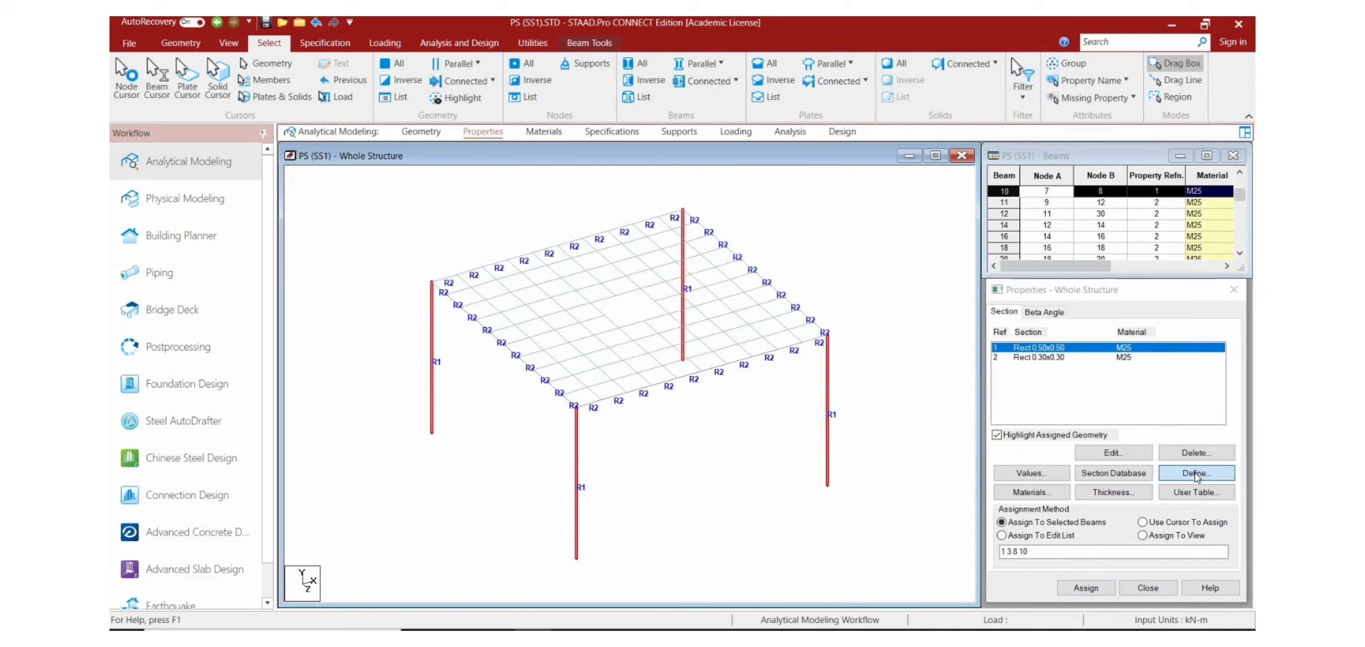
pyautogui.click(1007, 231)
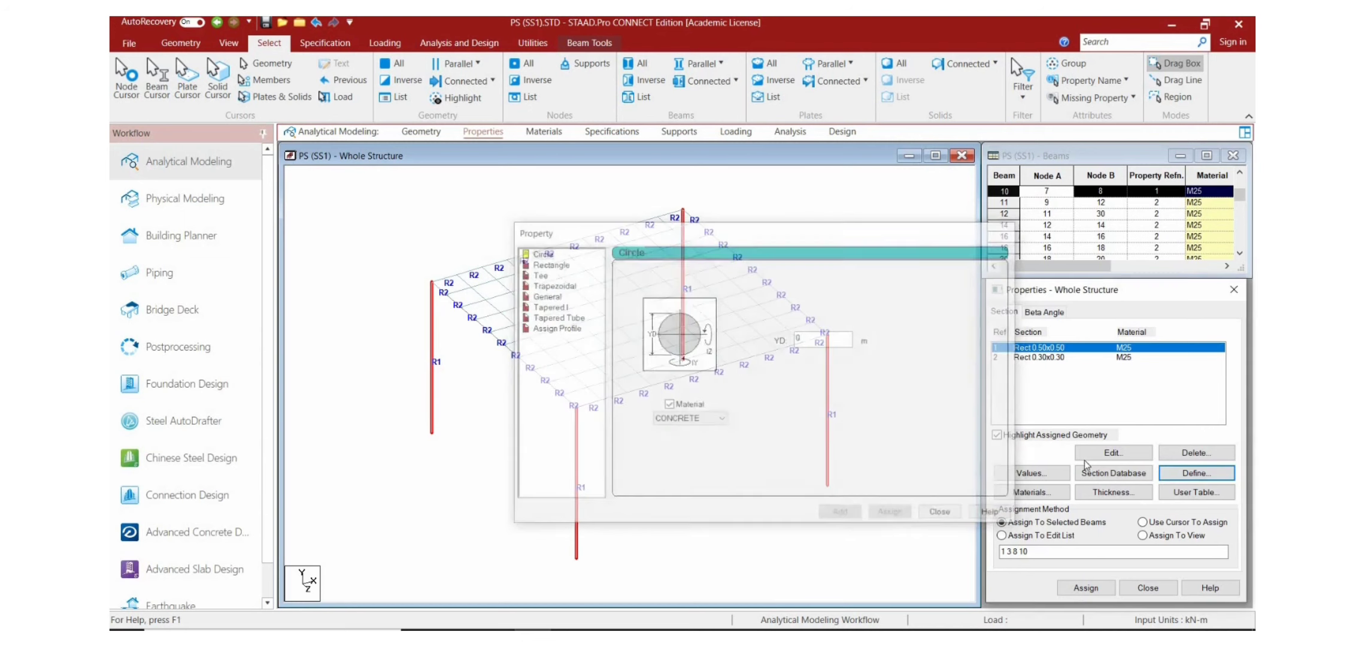
pyautogui.click(1110, 492)
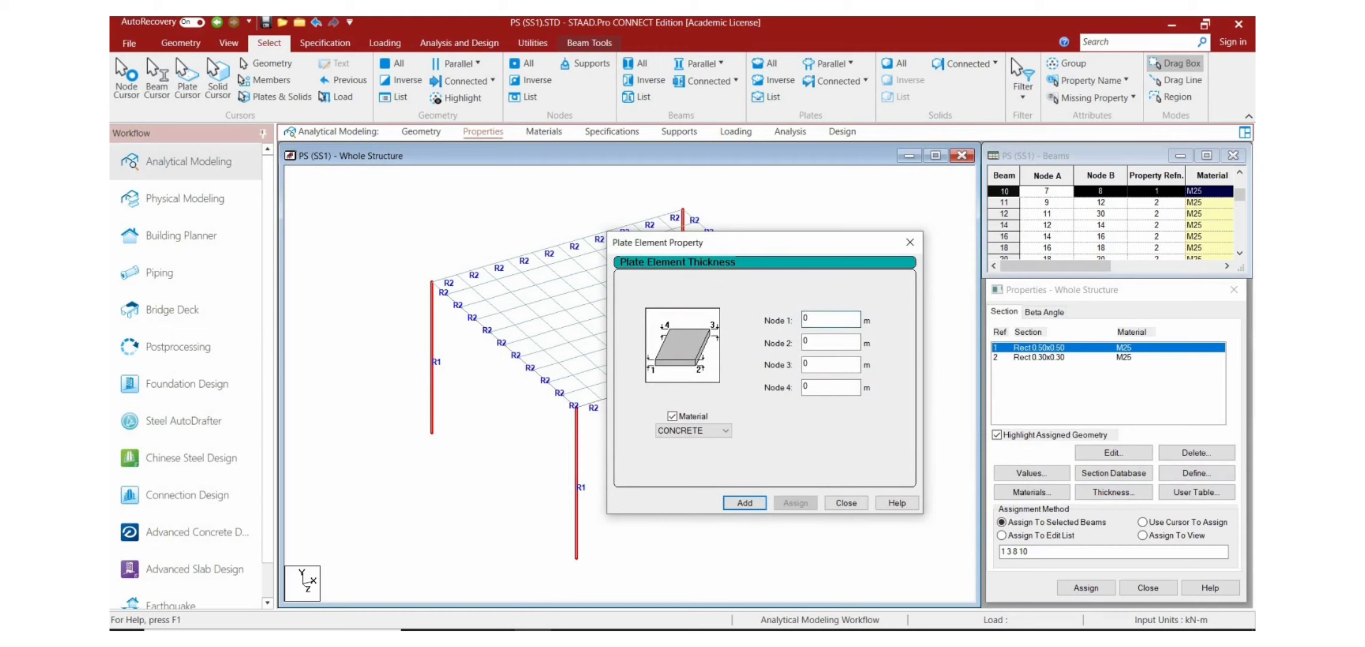
pyautogui.write('.15')
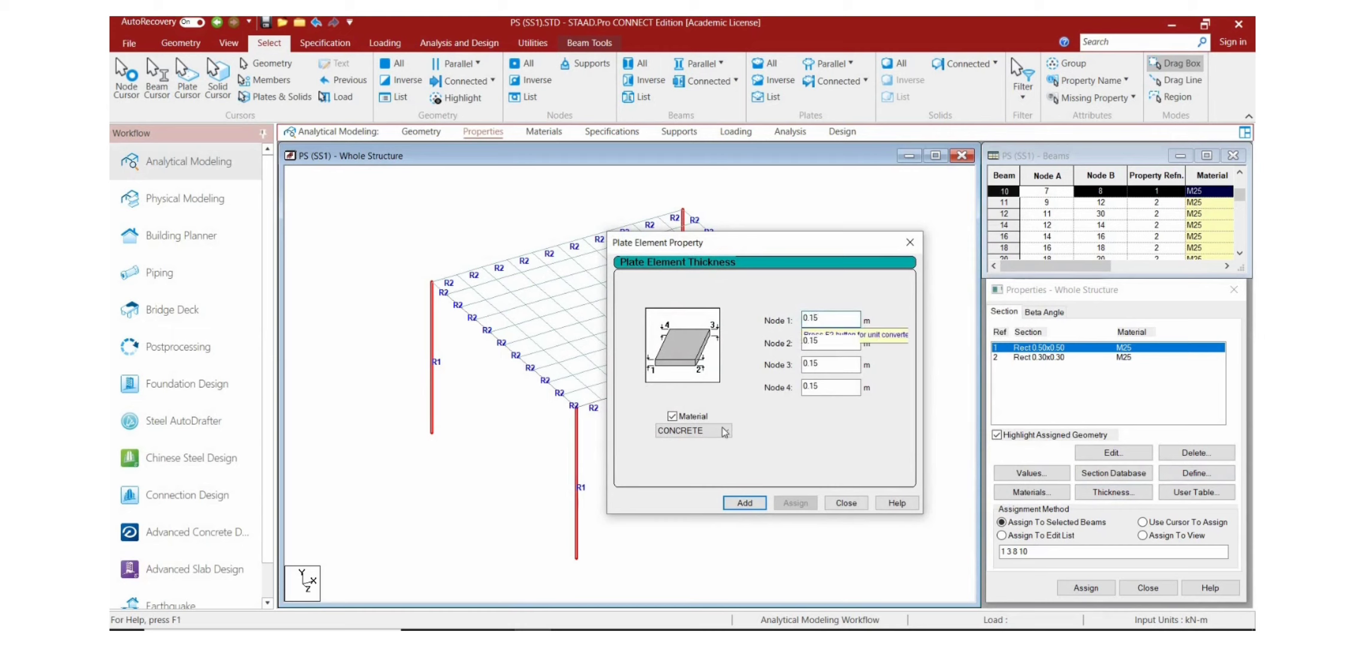
pyautogui.click(695, 430)
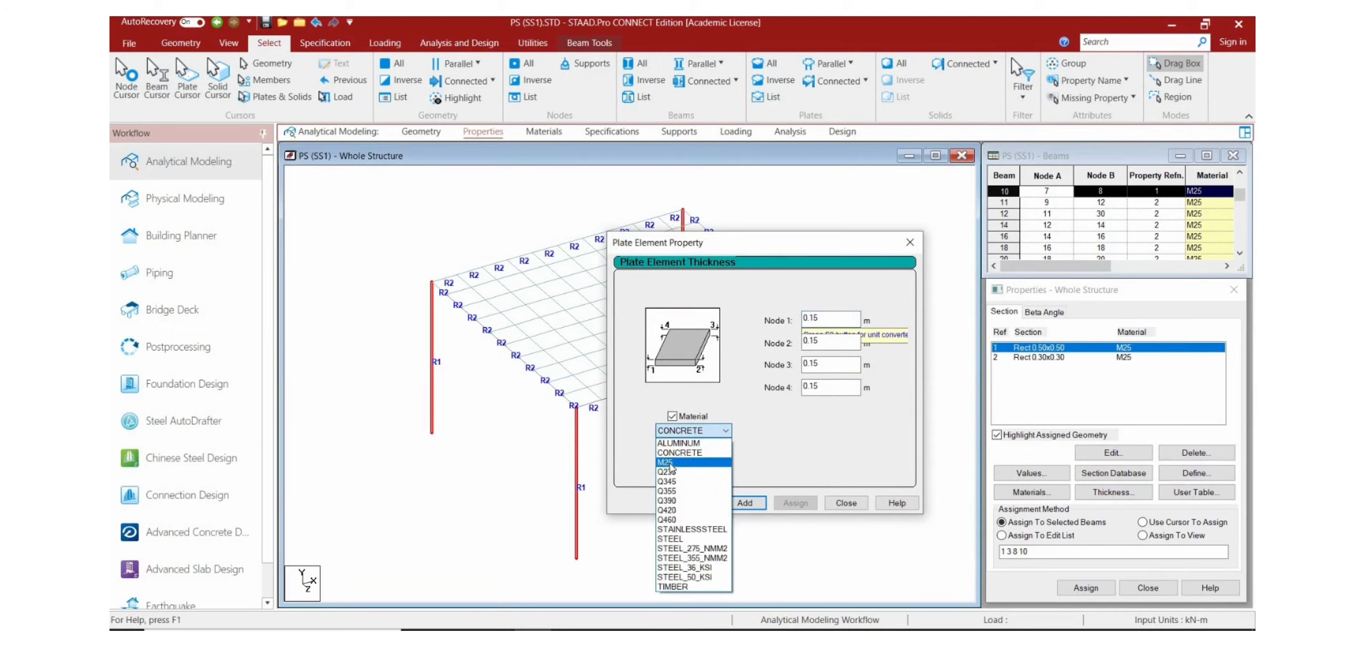
pyautogui.click(674, 462)
pyautogui.click(743, 503)
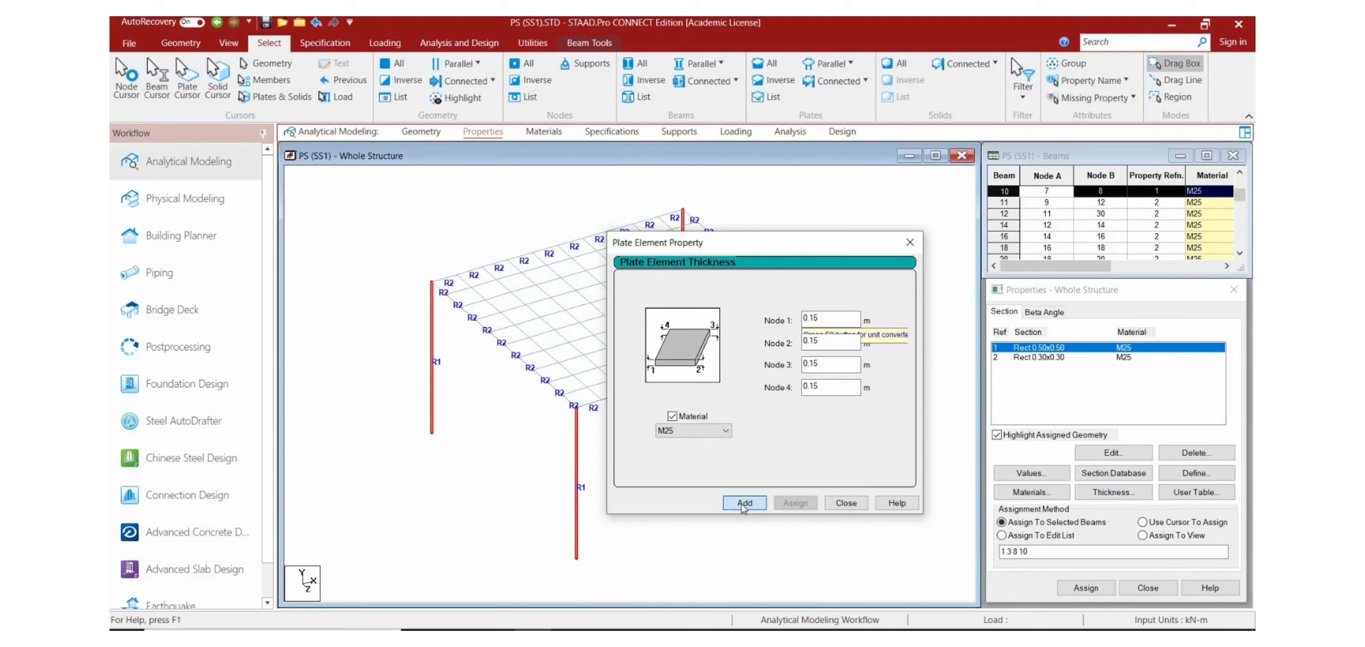
pyautogui.click(854, 506)
# Step: Assign the 0.15 m plate thickness to all slab plates parallel to the XZ plane
pyautogui.click(768, 204)
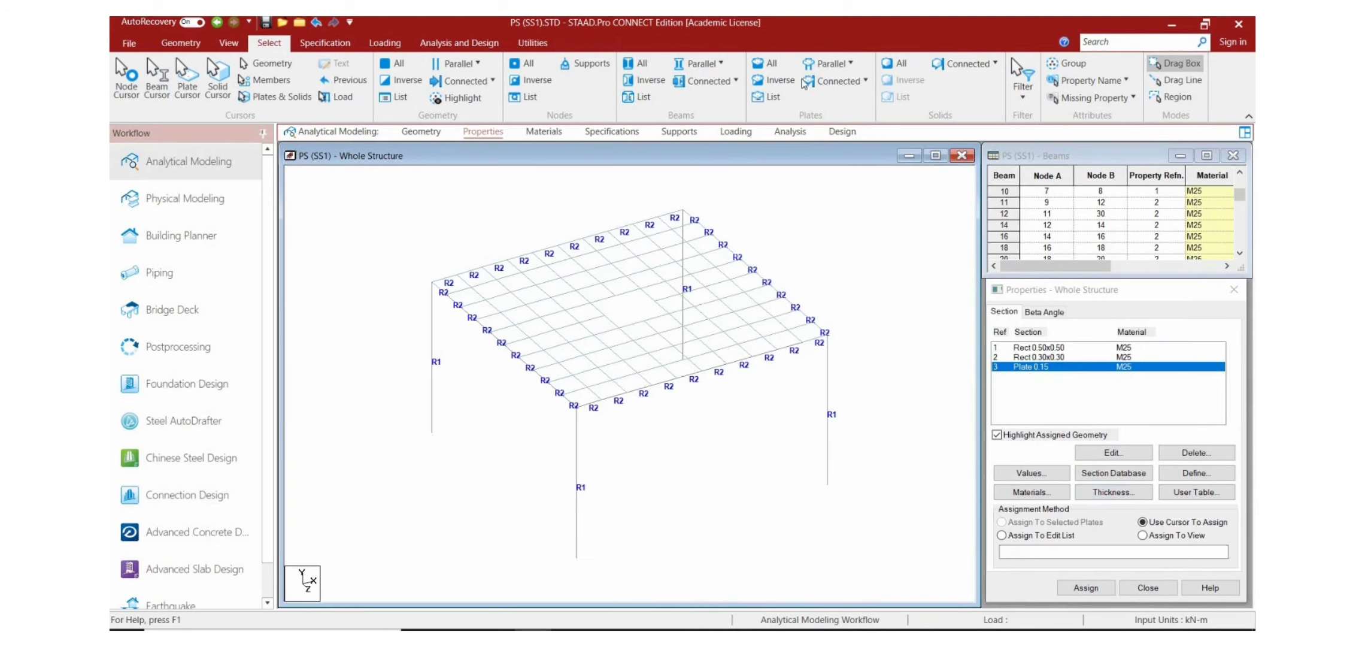
pyautogui.click(838, 64)
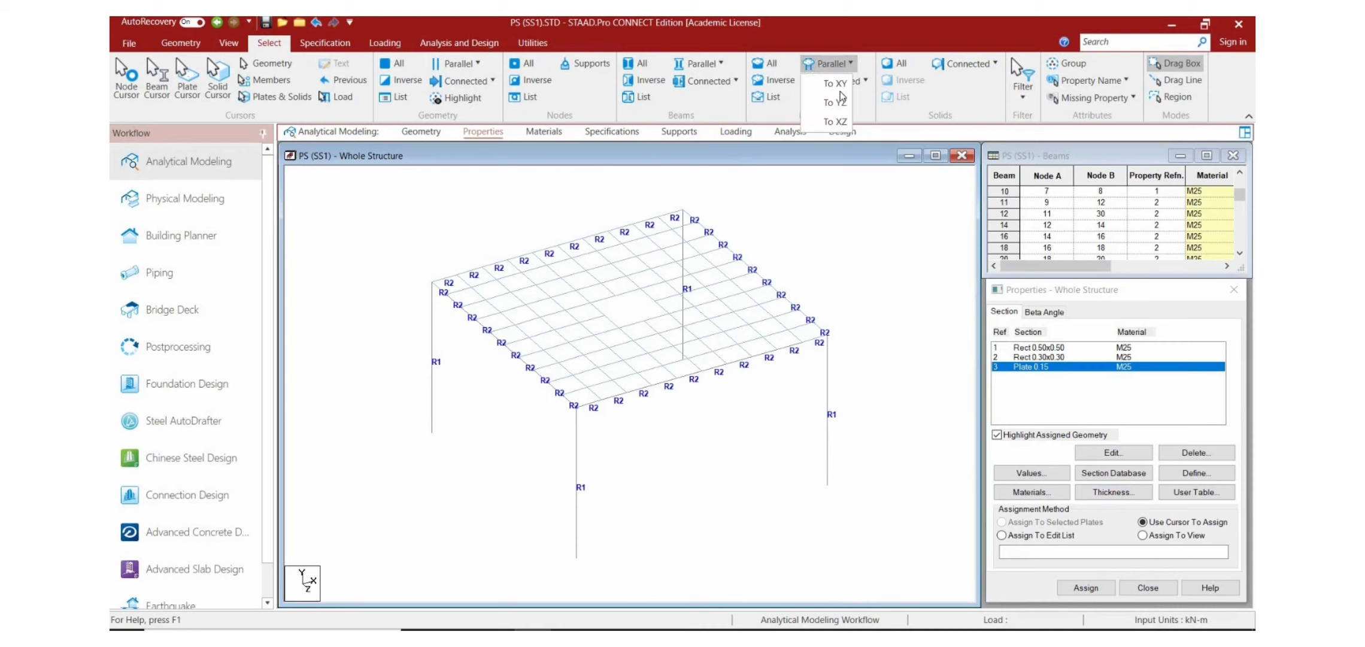
pyautogui.click(841, 121)
pyautogui.click(1086, 589)
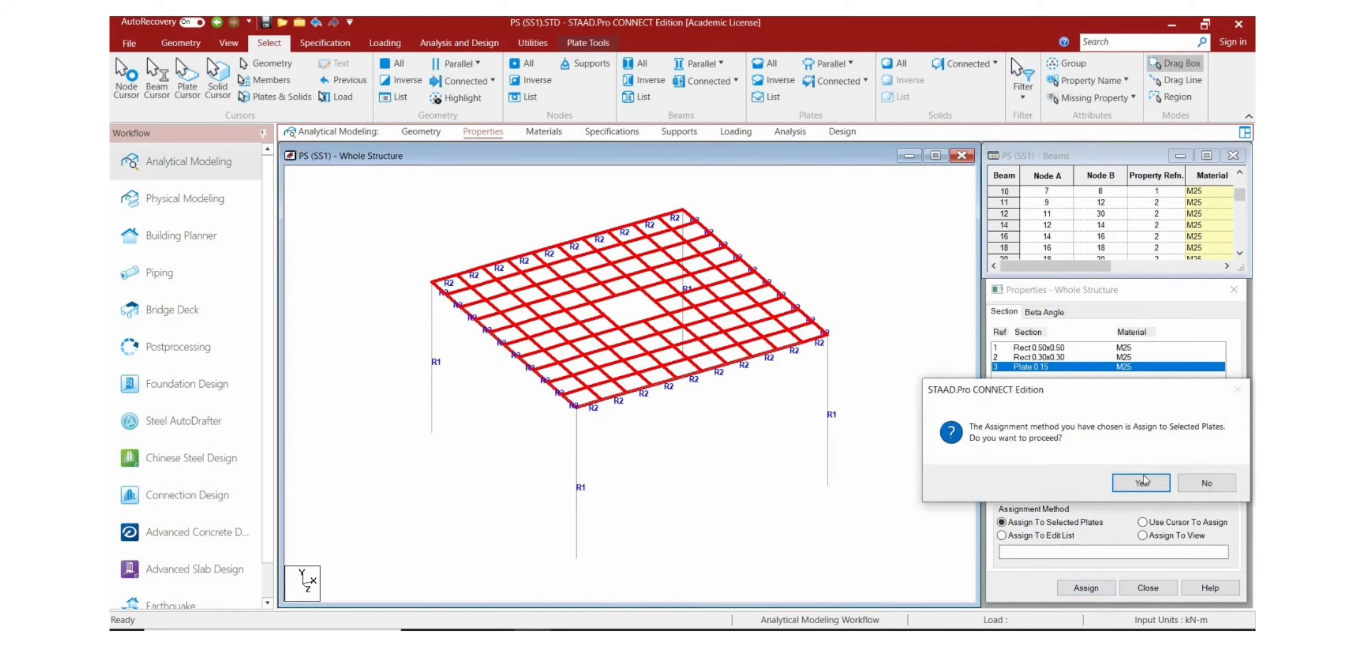
pyautogui.click(1141, 484)
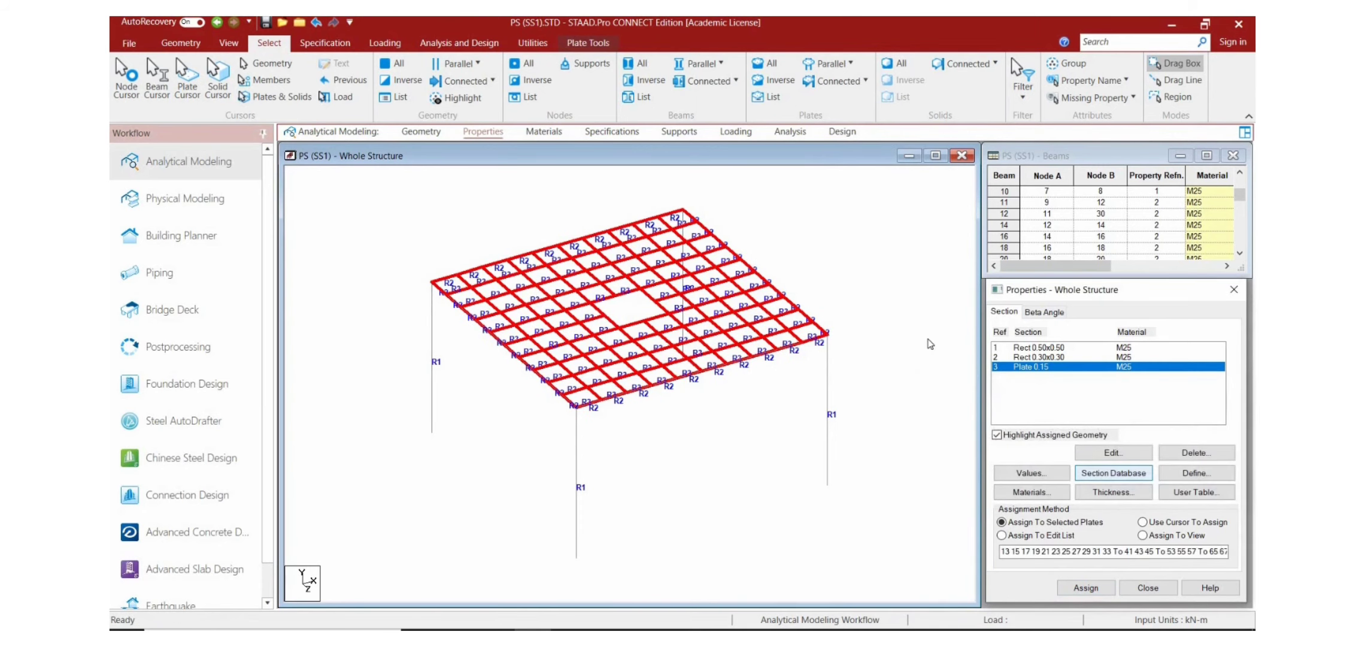
pyautogui.click(892, 293)
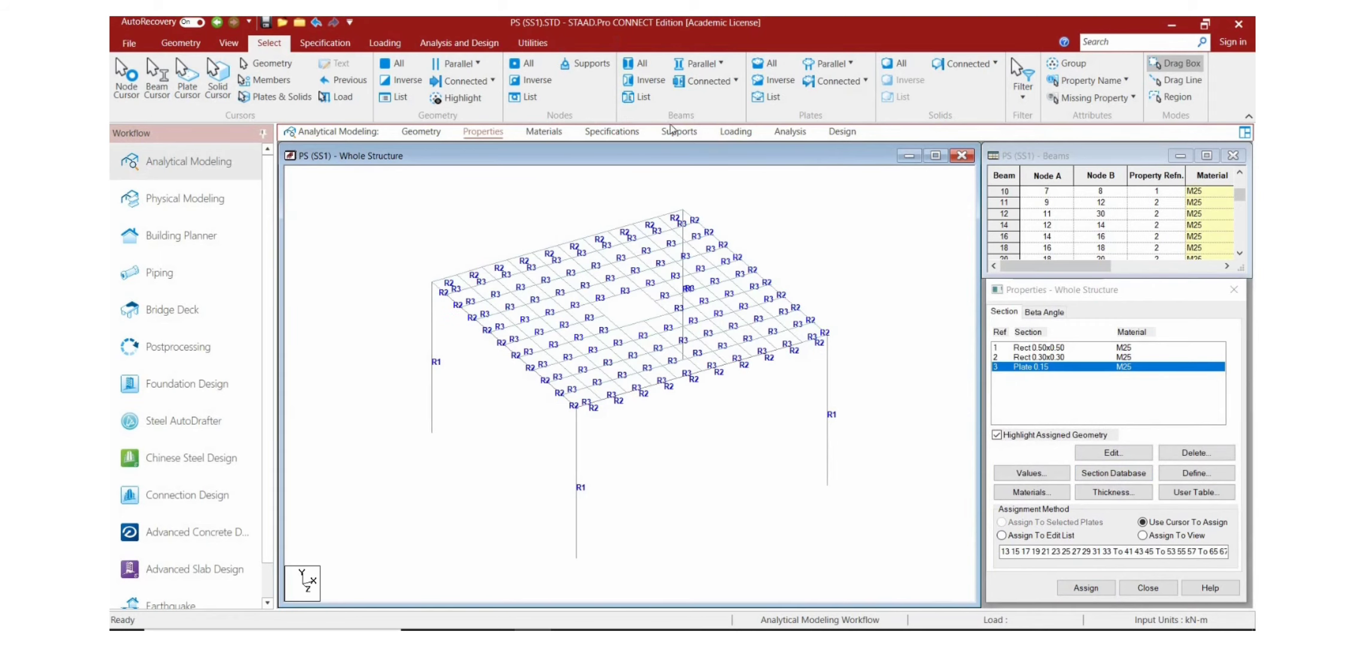
# Step: Create a fixed support definition for the structure
pyautogui.click(677, 132)
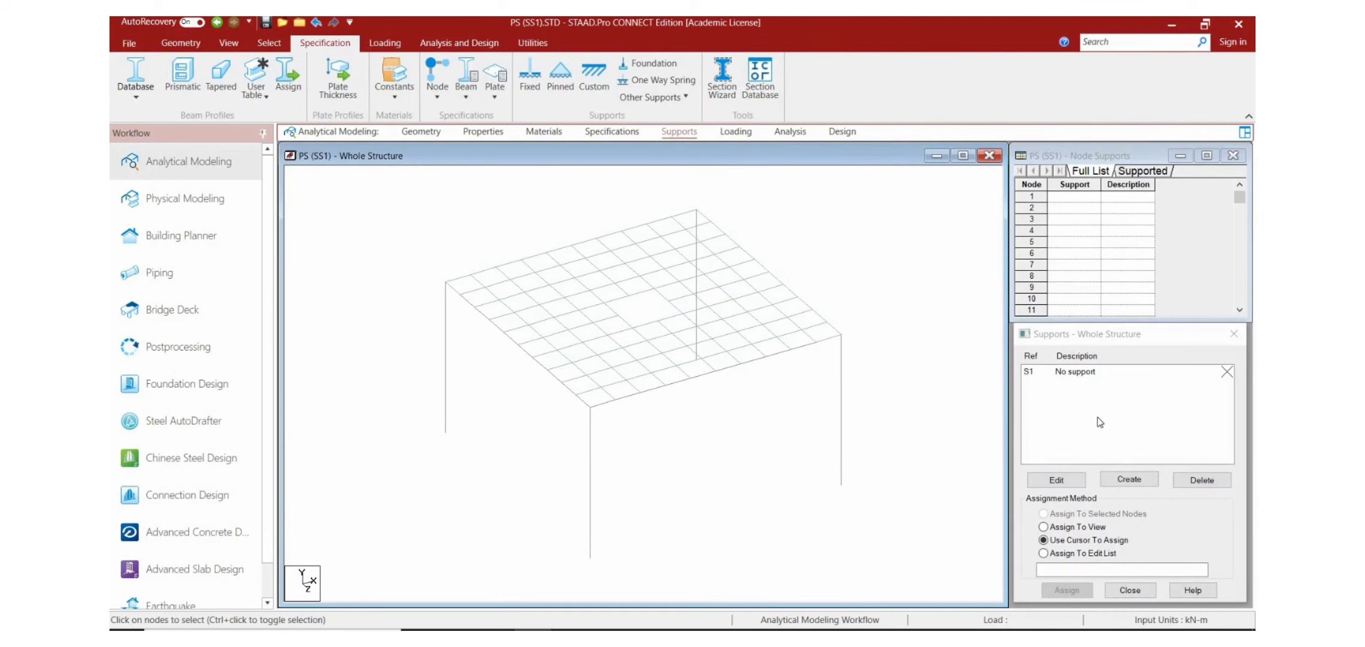
pyautogui.click(1119, 479)
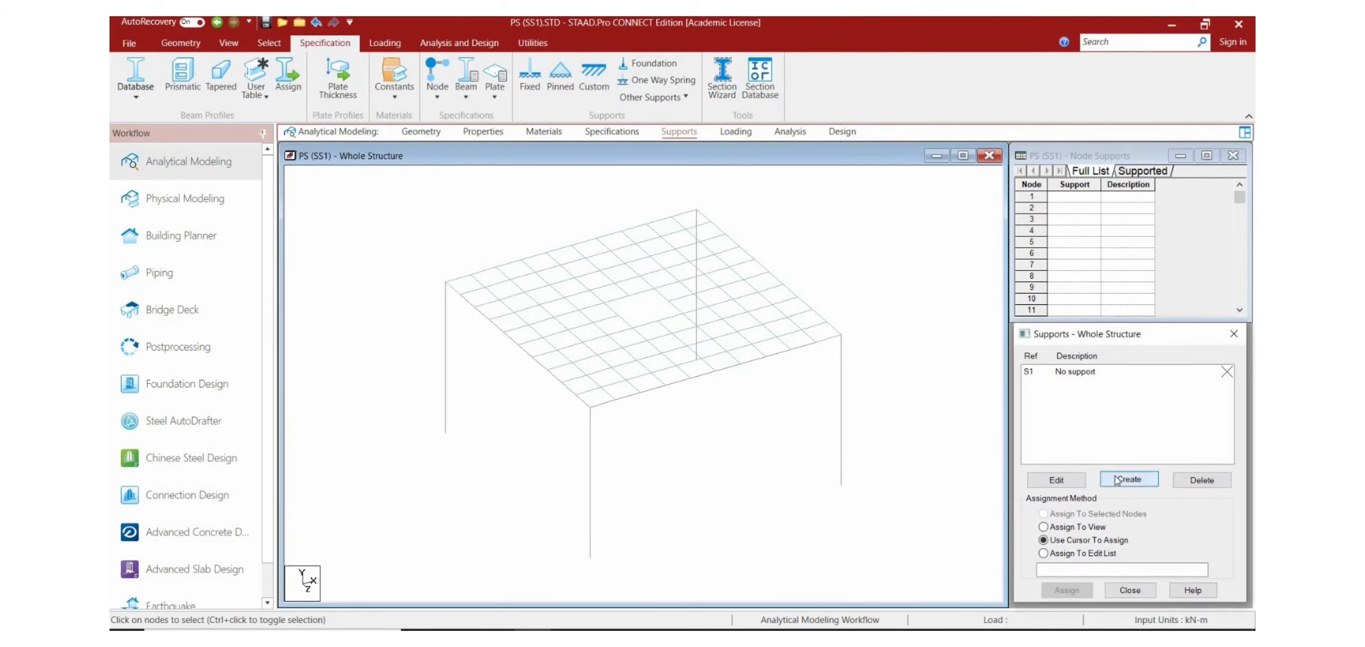
pyautogui.click(1023, 610)
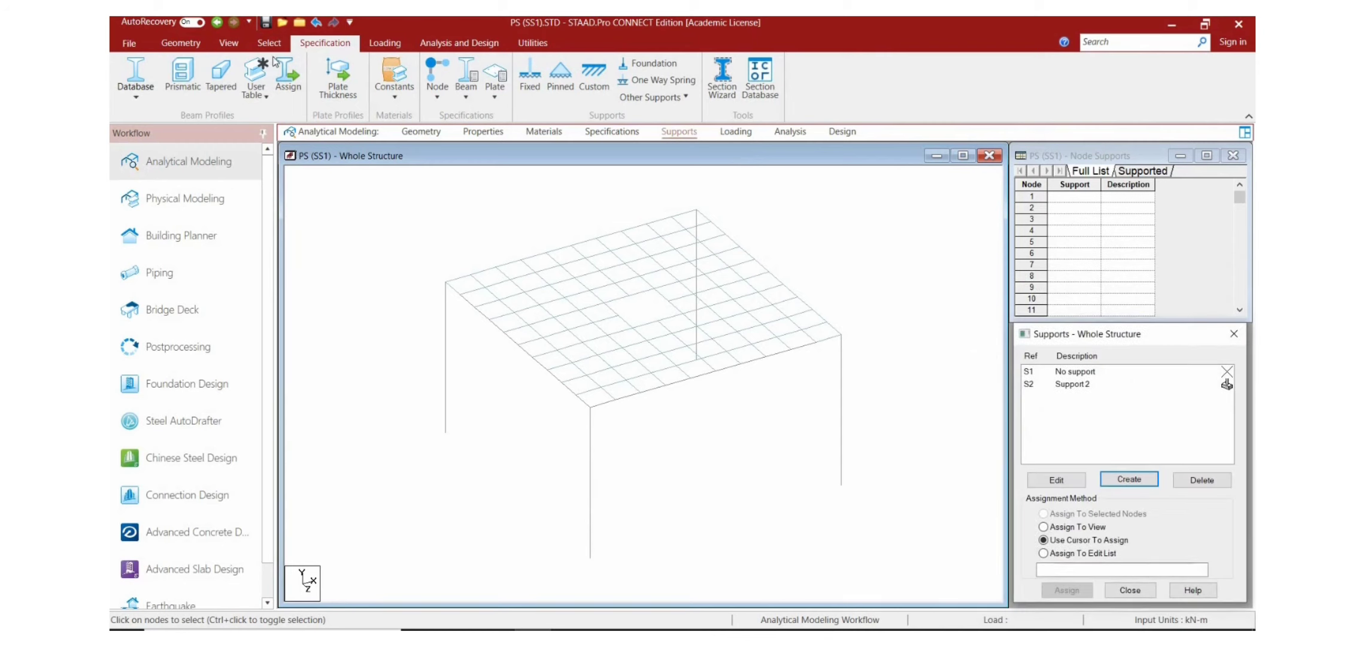
# Step: Assign the new support to the four column base nodes, selecting them in an elevation view, and return to the isometric view
pyautogui.click(234, 43)
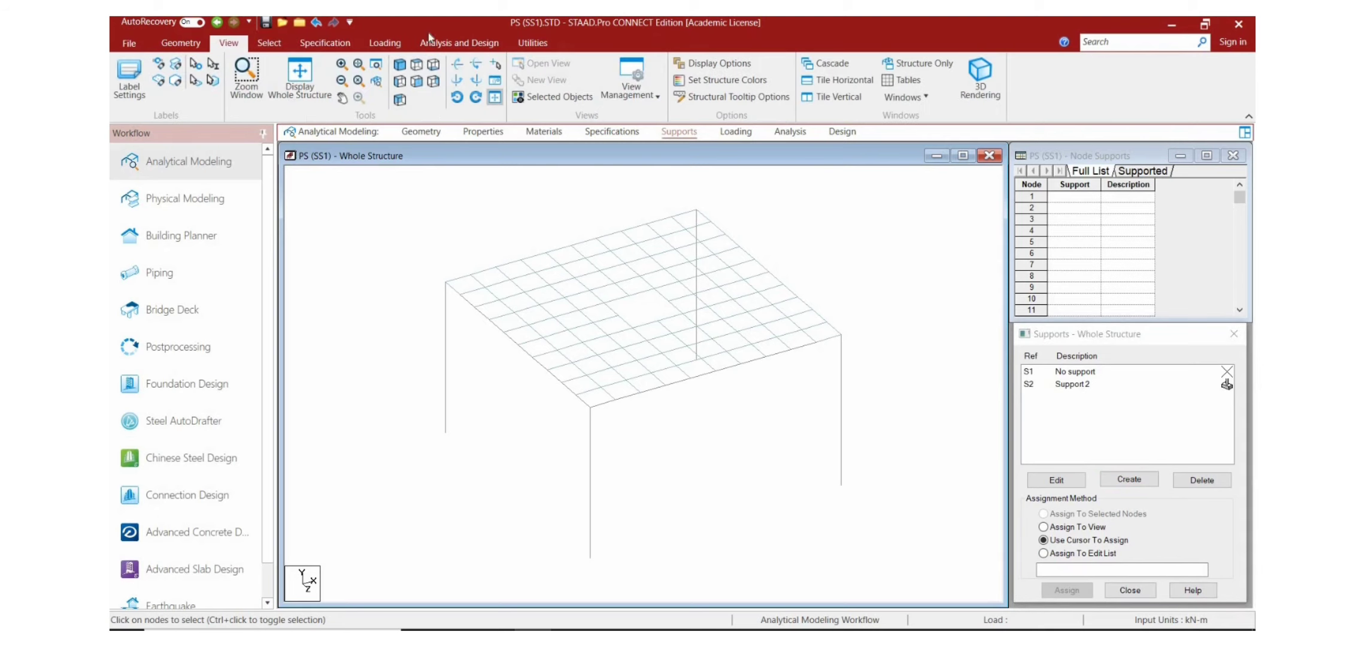
pyautogui.click(417, 83)
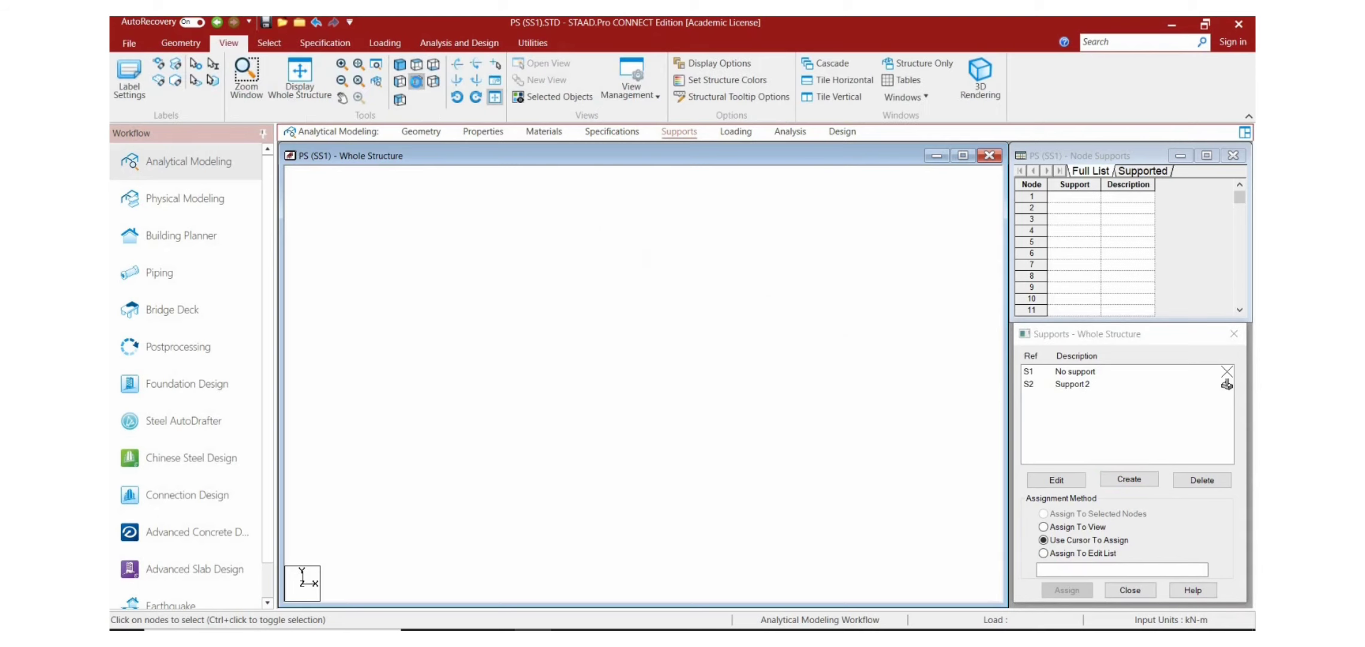
pyautogui.click(1087, 386)
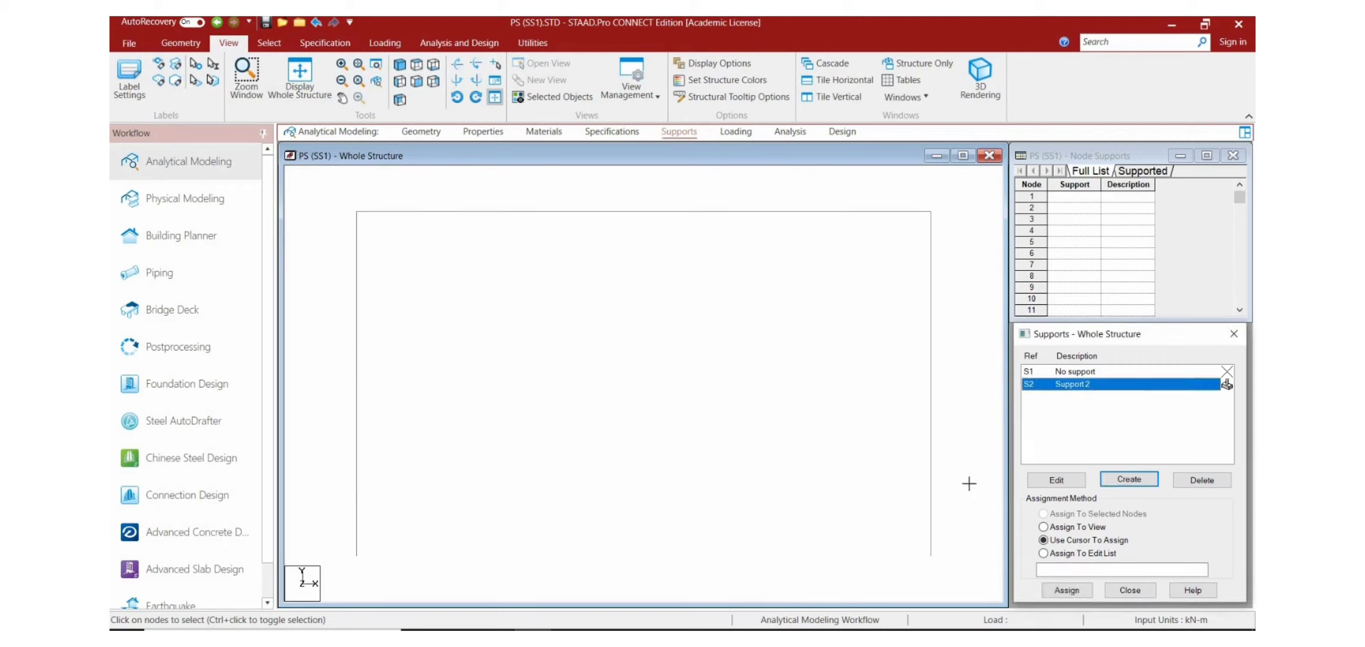
pyautogui.moveTo(969, 484); pyautogui.dragTo(341, 591)
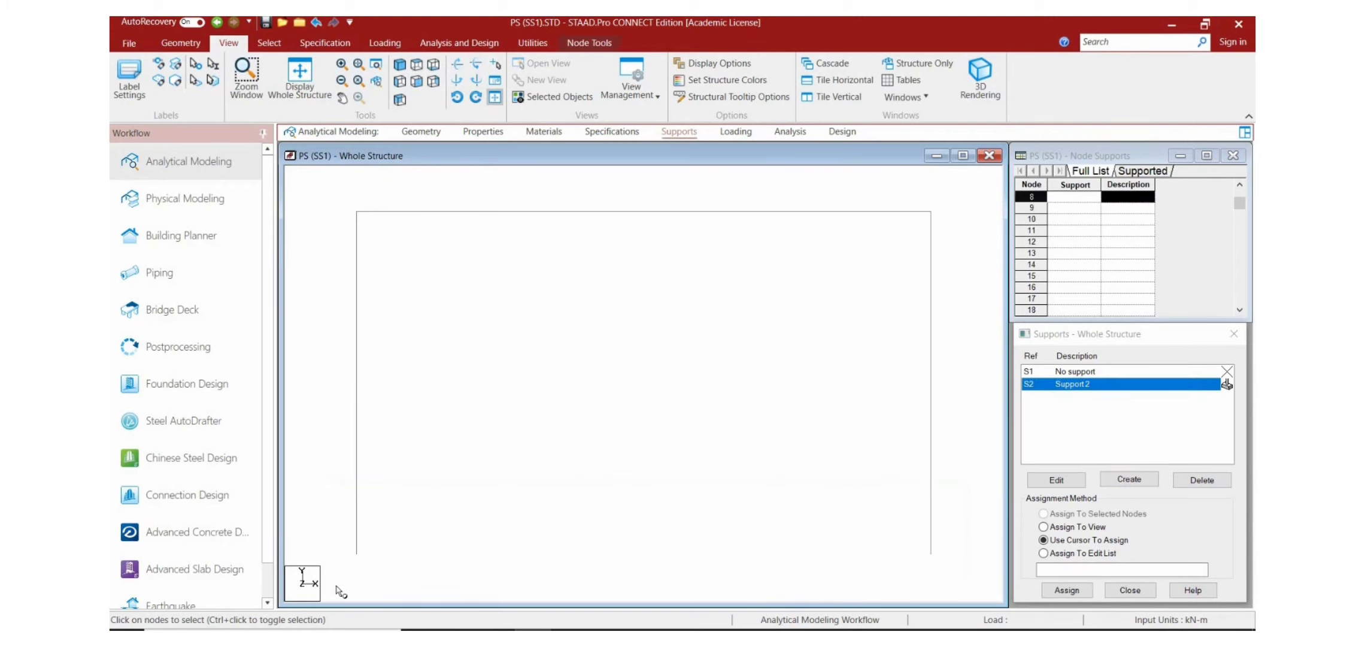
pyautogui.click(1079, 591)
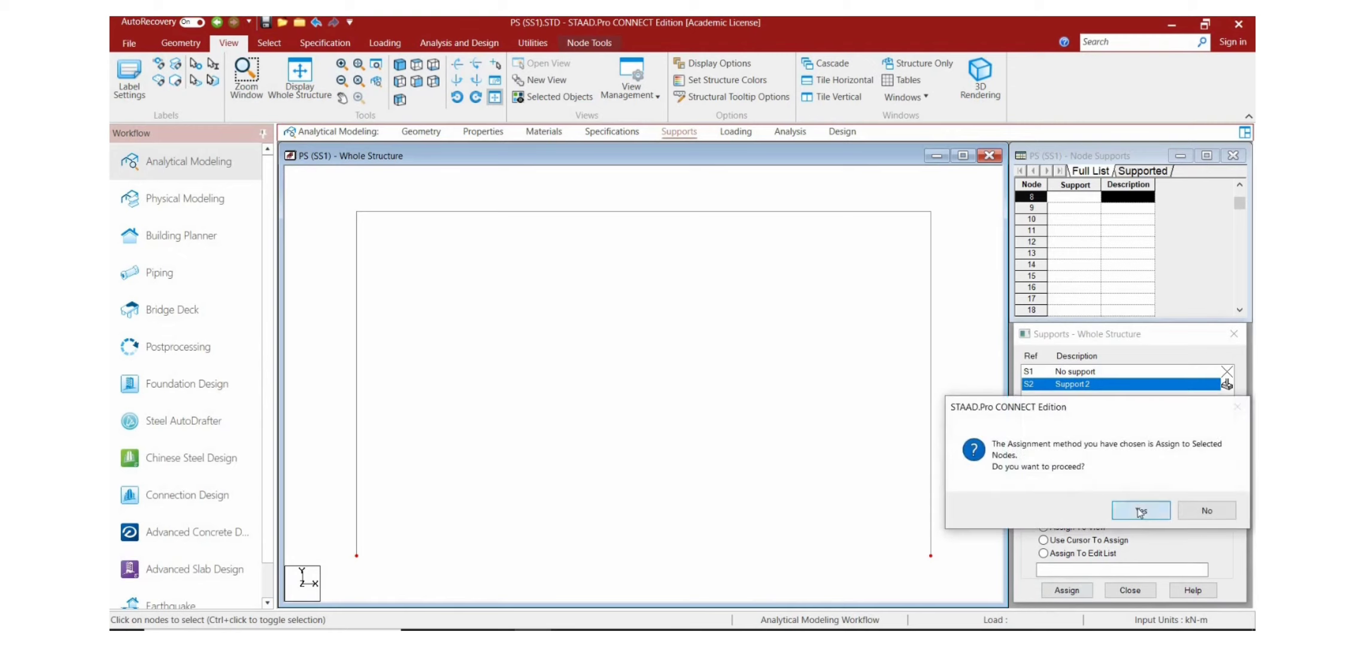
pyautogui.click(1140, 511)
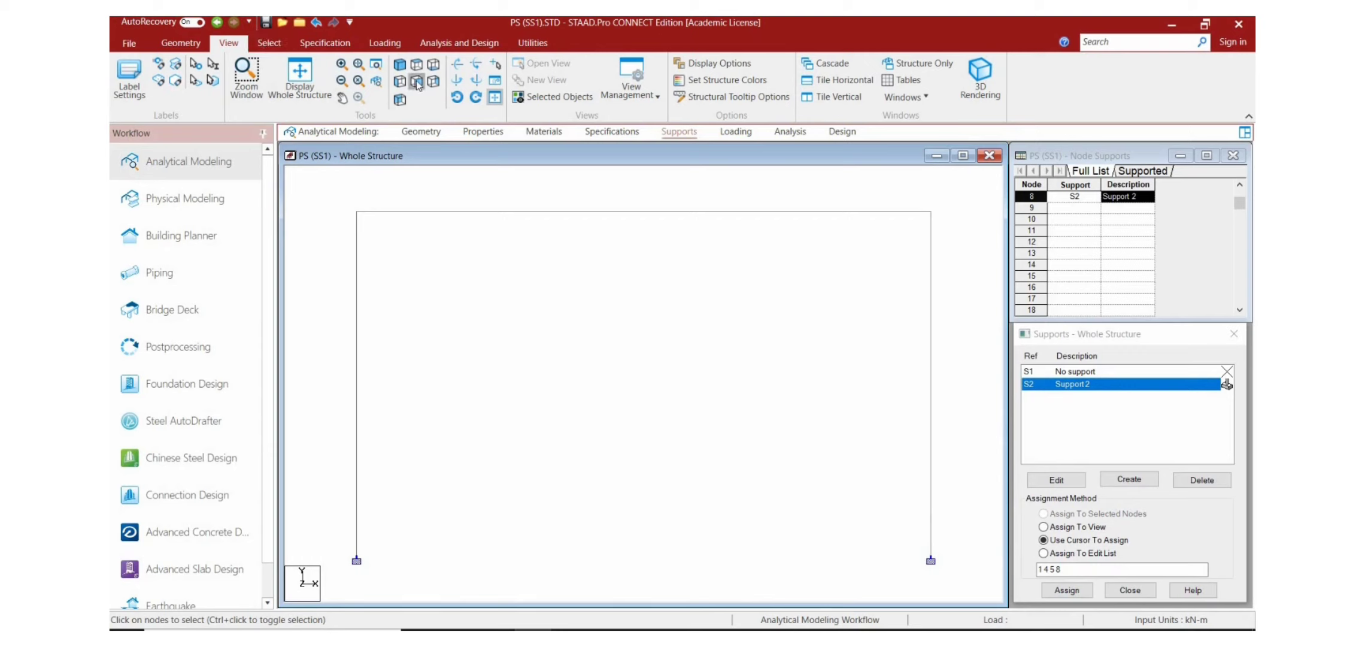
pyautogui.click(401, 67)
pyautogui.click(401, 67)
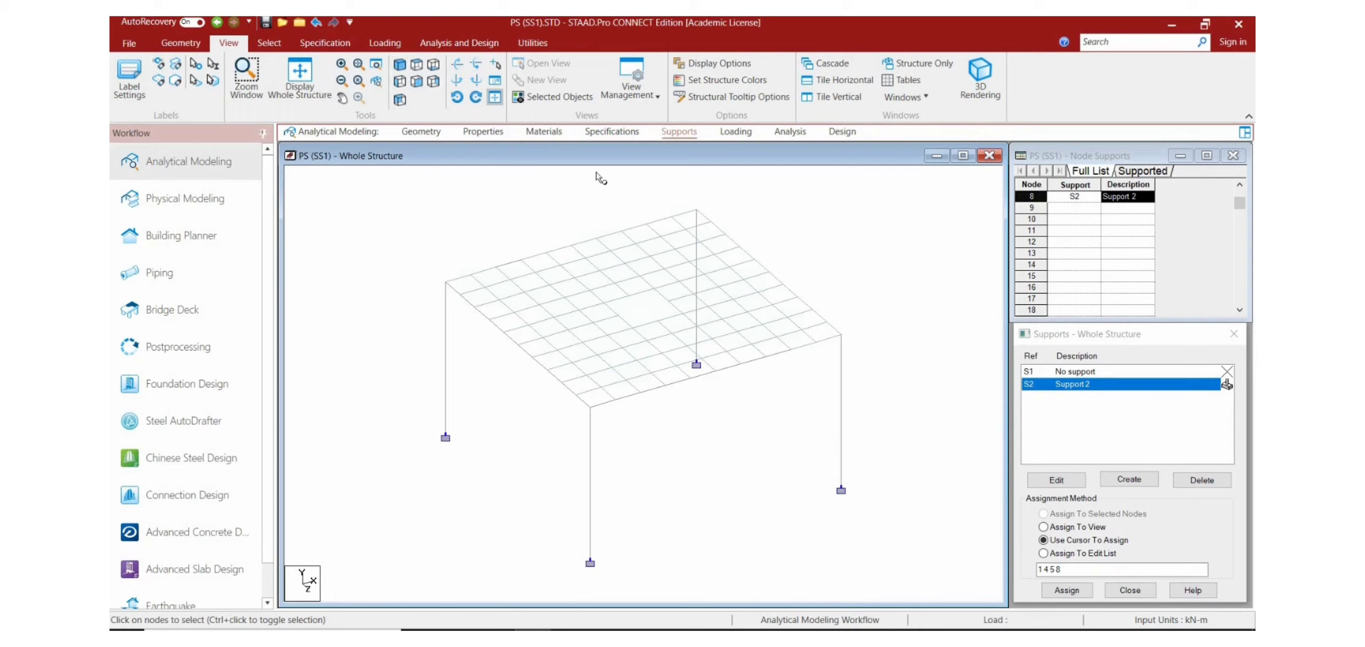
# Step: Start a new seismic load definition and choose Indian IS 1893 (Part 1) 2016 as its code type
pyautogui.click(730, 133)
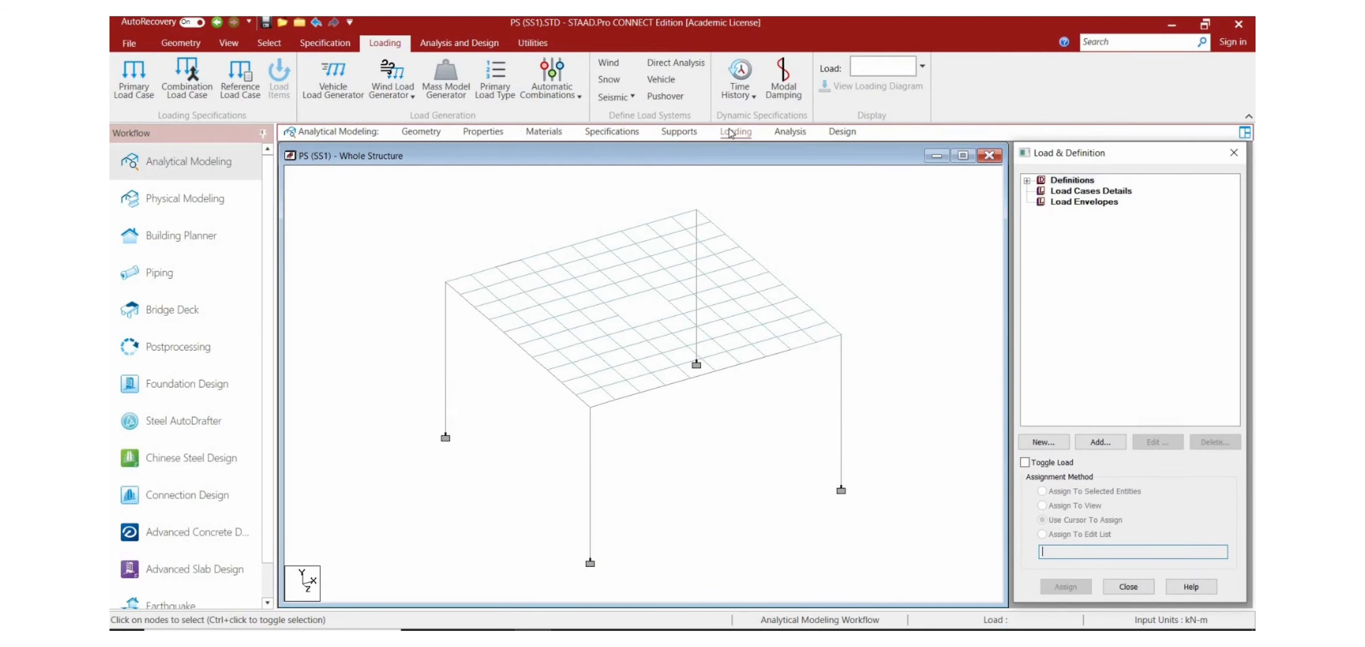
pyautogui.click(1055, 181)
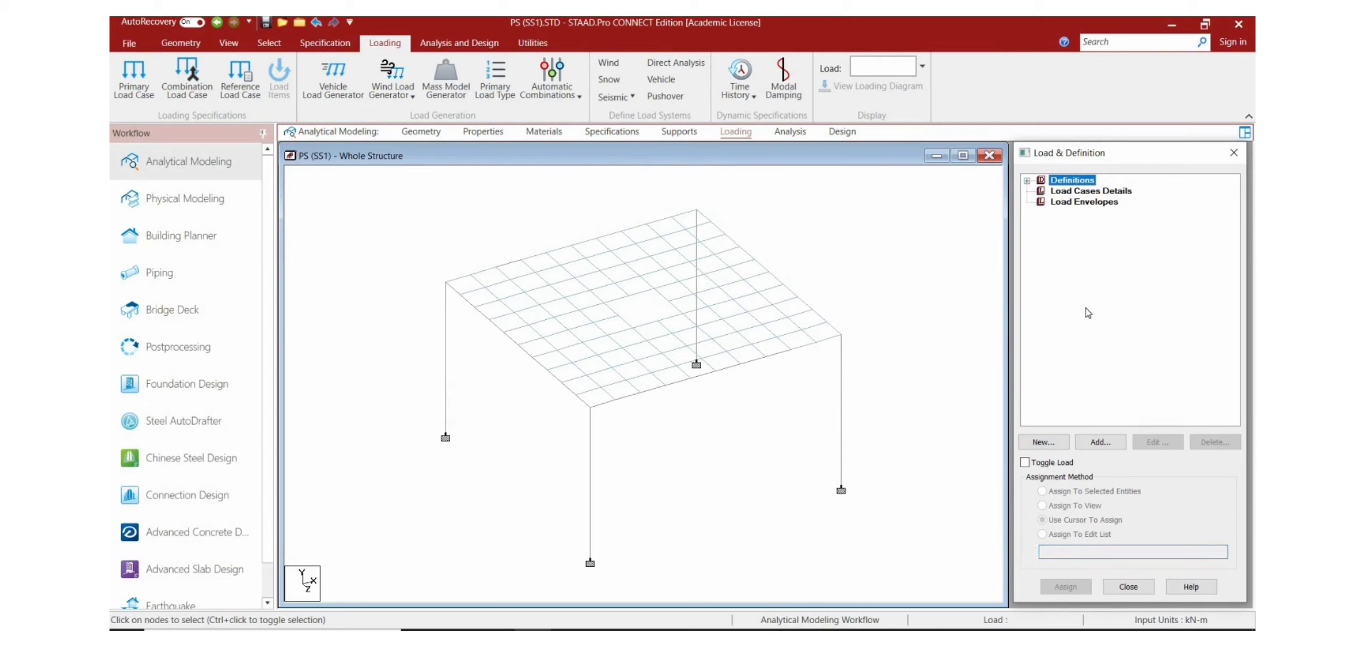
pyautogui.click(1087, 449)
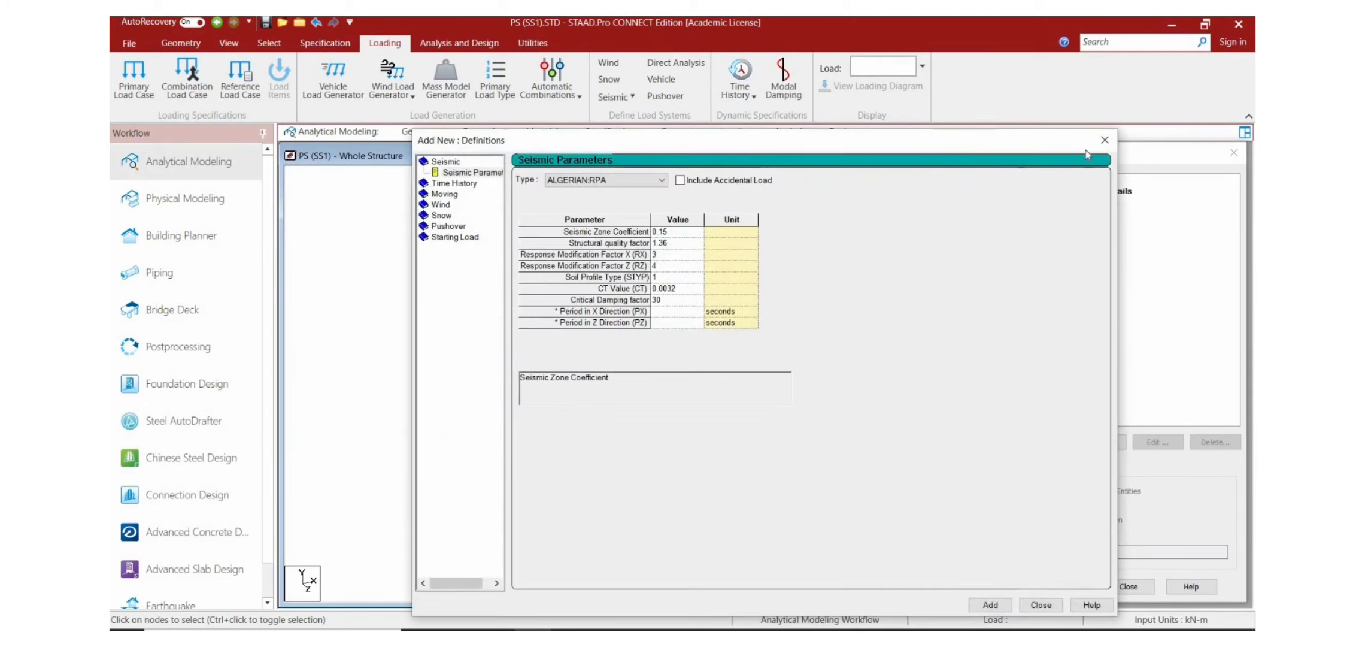
pyautogui.click(651, 183)
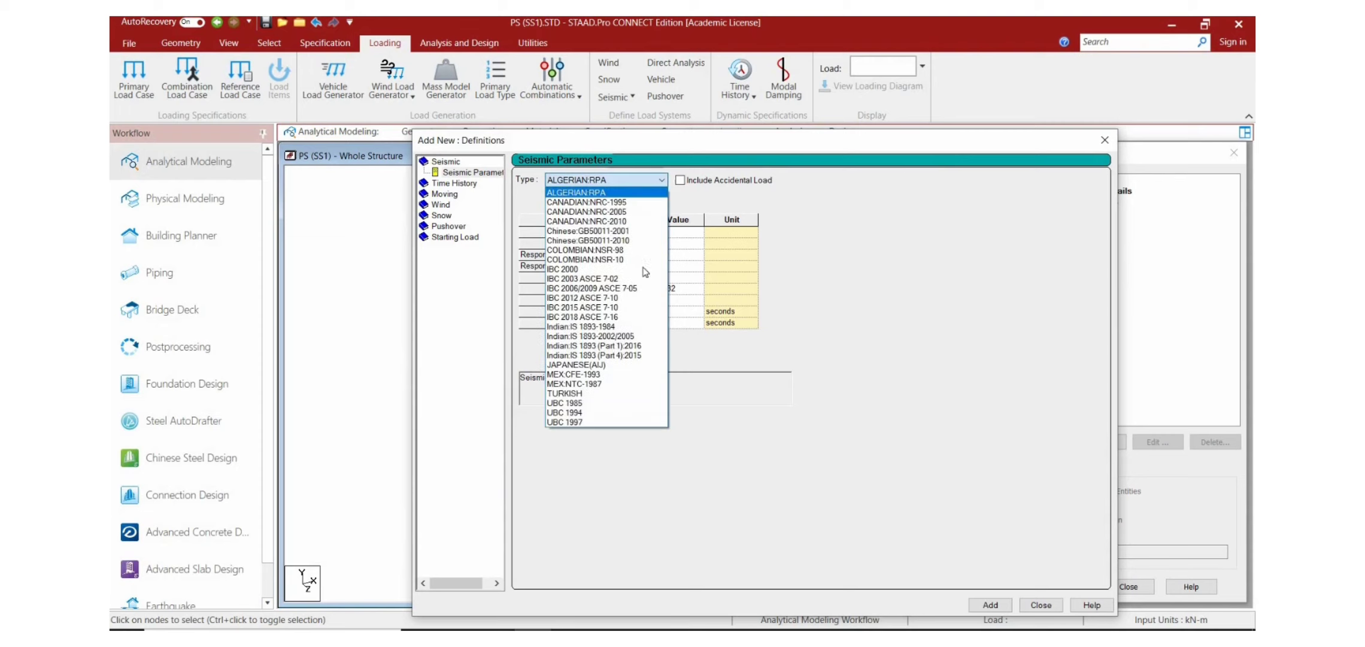
pyautogui.click(633, 347)
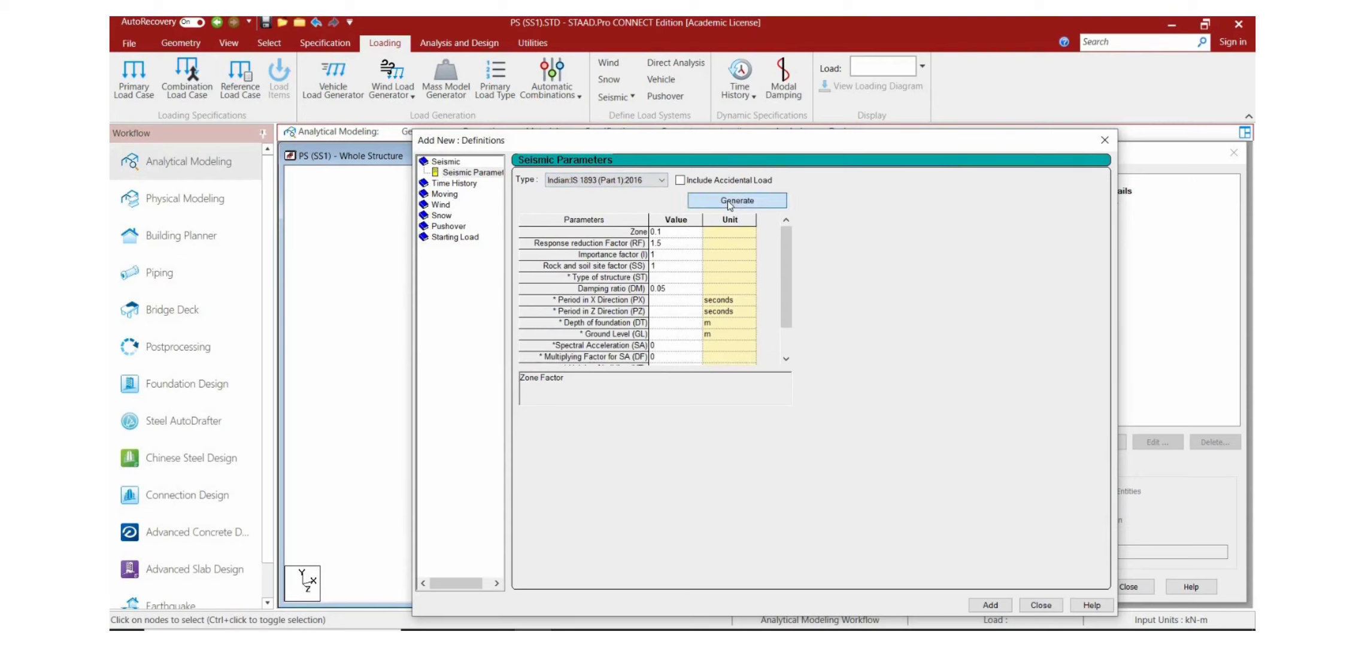
# Step: Open the IS 1893 parameter generator and base the zone factor on the city of Ludhiana
pyautogui.click(727, 201)
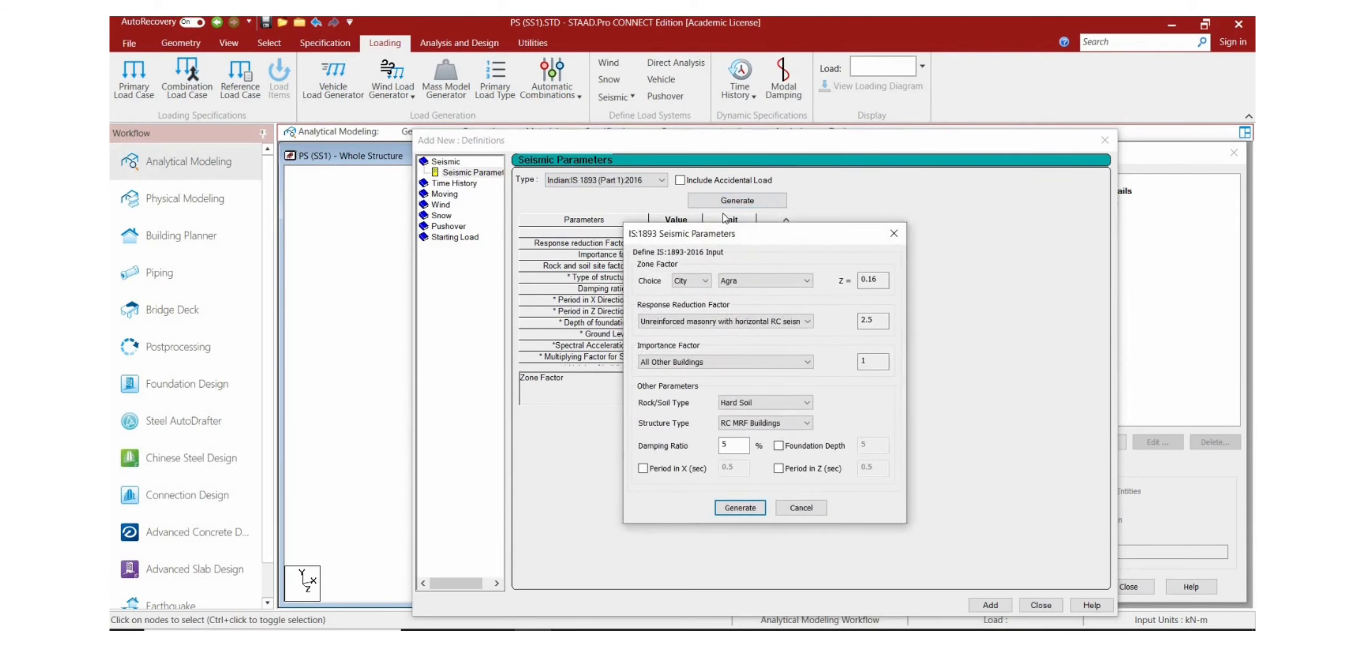
pyautogui.click(747, 282)
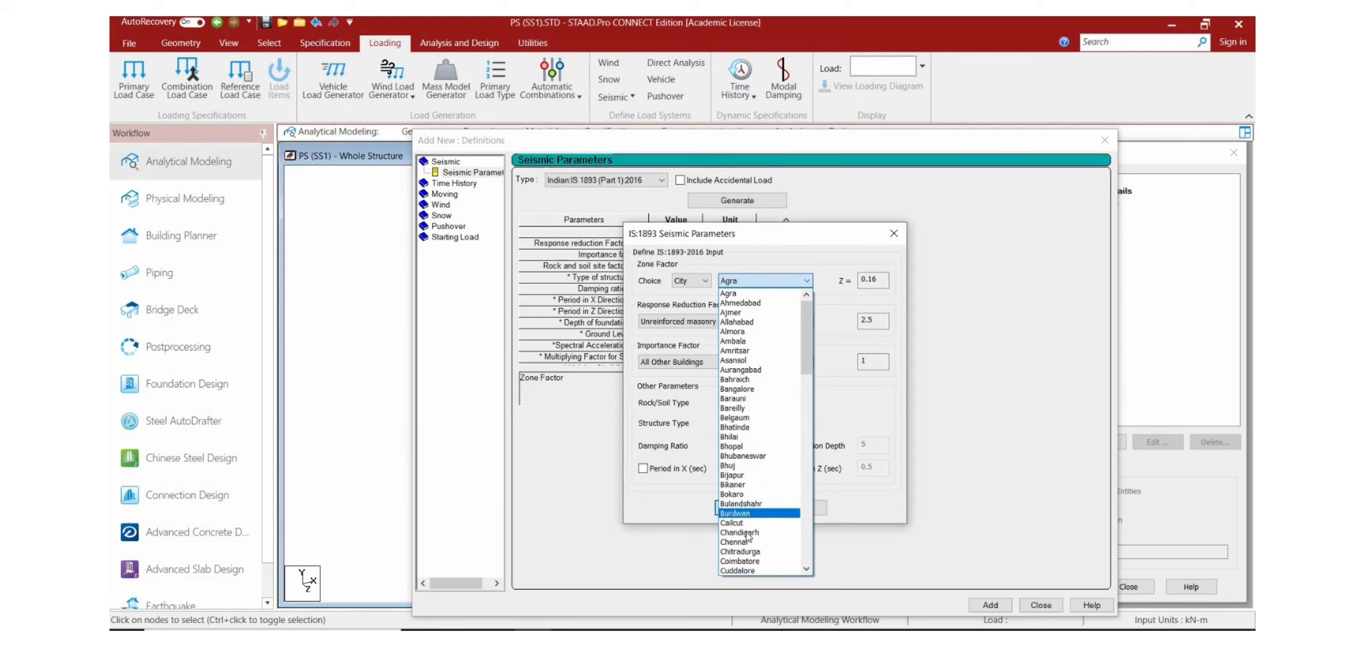
pyautogui.scroll(-3, 749, 535)
pyautogui.scroll(-3, 747, 537)
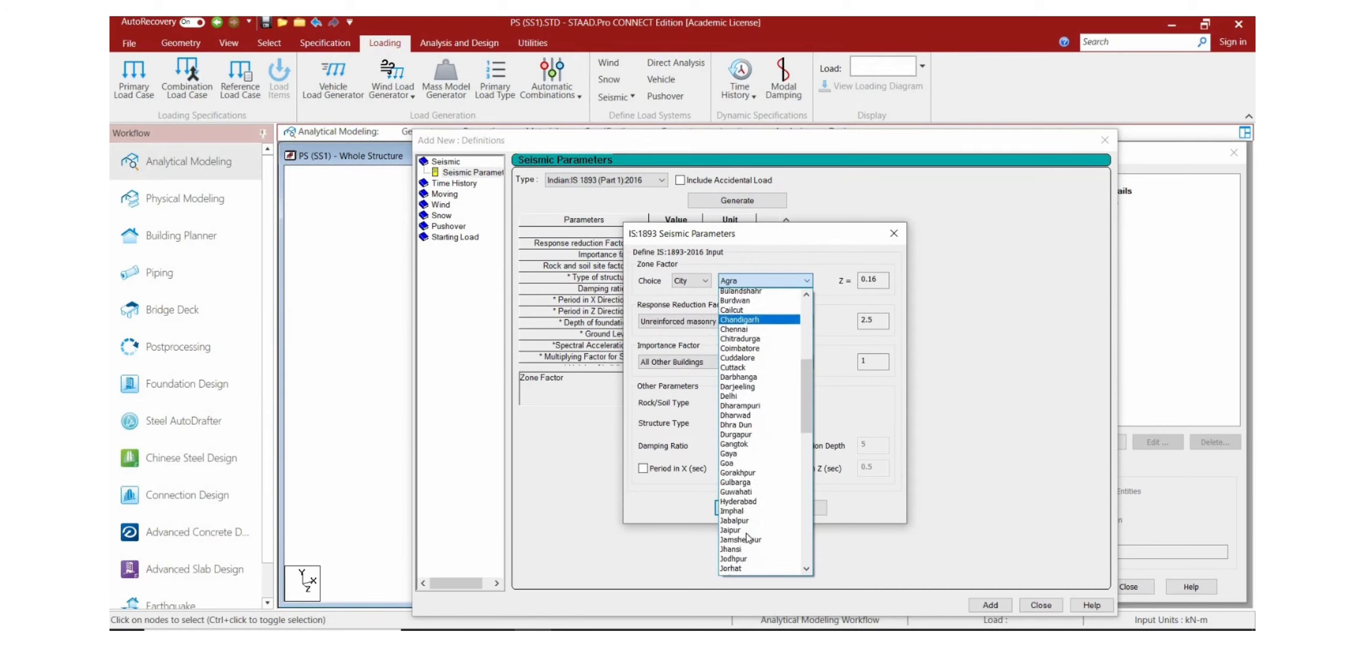
pyautogui.press('l')
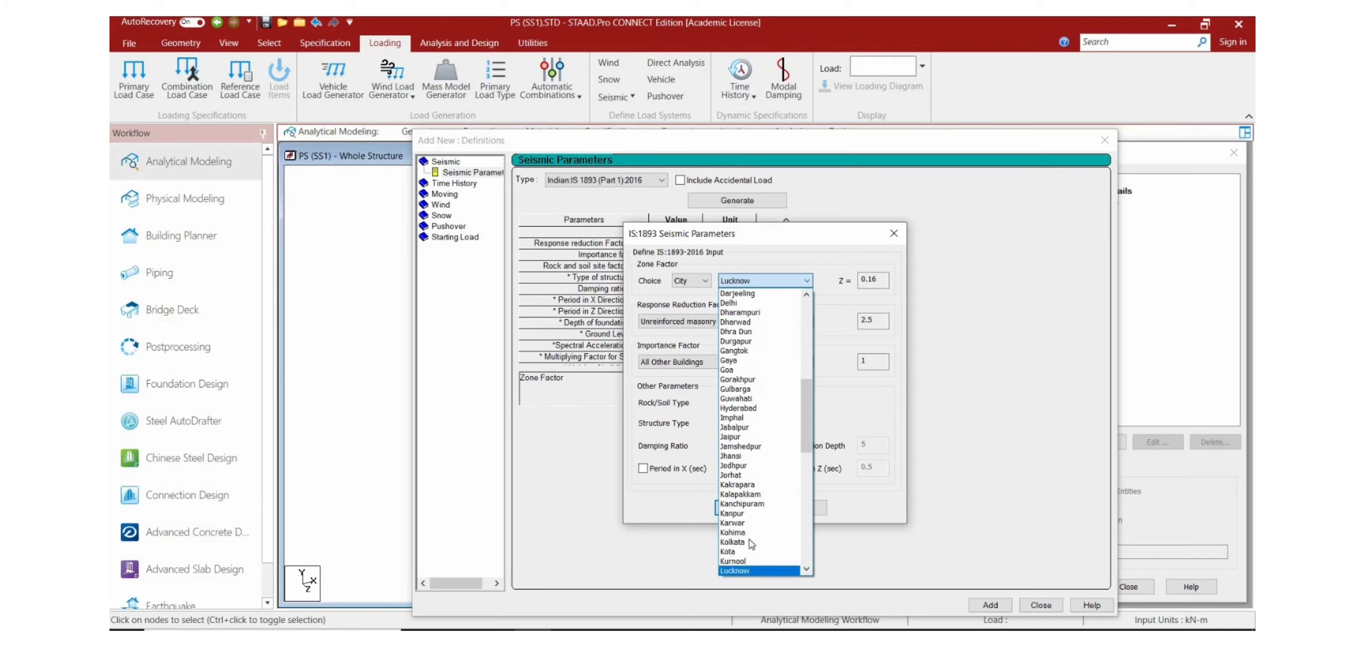
pyautogui.scroll(-3, 746, 536)
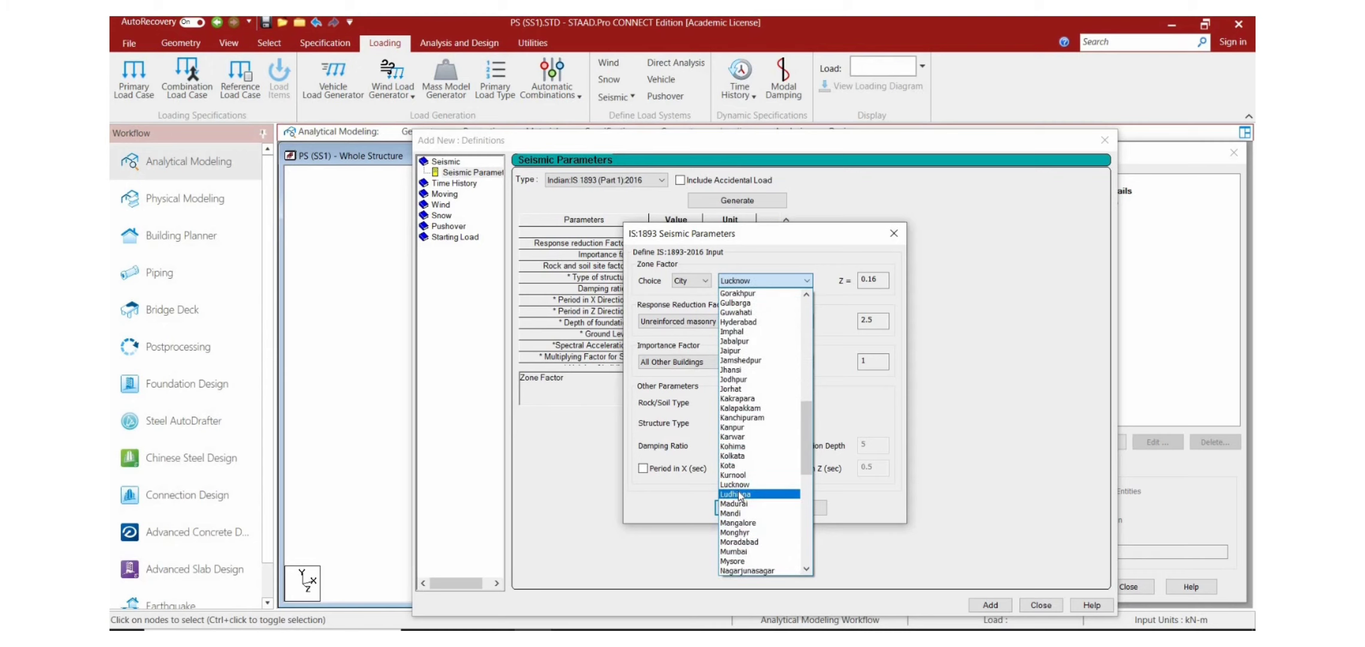
pyautogui.click(740, 494)
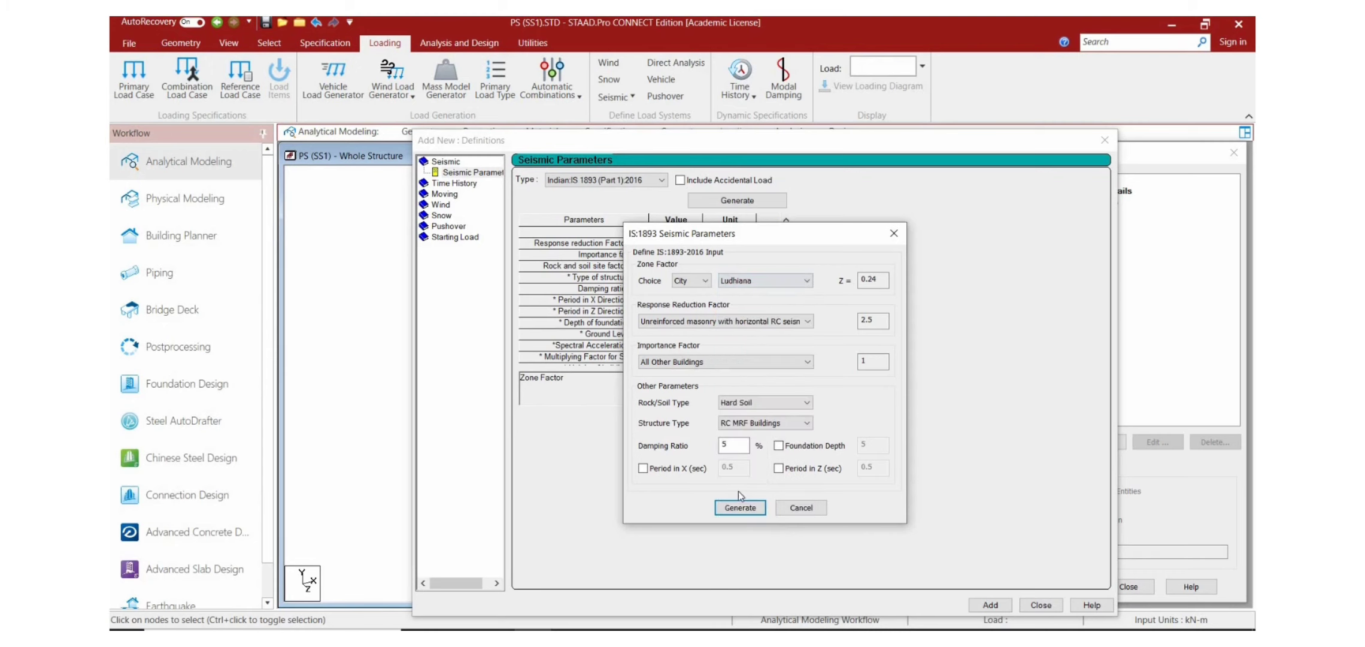
# Step: Set response reduction to the special braced frame option with factor 5 and importance to residential or commercial buildings
pyautogui.click(773, 323)
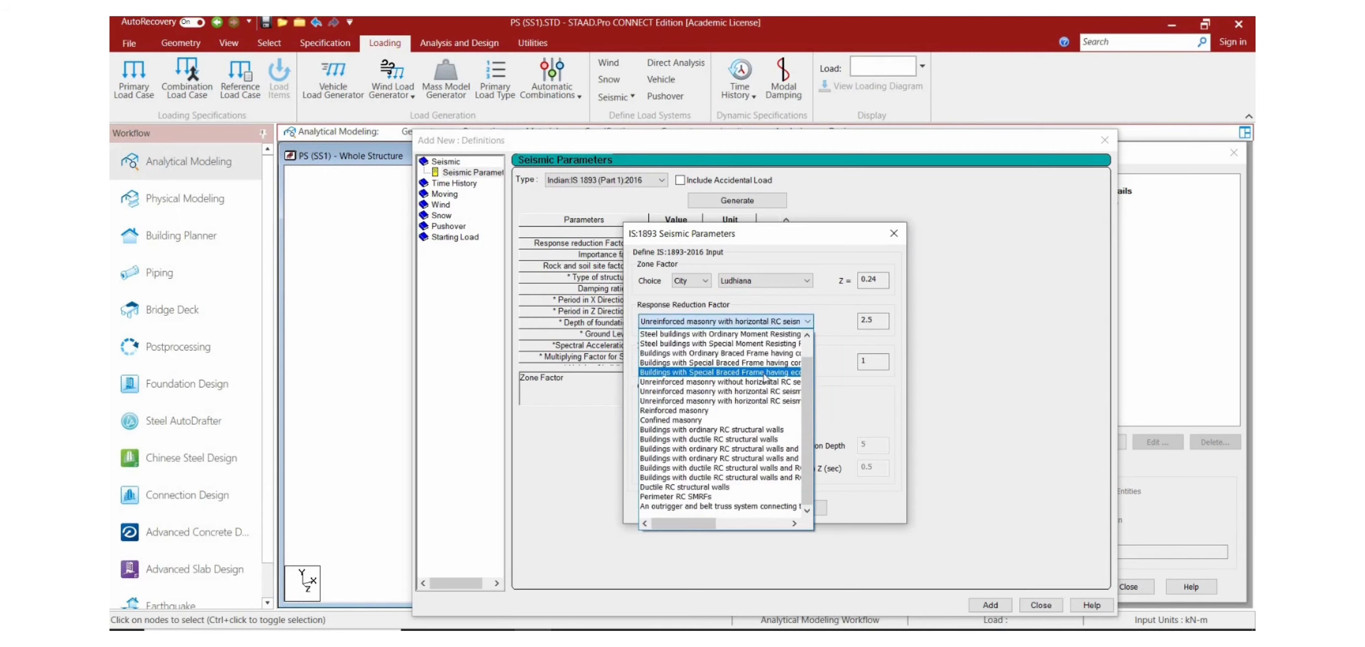
pyautogui.click(764, 373)
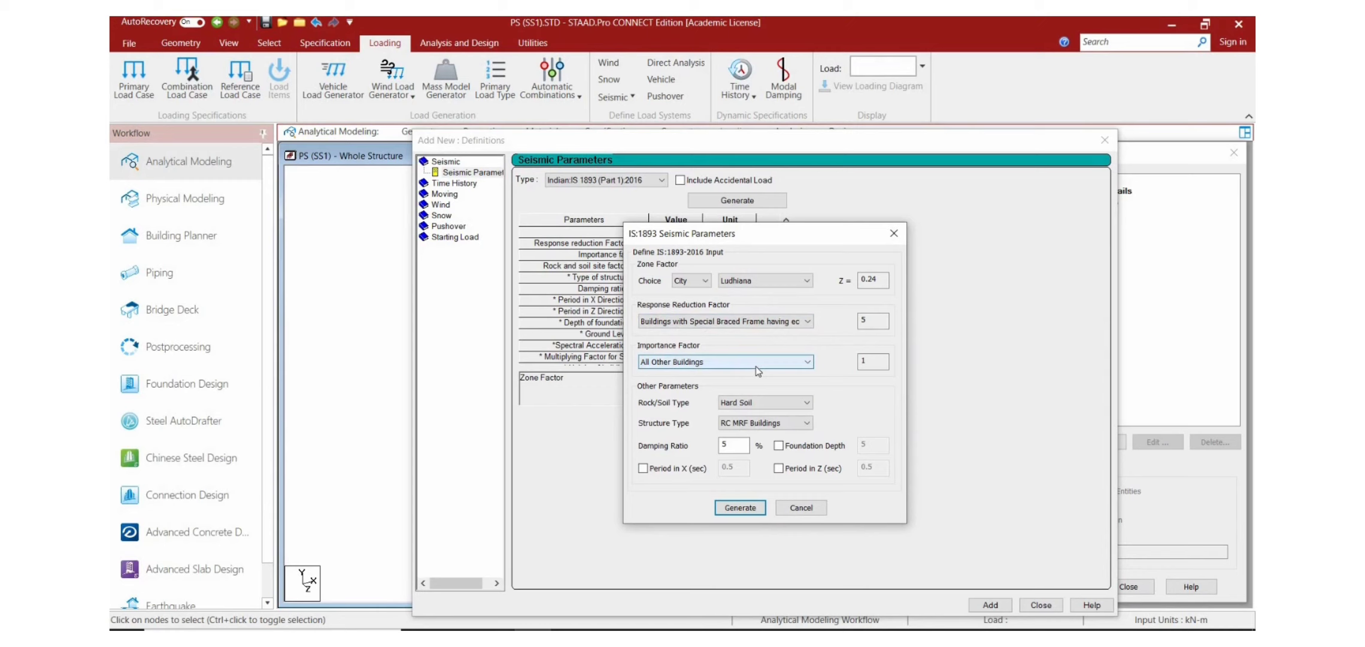
pyautogui.click(758, 362)
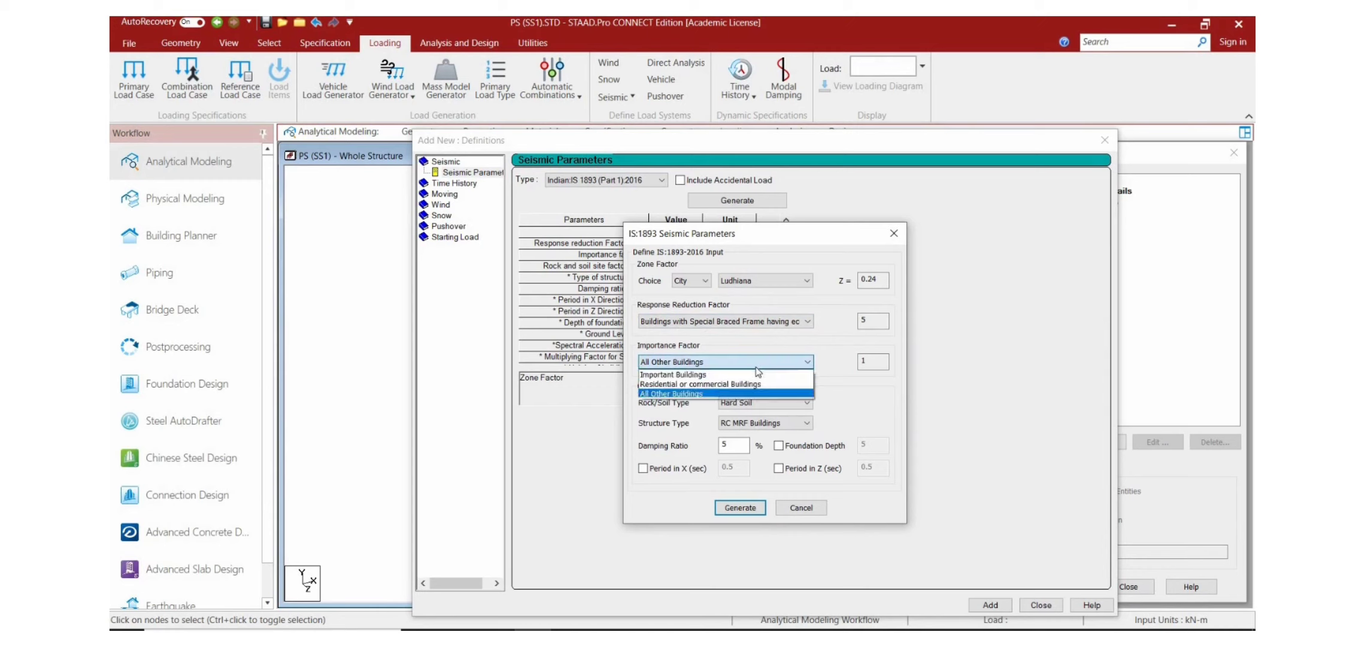
pyautogui.click(727, 385)
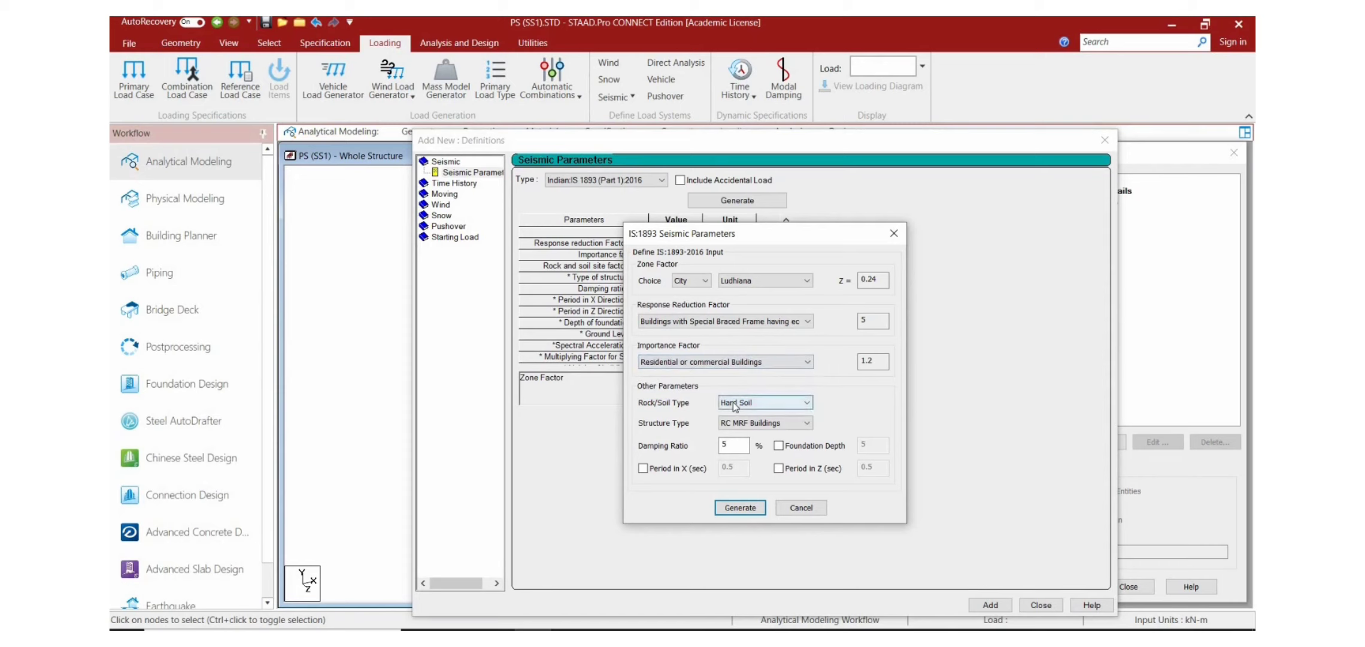
# Step: Set the soil type to Medium Soil and add the generated seismic parameters to the definitions
pyautogui.click(736, 402)
pyautogui.click(740, 424)
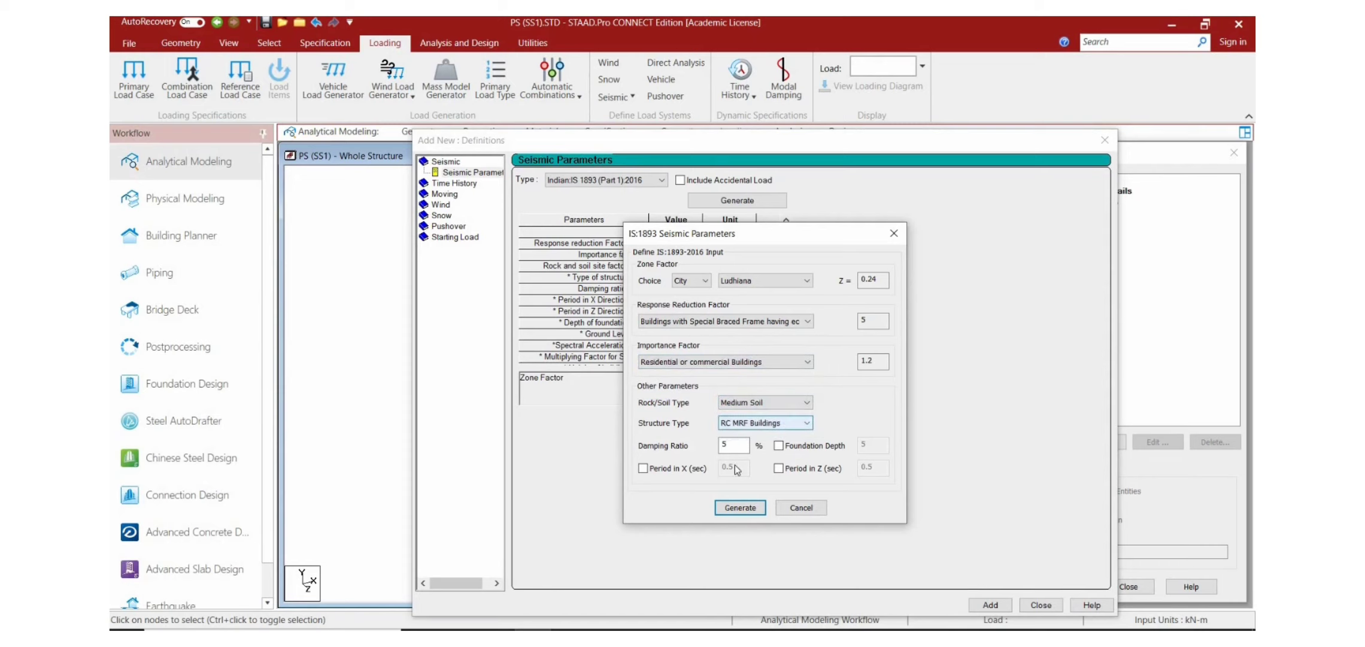
pyautogui.click(742, 509)
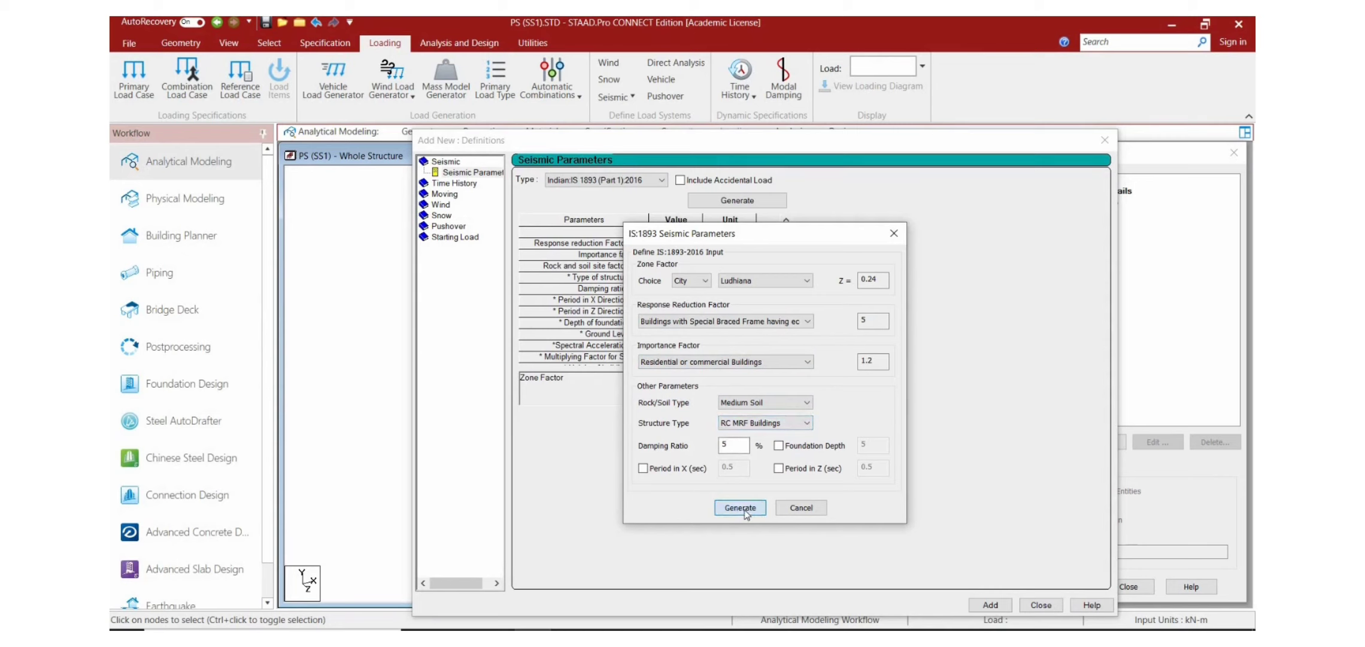
pyautogui.click(990, 605)
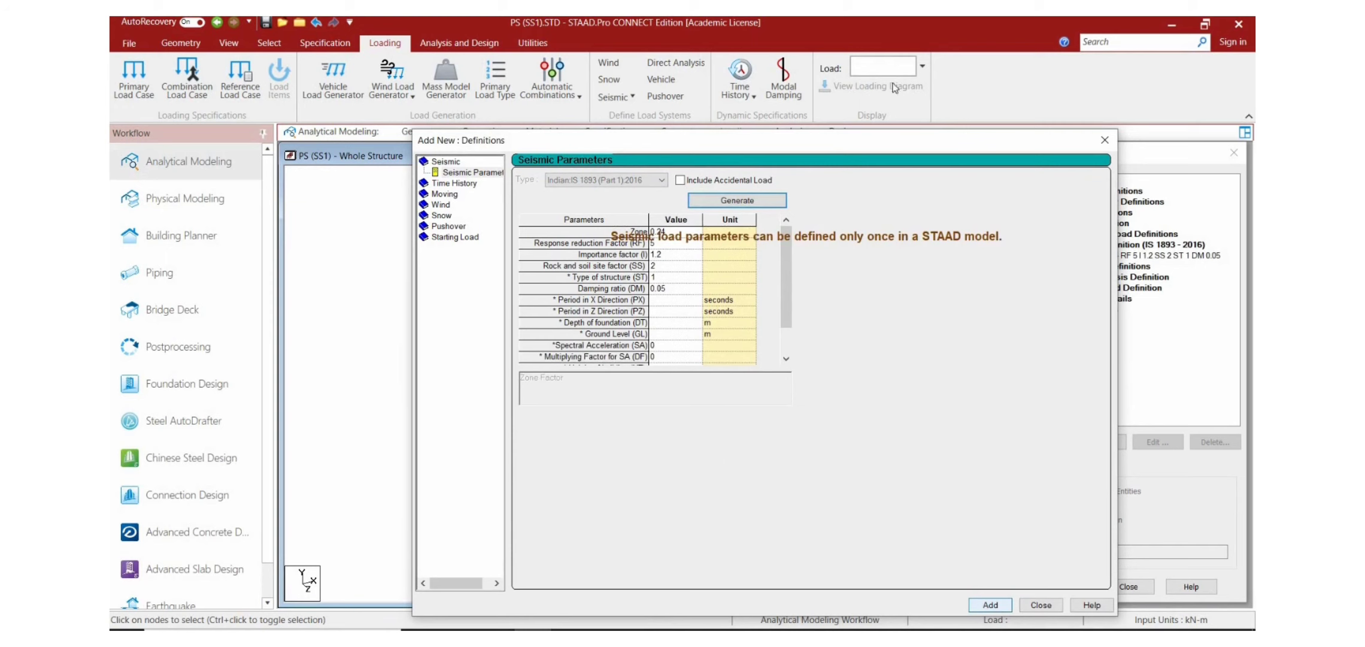
pyautogui.click(1102, 139)
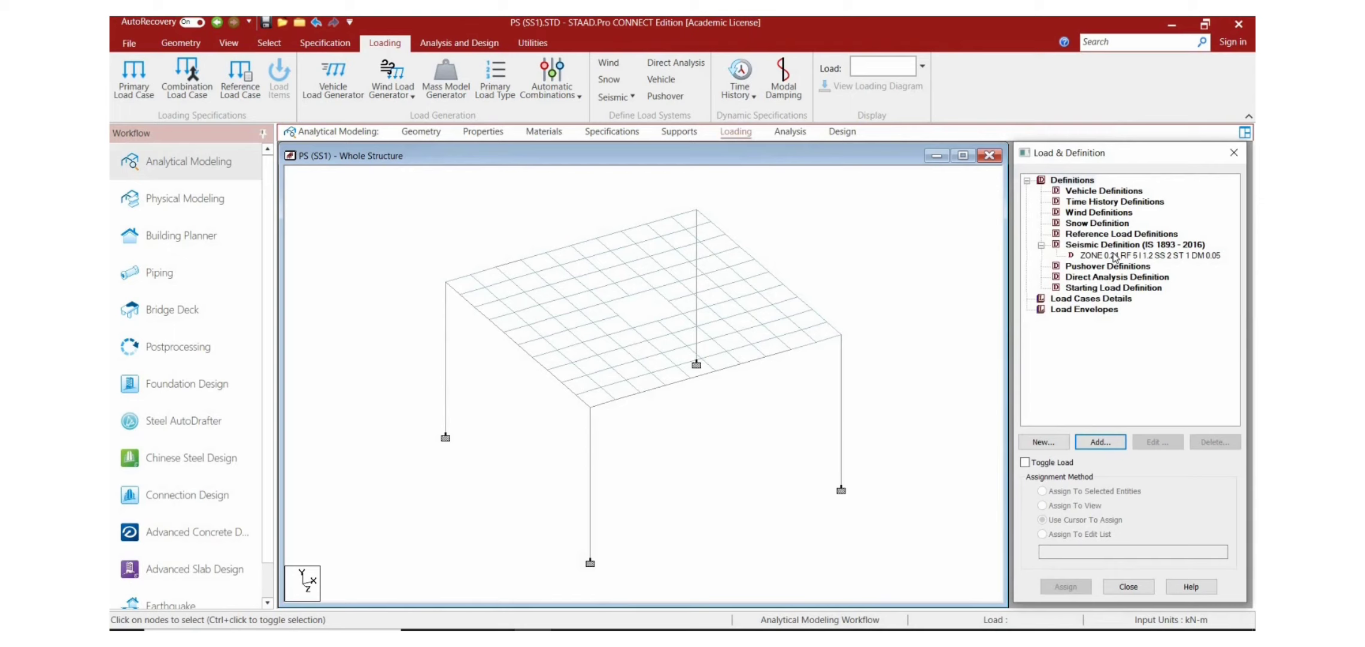
# Step: Add a self weight with a factor of 1 to the seismic definition
pyautogui.click(1115, 256)
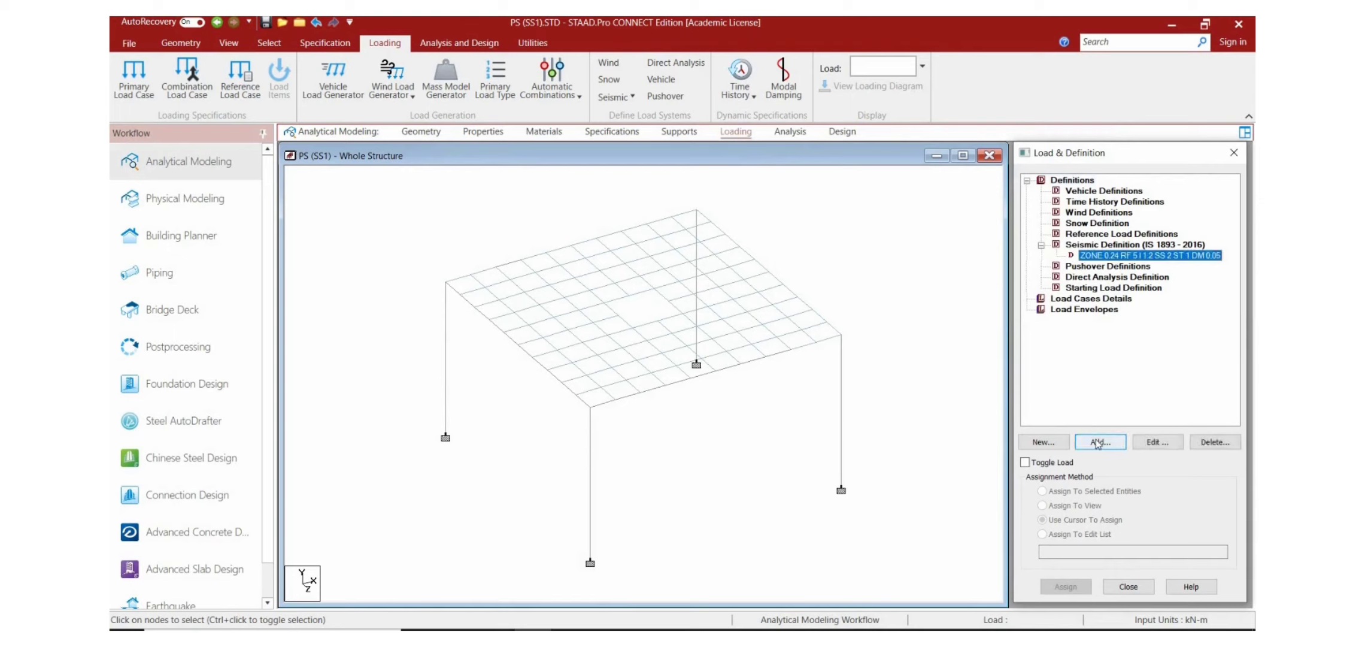
pyautogui.click(1097, 442)
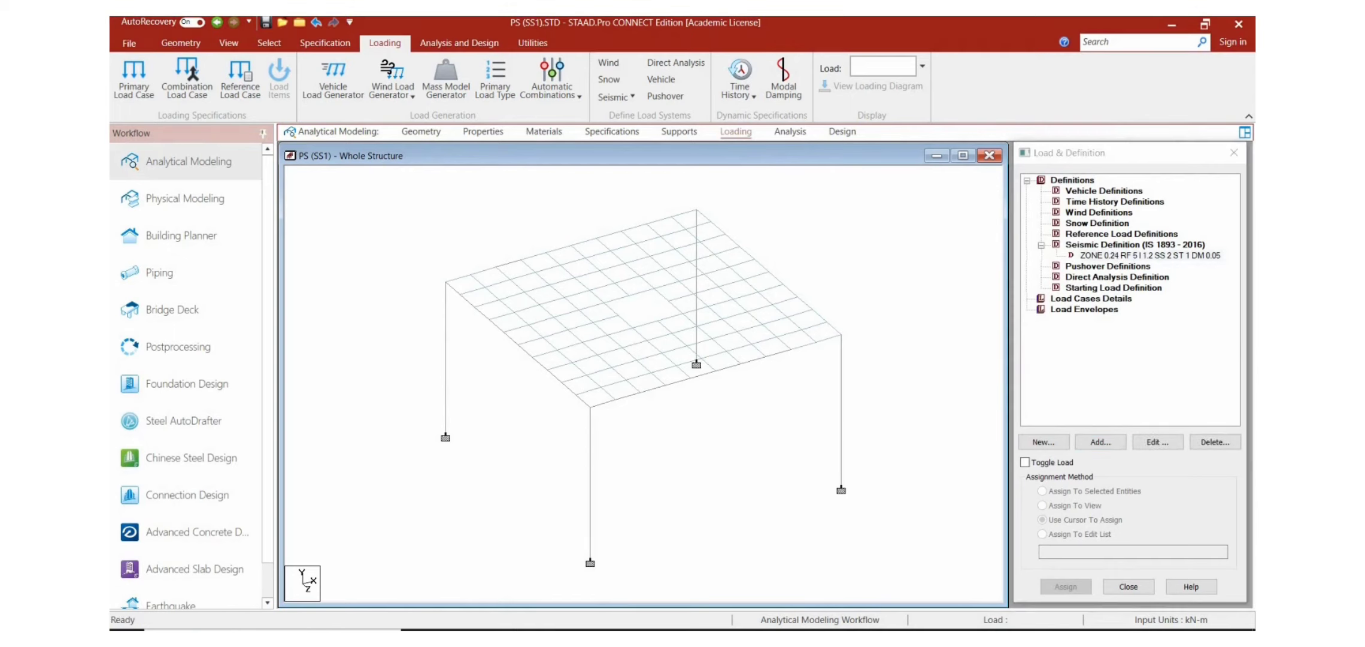
pyautogui.click(1084, 256)
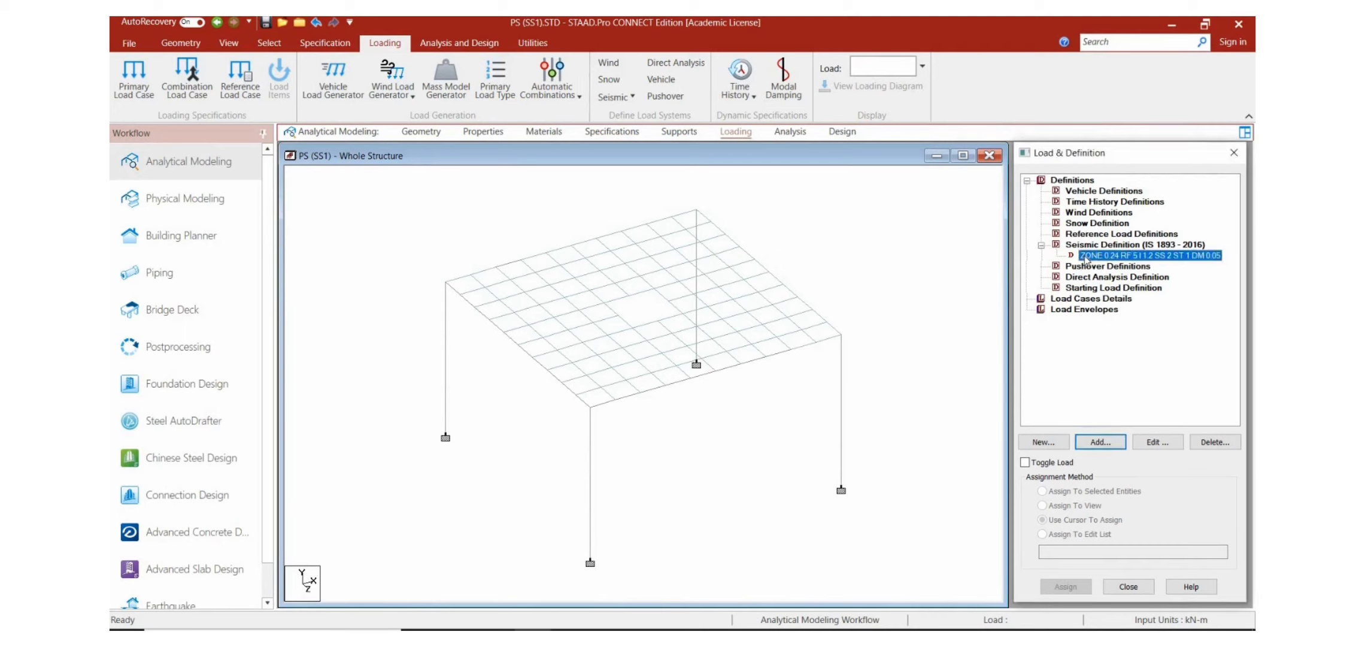
pyautogui.click(1089, 444)
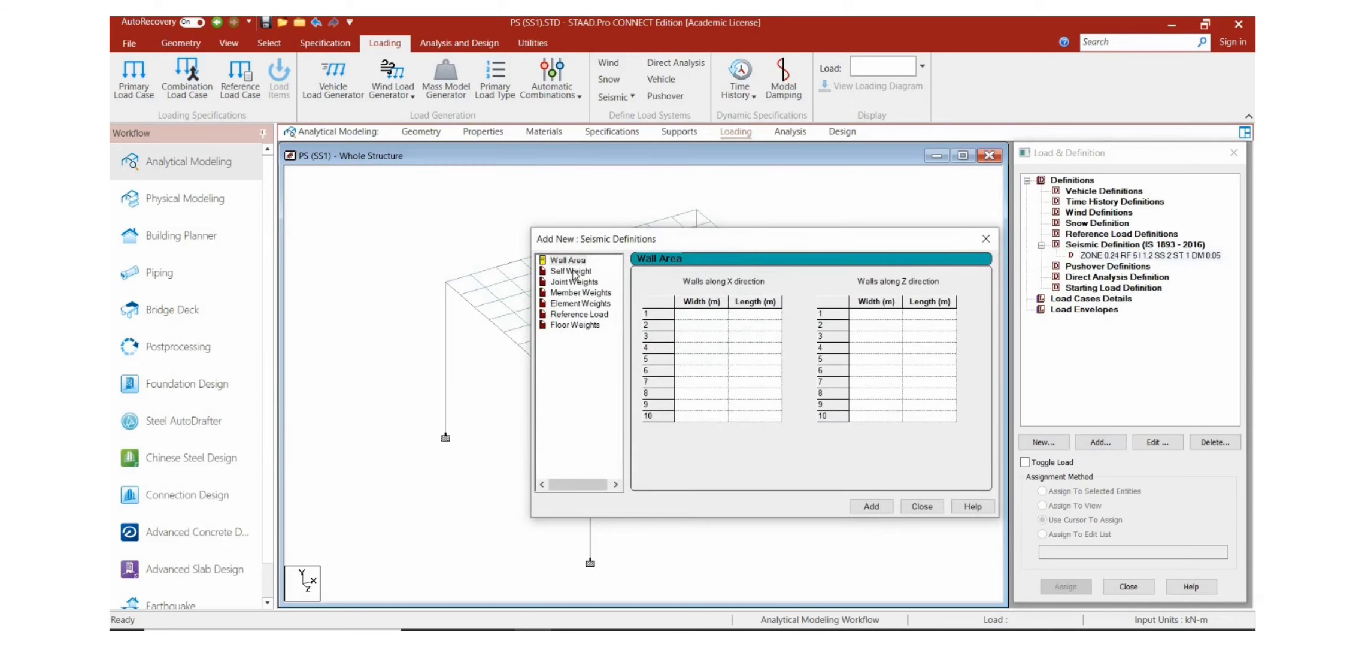
pyautogui.click(572, 271)
pyautogui.click(871, 506)
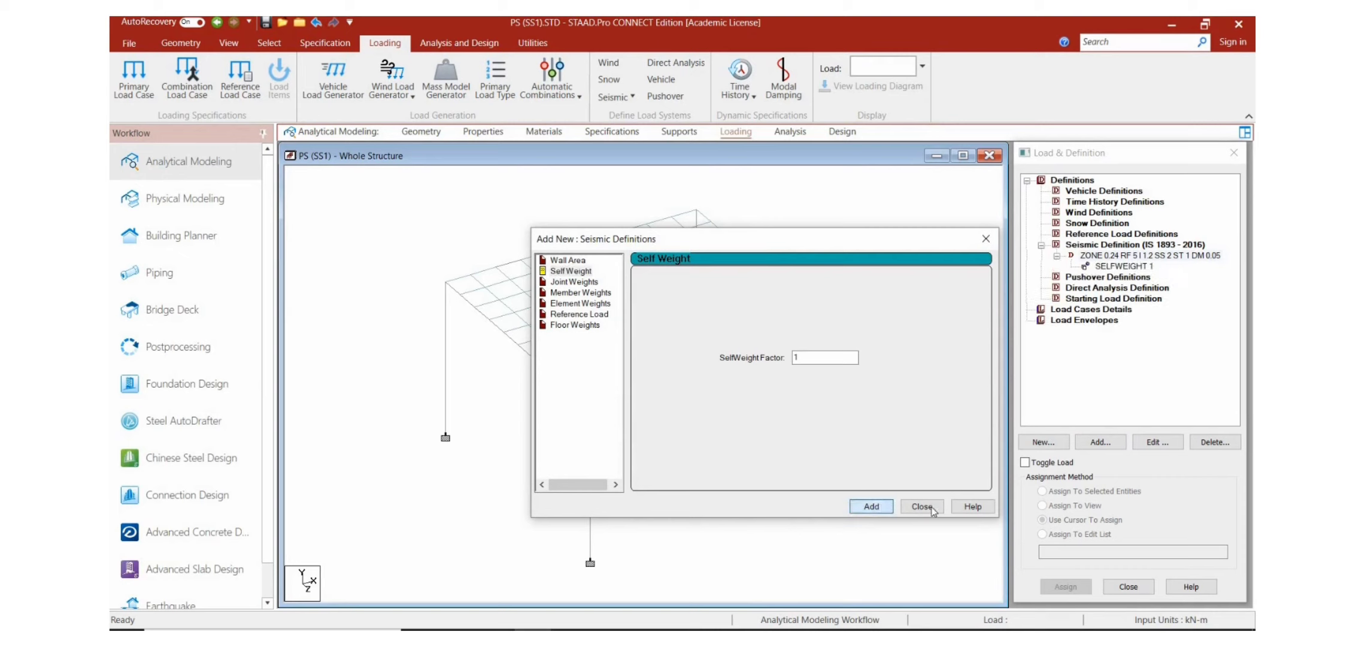
pyautogui.click(932, 509)
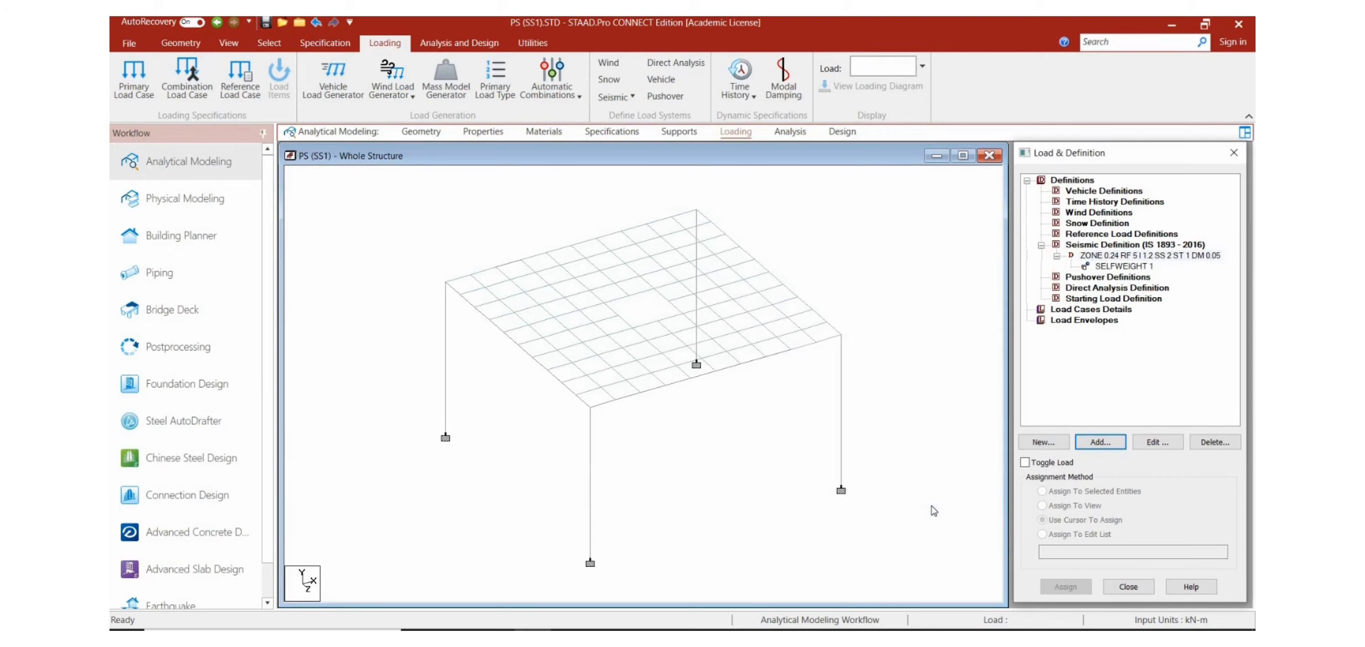
# Step: Add a uniform member weight of 13.11 kN/m to the seismic definition, keeping only a single entry
pyautogui.click(1114, 258)
pyautogui.click(1100, 441)
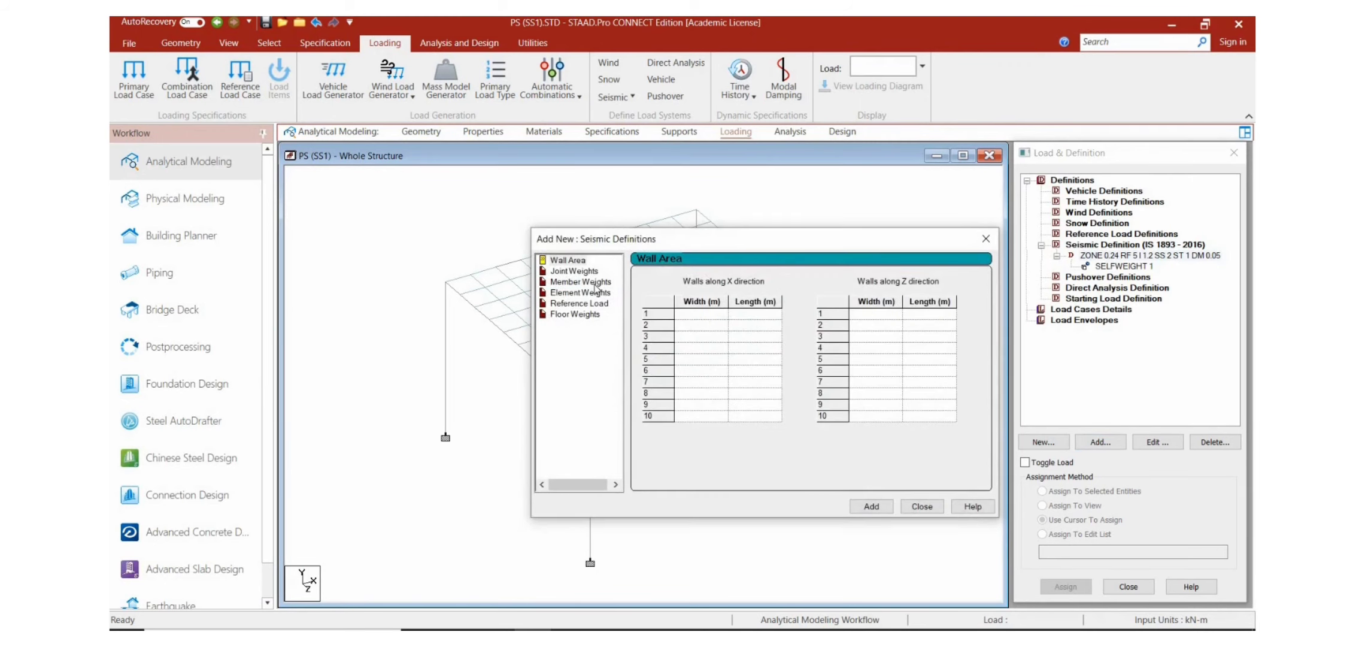
pyautogui.click(580, 281)
pyautogui.click(791, 311)
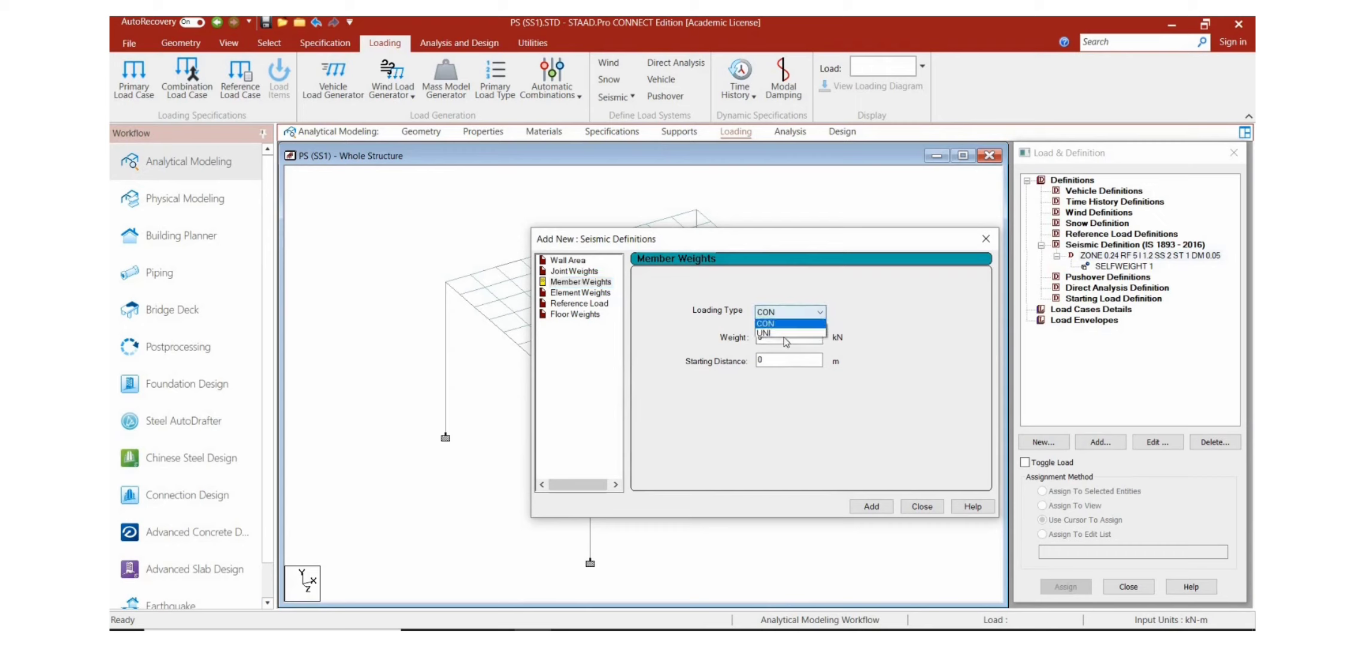
pyautogui.click(778, 333)
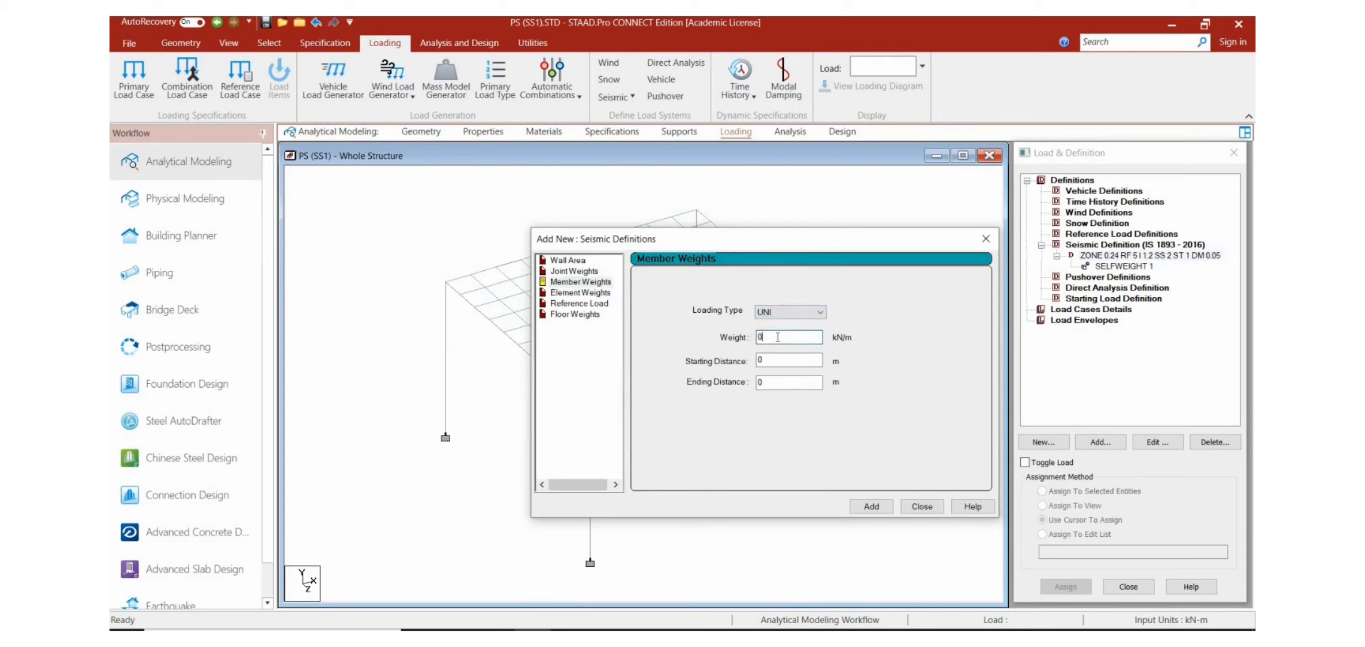
pyautogui.write('13.11')
pyautogui.click(872, 506)
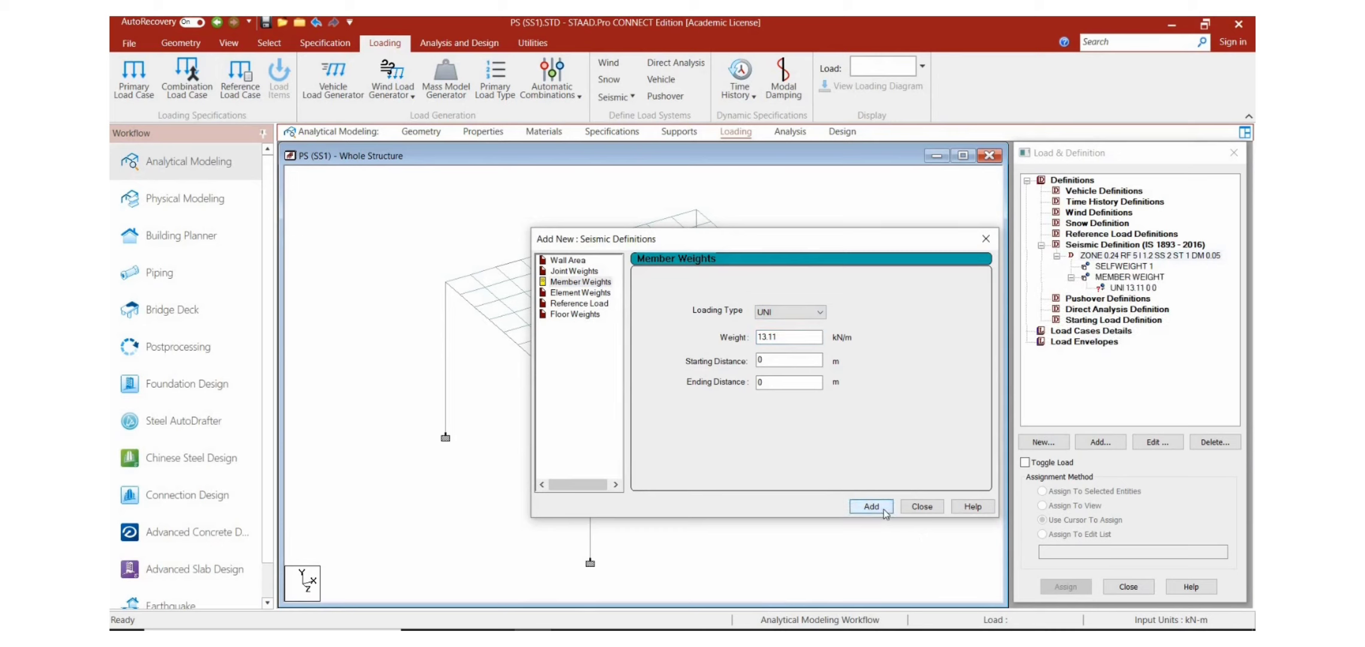
pyautogui.click(880, 510)
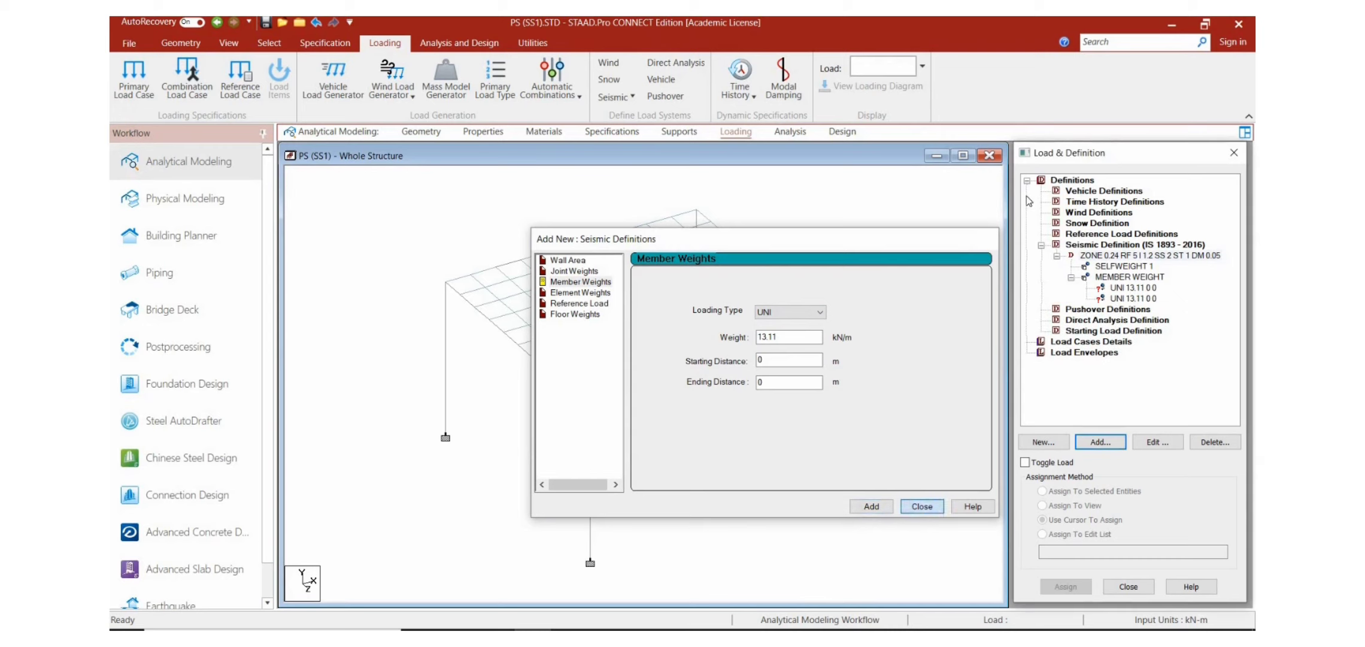
pyautogui.click(922, 507)
pyautogui.click(1131, 298)
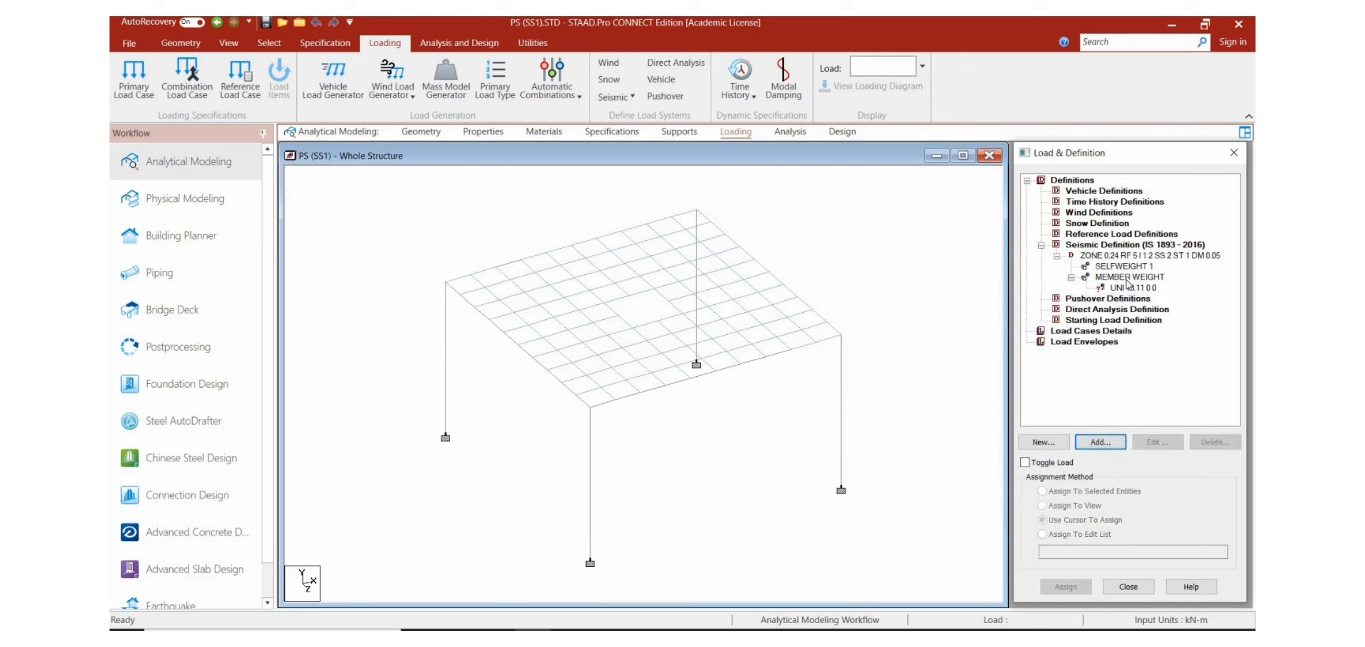
# Step: Assign the 13.11 kN/m seismic member weight to all beams and columns in the view
pyautogui.click(1128, 278)
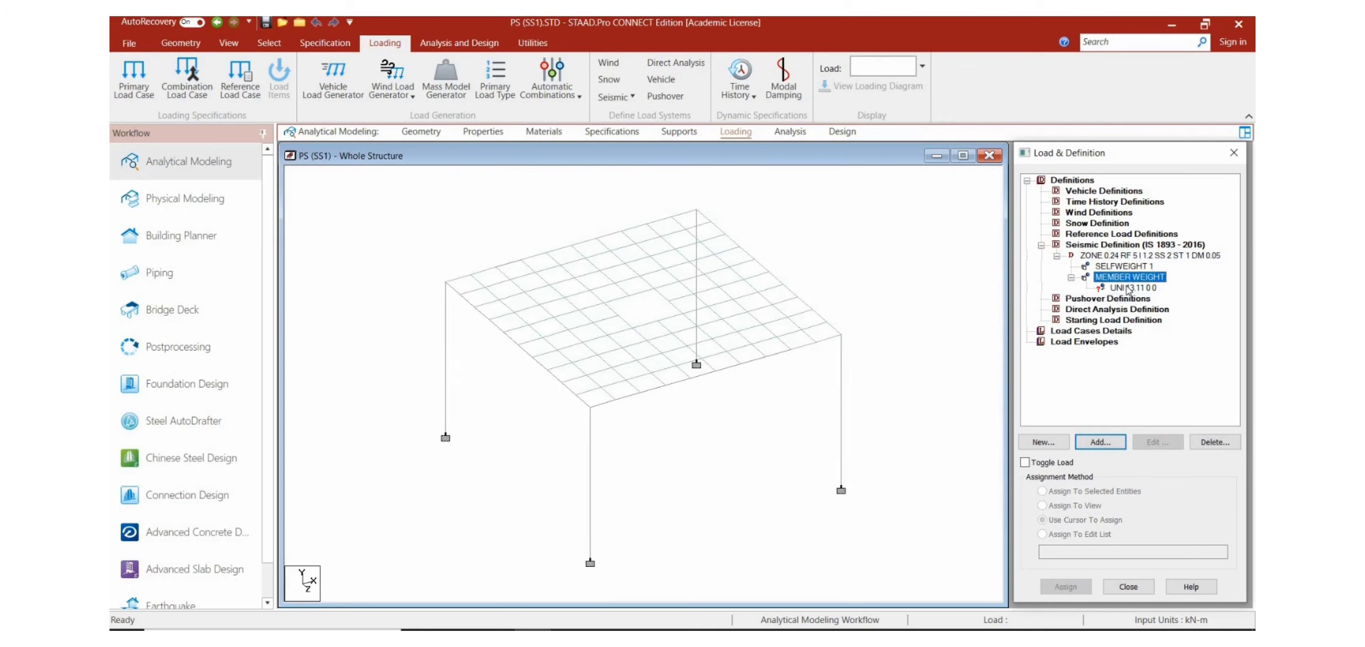
pyautogui.click(1128, 288)
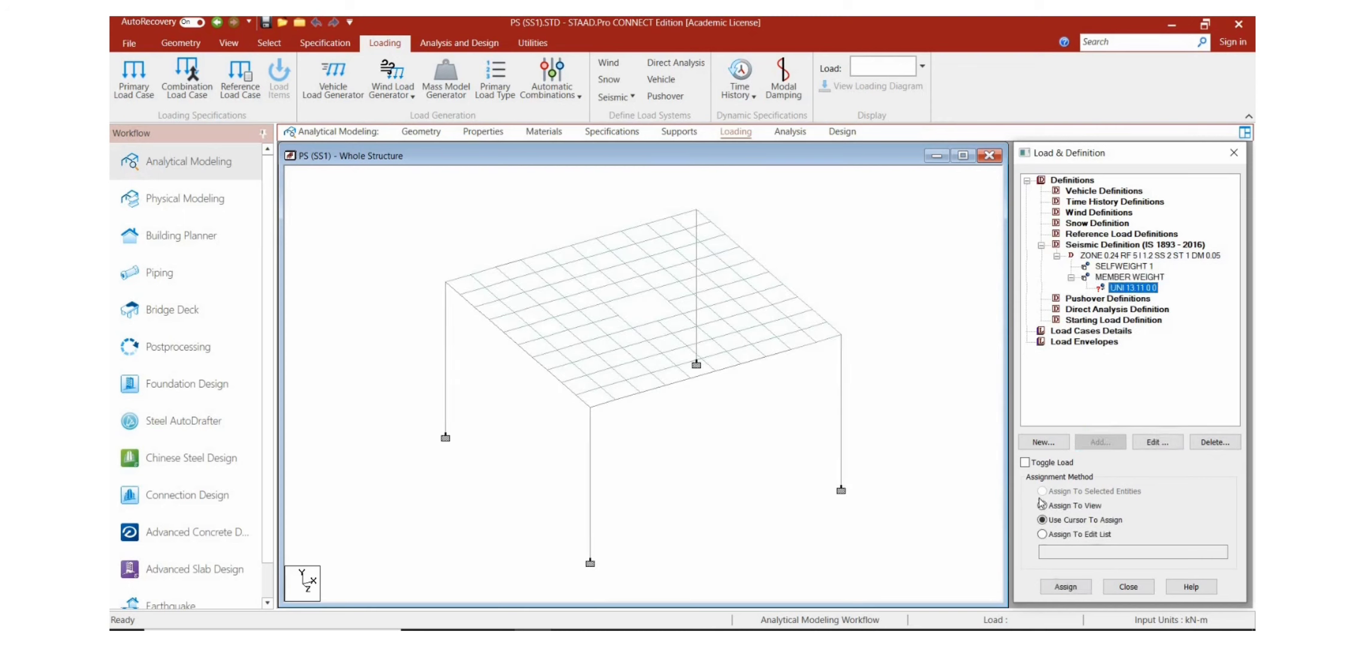
pyautogui.click(1078, 589)
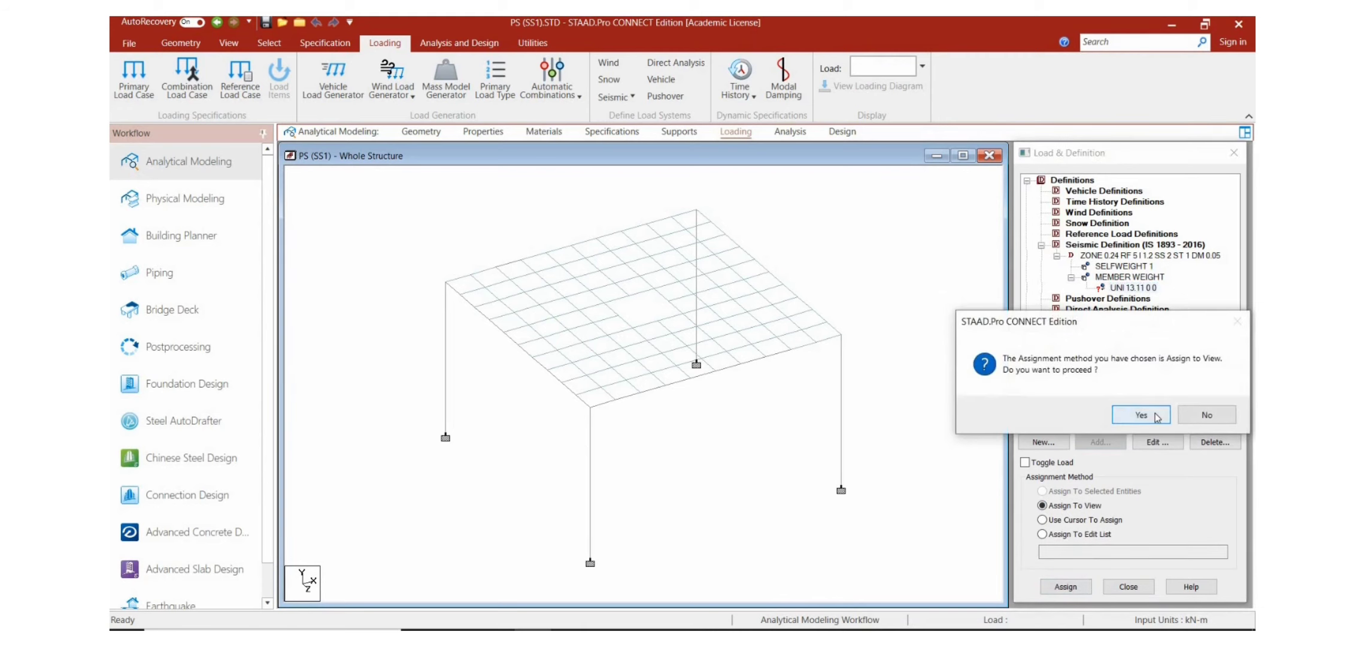
pyautogui.click(1155, 415)
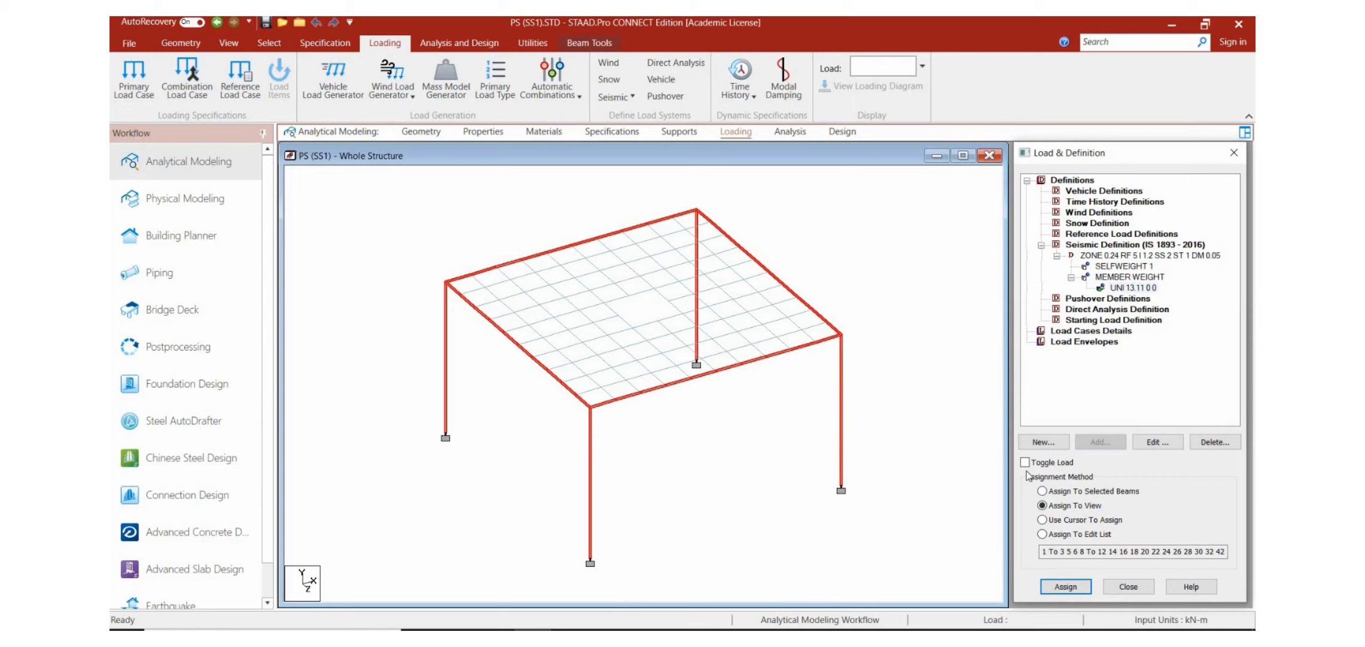
# Step: Add primary load case 1 with the Seismic-H loading type and the title EQ(X+)
pyautogui.click(1083, 334)
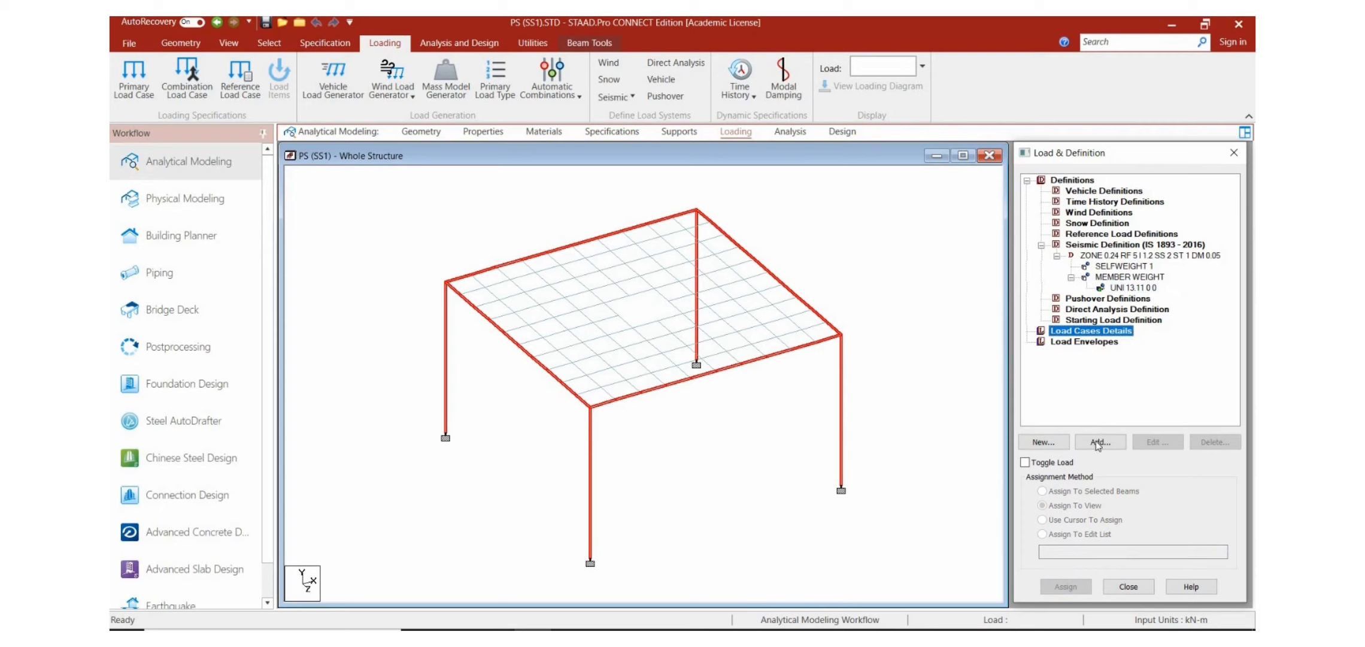
pyautogui.click(1097, 443)
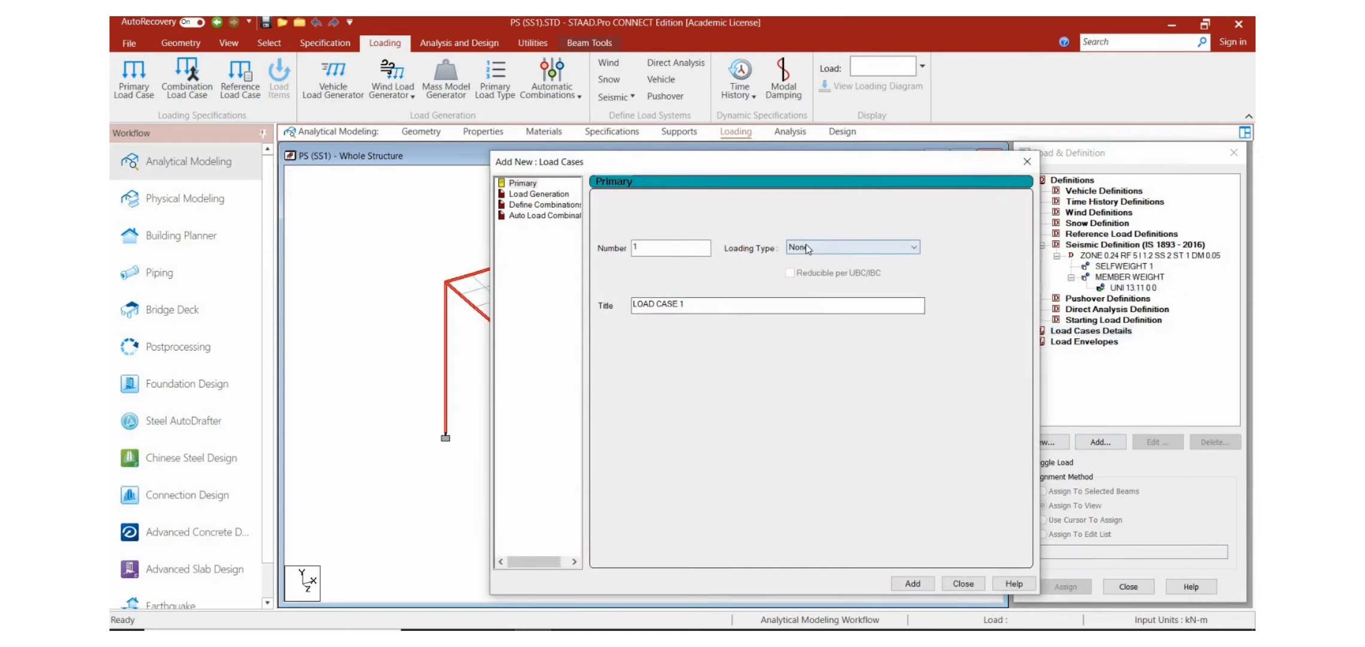
pyautogui.click(805, 246)
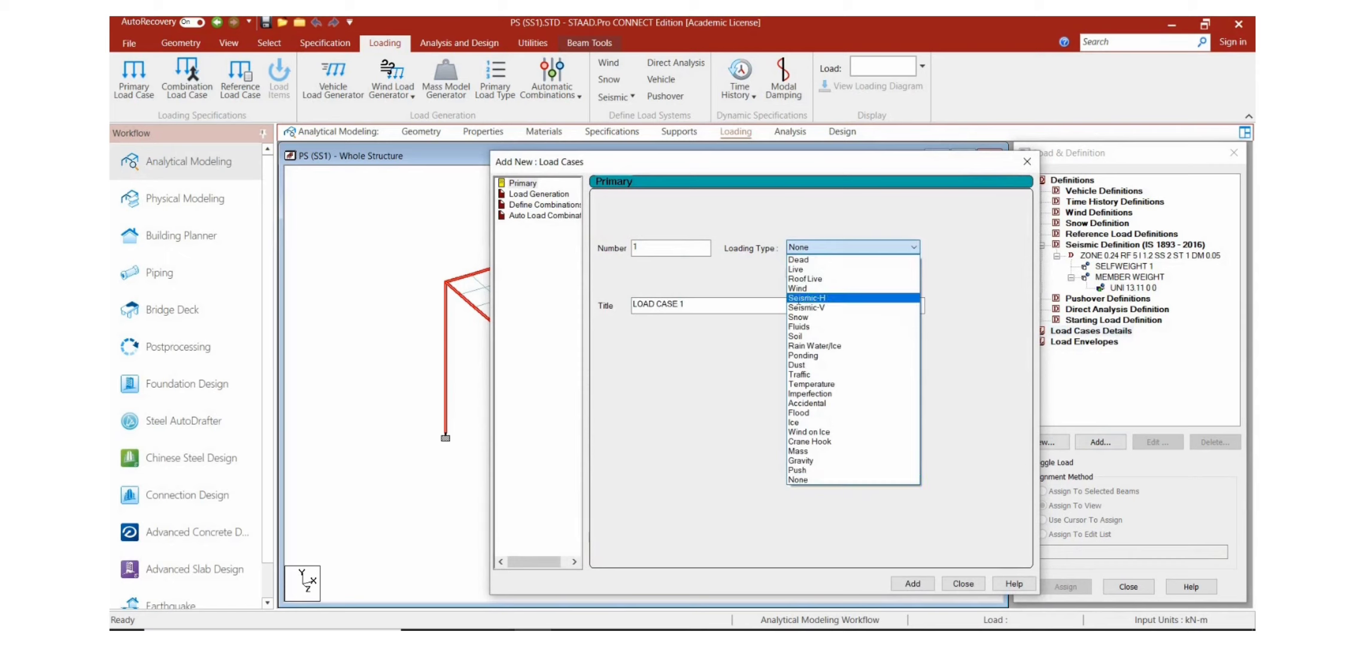
pyautogui.click(808, 301)
pyautogui.click(701, 304)
pyautogui.press('BackSpace')
pyautogui.press('BackSpace')
pyautogui.press('BackSpace')
pyautogui.press('BackSpace')
pyautogui.press('BackSpace')
pyautogui.press('BackSpace')
pyautogui.press('BackSpace')
pyautogui.press('BackSpace')
pyautogui.press('BackSpace')
pyautogui.press('BackSpace')
pyautogui.press('BackSpace')
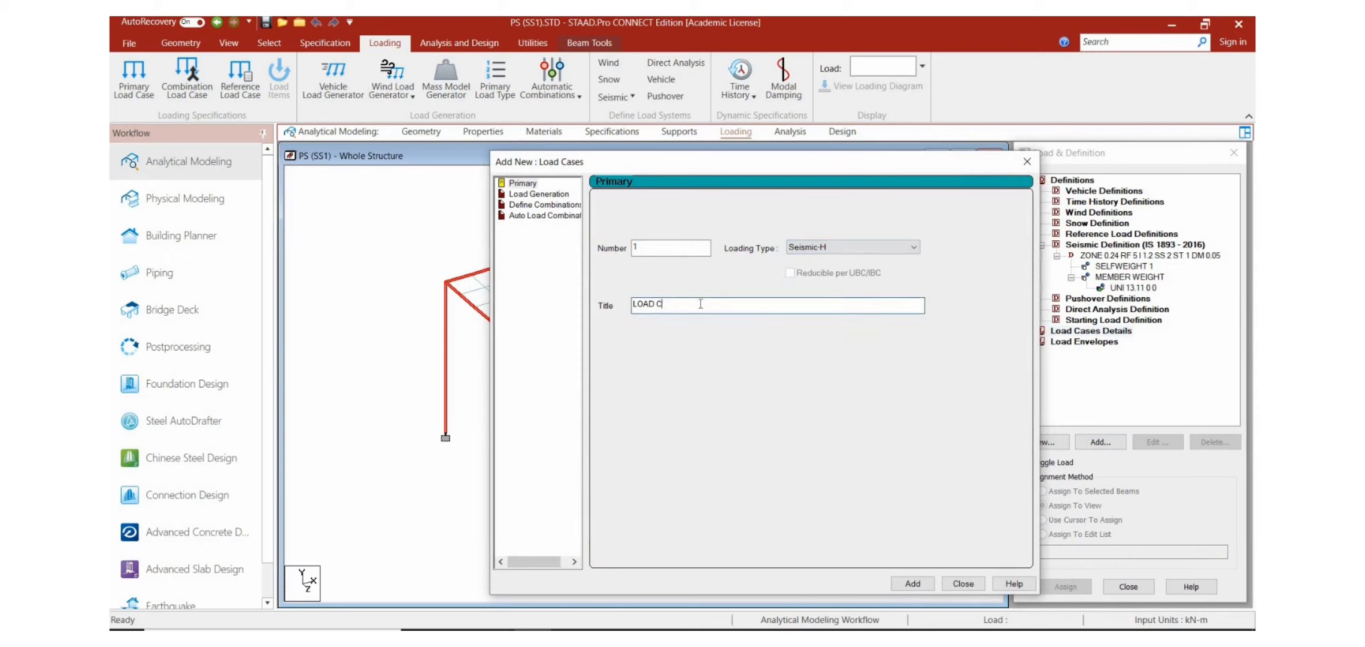
pyautogui.write('EQ(X+0')
pyautogui.press('BackSpace')
pyautogui.click(913, 584)
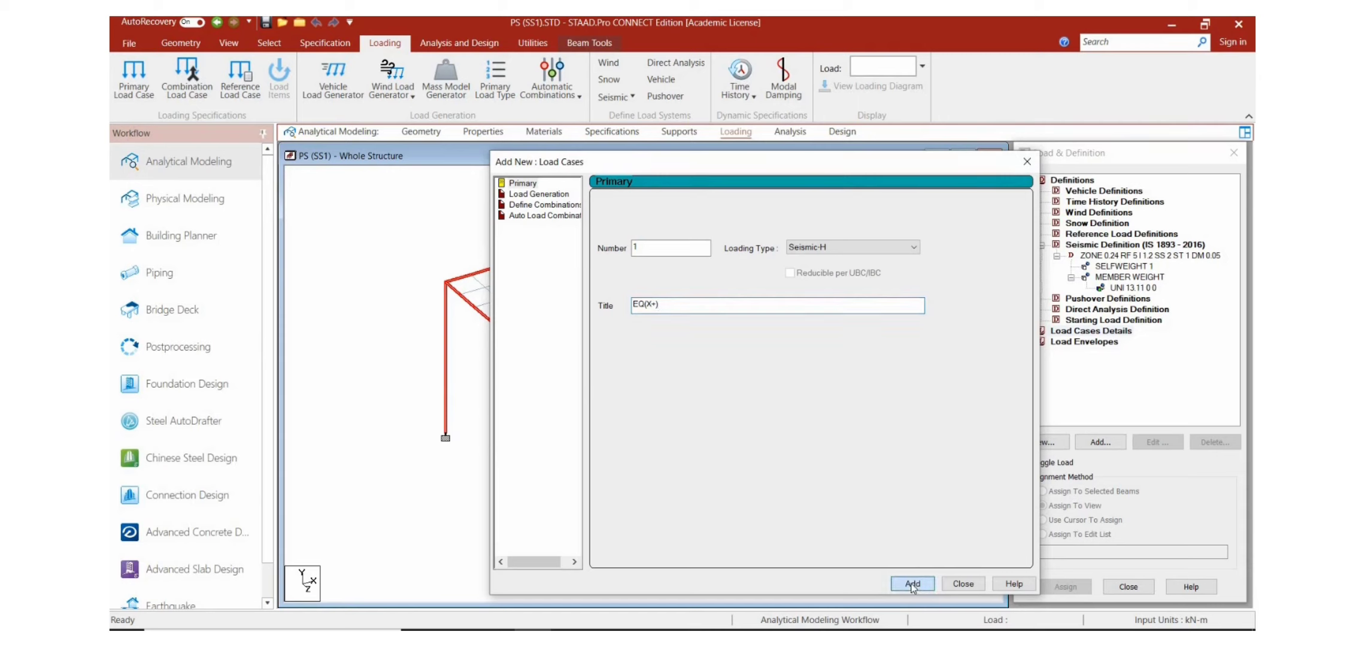
# Step: Add Seismic-H primary load case 2 with the title EQ(X-)
pyautogui.click(724, 302)
pyautogui.press('BackSpace')
pyautogui.press('BackSpace')
pyautogui.press('BackSpace')
pyautogui.press('BackSpace')
pyautogui.press('BackSpace')
pyautogui.press('BackSpace')
pyautogui.press('BackSpace')
pyautogui.press('BackSpace')
pyautogui.press('BackSpace')
pyautogui.press('BackSpace')
pyautogui.press('BackSpace')
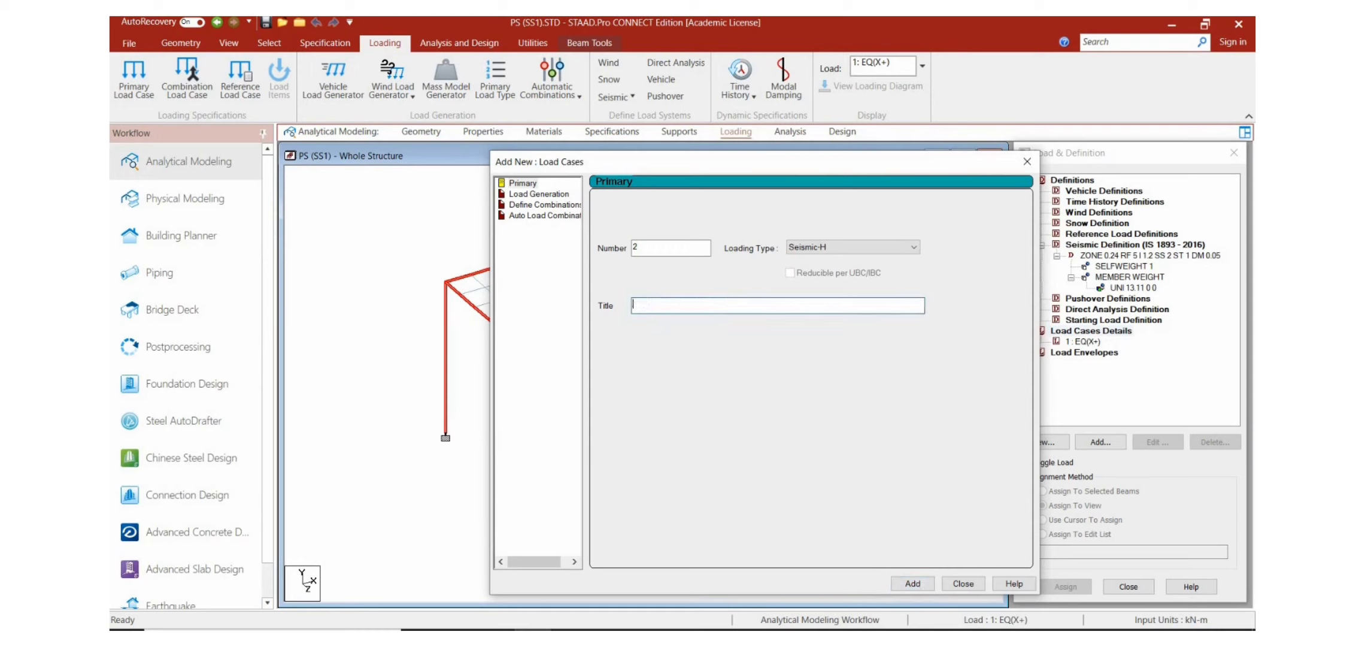
pyautogui.write('EQ(X-)')
pyautogui.click(914, 583)
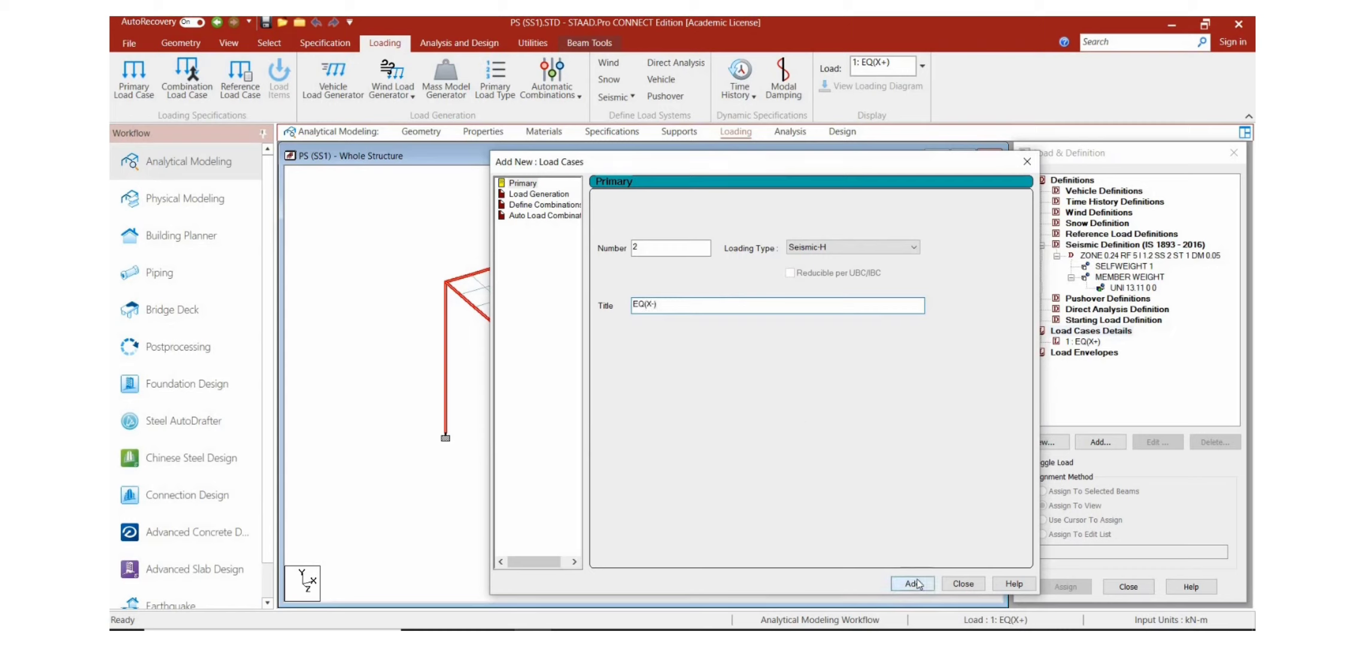
# Step: Add Seismic-H primary load case 3 with the title "EQ(Z+"
pyautogui.click(695, 306)
pyautogui.press('BackSpace')
pyautogui.press('BackSpace')
pyautogui.press('BackSpace')
pyautogui.press('BackSpace')
pyautogui.press('BackSpace')
pyautogui.press('BackSpace')
pyautogui.press('BackSpace')
pyautogui.press('BackSpace')
pyautogui.press('BackSpace')
pyautogui.press('BackSpace')
pyautogui.press('BackSpace')
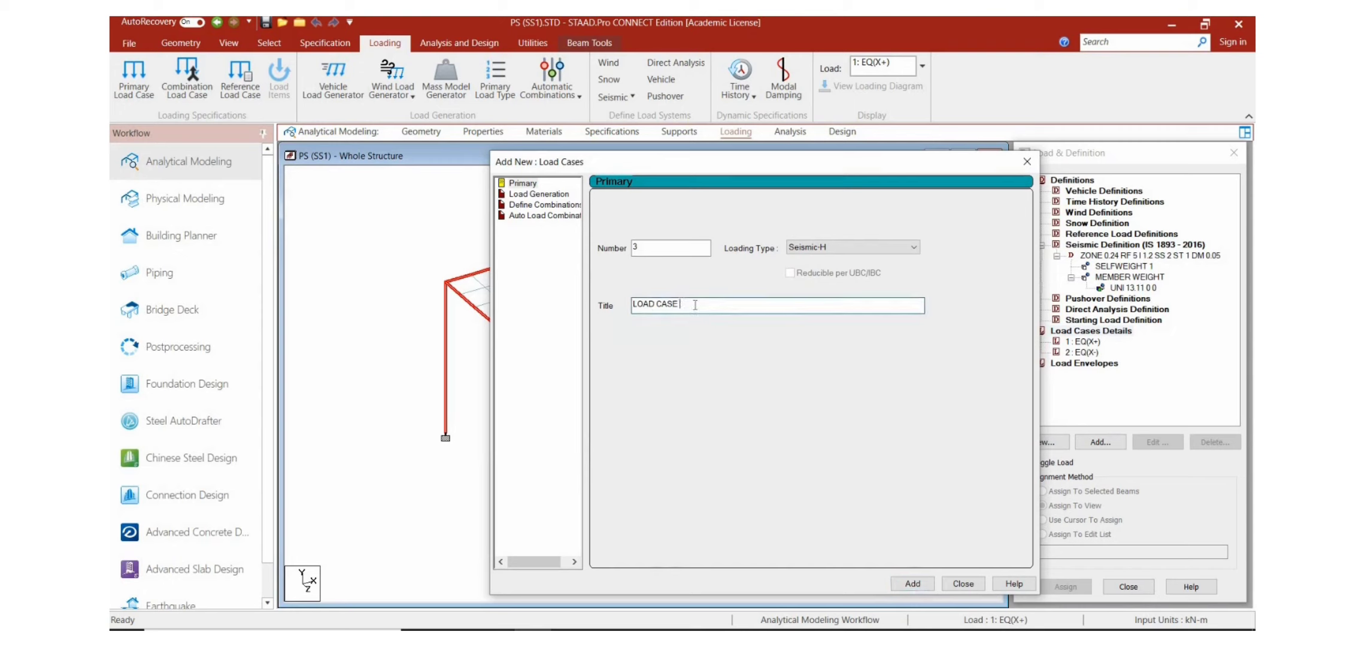
pyautogui.write('EQ(Z+')
pyautogui.press('Return')
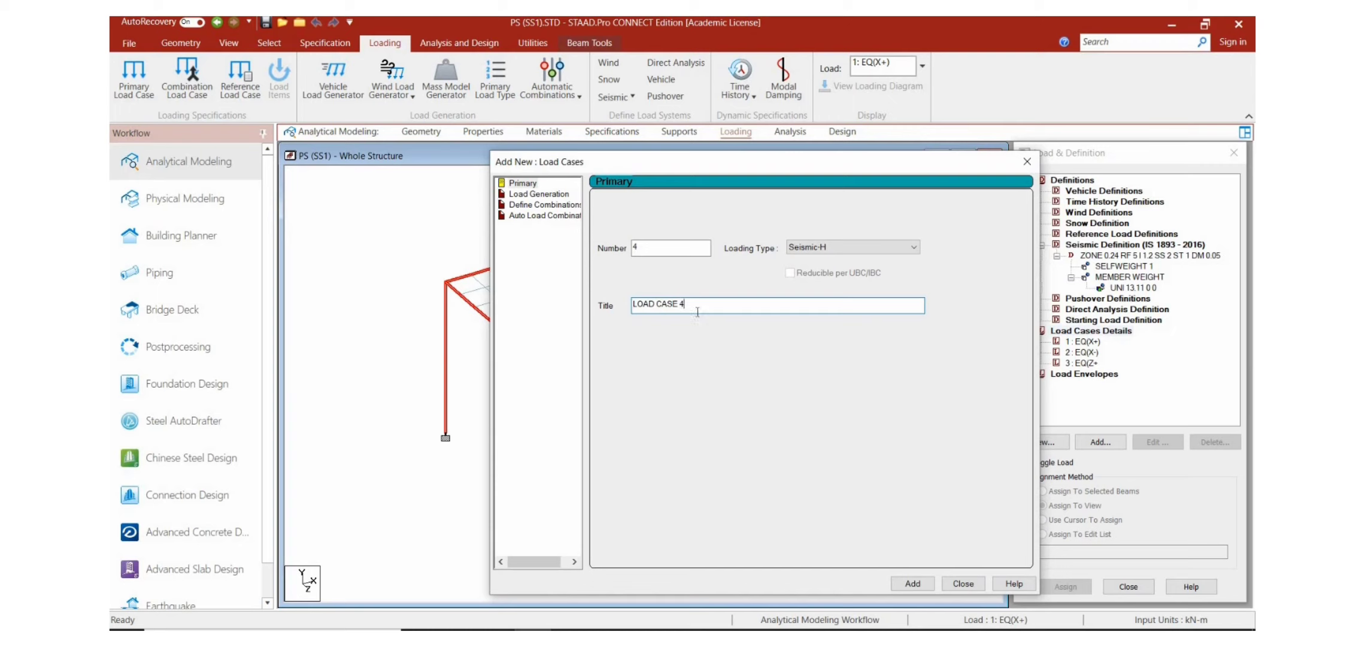
# Step: Add Seismic-H primary load case 4 with the title EQ(Z-) and finish adding seismic load cases
pyautogui.press('BackSpace')
pyautogui.press('BackSpace')
pyautogui.press('BackSpace')
pyautogui.press('BackSpace')
pyautogui.press('BackSpace')
pyautogui.press('BackSpace')
pyautogui.press('BackSpace')
pyautogui.press('BackSpace')
pyautogui.press('BackSpace')
pyautogui.press('BackSpace')
pyautogui.press('BackSpace')
pyautogui.write('EQ(Z-)')
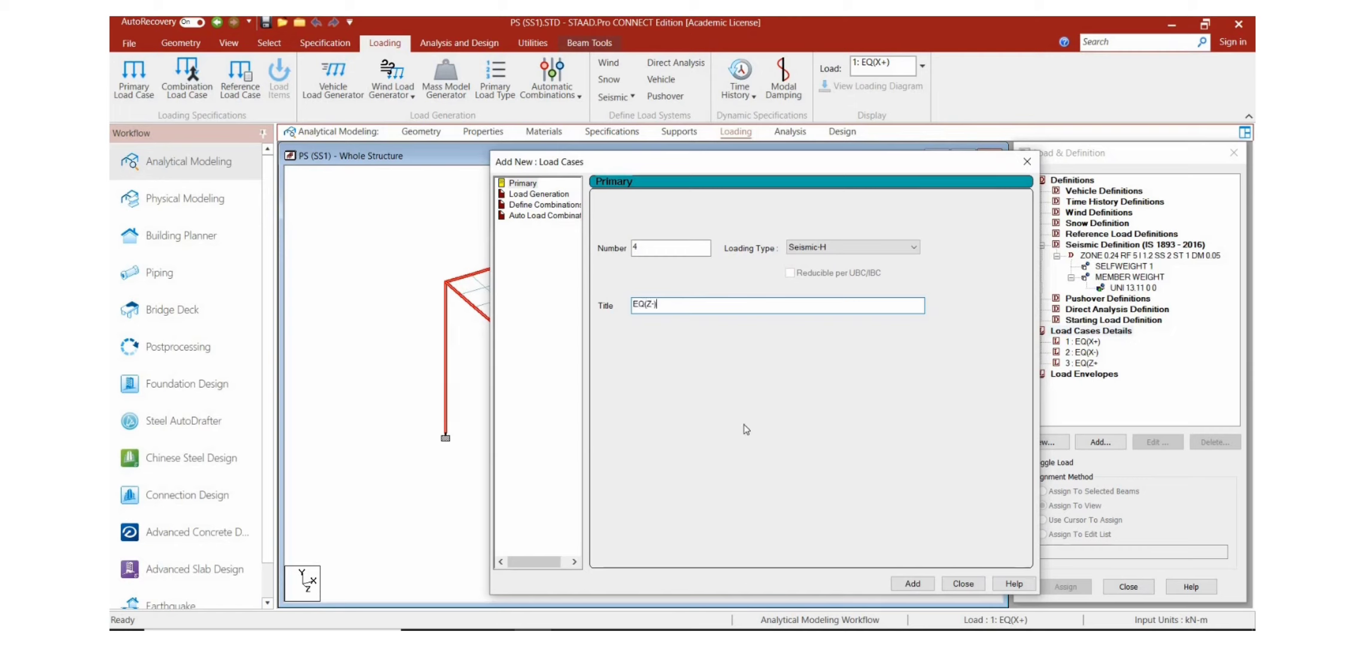
pyautogui.click(920, 583)
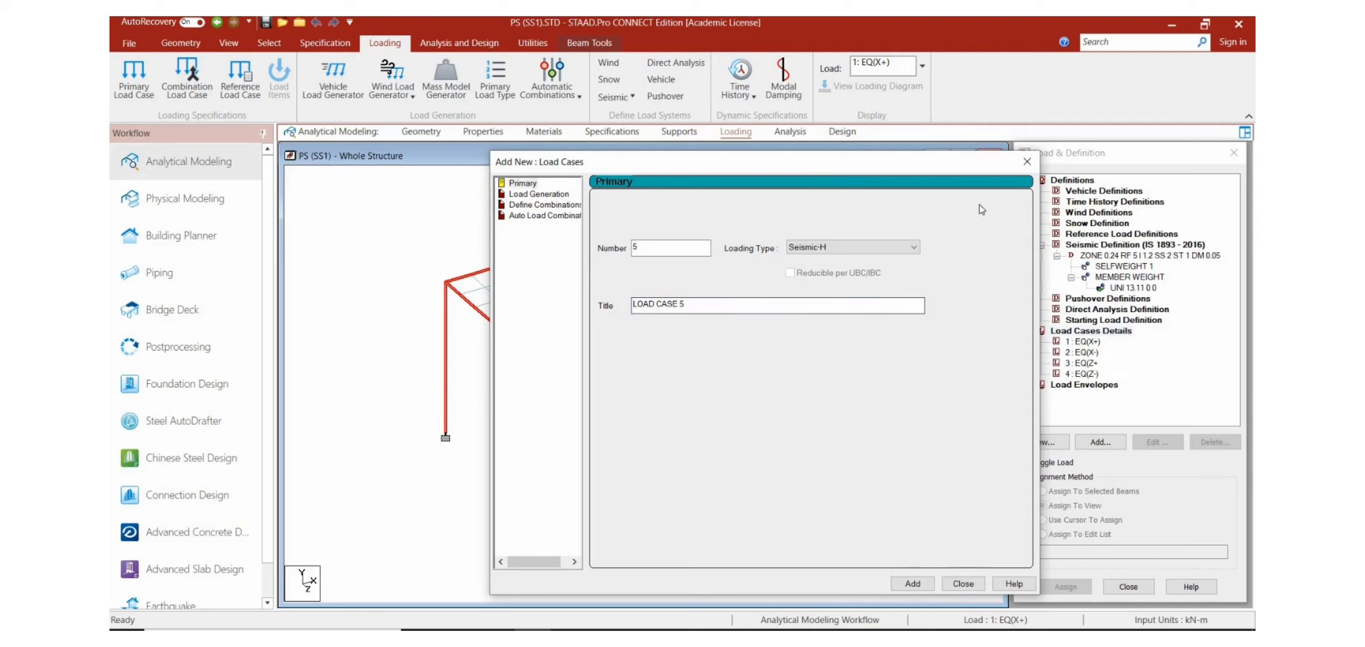
pyautogui.click(1029, 160)
# Step: Correct the title of load case 3 to EQ(Z+) by adding the missing closing bracket
pyautogui.click(1087, 363)
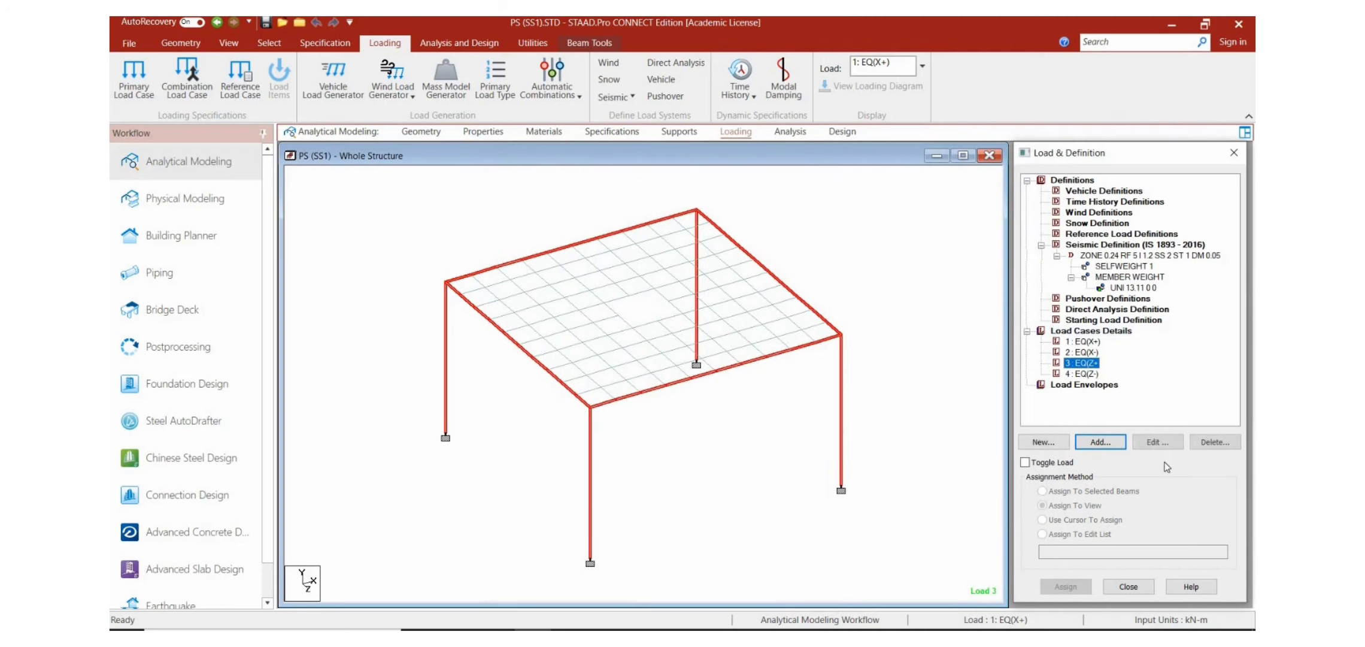
pyautogui.click(1139, 441)
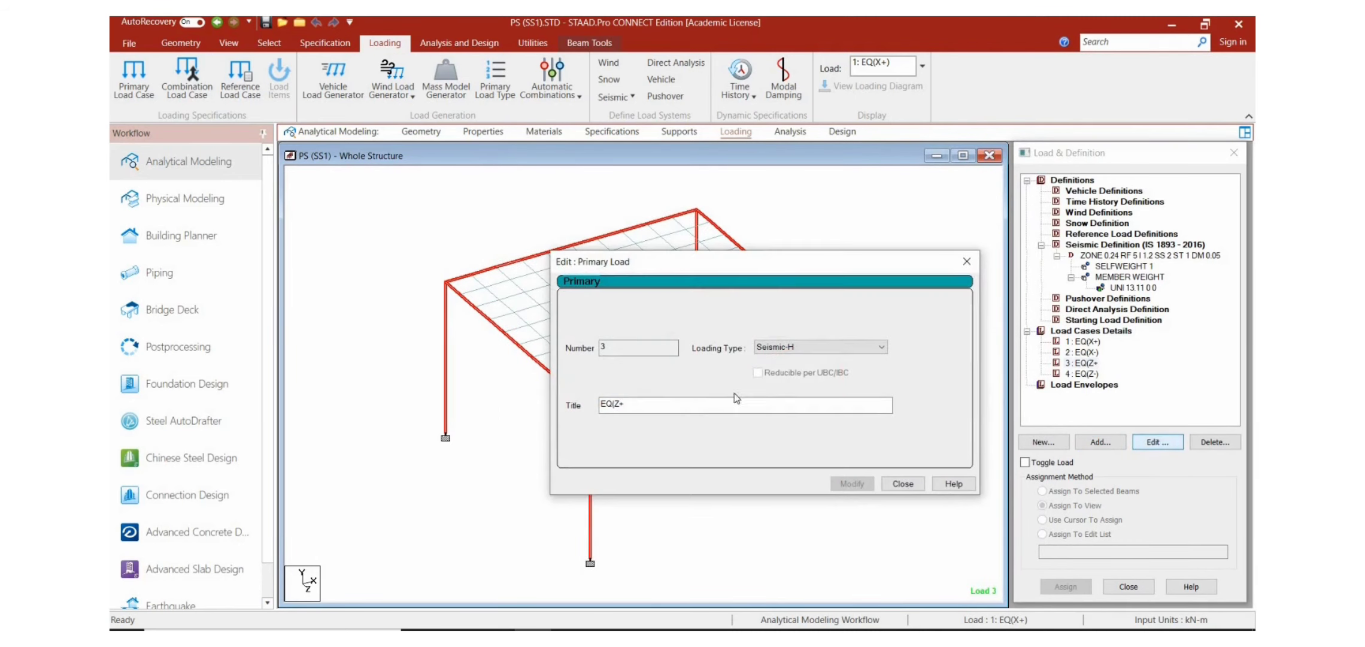
pyautogui.click(677, 399)
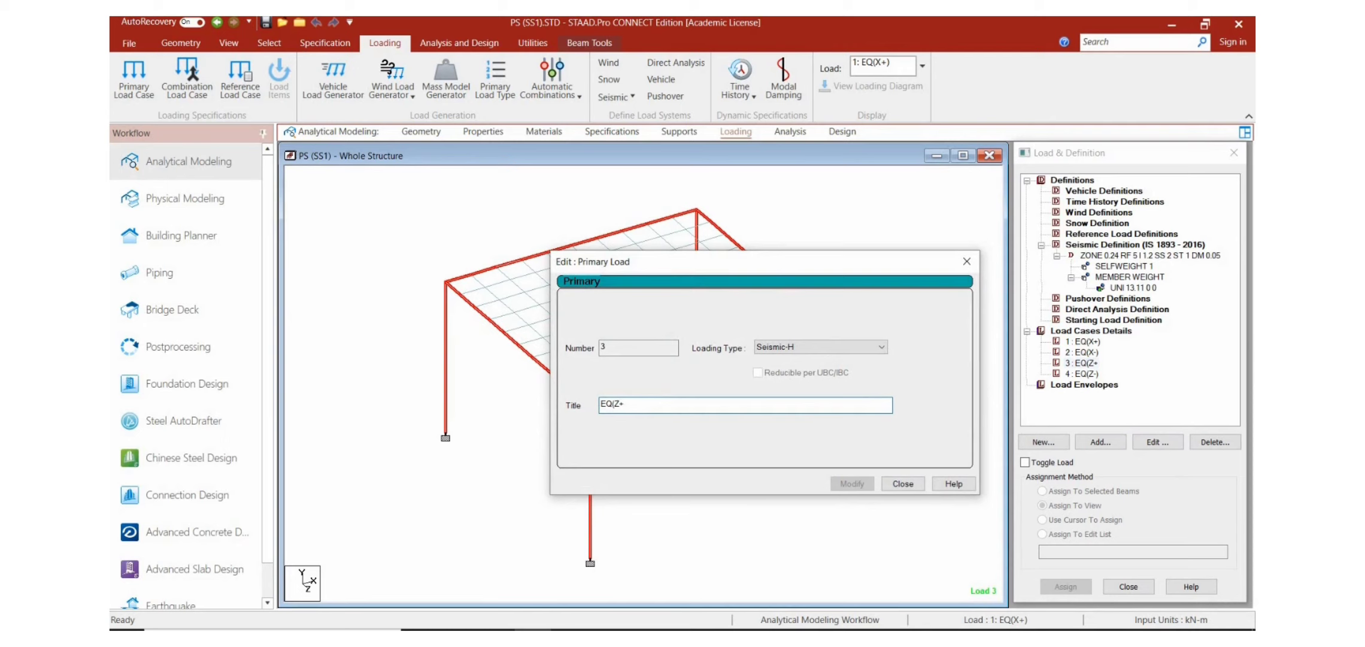
pyautogui.write(')')
pyautogui.click(852, 483)
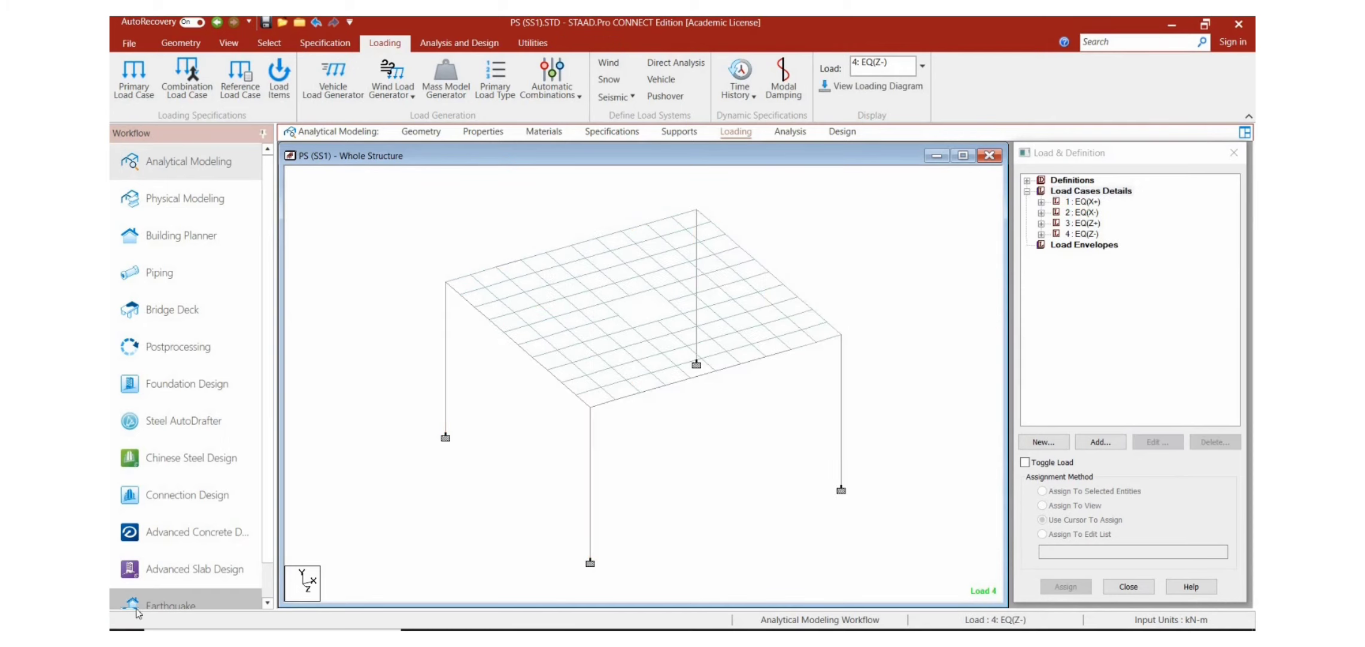
# Step: Add primary load case 5 with the Dead loading type and the title DL
pyautogui.click(1085, 191)
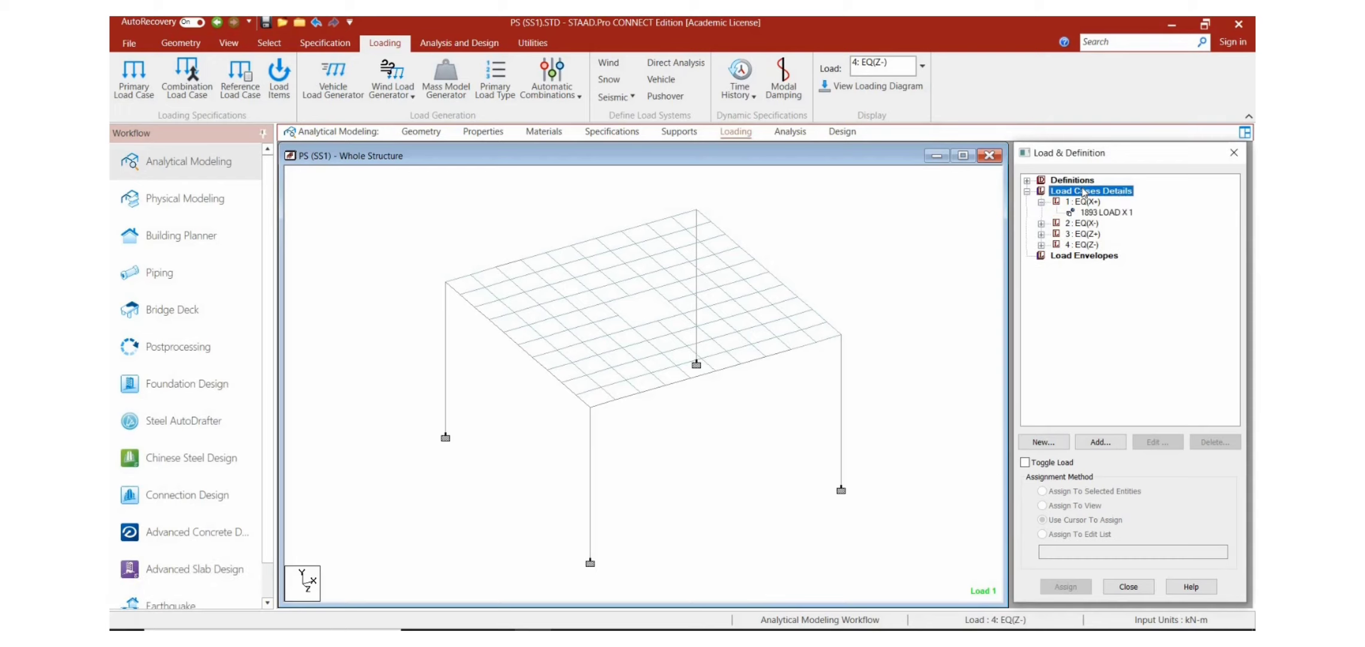
pyautogui.click(1087, 440)
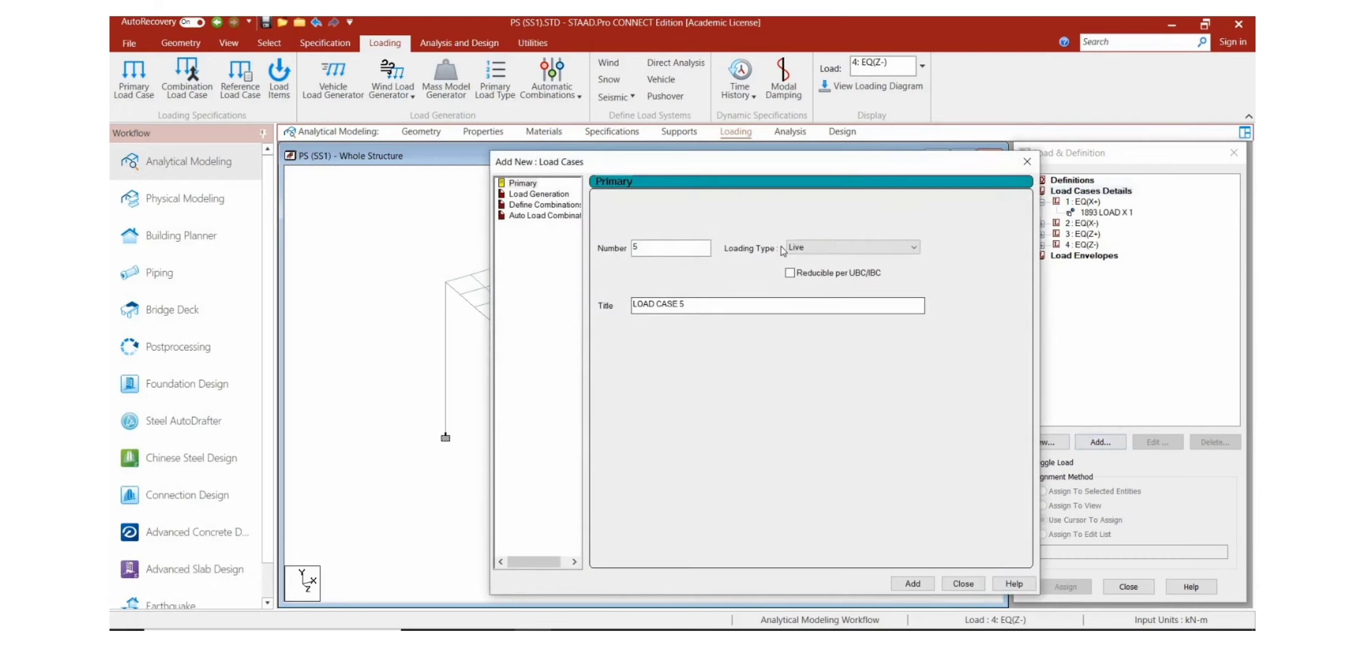
pyautogui.click(803, 248)
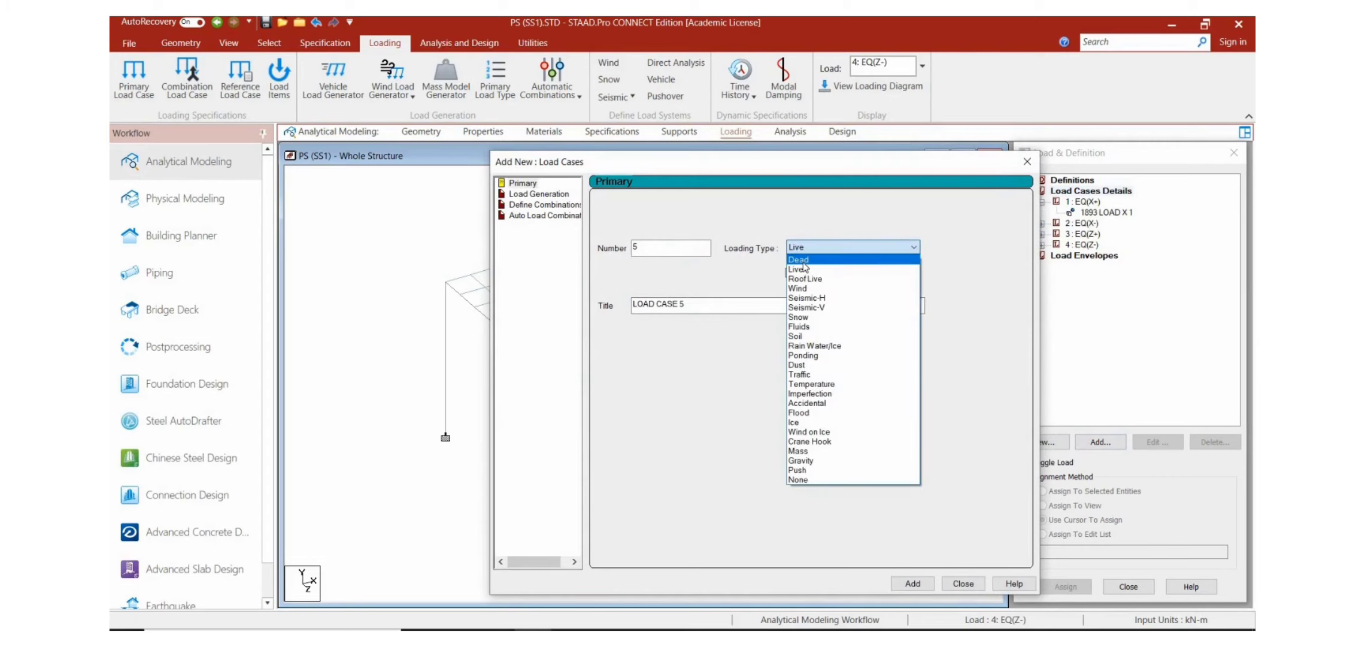
pyautogui.click(801, 261)
pyautogui.click(698, 310)
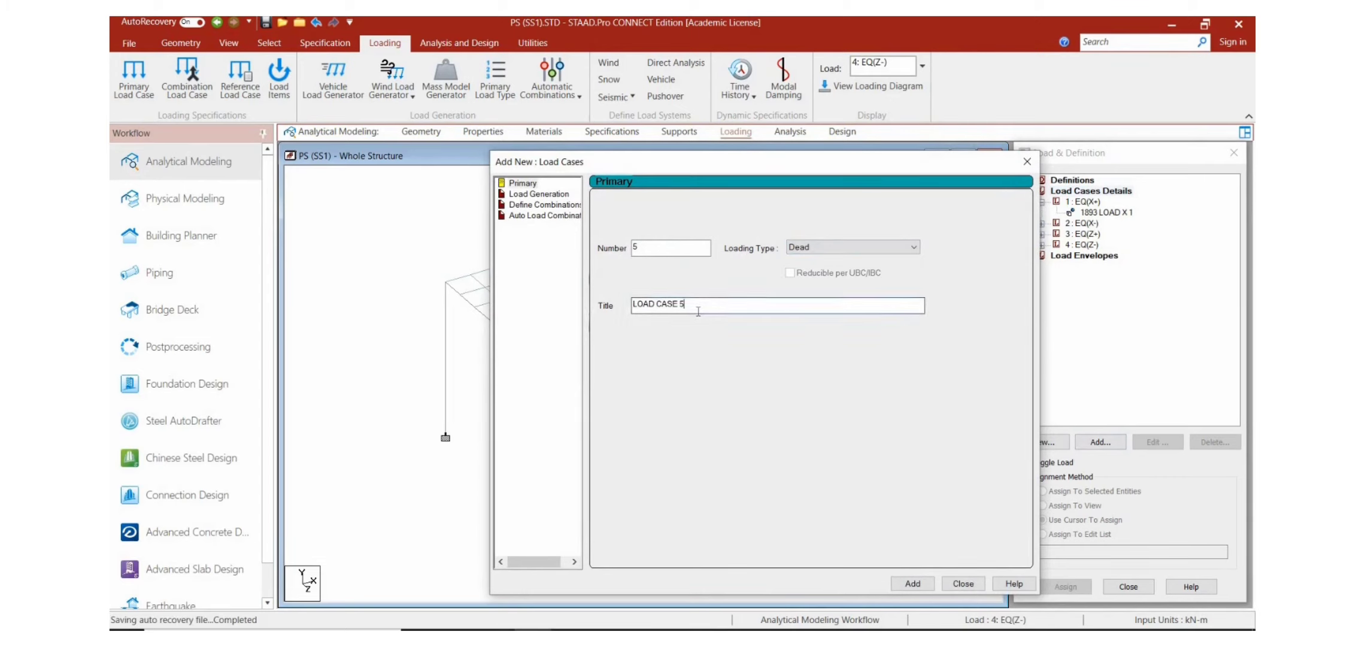
pyautogui.press('BackSpace')
pyautogui.press('BackSpace')
pyautogui.press('BackSpace')
pyautogui.press('BackSpace')
pyautogui.press('BackSpace')
pyautogui.press('BackSpace')
pyautogui.press('BackSpace')
pyautogui.press('BackSpace')
pyautogui.press('BackSpace')
pyautogui.press('BackSpace')
pyautogui.press('BackSpace')
pyautogui.write('DL')
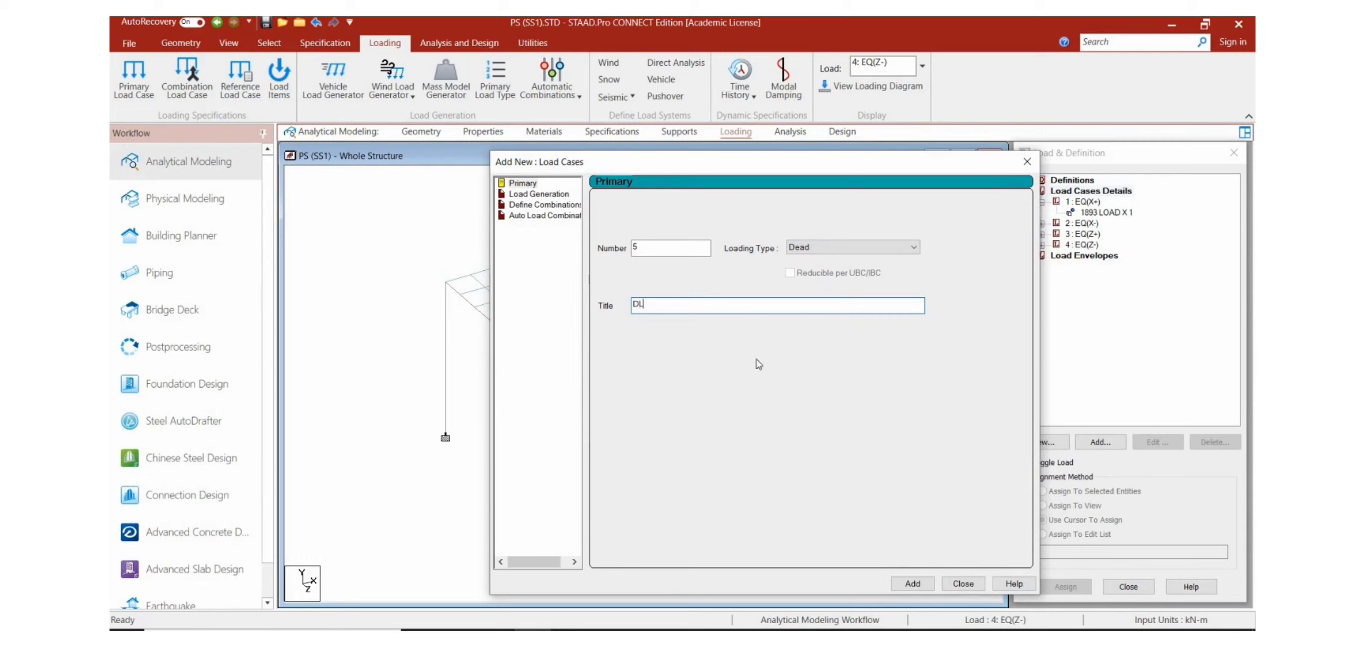
pyautogui.click(911, 583)
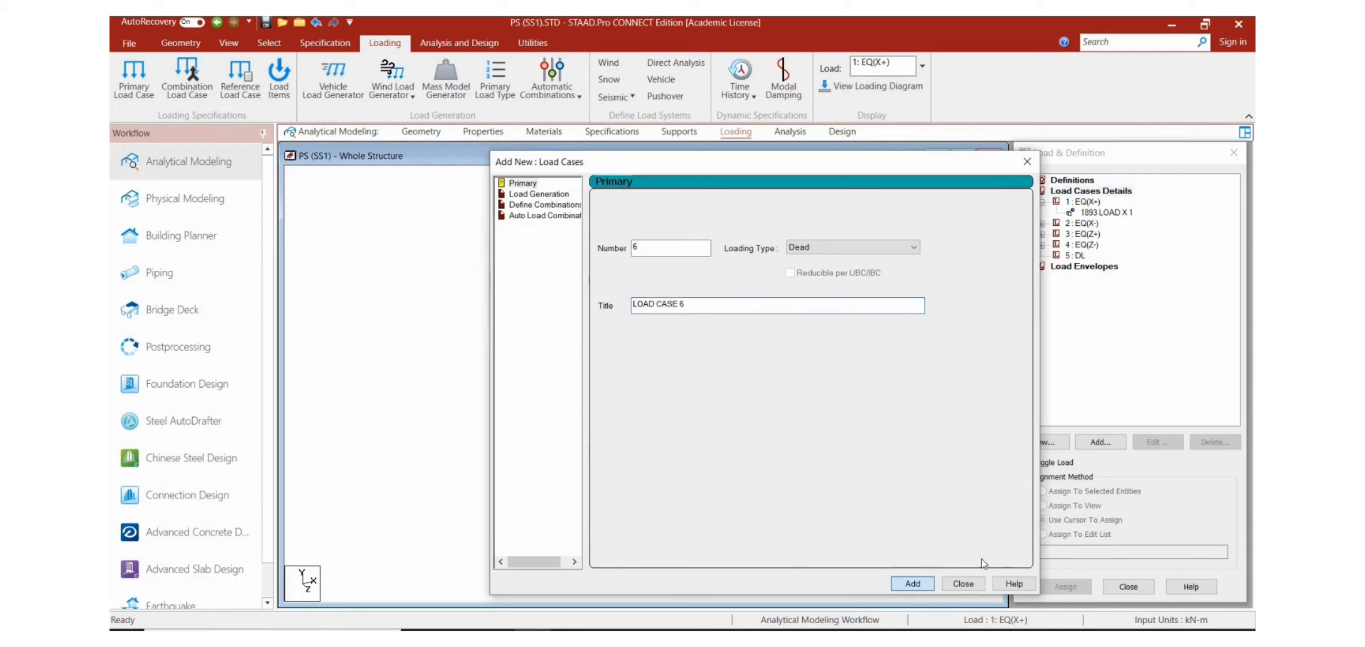
pyautogui.click(964, 584)
# Step: Add a self-weight load in the Y direction with a factor of -1 to the DL load case
pyautogui.doubleClick(1076, 257)
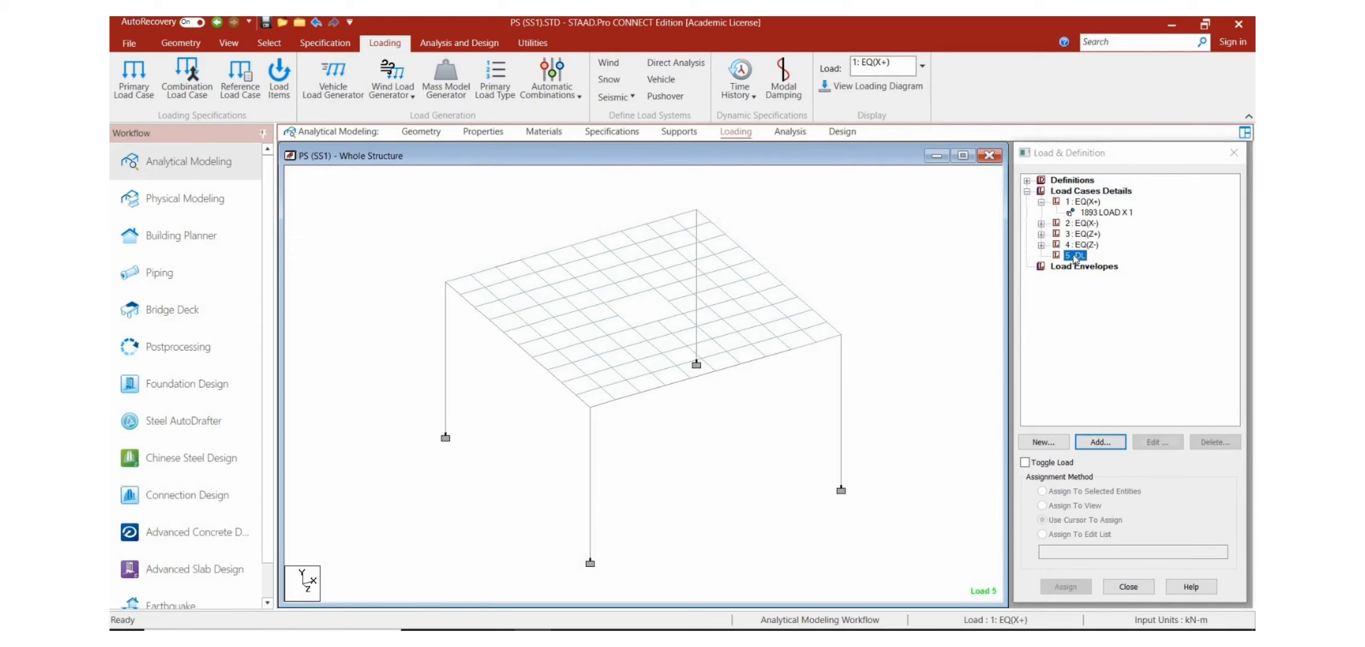
pyautogui.click(967, 262)
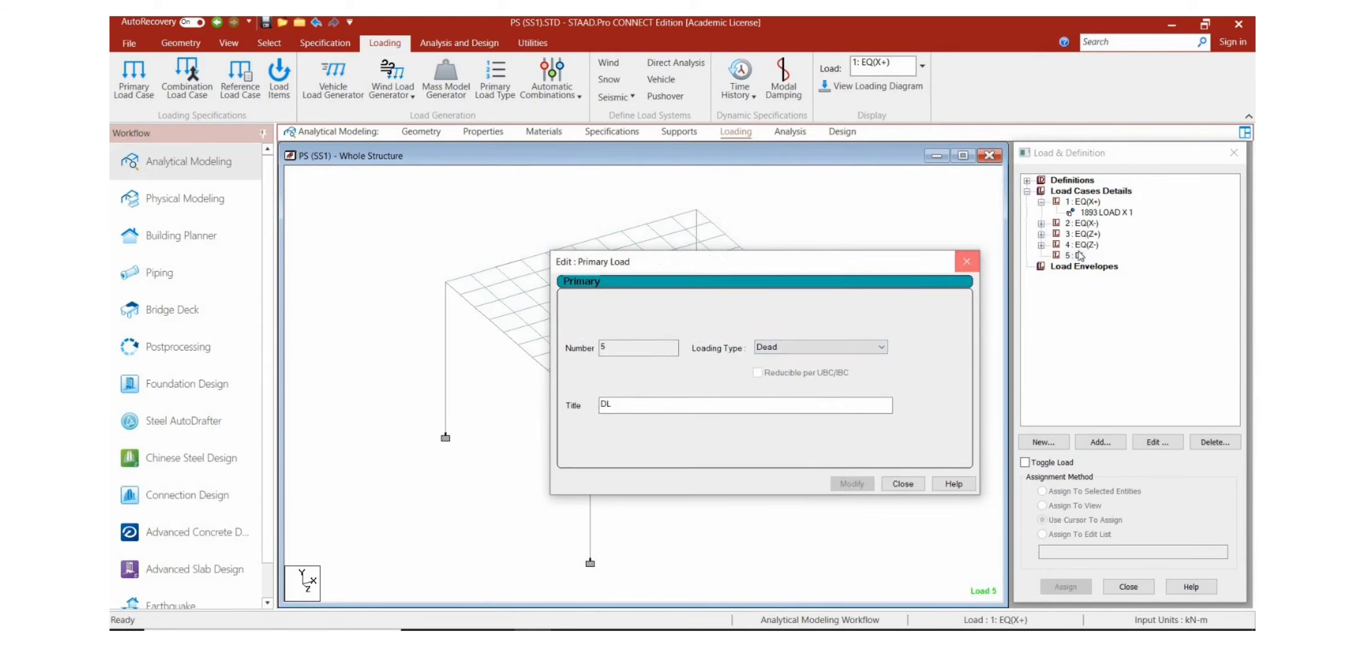
pyautogui.click(1104, 450)
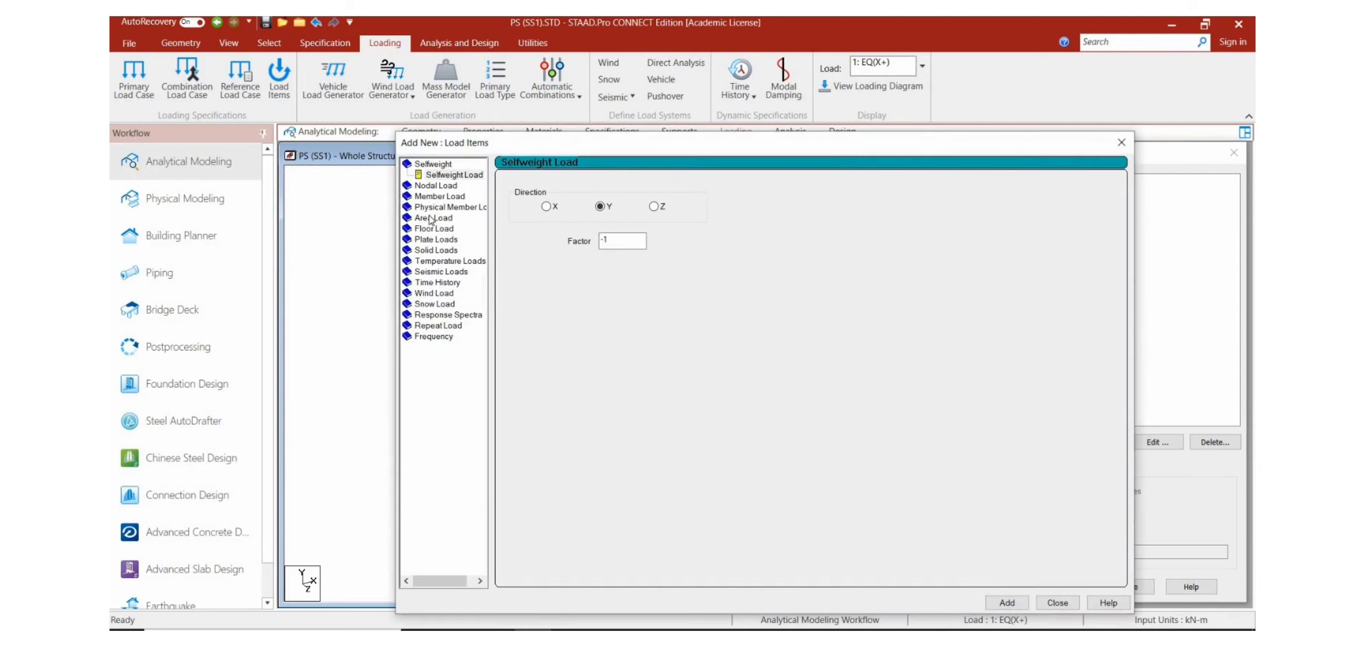
pyautogui.click(1007, 602)
pyautogui.click(1059, 603)
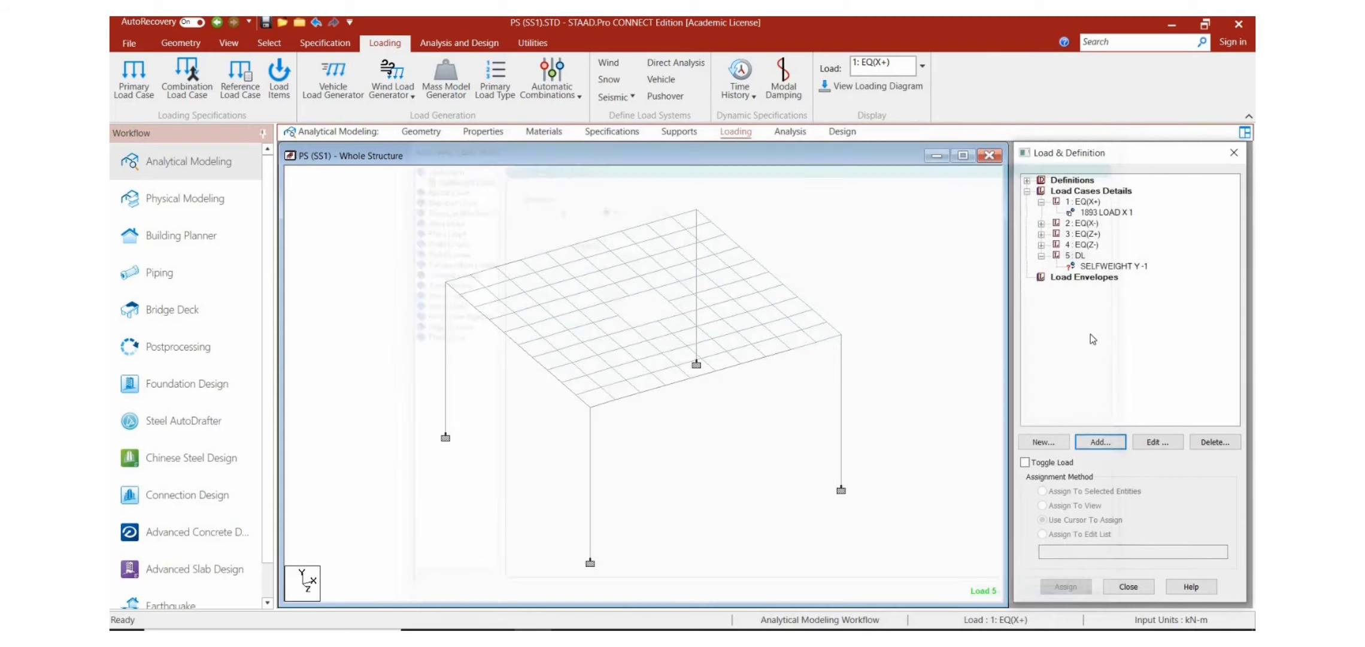
pyautogui.click(1076, 255)
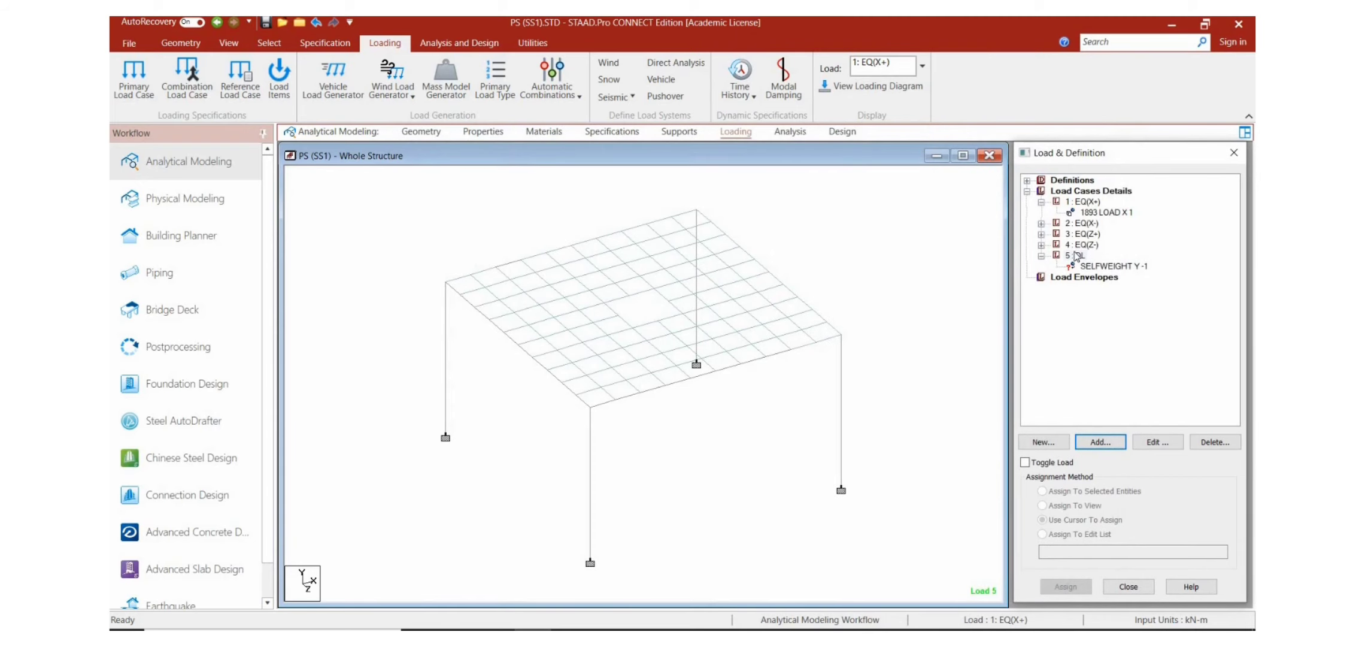
pyautogui.click(1102, 443)
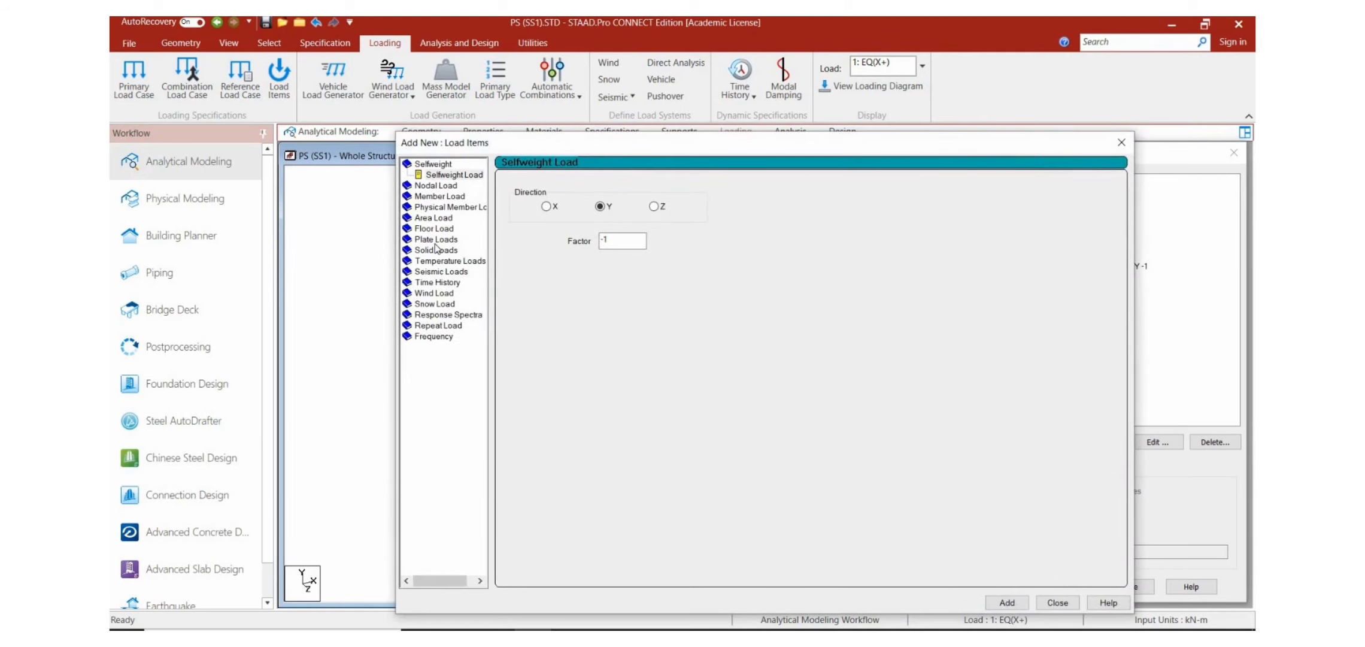
pyautogui.click(1118, 142)
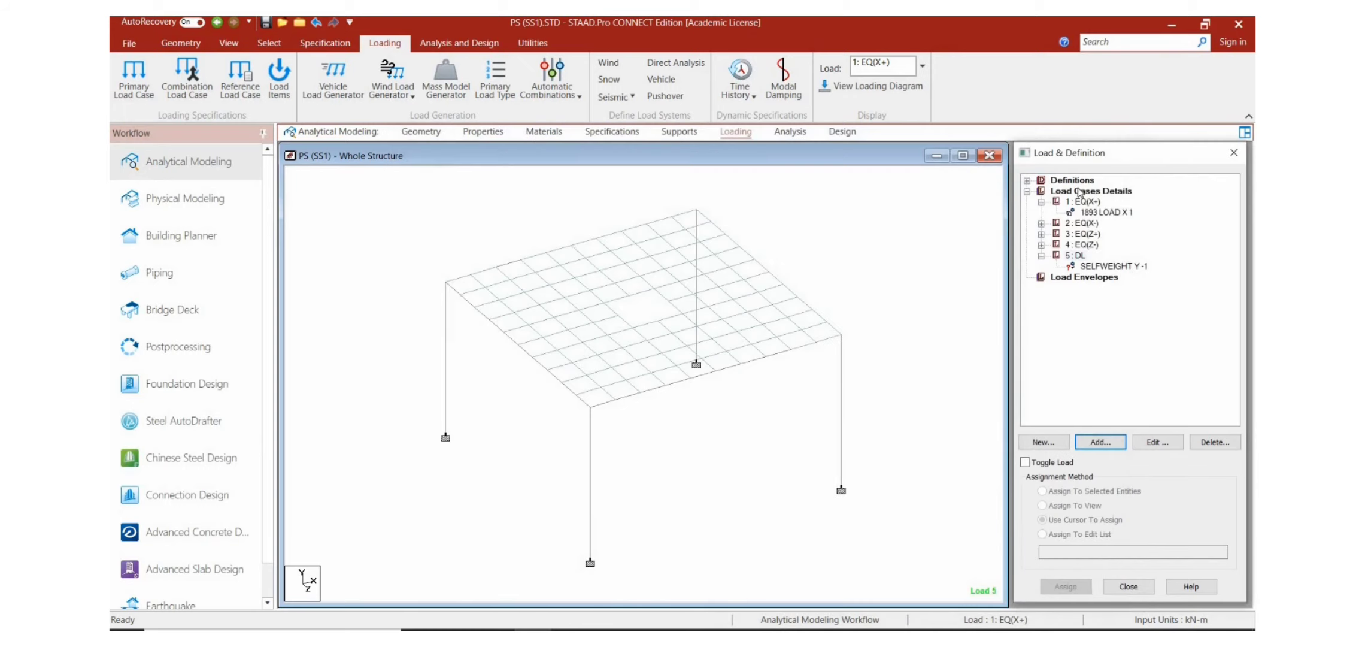
# Step: Add primary load case 6 with the Live loading type and the title LL
pyautogui.click(1079, 191)
pyautogui.click(1100, 442)
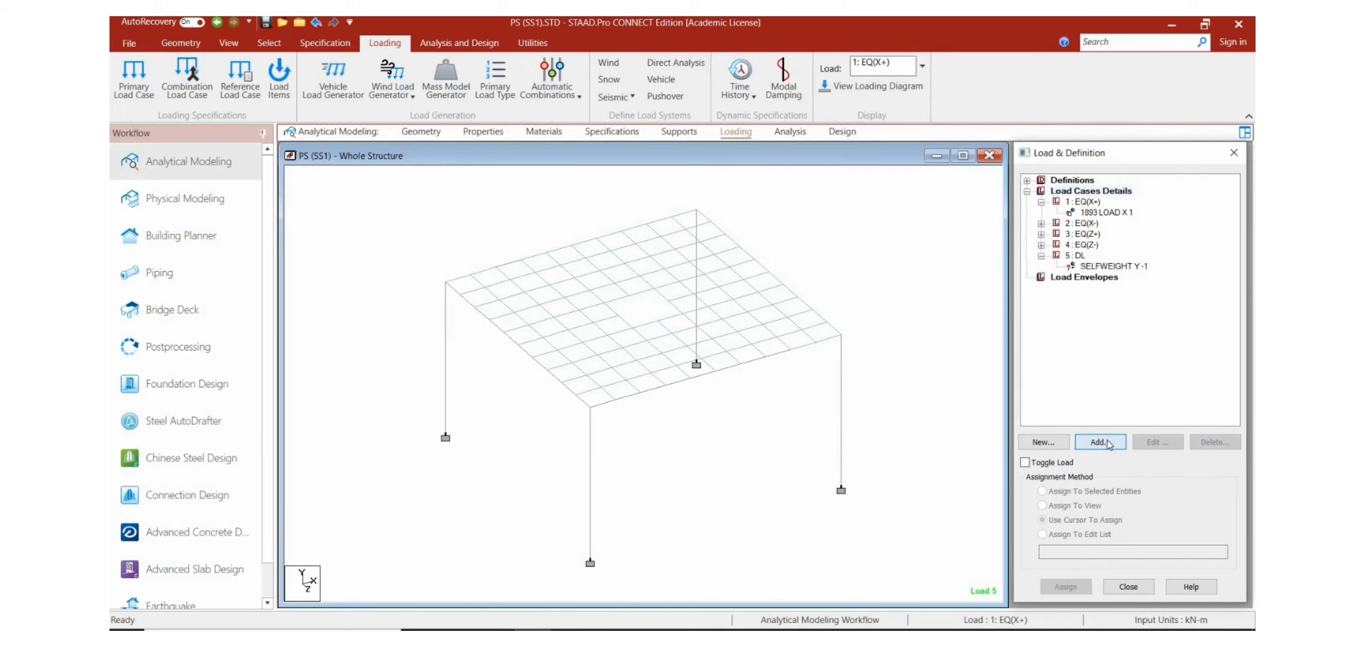
pyautogui.click(886, 247)
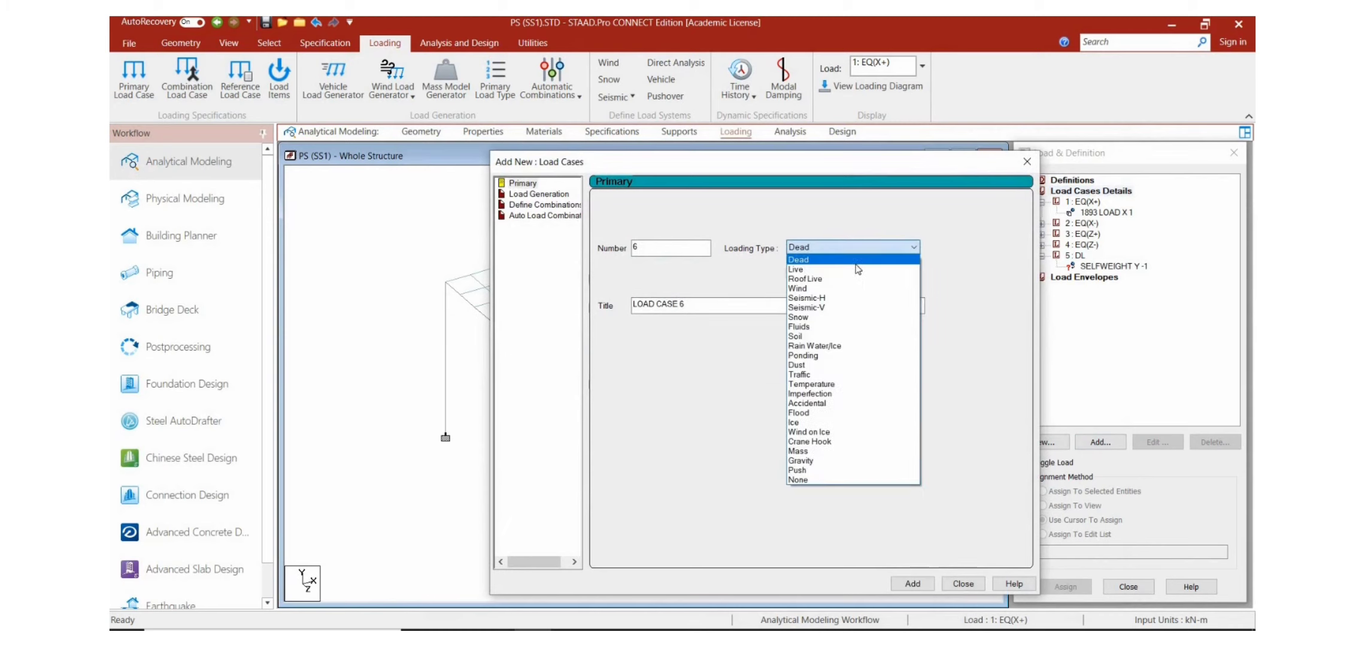
pyautogui.click(853, 269)
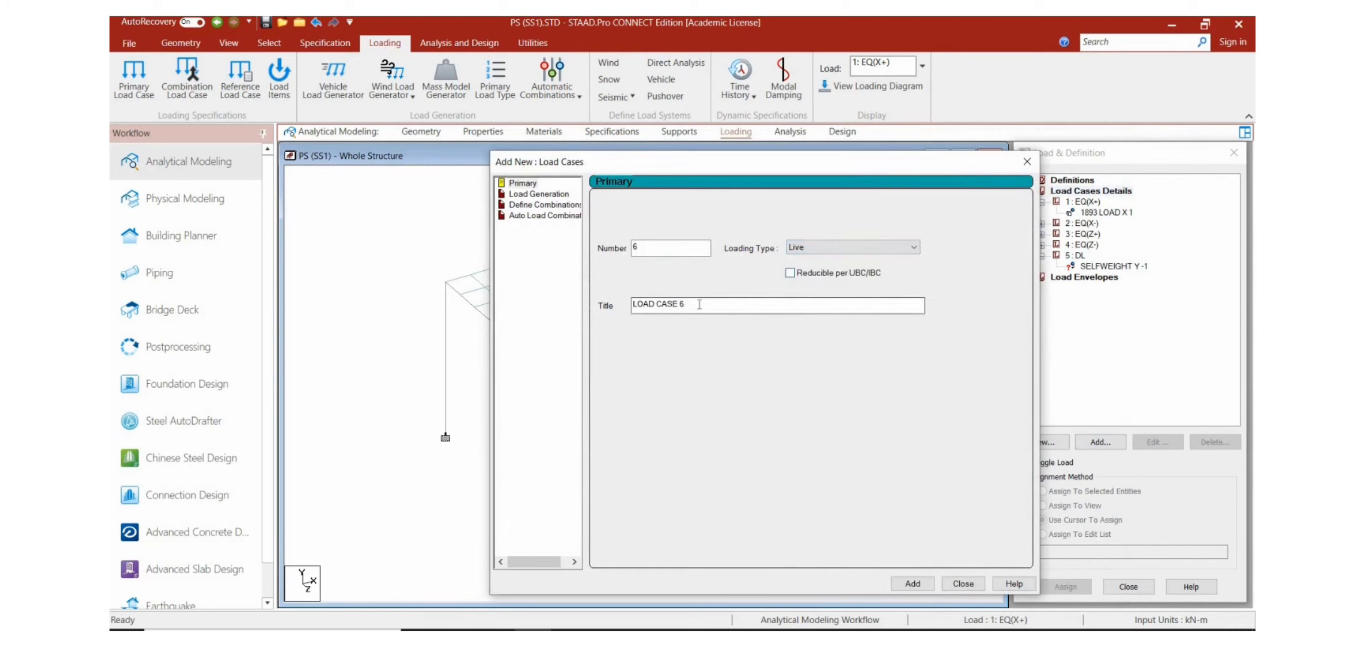
pyautogui.press('BackSpace')
pyautogui.press('BackSpace')
pyautogui.press('BackSpace')
pyautogui.press('BackSpace')
pyautogui.press('BackSpace')
pyautogui.press('BackSpace')
pyautogui.press('BackSpace')
pyautogui.press('BackSpace')
pyautogui.press('BackSpace')
pyautogui.press('BackSpace')
pyautogui.press('BackSpace')
pyautogui.write('LL')
pyautogui.click(907, 583)
pyautogui.click(958, 583)
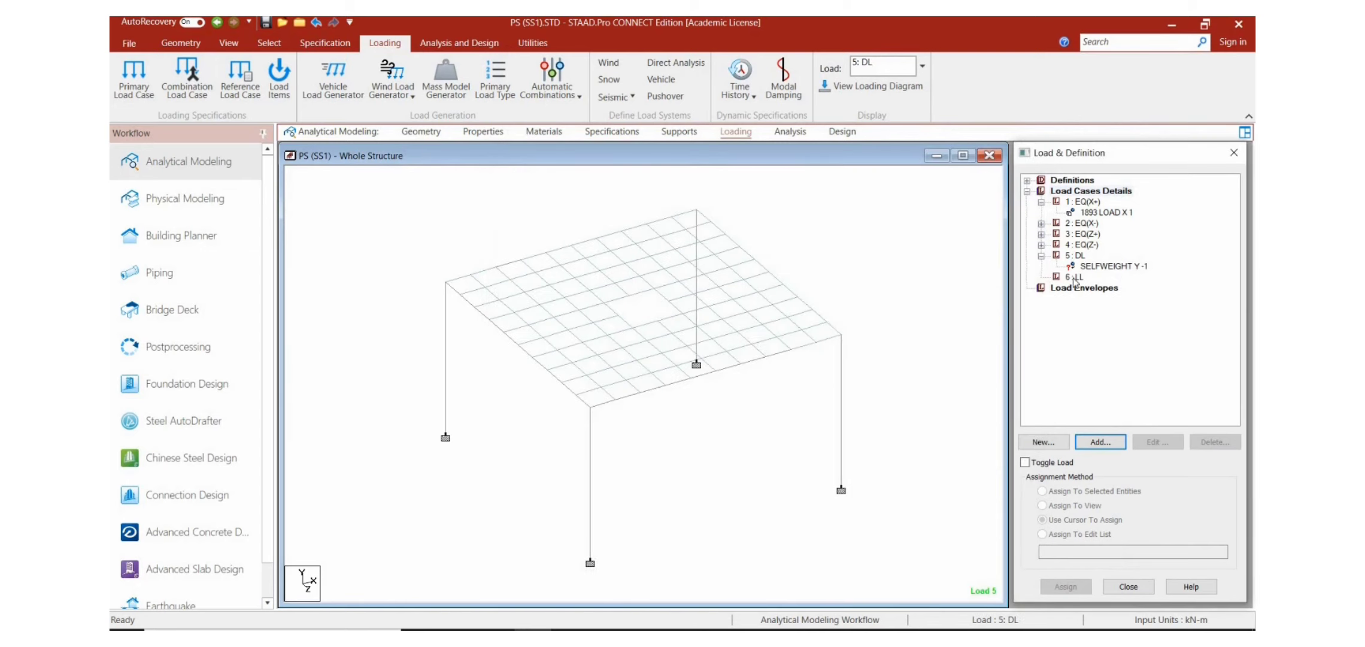
# Step: Add a full-plate pressure load of 7 kN/m2 in the Local Z direction to the LL load case
pyautogui.click(1075, 276)
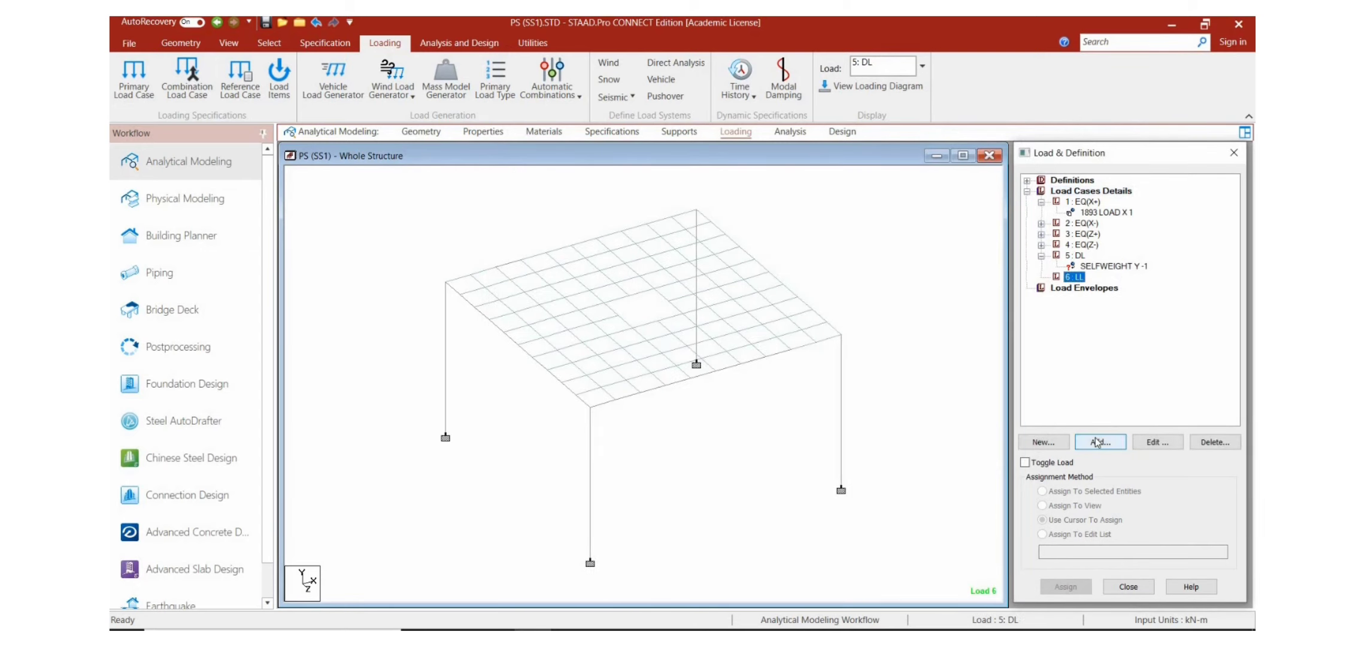
pyautogui.click(1097, 442)
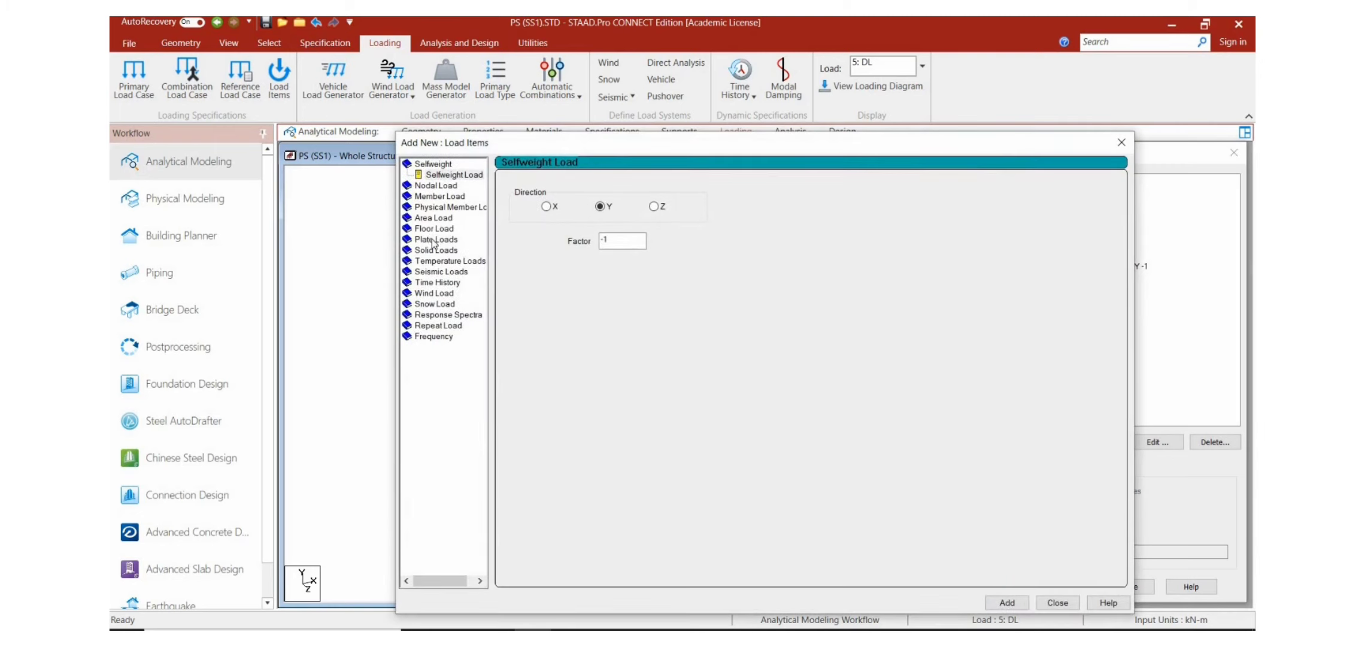
pyautogui.click(432, 240)
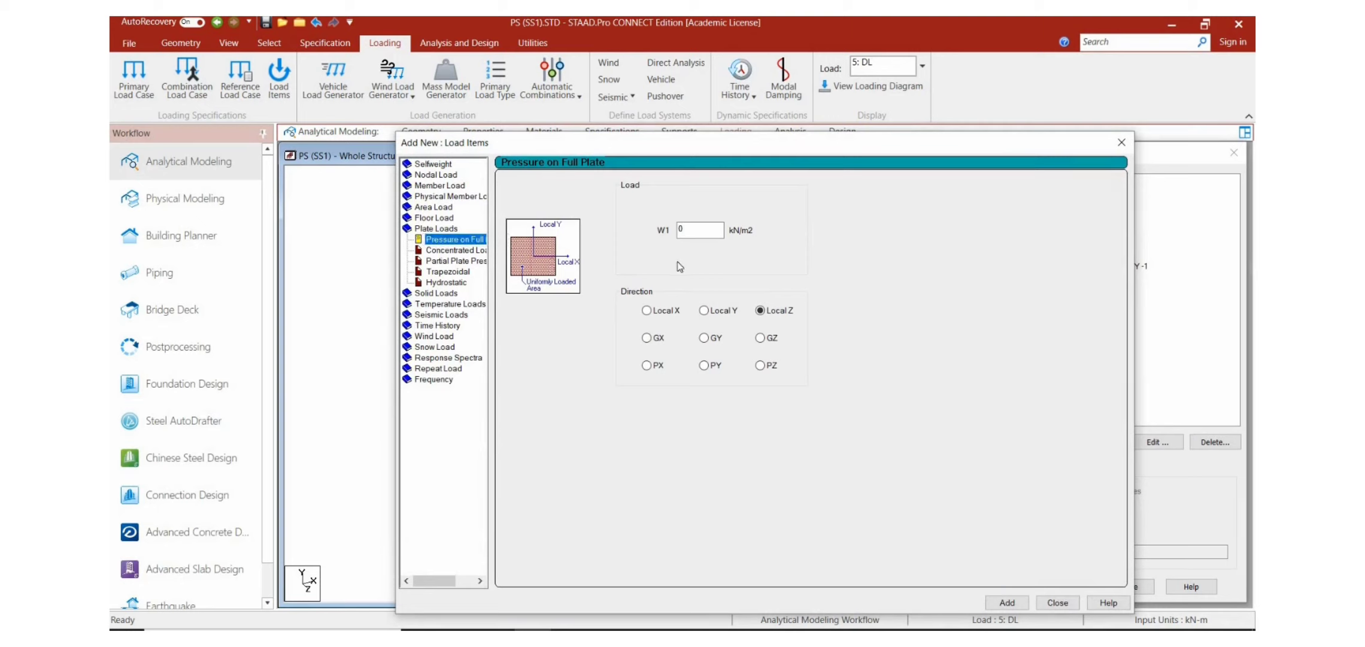
pyautogui.click(698, 231)
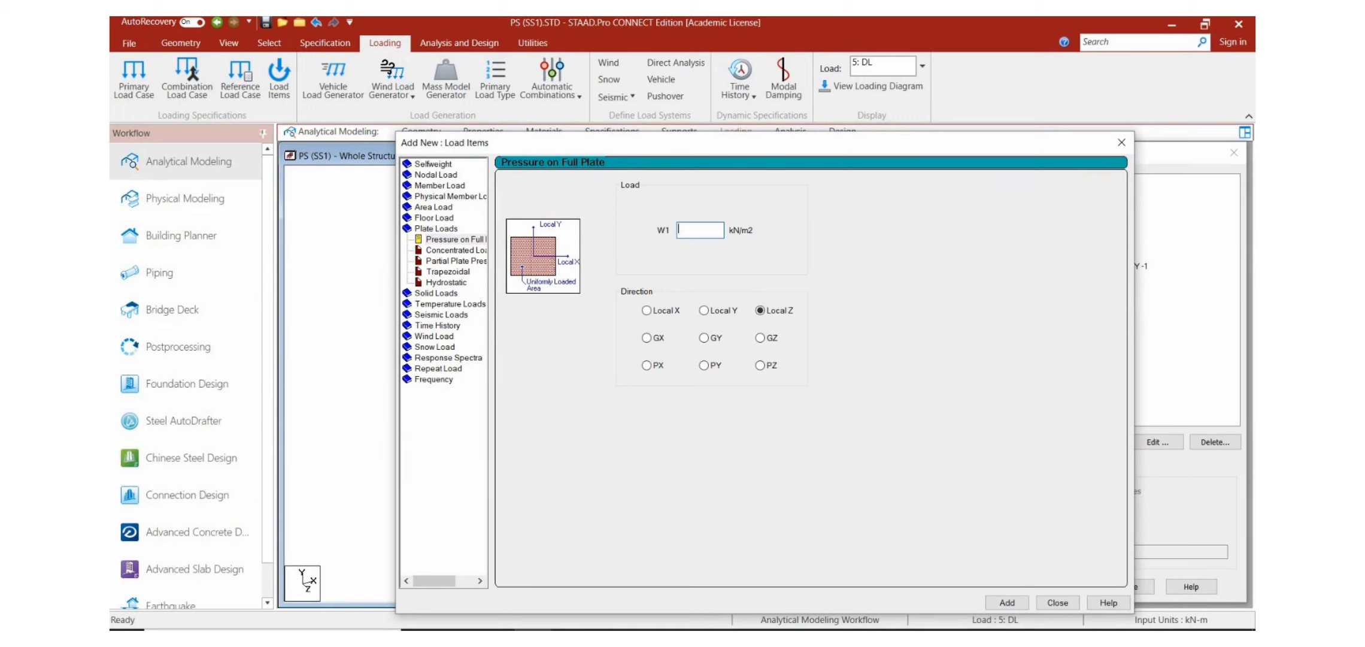
pyautogui.write('7')
pyautogui.click(1008, 603)
pyautogui.click(1057, 602)
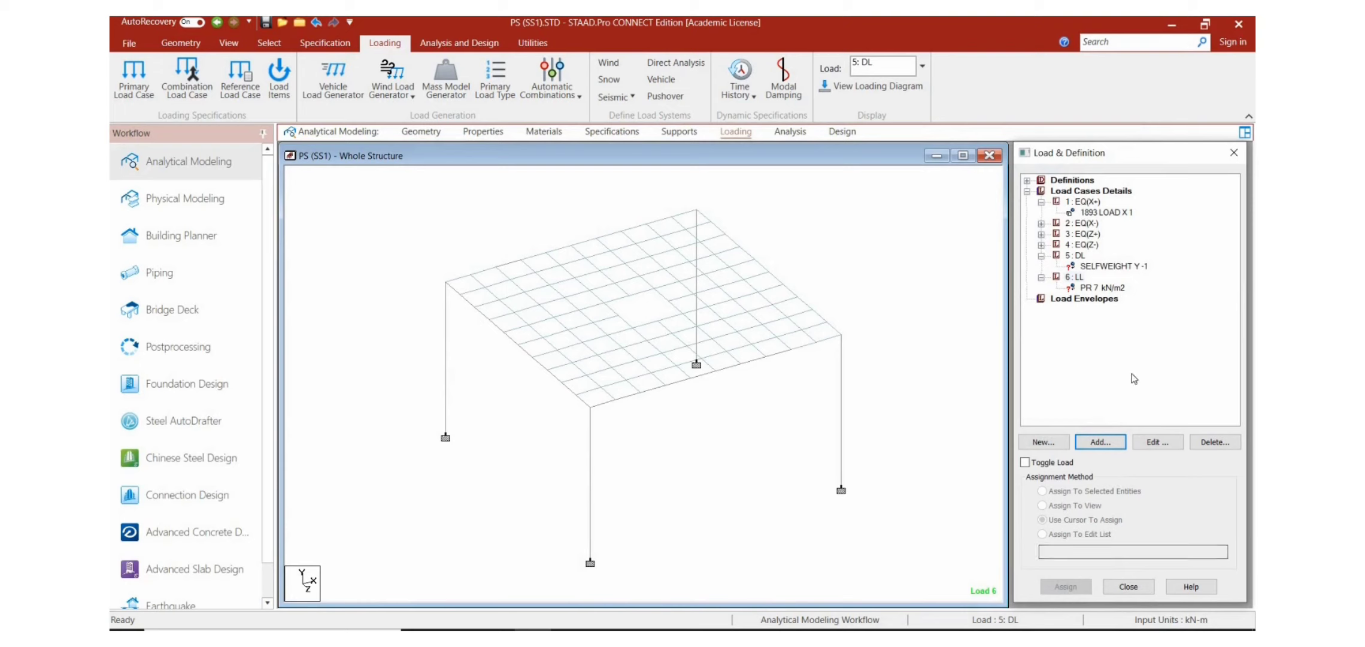
# Step: Assign the DL self-weight load to the entire structure in view
pyautogui.click(1121, 266)
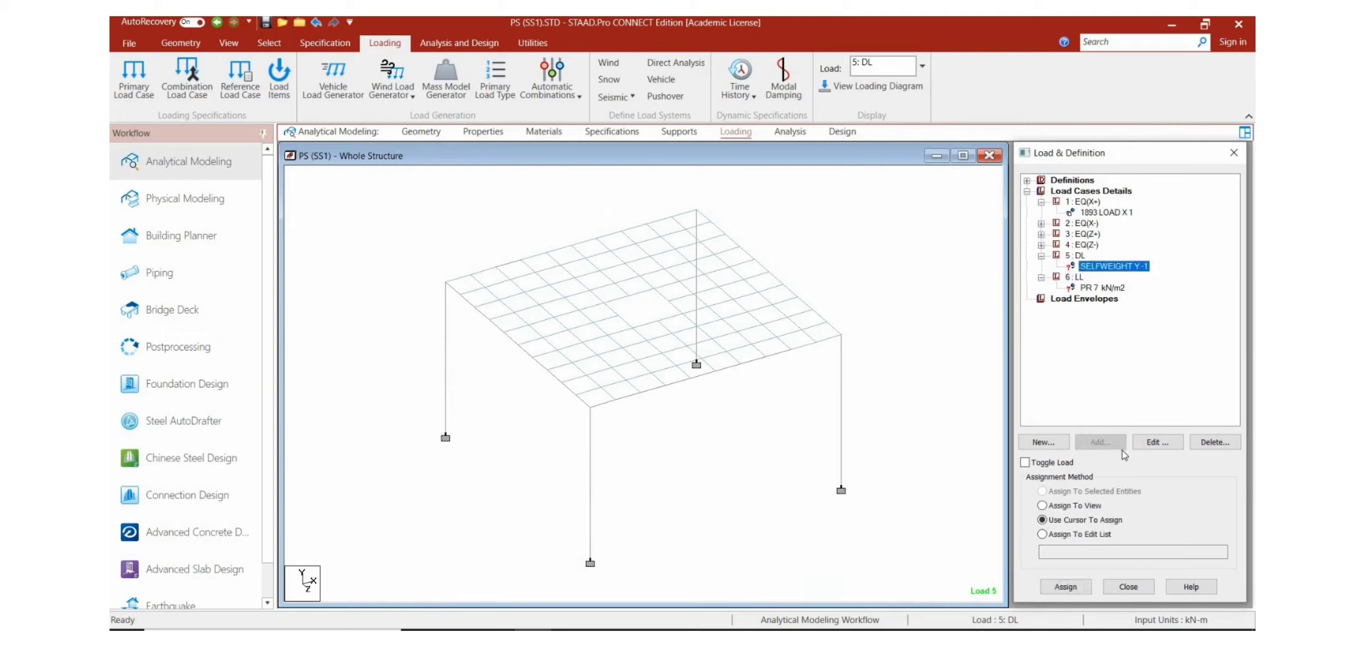
pyautogui.click(1067, 504)
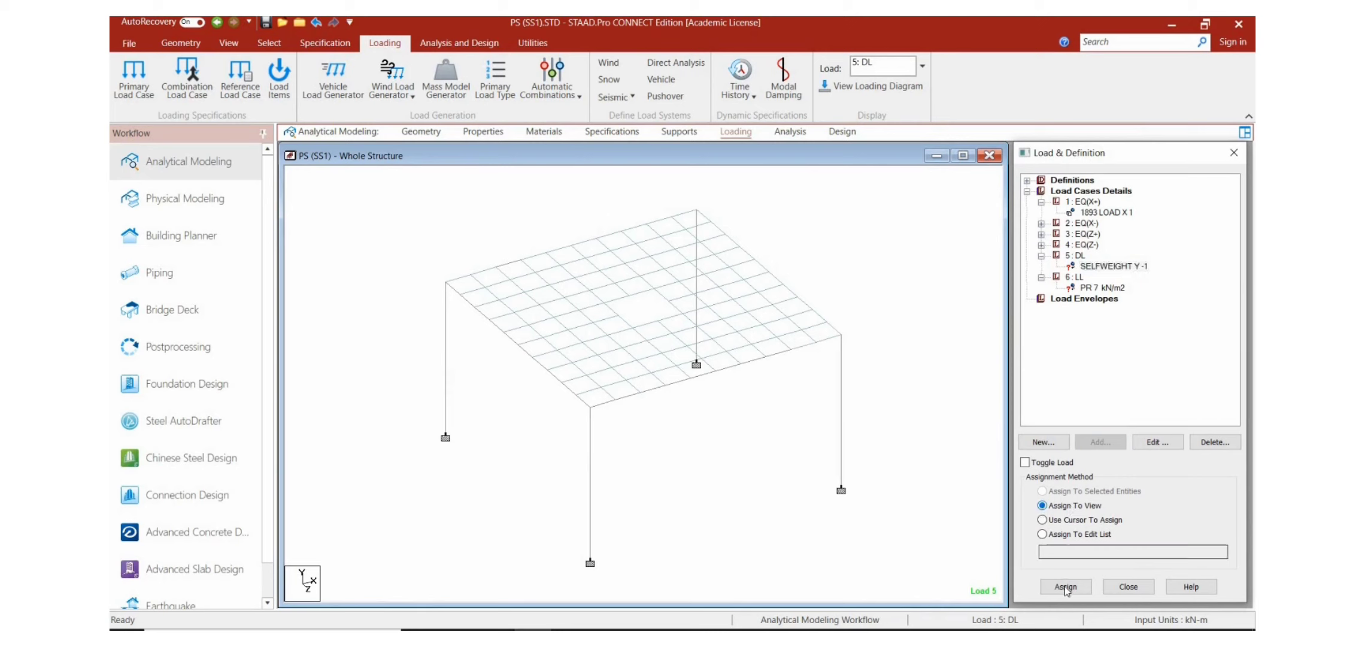
pyautogui.click(1065, 586)
pyautogui.click(1141, 415)
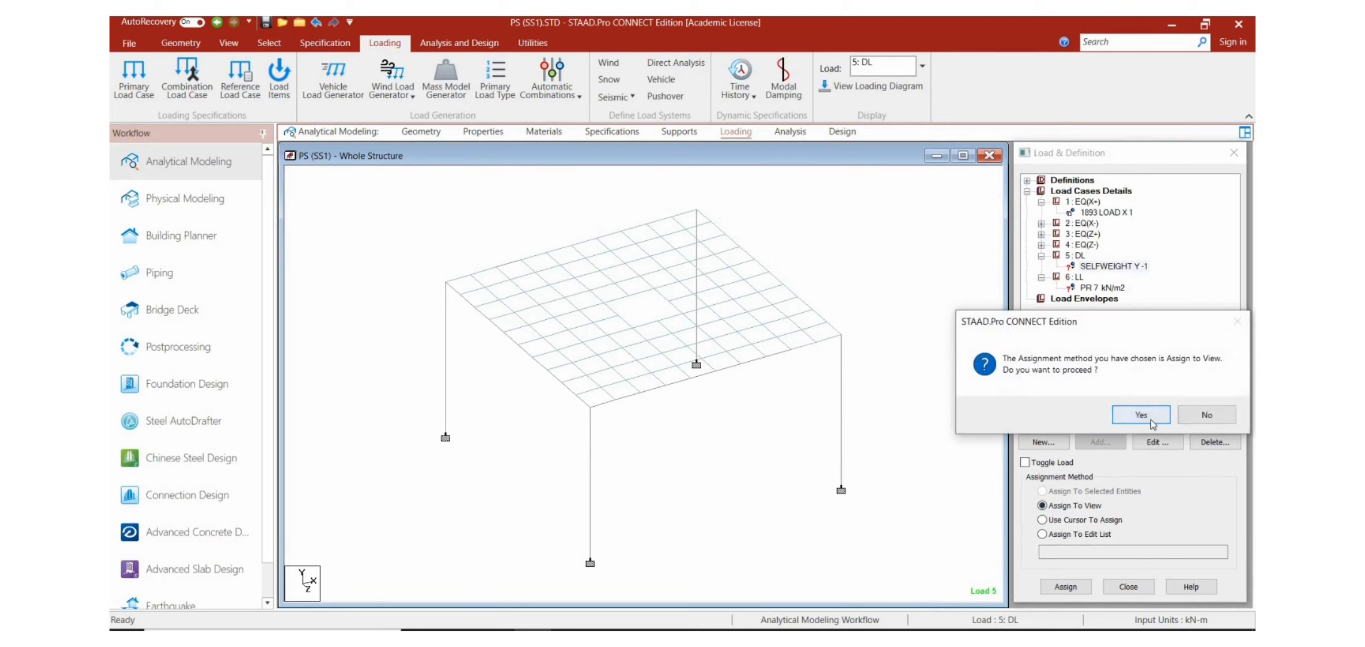
# Step: Assign the 7 kN/m2 pressure load of the LL case to all slab plates in view
pyautogui.click(1104, 288)
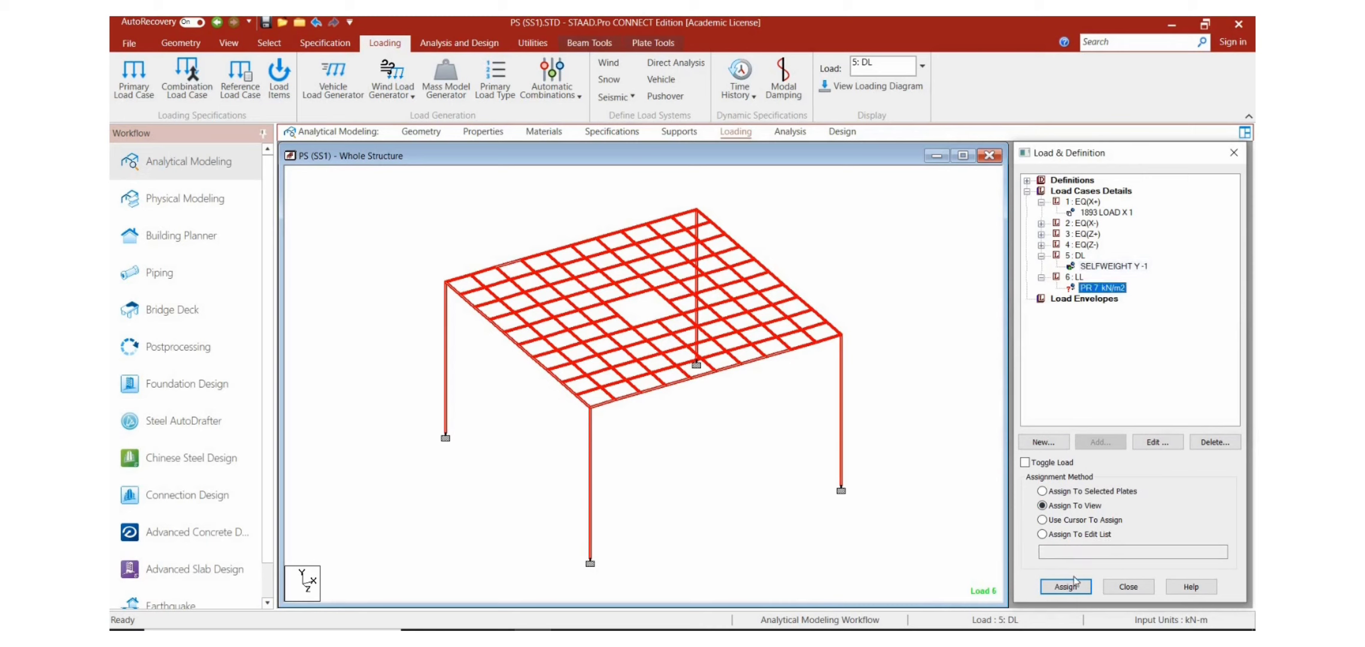
pyautogui.click(1066, 587)
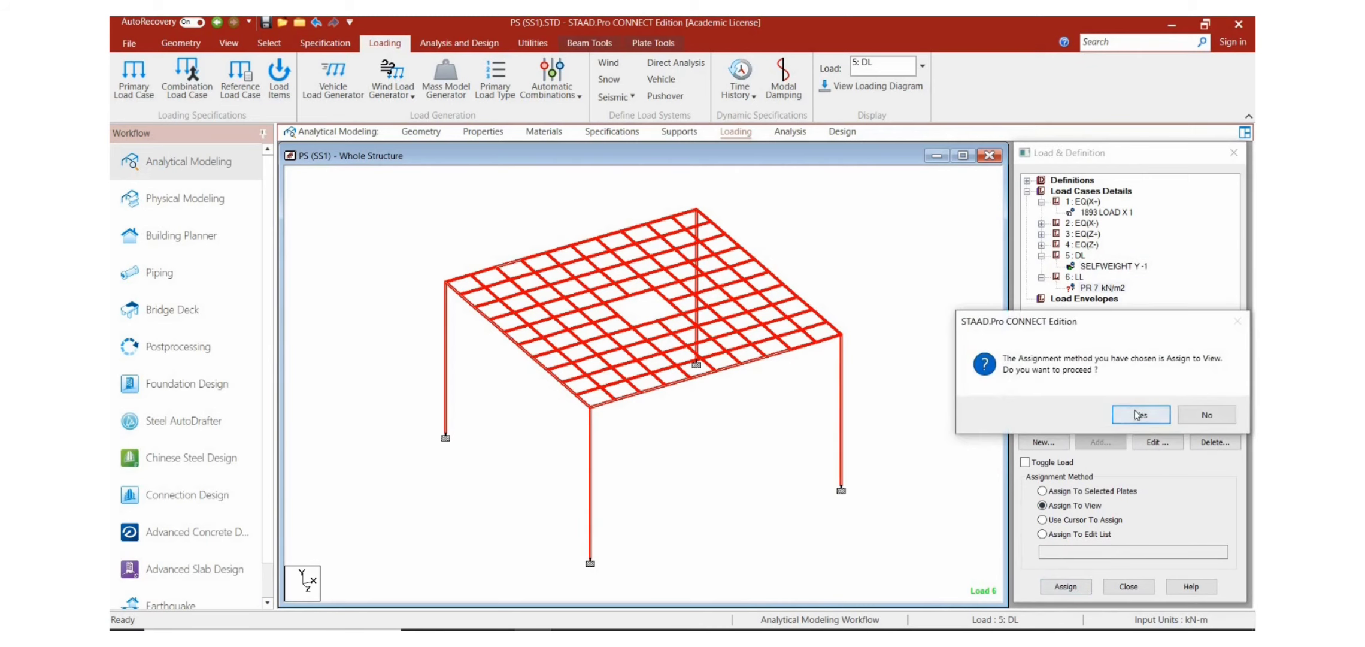
pyautogui.click(1135, 414)
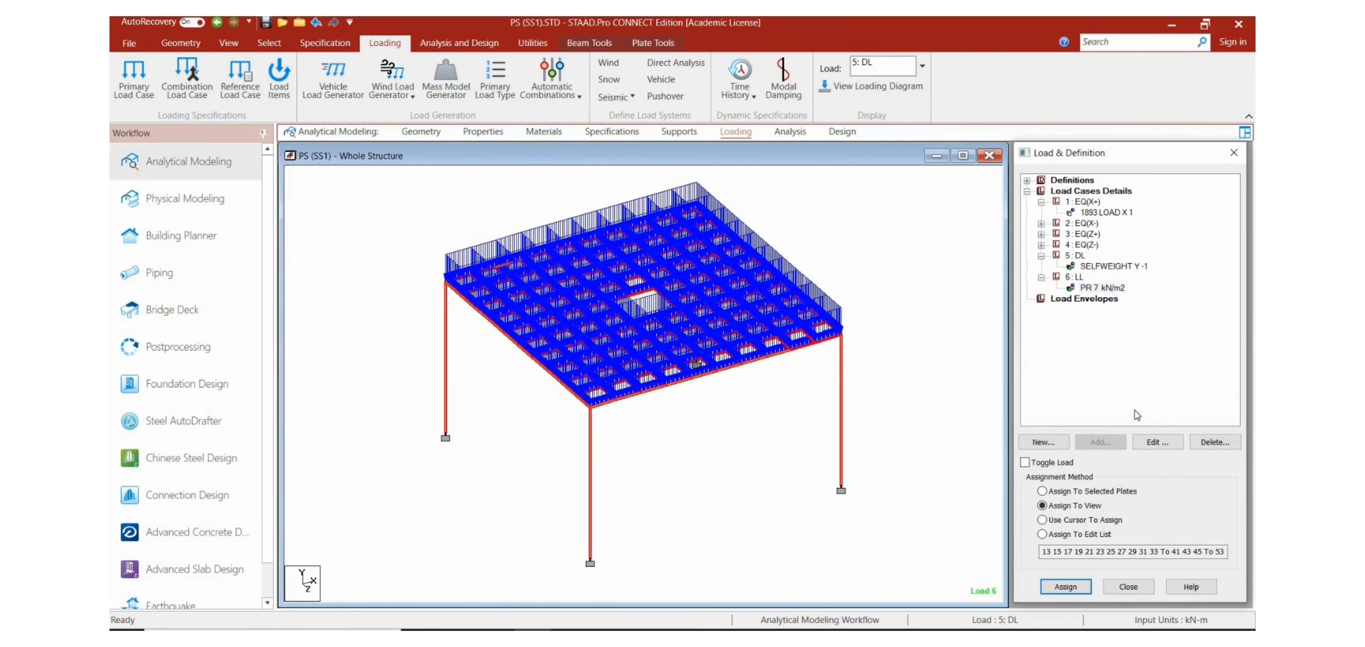
# Step: Start defining load combination 7 of the Normal type and name it 1.5(DL+LL)
pyautogui.click(1091, 191)
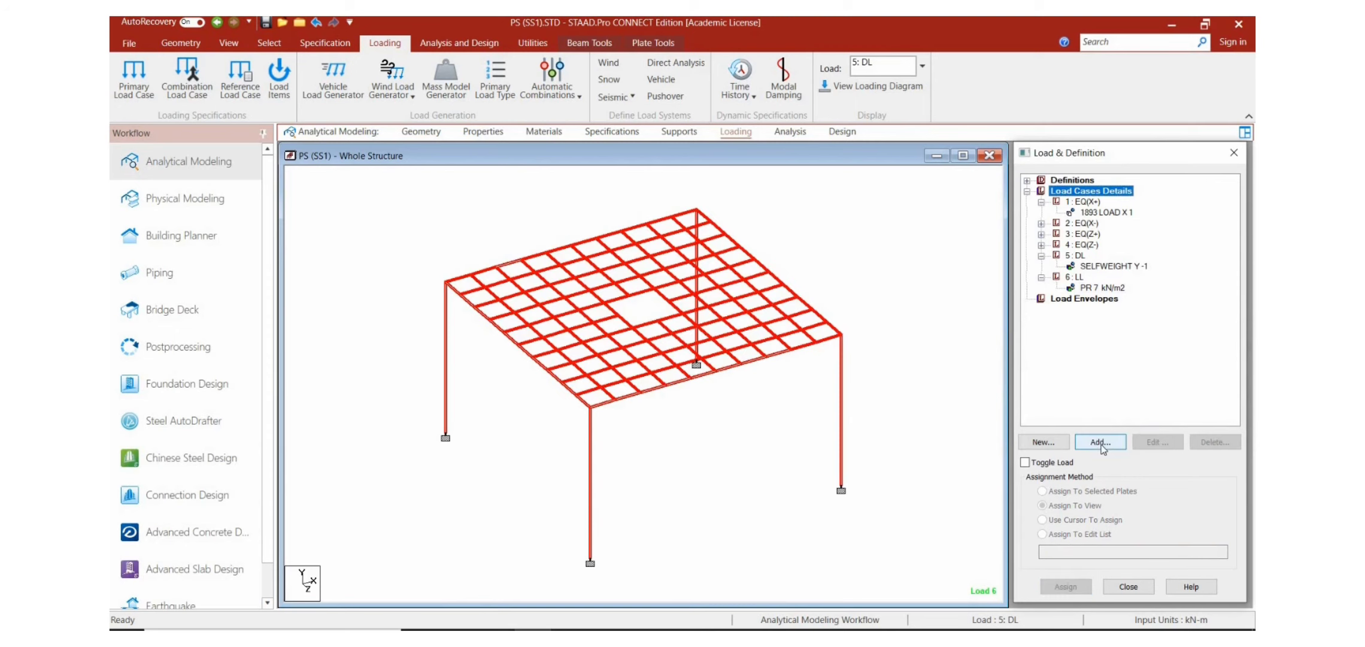
pyautogui.click(1098, 442)
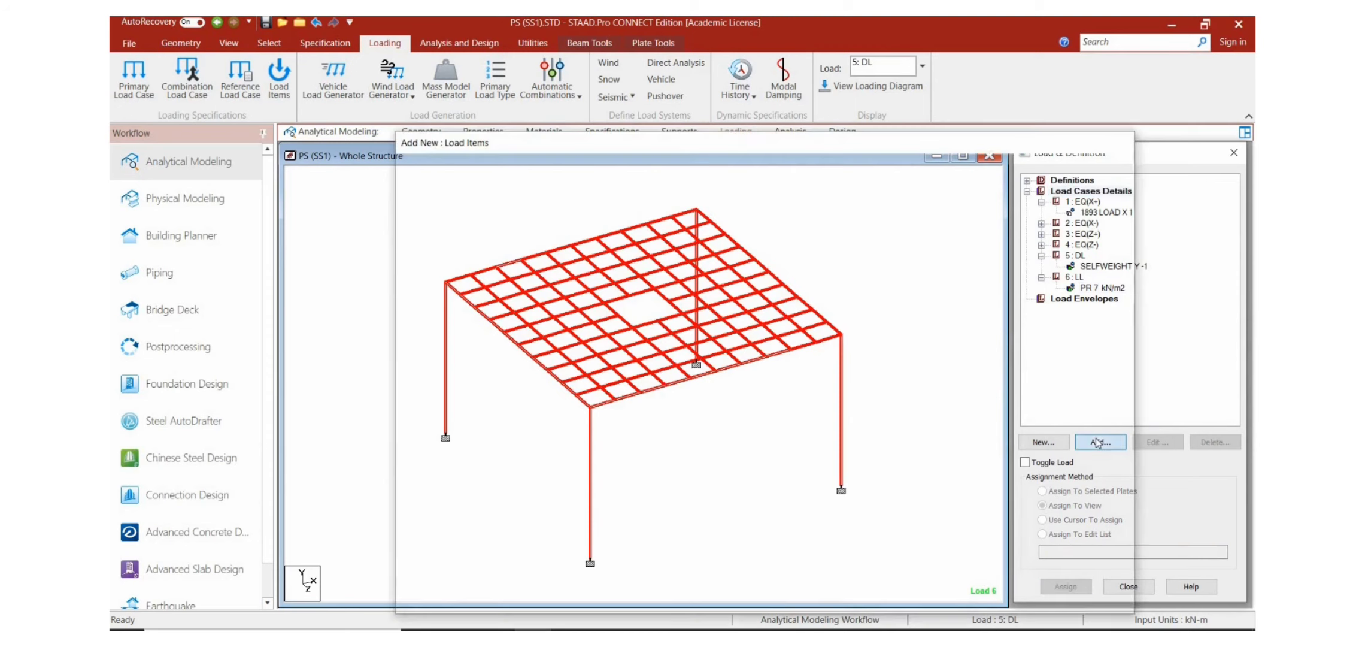
pyautogui.click(537, 205)
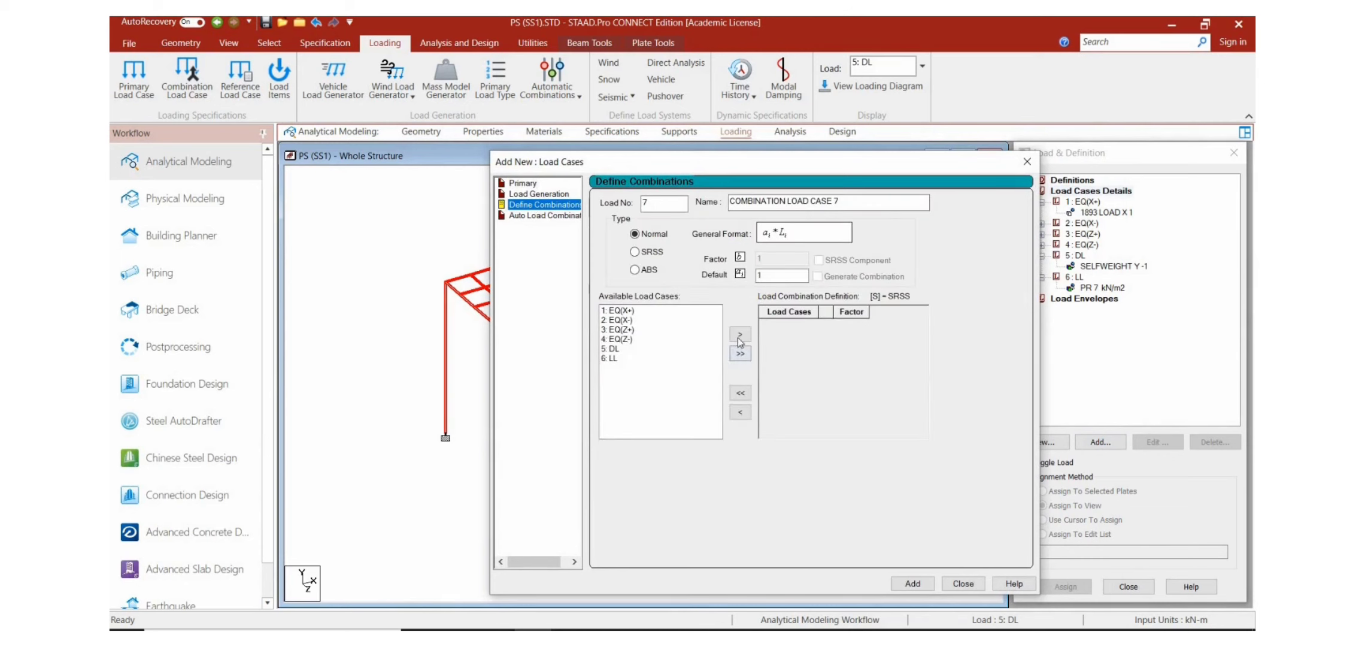
pyautogui.click(847, 200)
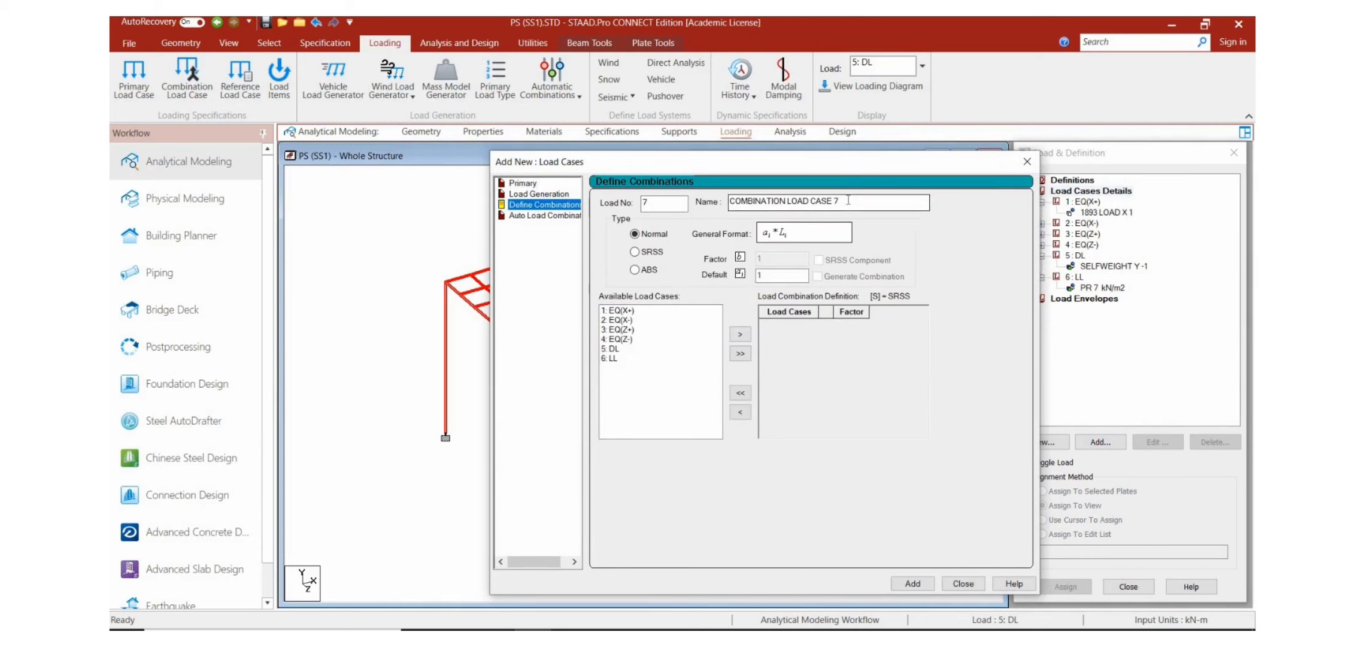
pyautogui.press('BackSpace')
pyautogui.press('BackSpace')
pyautogui.press('BackSpace')
pyautogui.press('BackSpace')
pyautogui.press('BackSpace')
pyautogui.press('BackSpace')
pyautogui.press('BackSpace')
pyautogui.press('BackSpace')
pyautogui.press('BackSpace')
pyautogui.press('BackSpace')
pyautogui.press('BackSpace')
pyautogui.press('BackSpace')
pyautogui.press('BackSpace')
pyautogui.press('BackSpace')
pyautogui.press('BackSpace')
pyautogui.press('BackSpace')
pyautogui.press('BackSpace')
pyautogui.press('BackSpace')
pyautogui.press('BackSpace')
pyautogui.press('BackSpace')
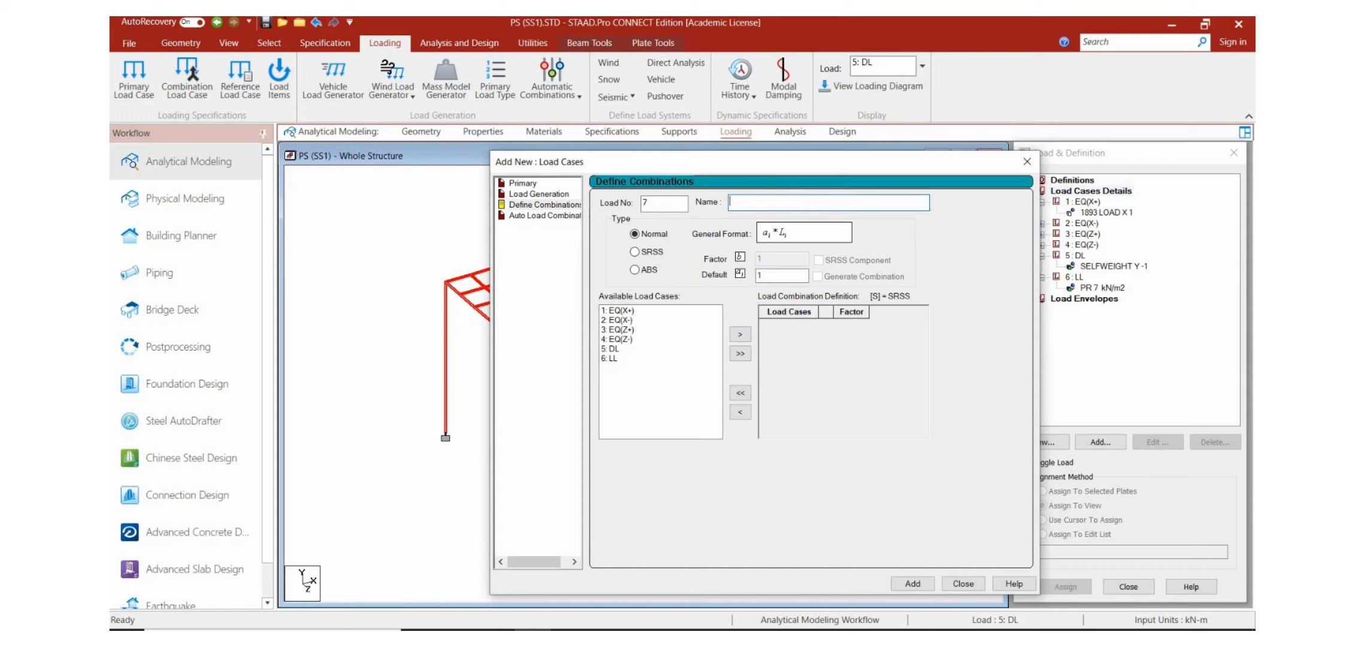
pyautogui.write('1.5(DL+LL')
# Step: Include the DL and LL cases in combination 7 with a factor of 1.5 each and add the combination
pyautogui.click(613, 349)
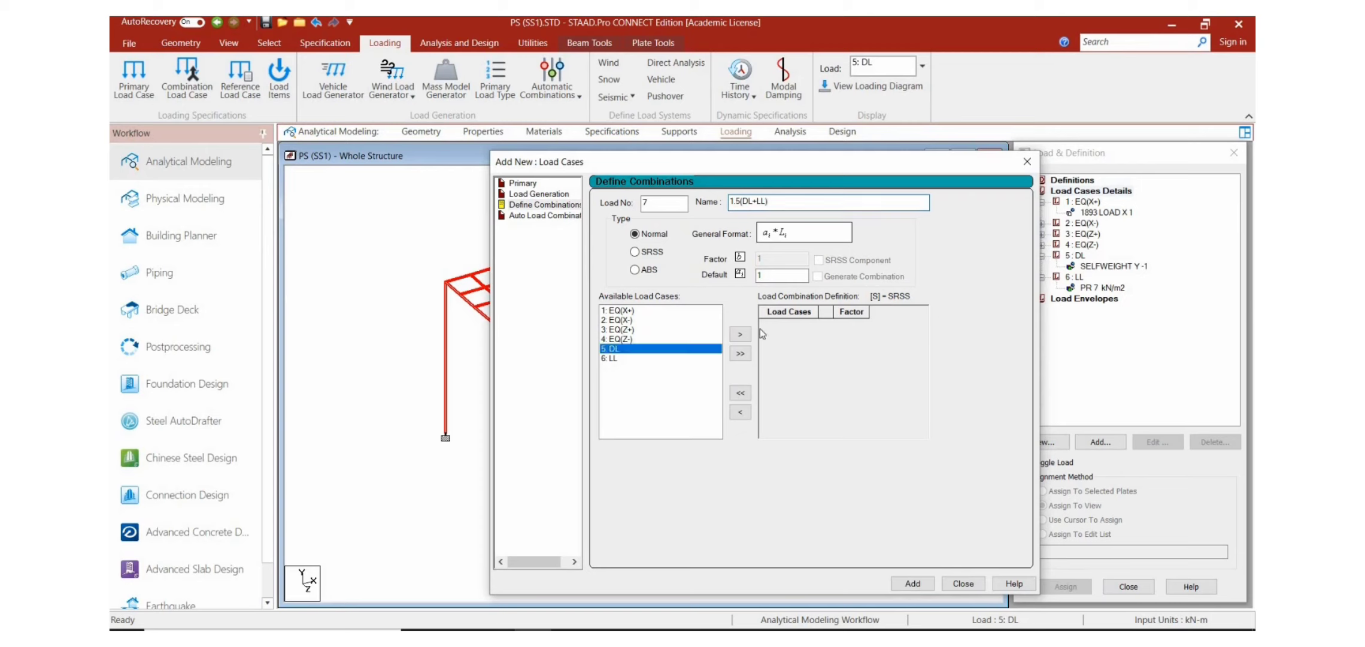
pyautogui.click(740, 334)
pyautogui.click(613, 349)
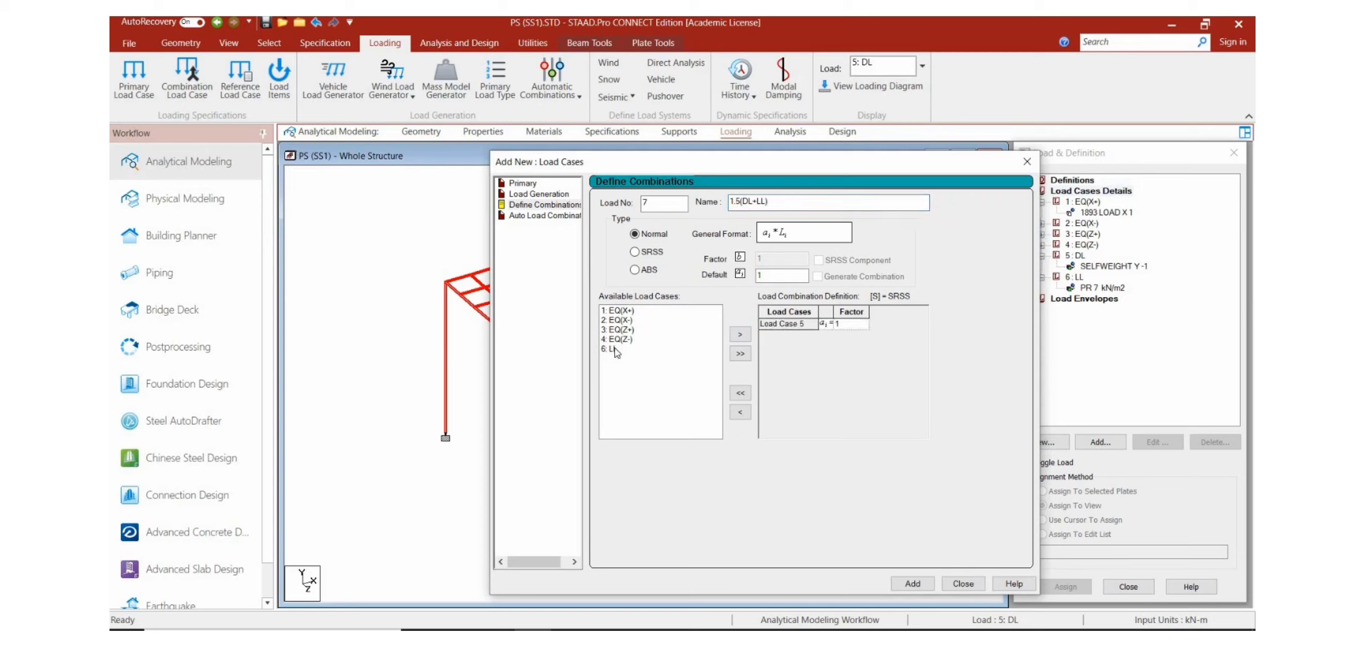
pyautogui.click(738, 335)
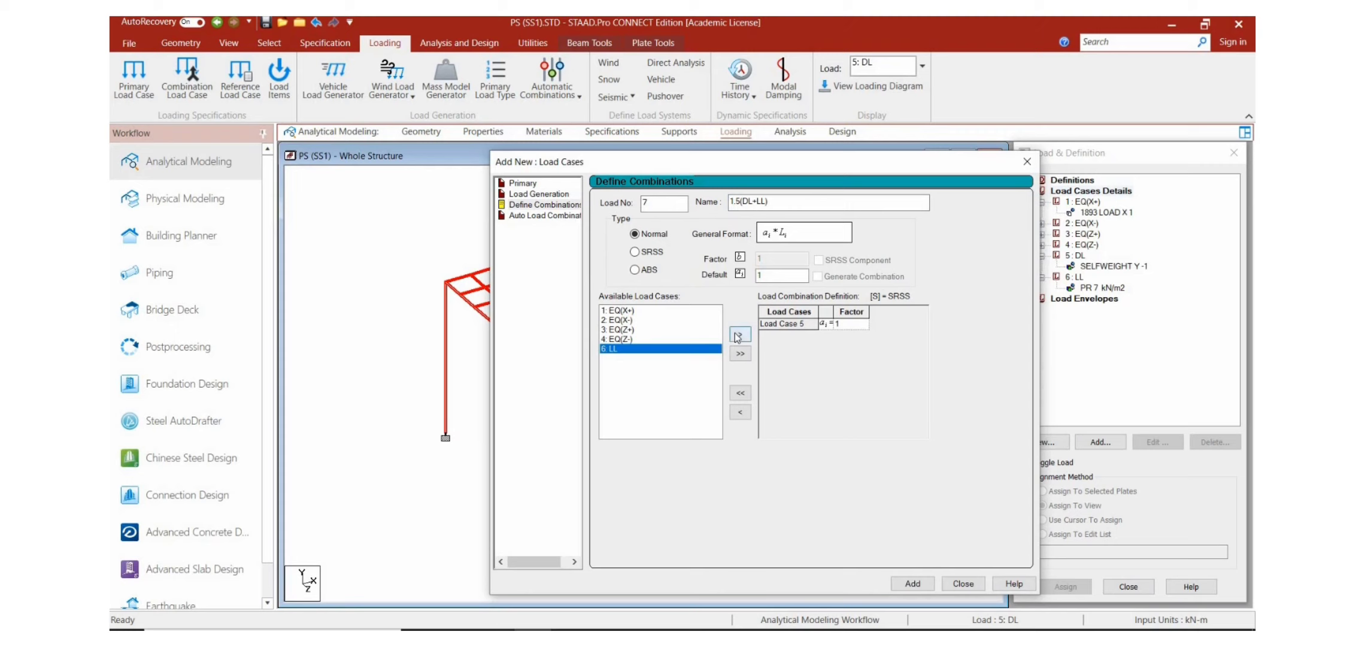
pyautogui.click(854, 323)
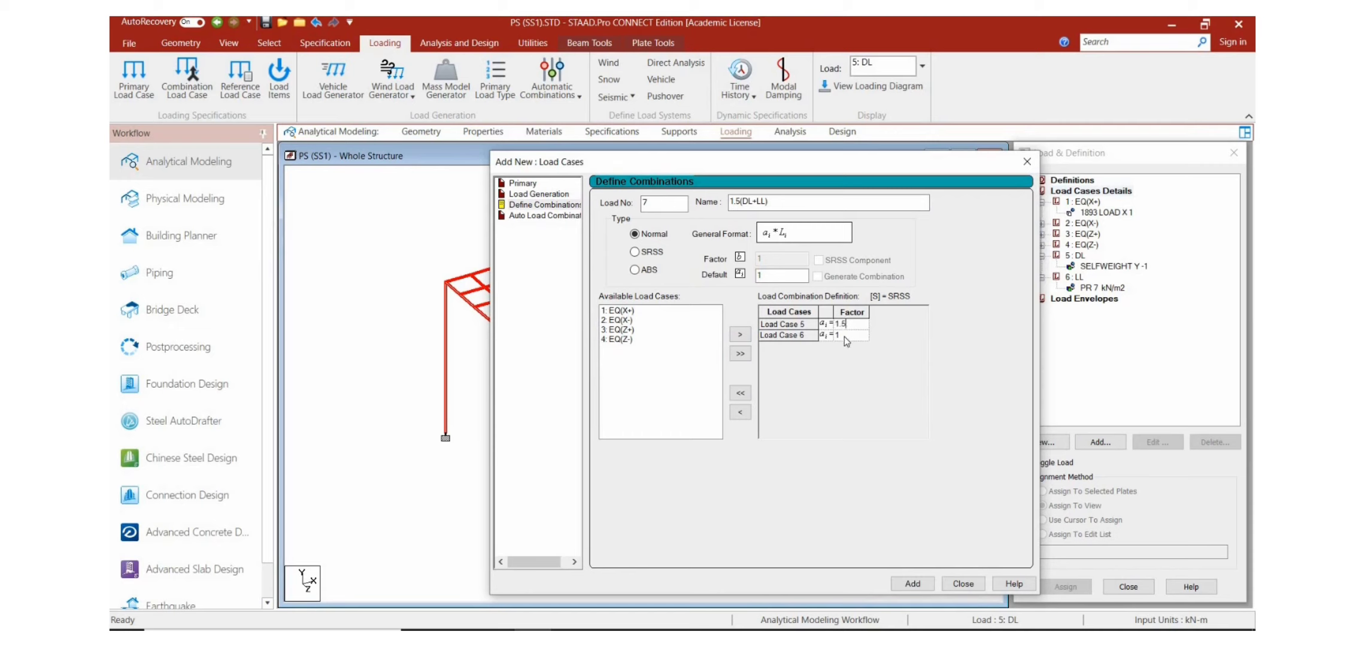
pyautogui.click(845, 336)
pyautogui.click(912, 583)
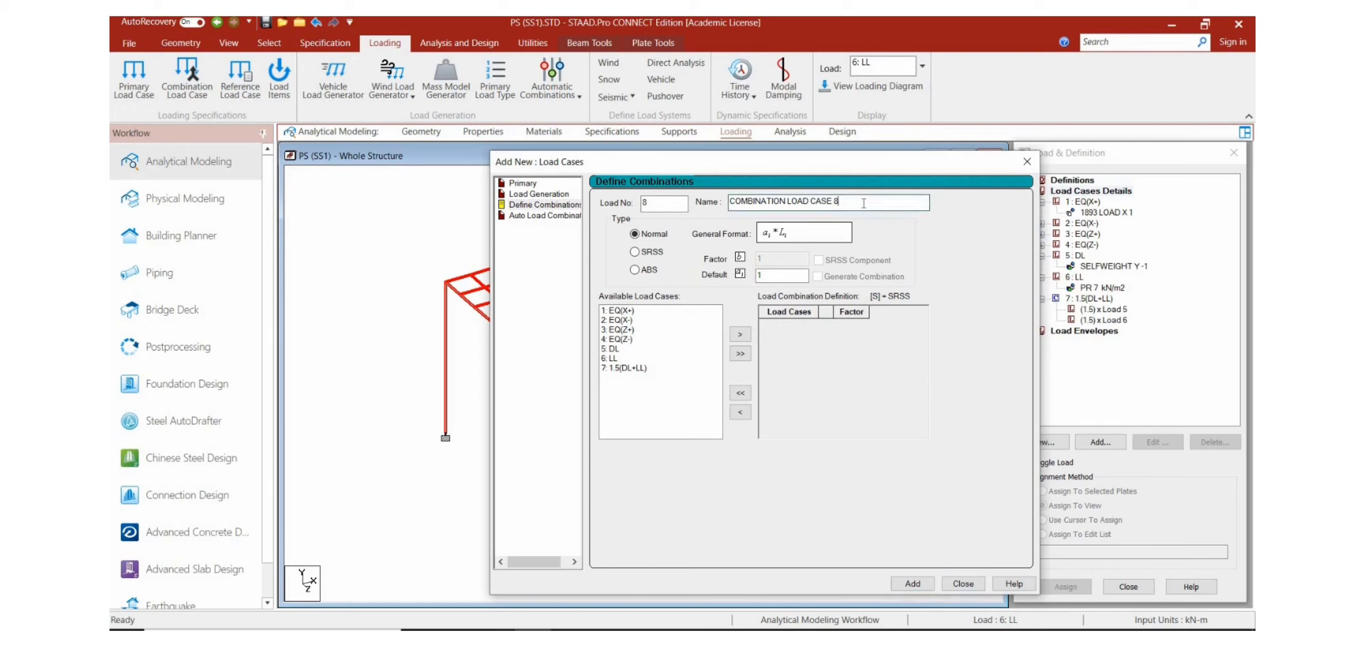
# Step: Name load combination 8 as 1.5(DL+EQ)
pyautogui.press('BackSpace')
pyautogui.press('BackSpace')
pyautogui.press('BackSpace')
pyautogui.press('BackSpace')
pyautogui.press('BackSpace')
pyautogui.press('BackSpace')
pyautogui.press('BackSpace')
pyautogui.press('BackSpace')
pyautogui.press('BackSpace')
pyautogui.press('BackSpace')
pyautogui.press('BackSpace')
pyautogui.press('BackSpace')
pyautogui.press('BackSpace')
pyautogui.press('BackSpace')
pyautogui.press('BackSpace')
pyautogui.press('BackSpace')
pyautogui.press('BackSpace')
pyautogui.press('BackSpace')
pyautogui.press('BackSpace')
pyautogui.press('BackSpace')
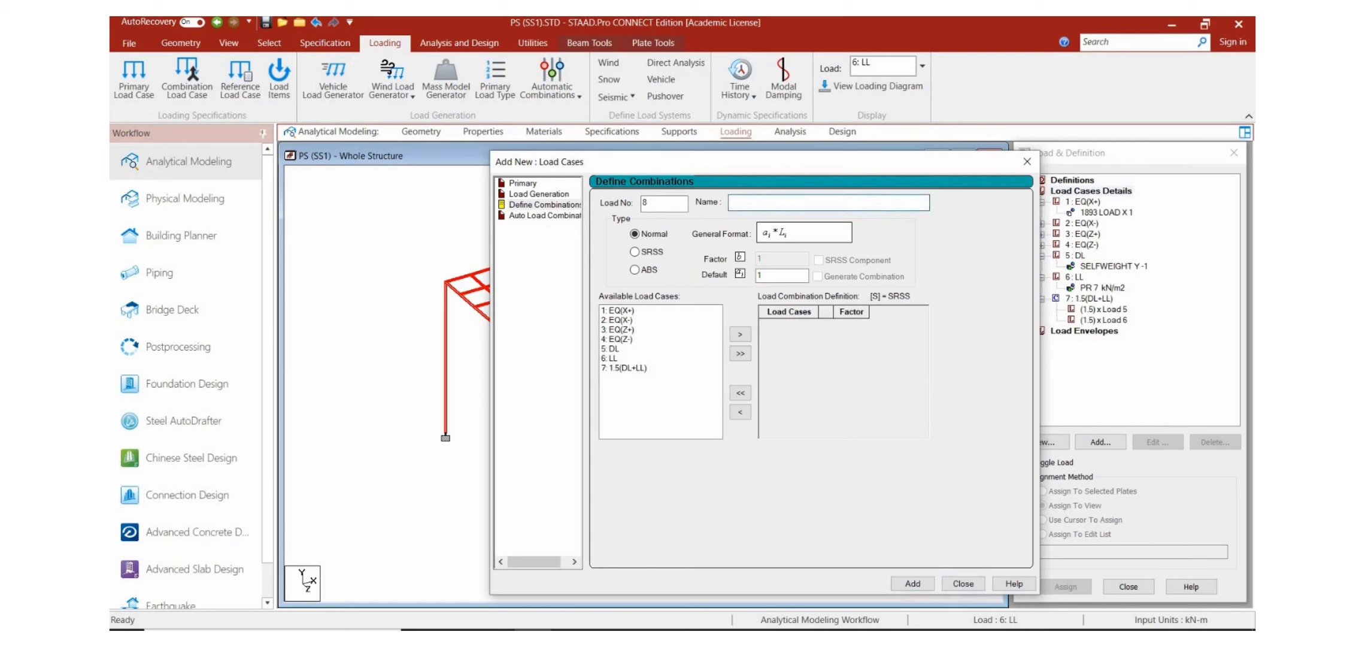
pyautogui.write('1.5(DL+EQ')
# Step: Include the DL and EQ(X+) cases in combination 8 with a factor of 1.5 each and add the combination
pyautogui.click(611, 349)
pyautogui.click(738, 335)
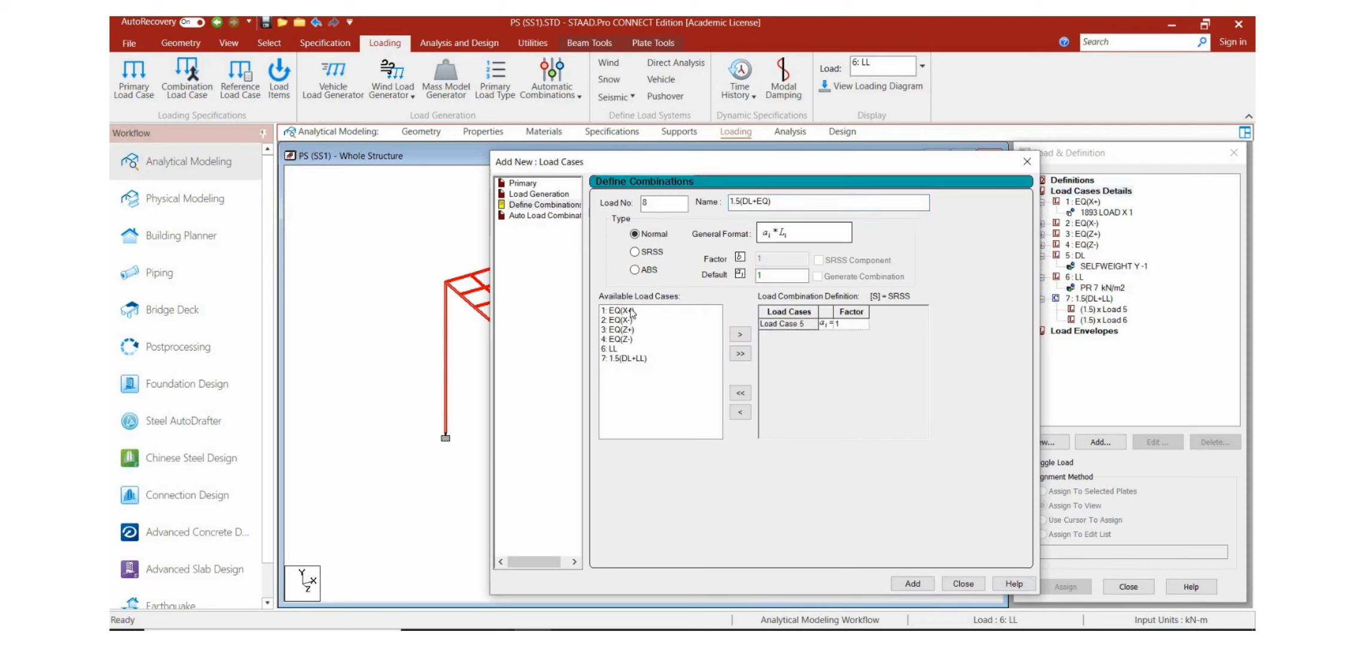
pyautogui.click(740, 336)
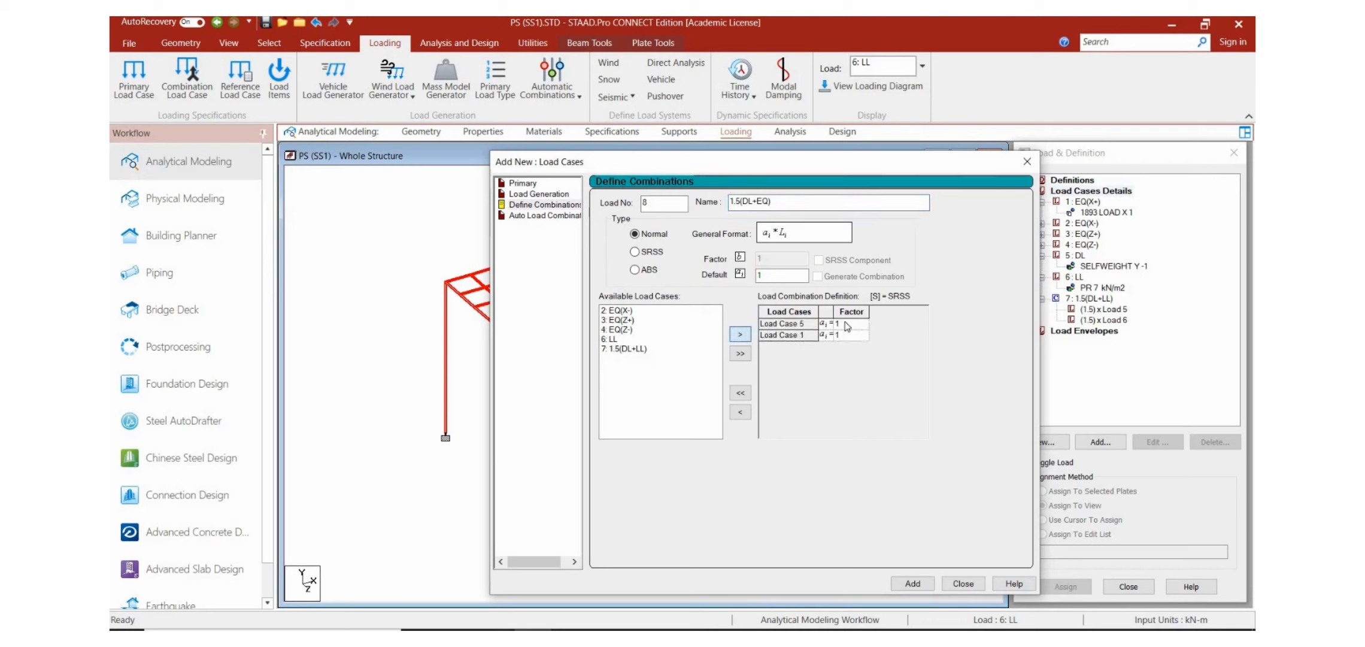
pyautogui.click(855, 326)
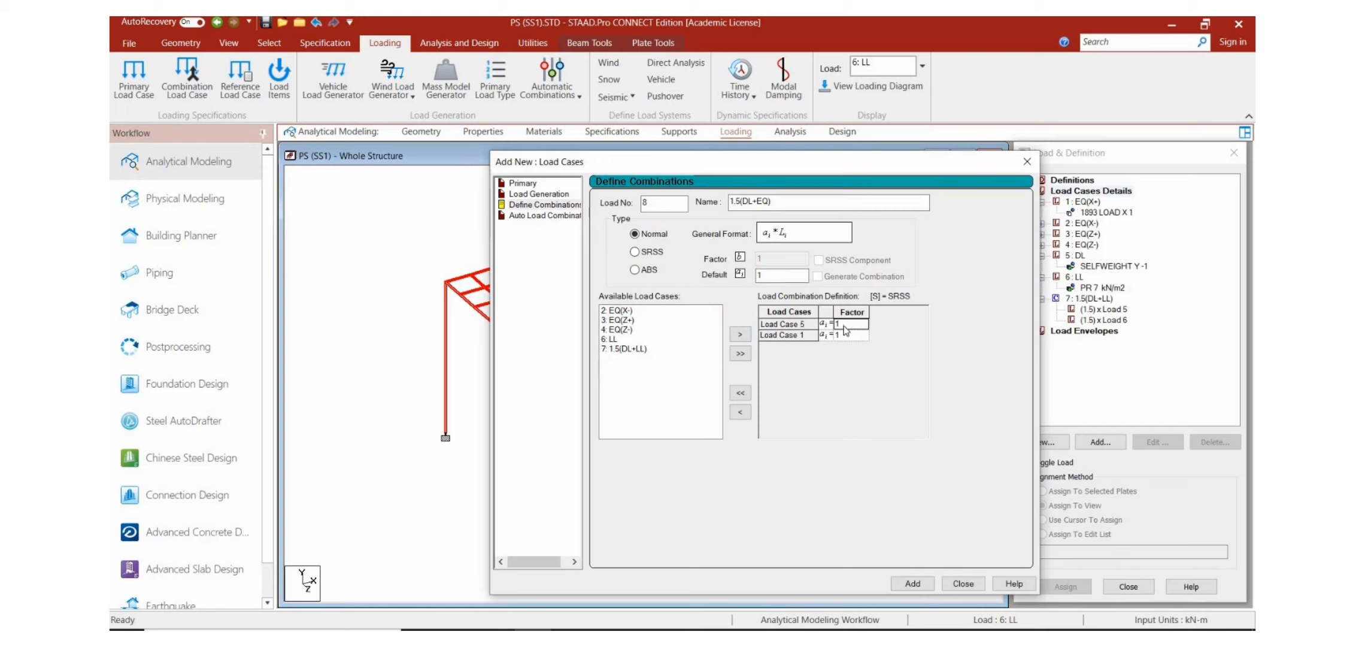
pyautogui.click(842, 325)
pyautogui.write('.5')
pyautogui.click(843, 336)
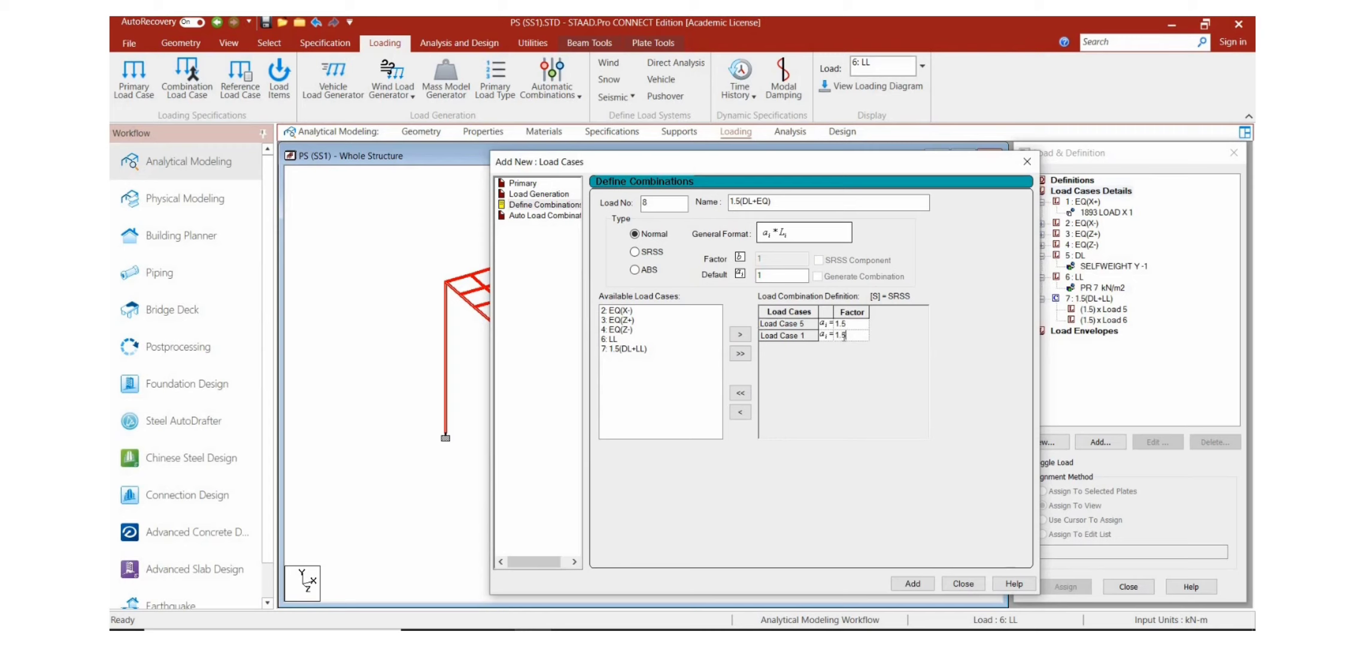
pyautogui.click(912, 583)
# Step: Name load combination 9 as 1.5(DL+EQ)
pyautogui.click(844, 203)
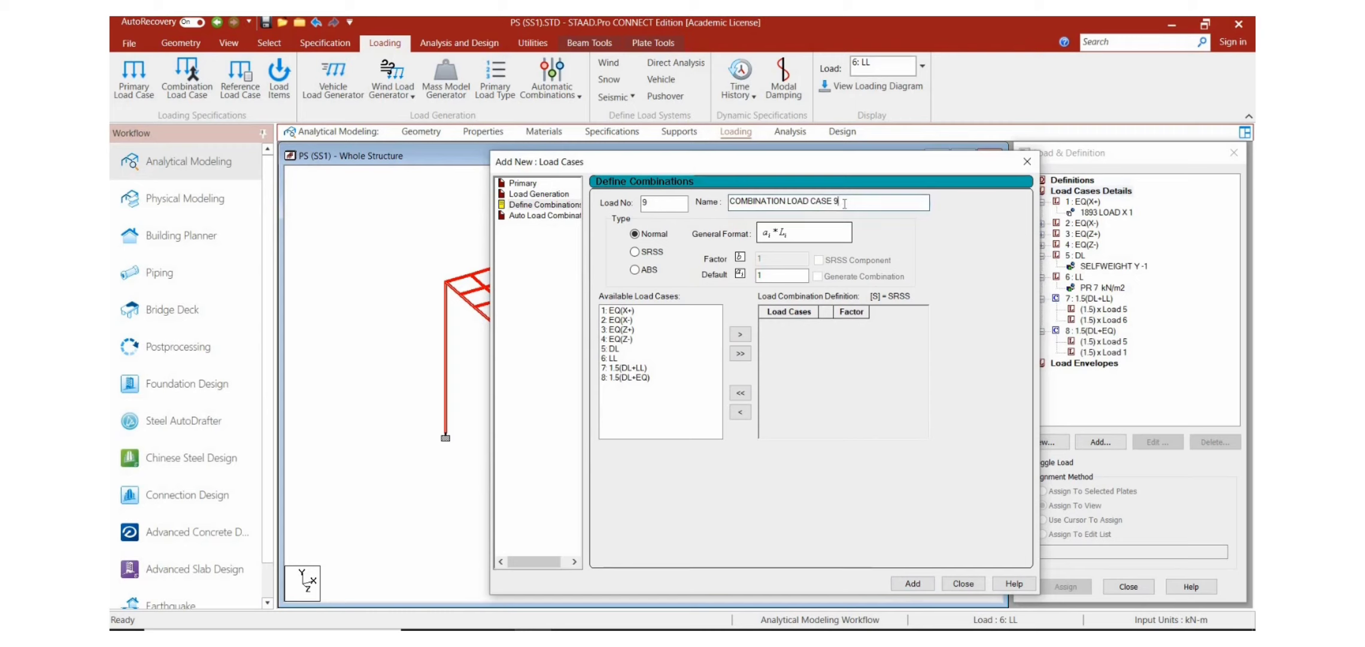
pyautogui.press('BackSpace')
pyautogui.press('BackSpace')
pyautogui.press('BackSpace')
pyautogui.press('BackSpace')
pyautogui.press('BackSpace')
pyautogui.press('BackSpace')
pyautogui.press('BackSpace')
pyautogui.press('BackSpace')
pyautogui.press('BackSpace')
pyautogui.press('BackSpace')
pyautogui.press('BackSpace')
pyautogui.press('BackSpace')
pyautogui.press('BackSpace')
pyautogui.press('BackSpace')
pyautogui.press('BackSpace')
pyautogui.press('BackSpace')
pyautogui.press('BackSpace')
pyautogui.press('BackSpace')
pyautogui.press('BackSpace')
pyautogui.press('BackSpace')
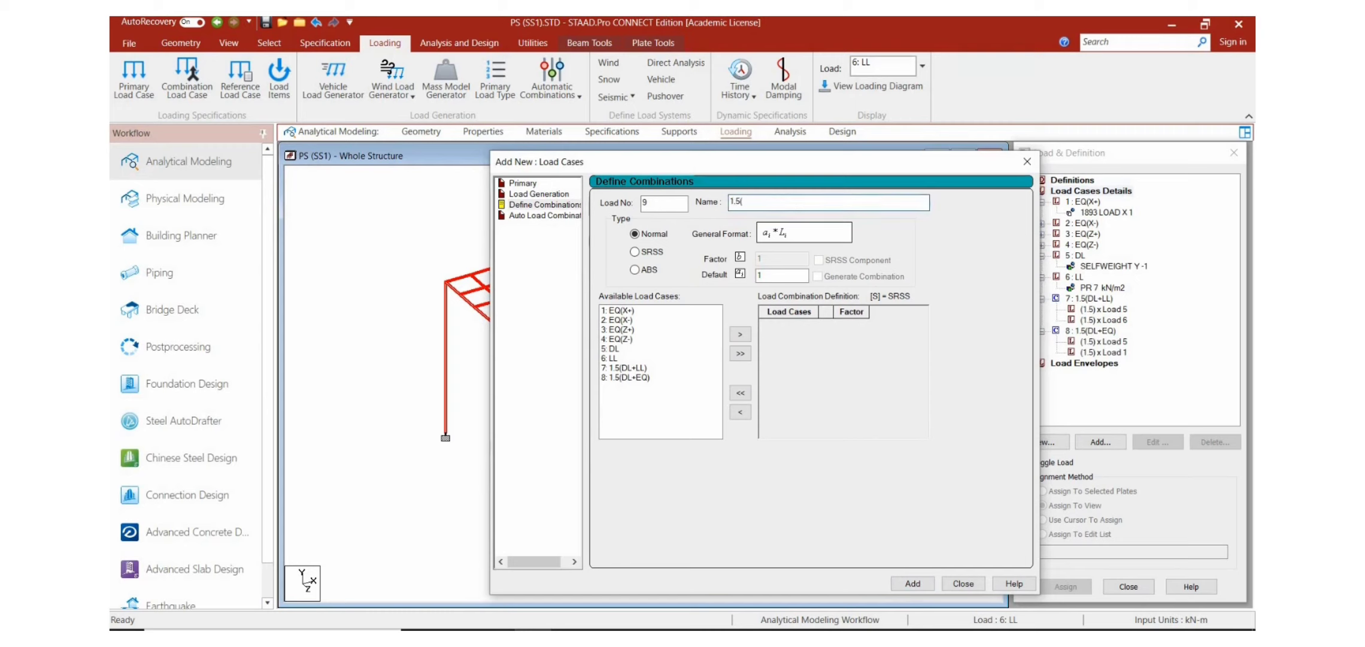
pyautogui.write('1.5(DL+EQ)')
# Step: Set the default combination factor to 1.5 and include the DL case in combination 9
pyautogui.click(766, 277)
pyautogui.write('.5')
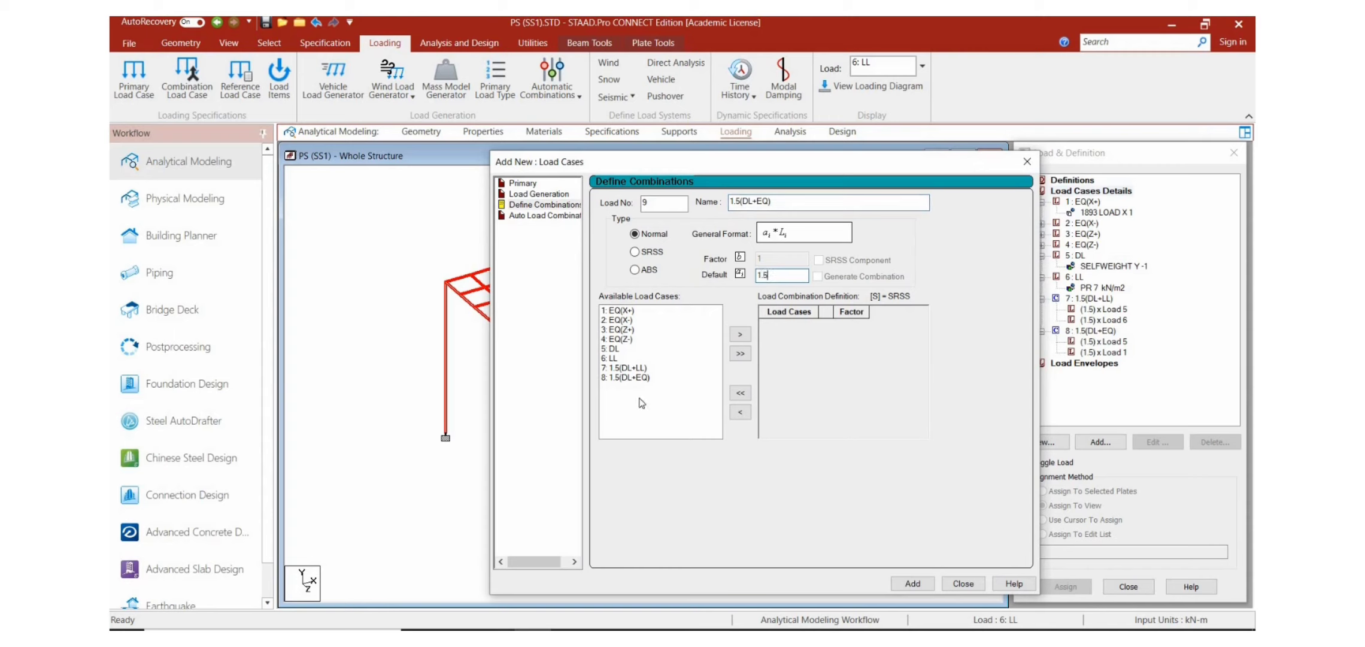
pyautogui.click(608, 349)
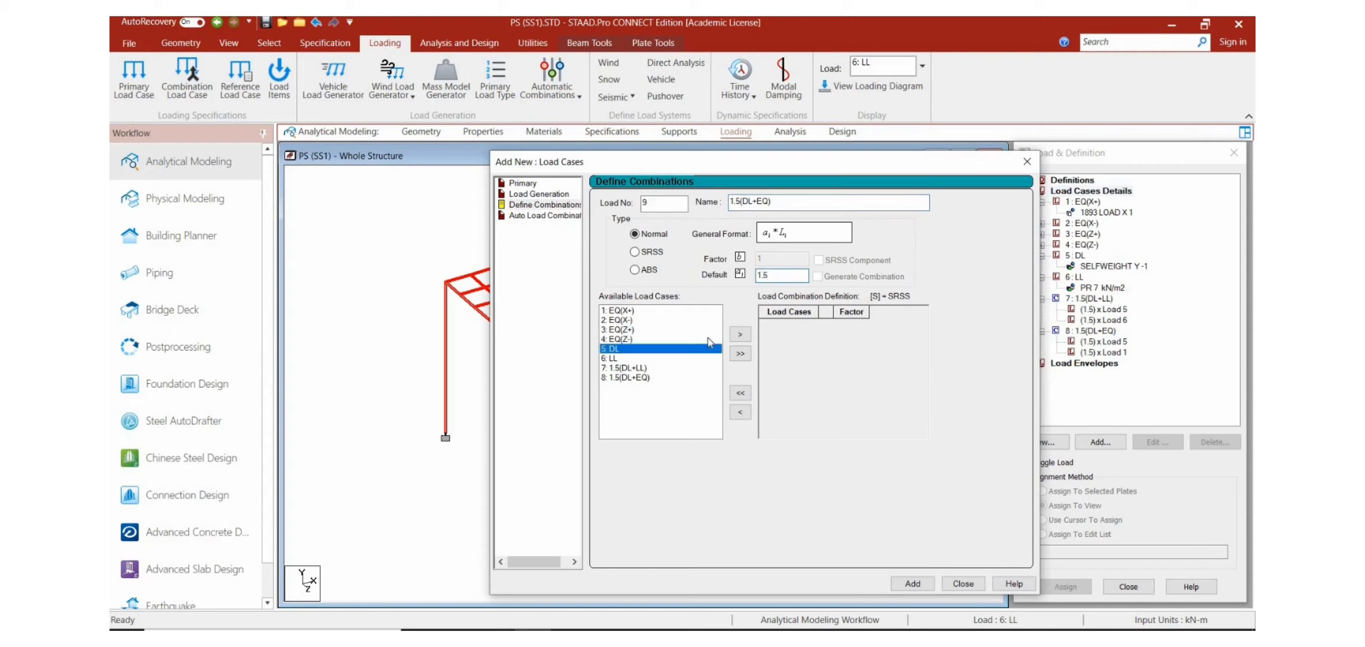
pyautogui.click(740, 333)
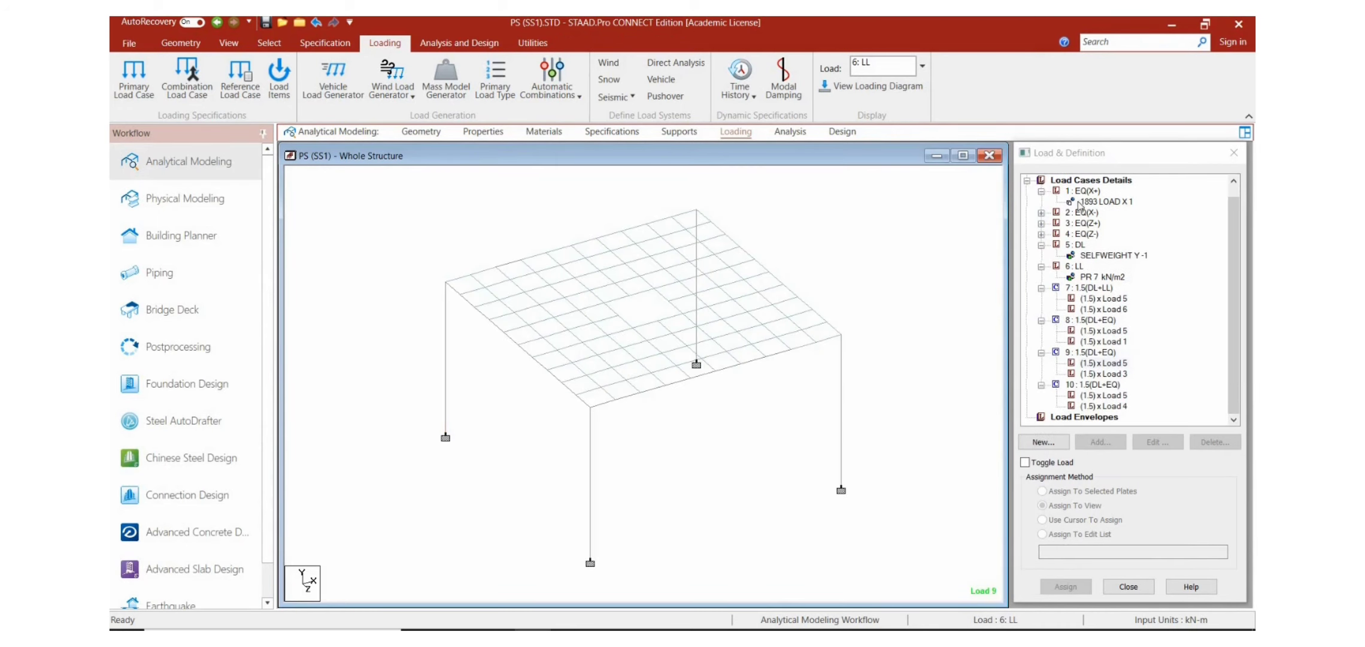
# Step: Start load combination 11 under the load case details and name it 1.5(DL+LL)
pyautogui.click(1077, 172)
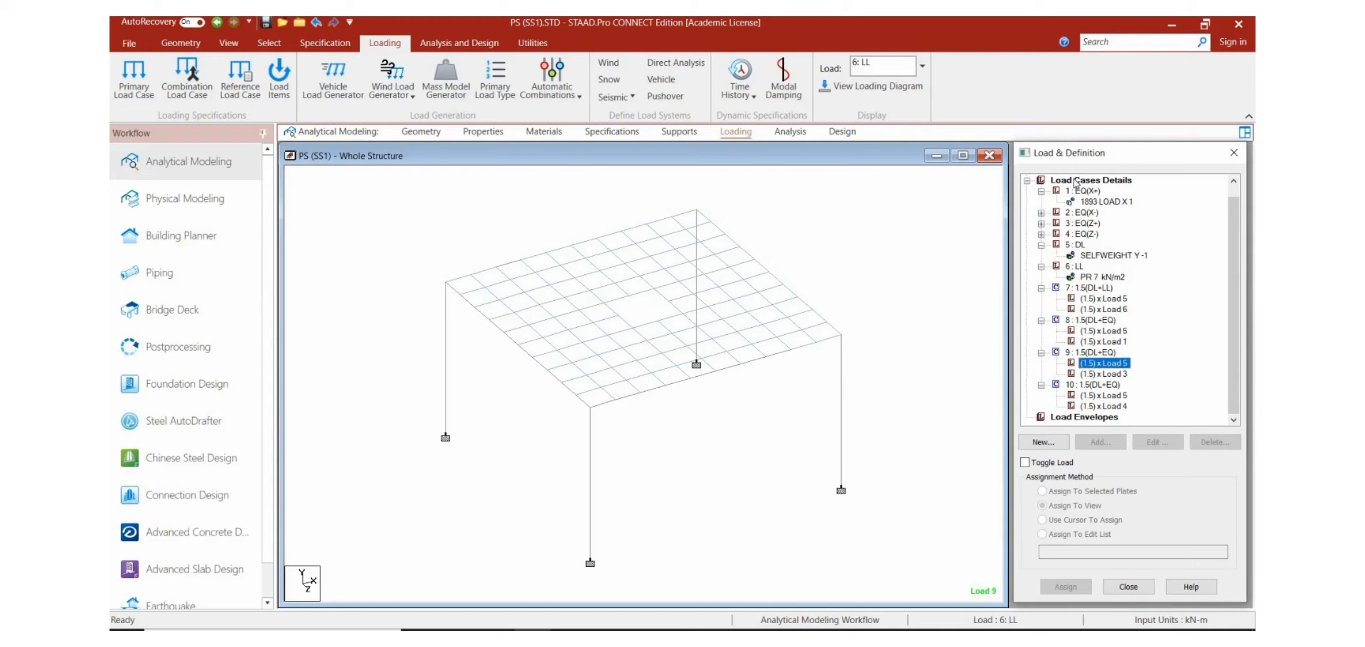
pyautogui.click(1076, 181)
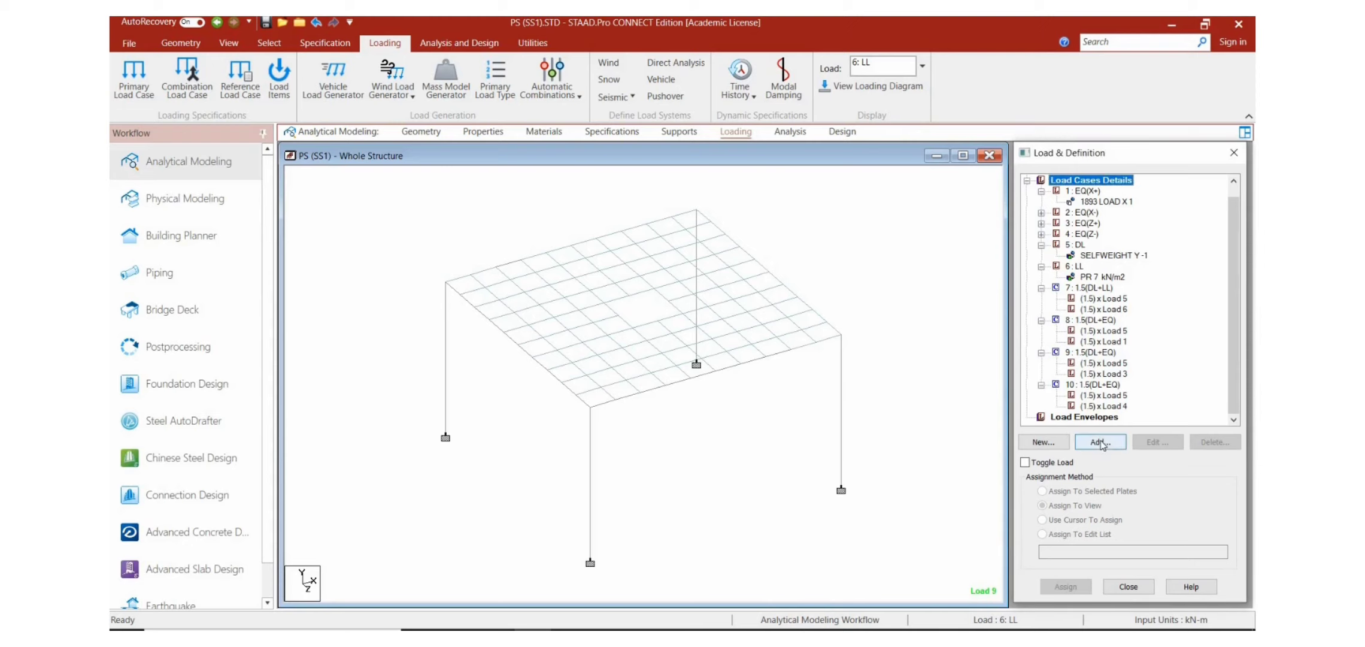
pyautogui.click(1100, 441)
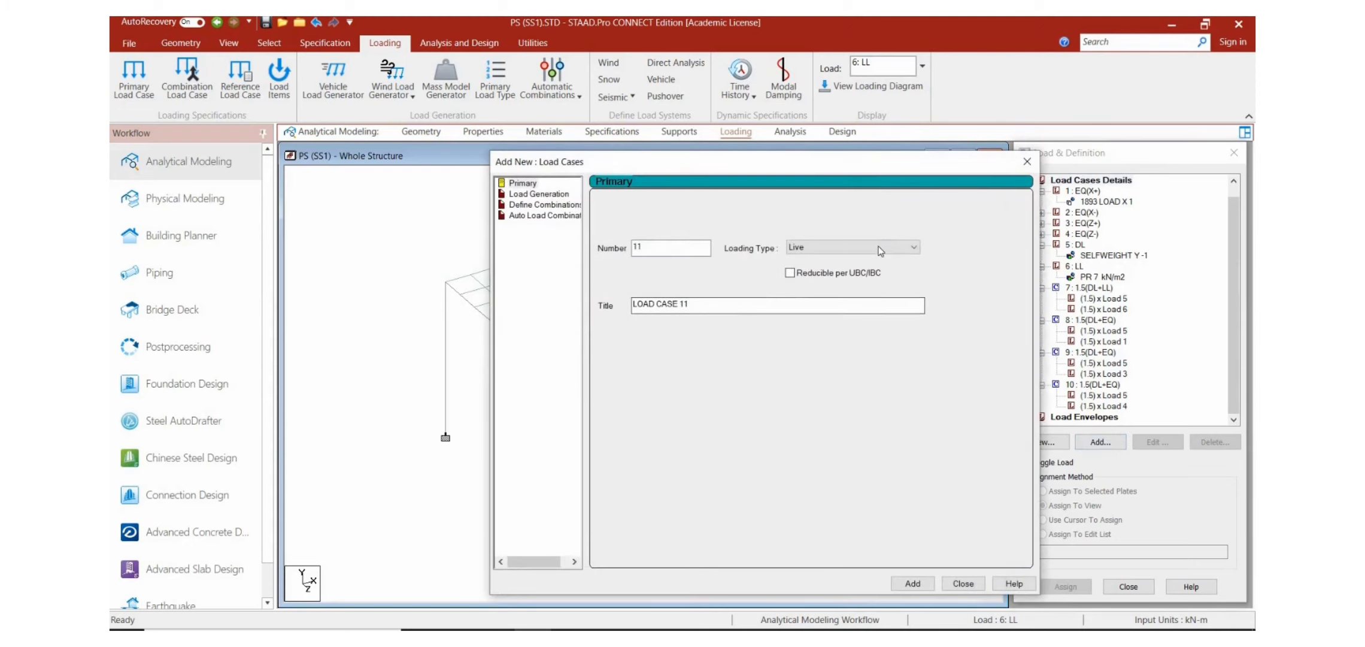
pyautogui.click(569, 206)
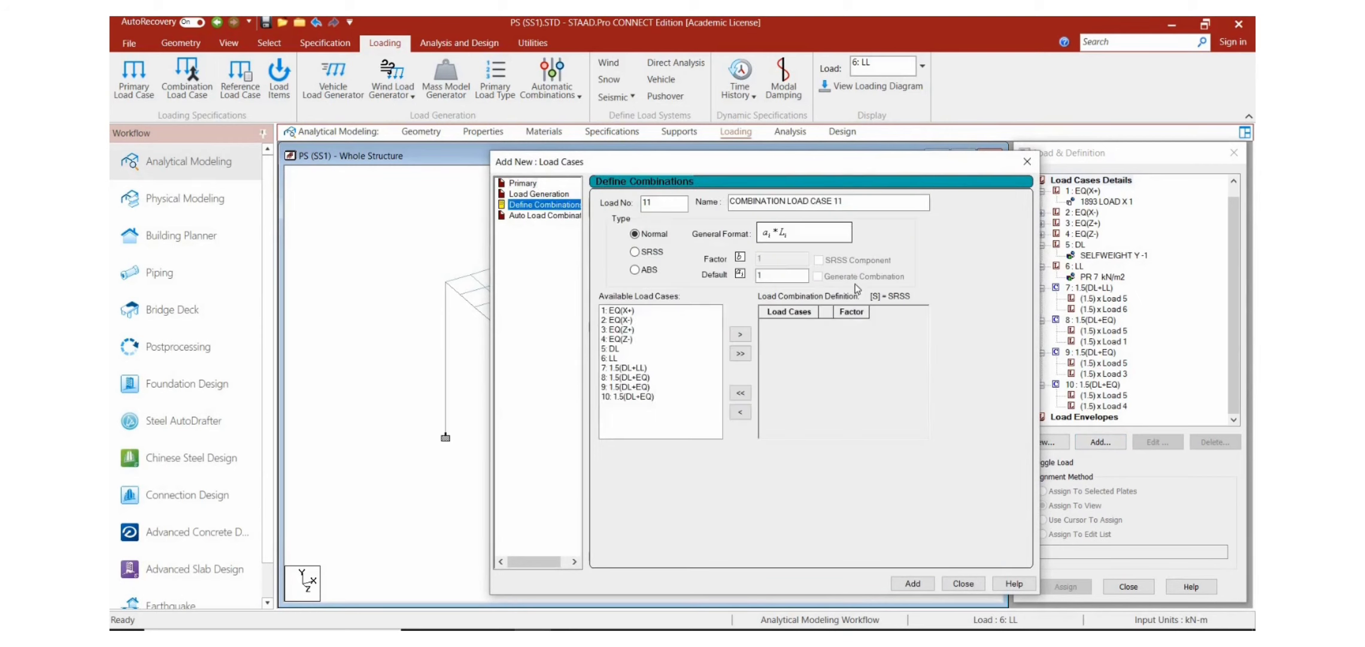
pyautogui.click(851, 202)
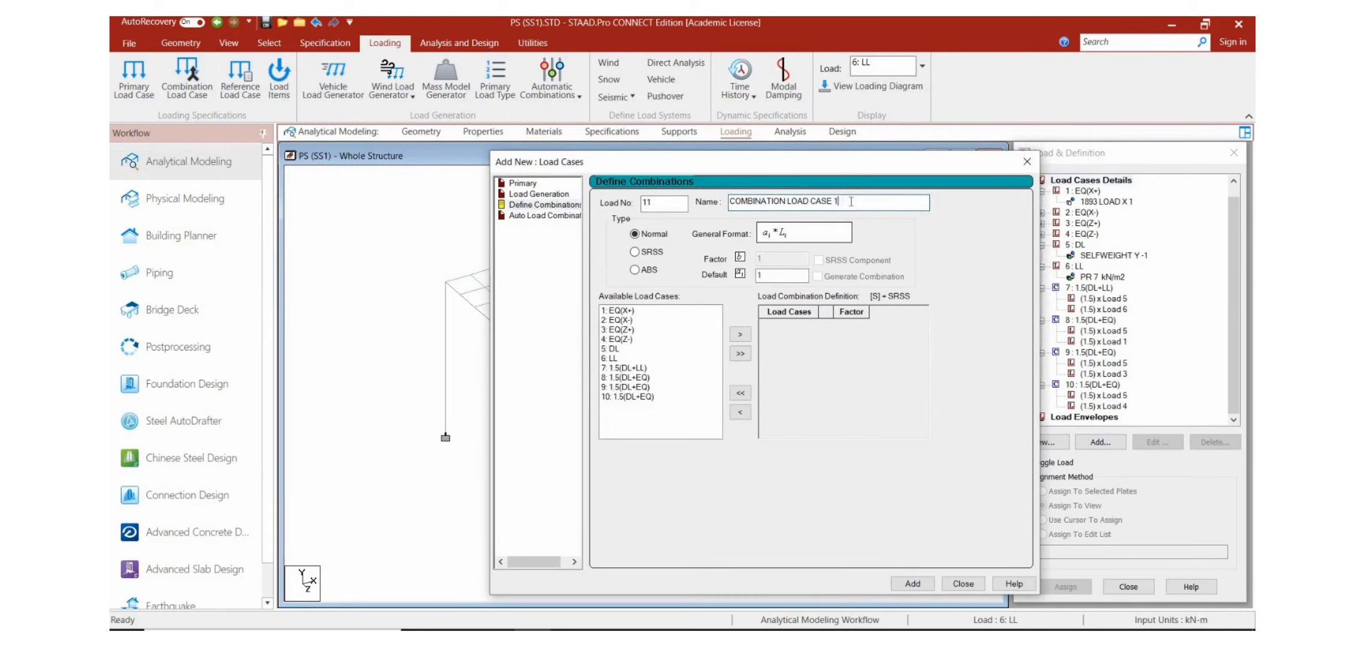
pyautogui.press('BackSpace')
pyautogui.press('BackSpace')
pyautogui.press('BackSpace')
pyautogui.press('BackSpace')
pyautogui.press('BackSpace')
pyautogui.press('BackSpace')
pyautogui.press('BackSpace')
pyautogui.press('BackSpace')
pyautogui.press('BackSpace')
pyautogui.press('BackSpace')
pyautogui.press('BackSpace')
pyautogui.press('BackSpace')
pyautogui.press('BackSpace')
pyautogui.press('BackSpace')
pyautogui.press('BackSpace')
pyautogui.press('BackSpace')
pyautogui.press('BackSpace')
pyautogui.press('BackSpace')
pyautogui.press('BackSpace')
pyautogui.press('BackSpace')
pyautogui.write('1.5(DL+LL')
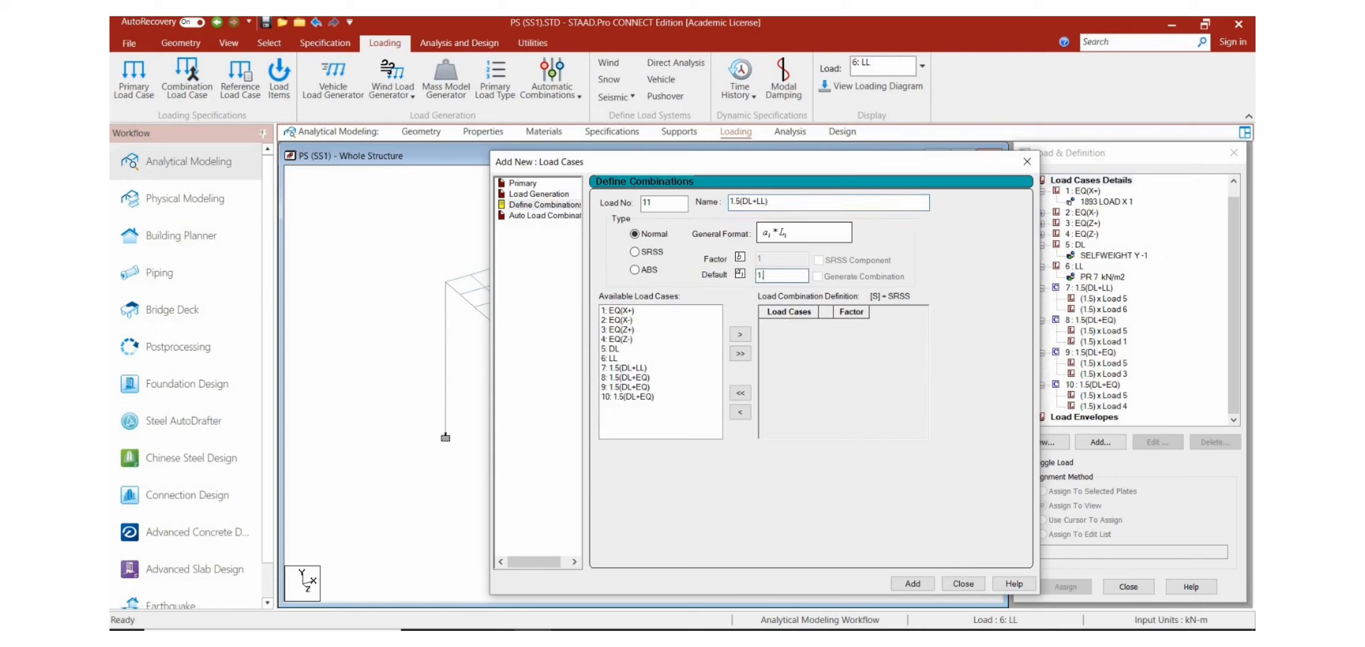
pyautogui.write('5')
# Step: Include the DL and EQ(Z+) cases in combination 11 with a factor of 1.5 each and add the combination
pyautogui.click(612, 348)
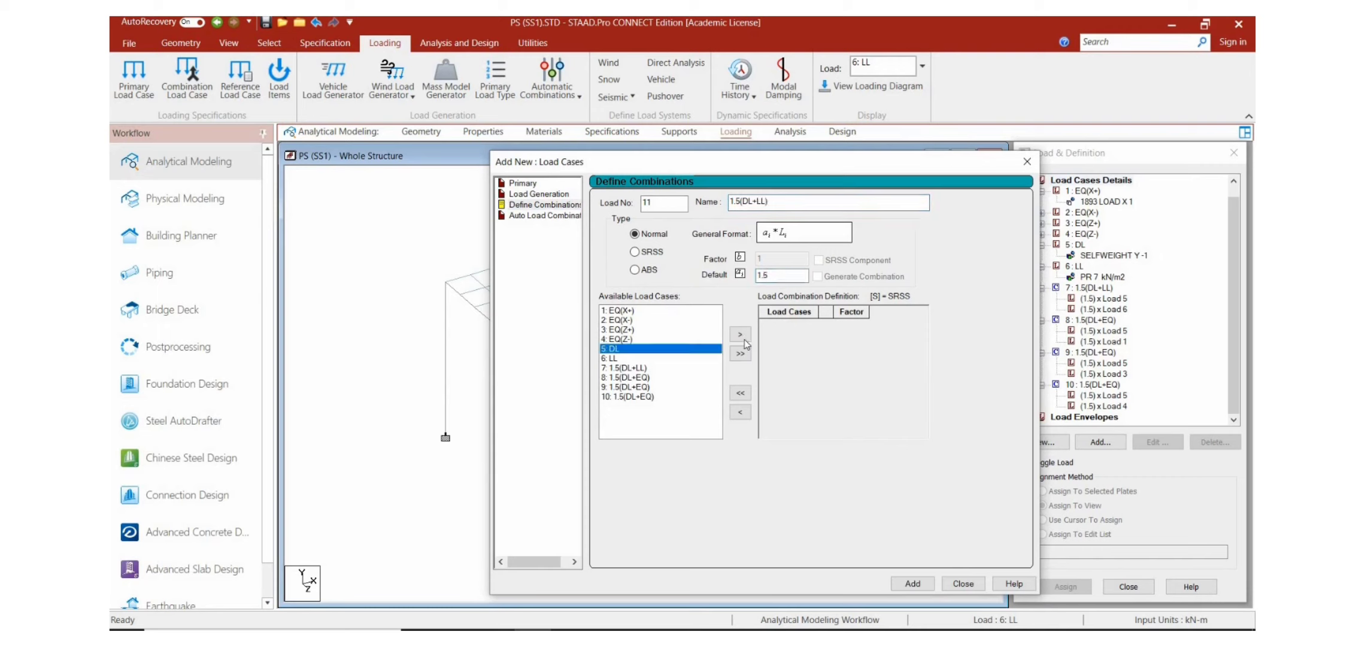
pyautogui.click(743, 334)
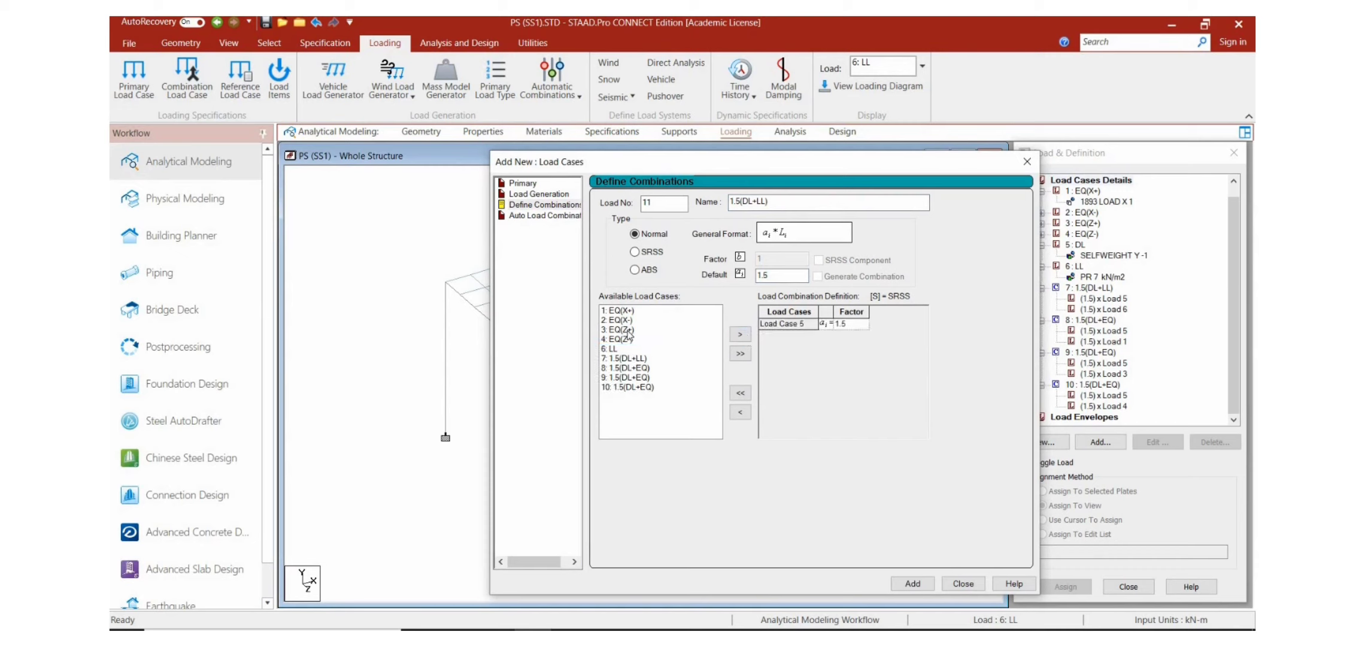
pyautogui.click(650, 329)
pyautogui.click(740, 334)
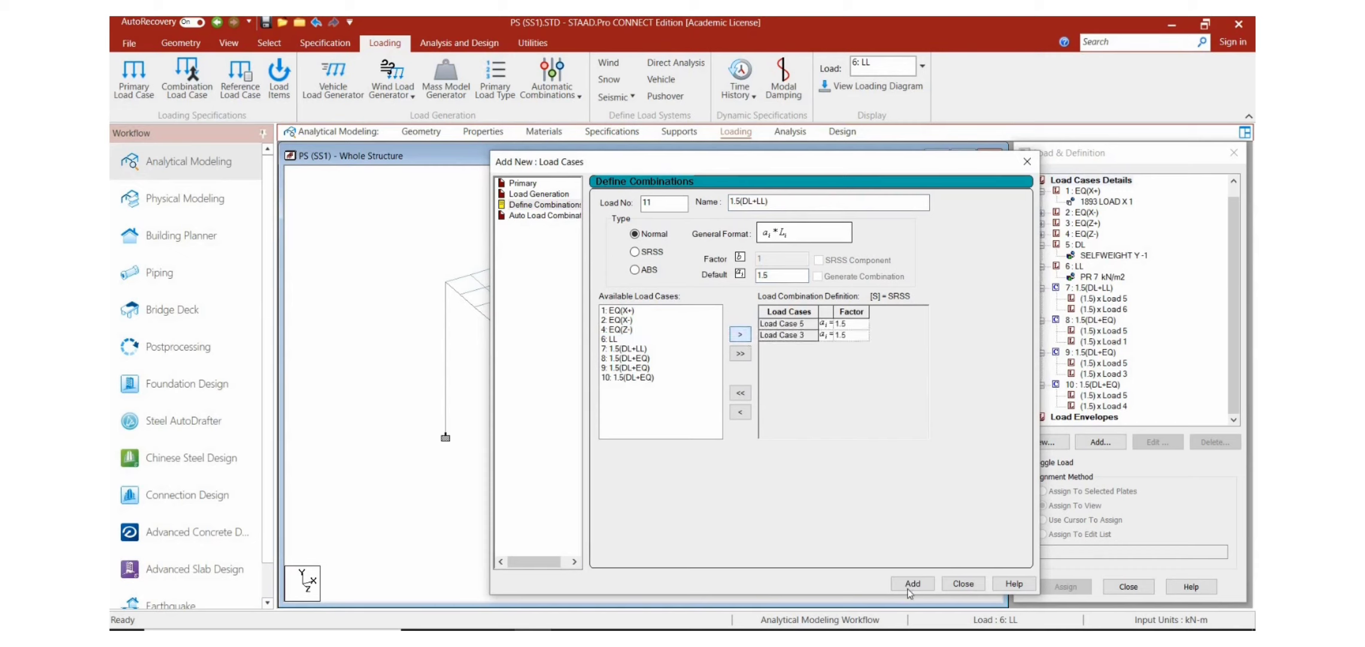
pyautogui.click(913, 583)
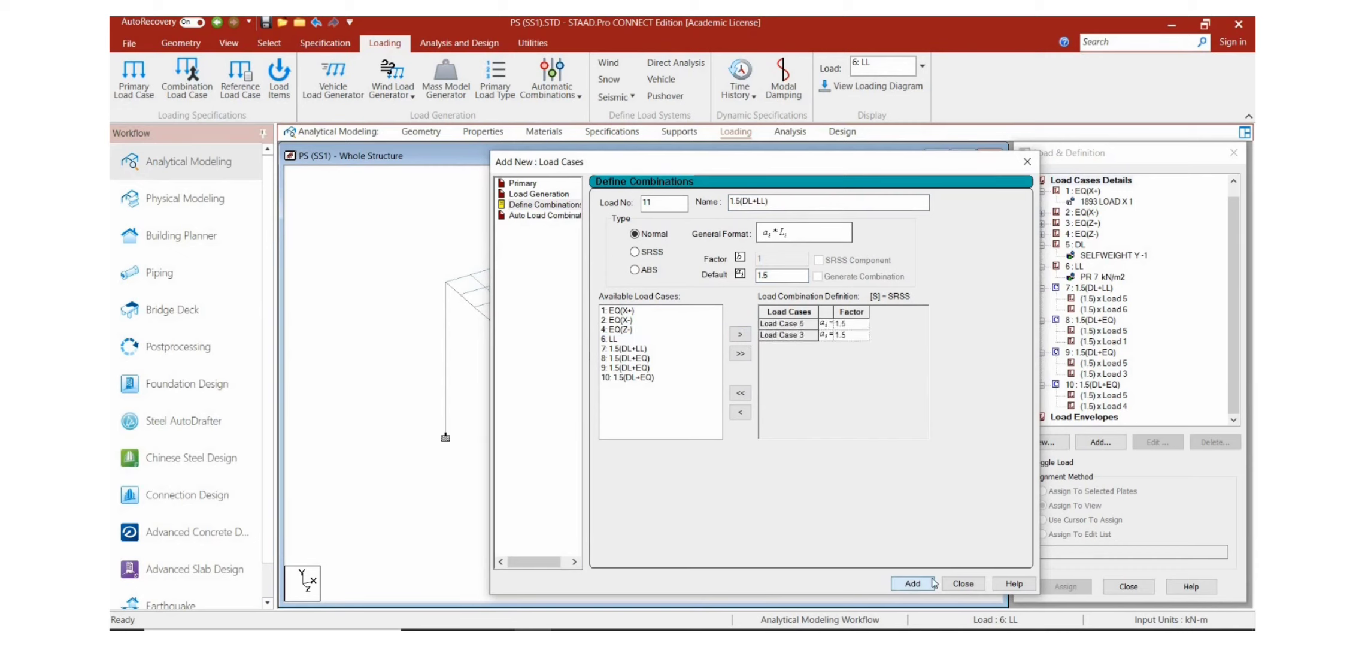
pyautogui.click(963, 584)
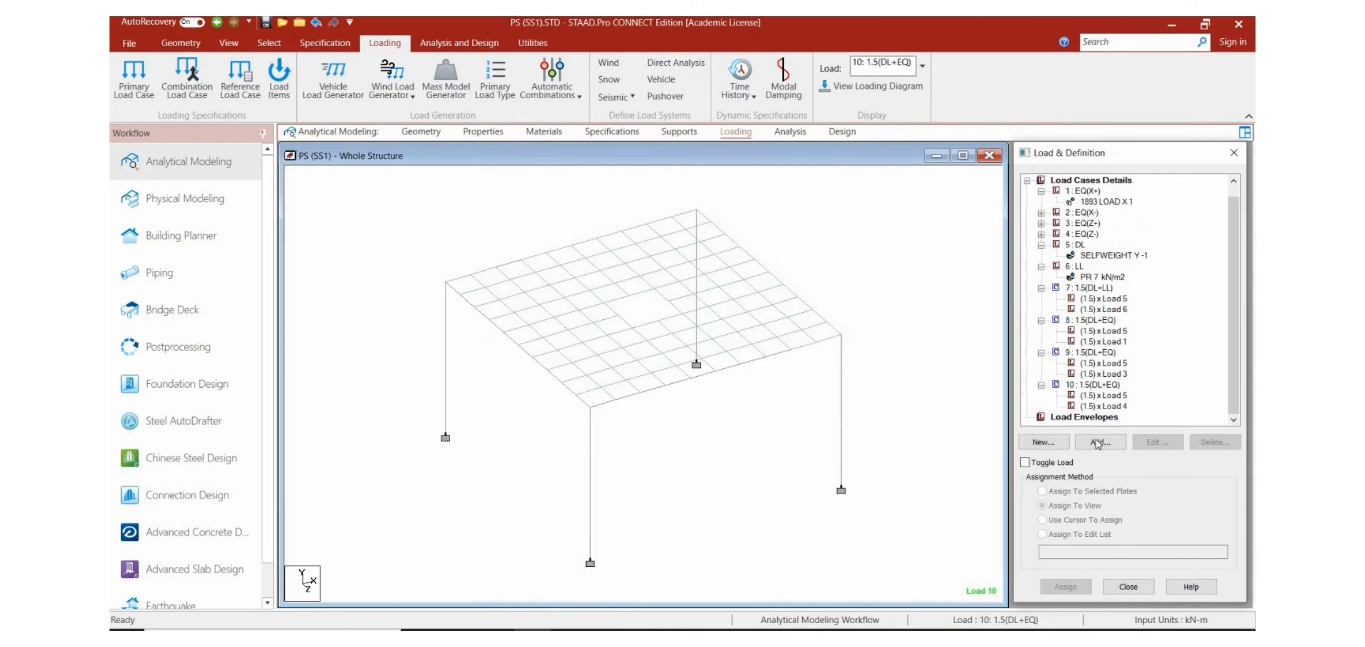
# Step: Define load combination 11 anew under the load case details with the name 1.5(DL+LL)
pyautogui.click(1097, 443)
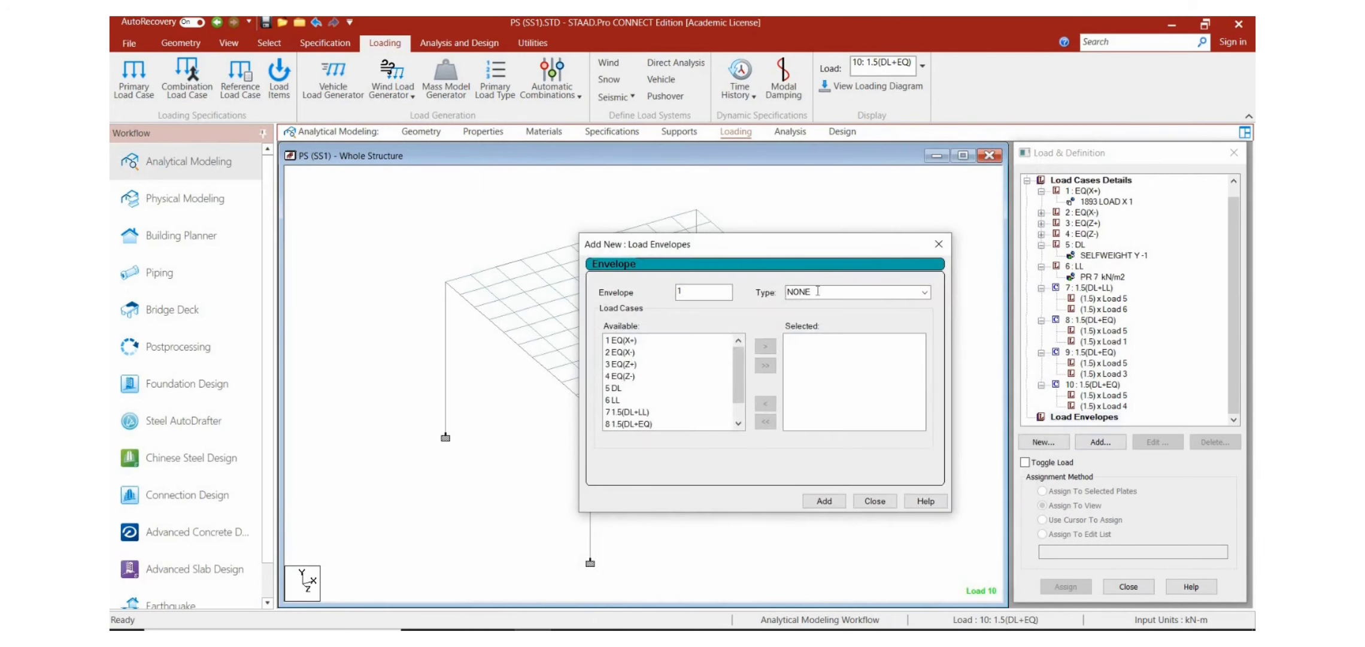
pyautogui.click(938, 243)
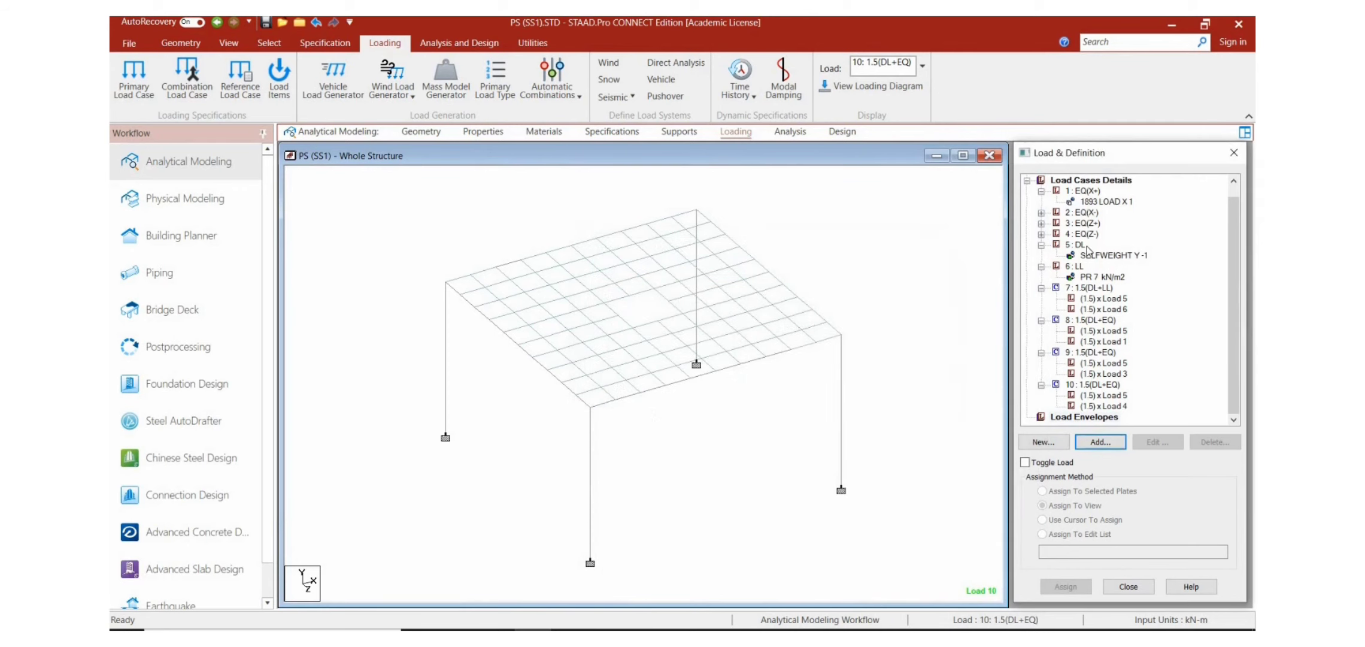
pyautogui.click(1100, 179)
pyautogui.click(1101, 441)
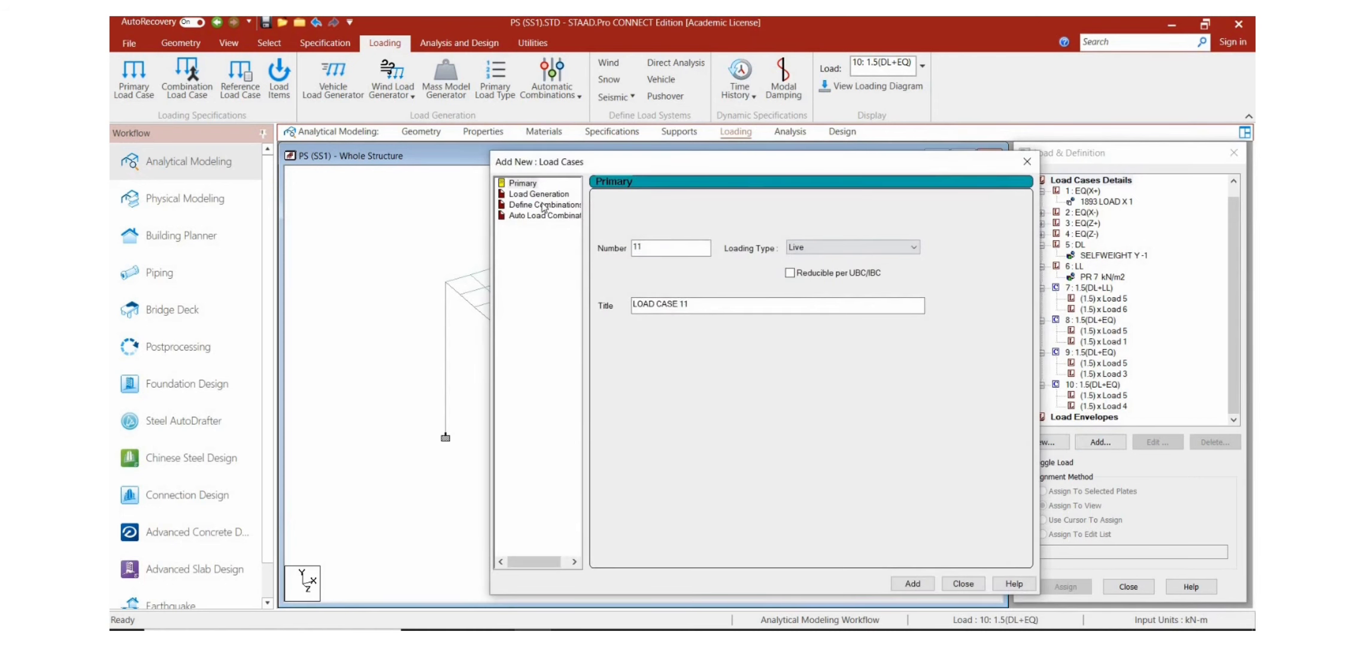
pyautogui.click(541, 205)
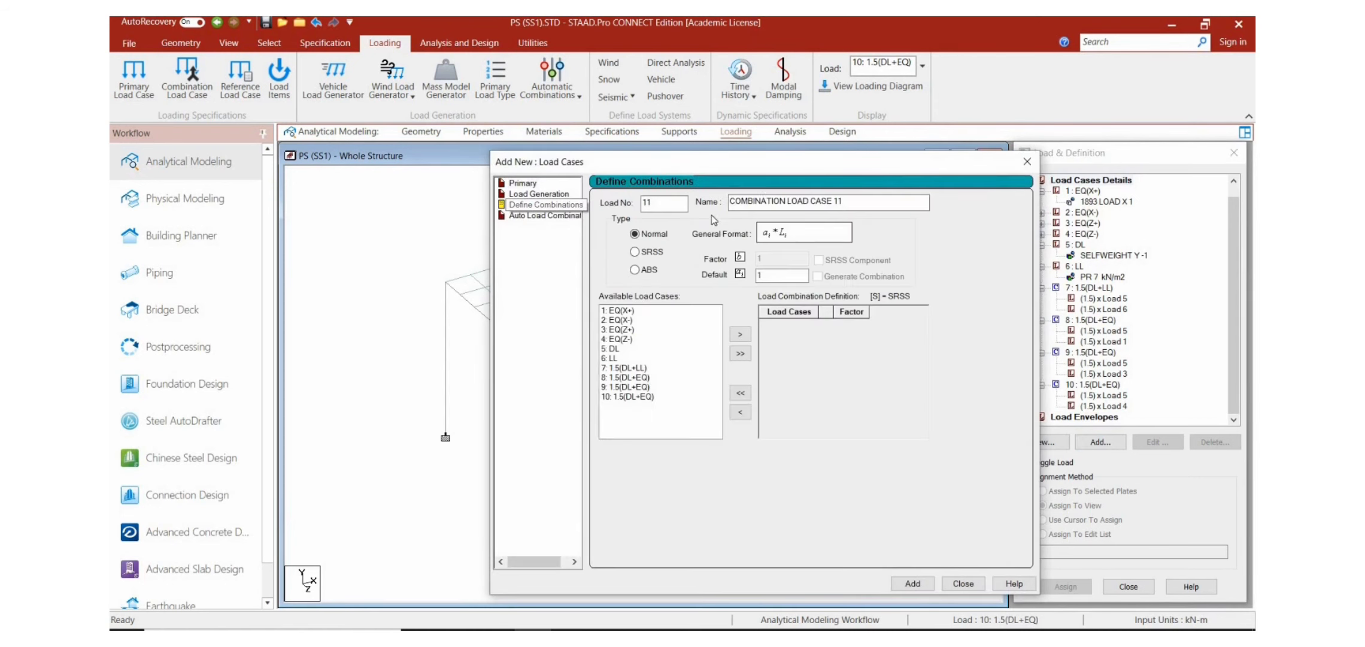
pyautogui.click(857, 201)
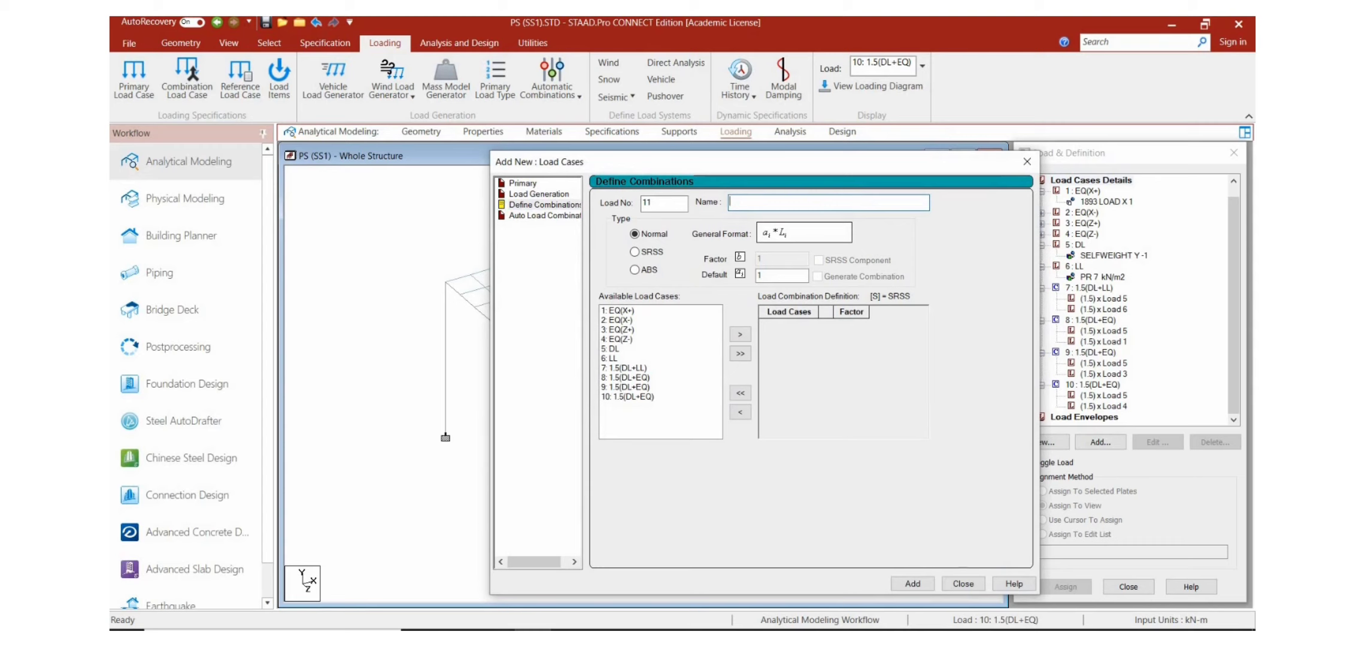
pyautogui.write('1.5(DL+LL)')
# Step: Set the default factor to 1.5, include the DL and EQ(X-) cases in combination 11, and add the combination
pyautogui.click(767, 276)
pyautogui.write('.5')
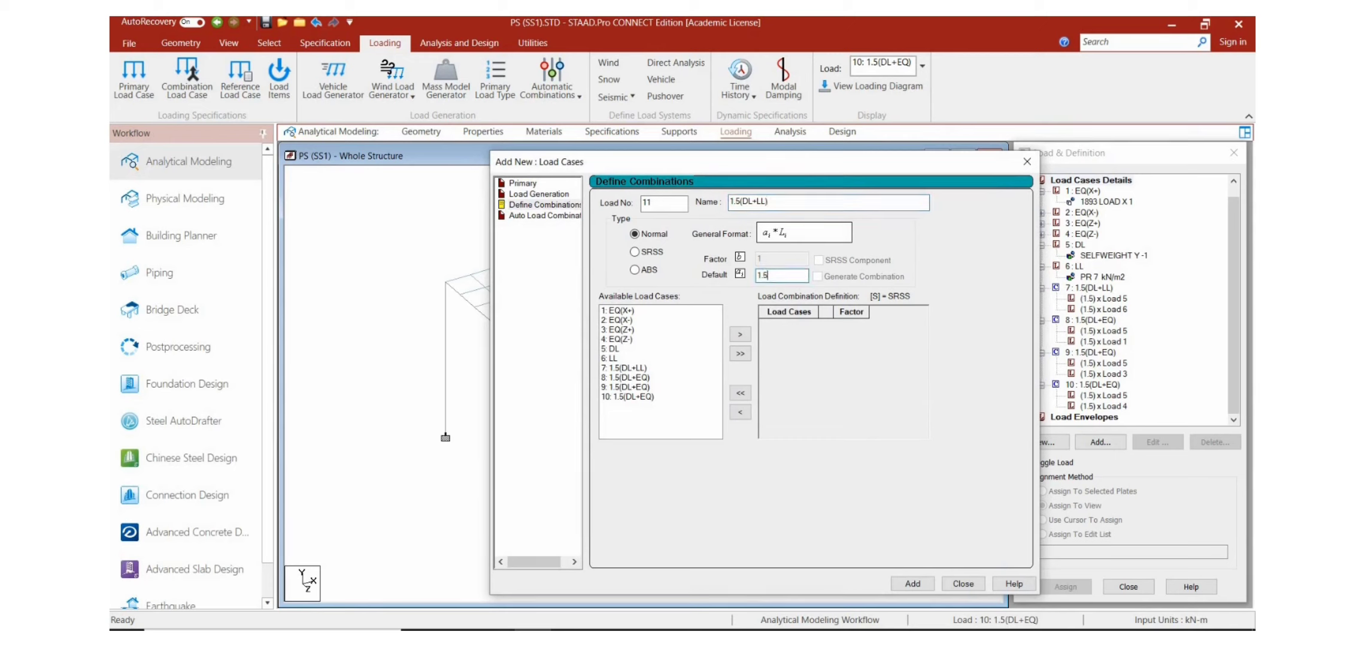
pyautogui.click(713, 349)
pyautogui.click(742, 336)
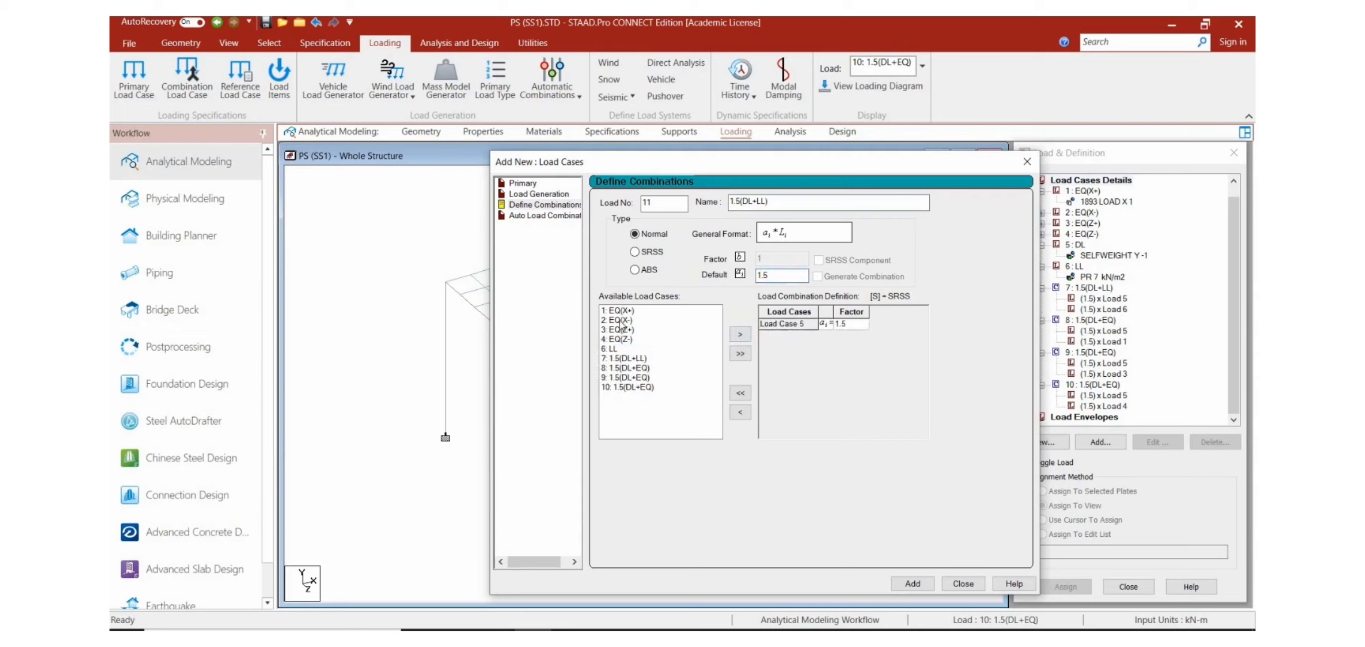
pyautogui.click(619, 319)
pyautogui.click(740, 334)
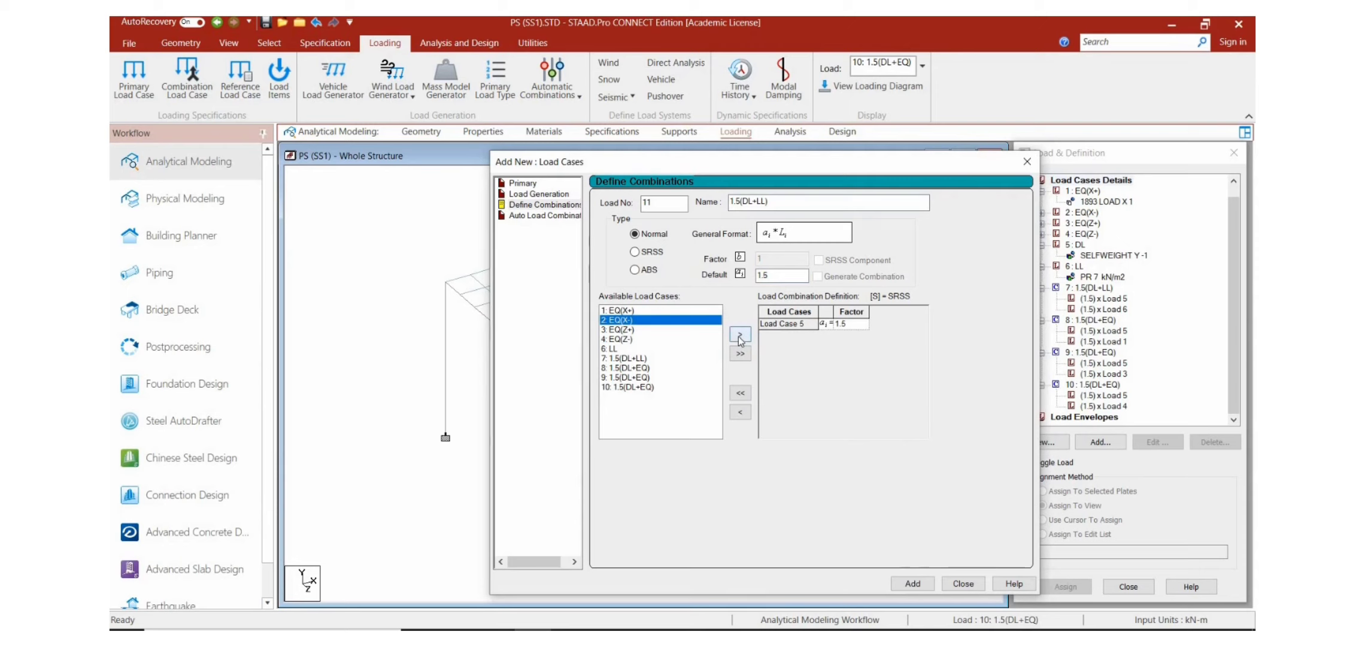
pyautogui.click(911, 583)
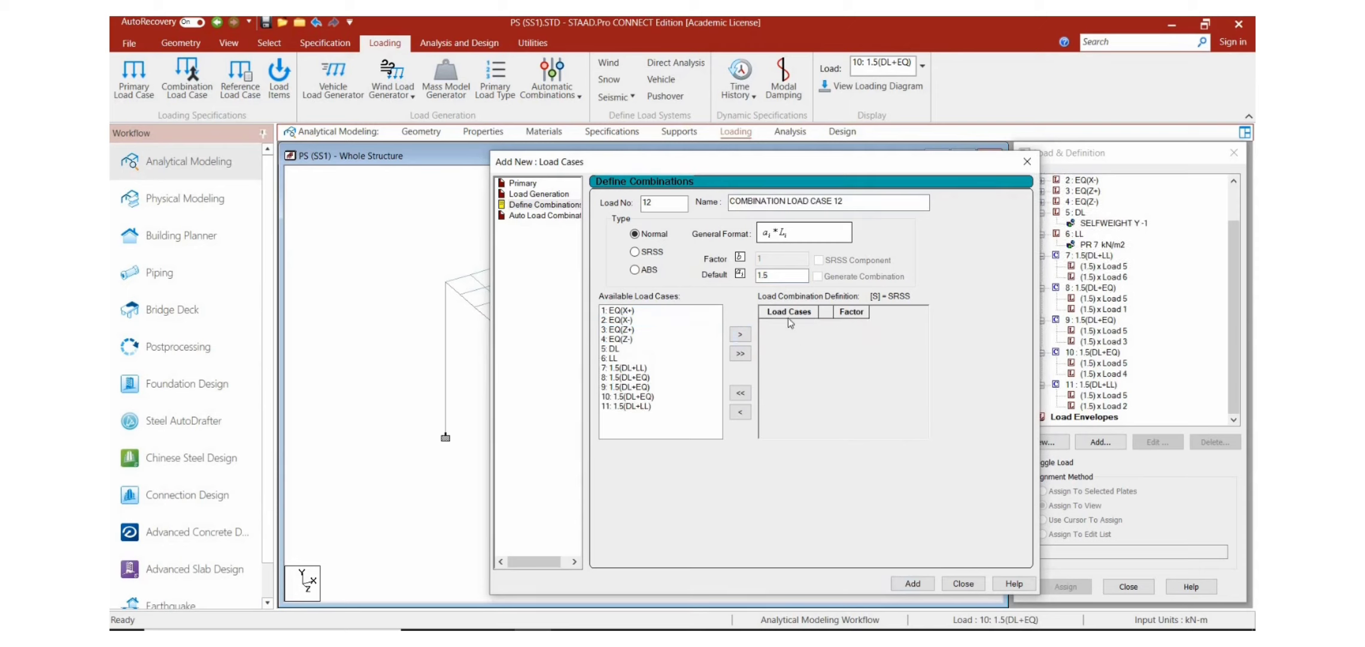
# Step: Name load combination 12 as 1.2(DL+LL+EQ)
pyautogui.click(855, 203)
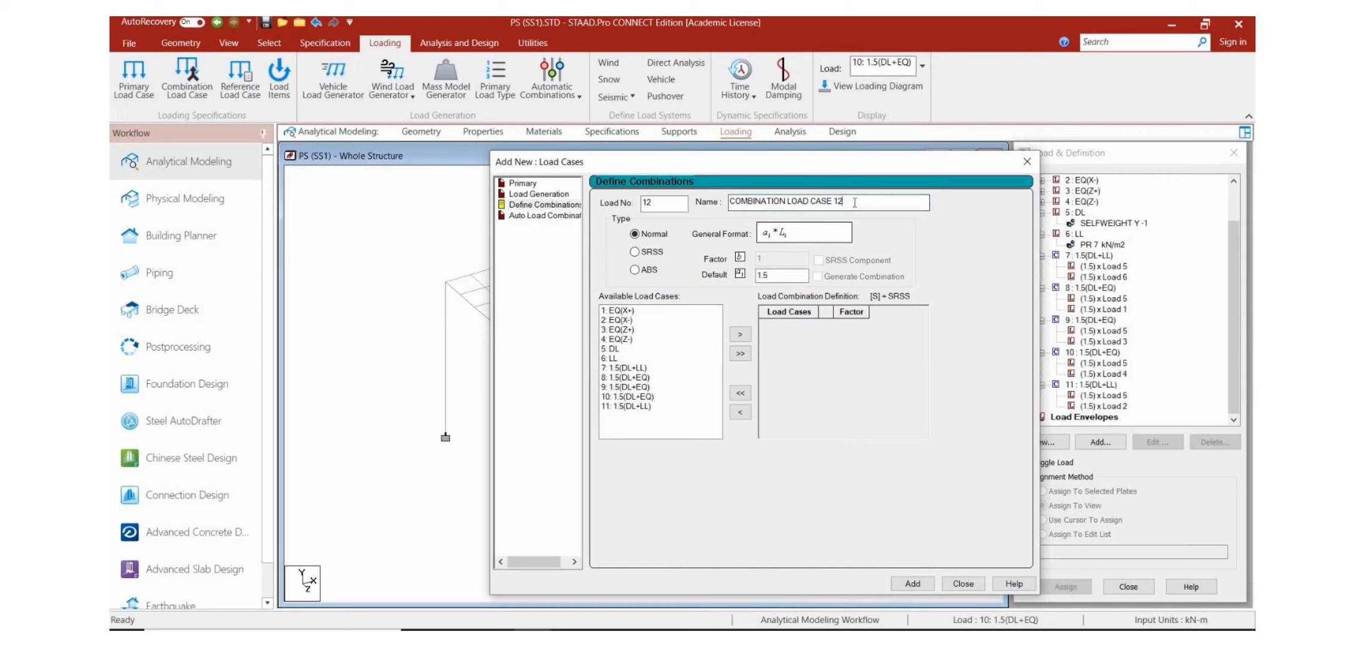
pyautogui.press('BackSpace')
pyautogui.press('BackSpace')
pyautogui.press('BackSpace')
pyautogui.press('BackSpace')
pyautogui.press('BackSpace')
pyautogui.press('BackSpace')
pyautogui.press('BackSpace')
pyautogui.press('BackSpace')
pyautogui.press('BackSpace')
pyautogui.press('BackSpace')
pyautogui.press('BackSpace')
pyautogui.press('BackSpace')
pyautogui.press('BackSpace')
pyautogui.press('BackSpace')
pyautogui.press('BackSpace')
pyautogui.press('BackSpace')
pyautogui.press('BackSpace')
pyautogui.press('BackSpace')
pyautogui.press('BackSpace')
pyautogui.press('BackSpace')
pyautogui.press('BackSpace')
pyautogui.write('1.2')
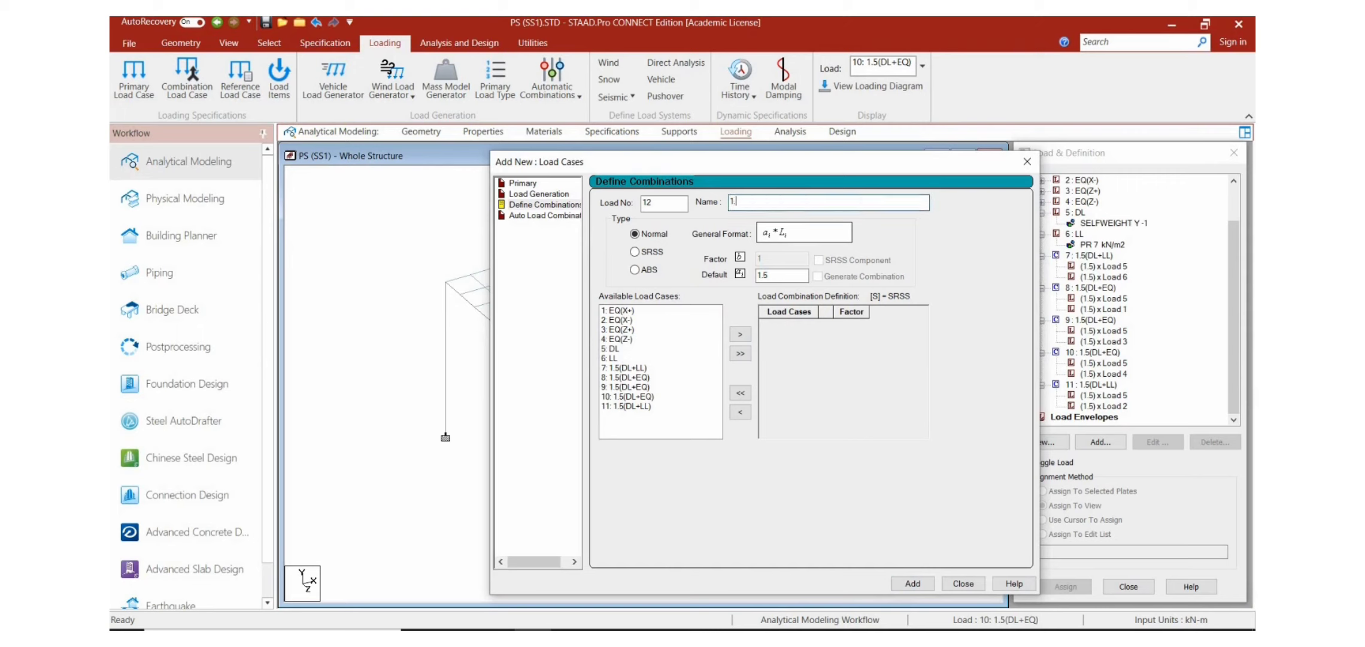
pyautogui.write('(DL+LL+eQ')
pyautogui.press('BackSpace')
pyautogui.press('BackSpace')
pyautogui.press('BackSpace')
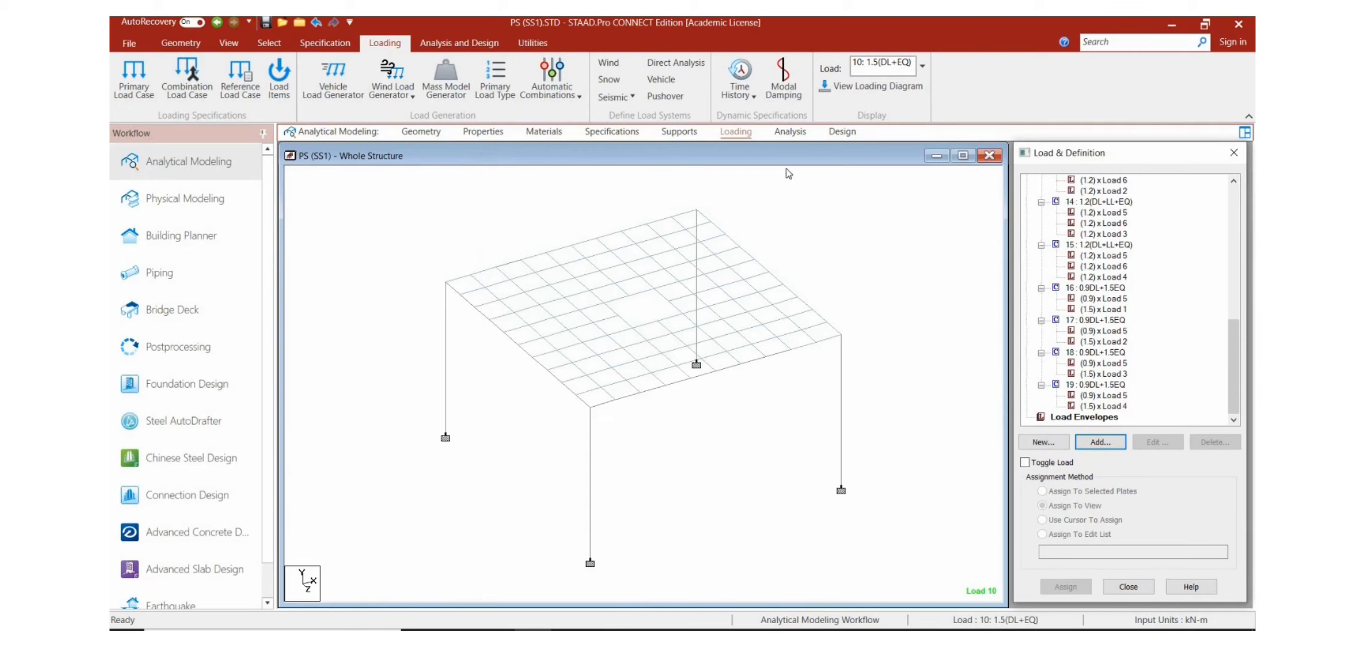
# Step: Add a Perform Analysis command with the No Print option to the PS (SS1) model
pyautogui.click(789, 132)
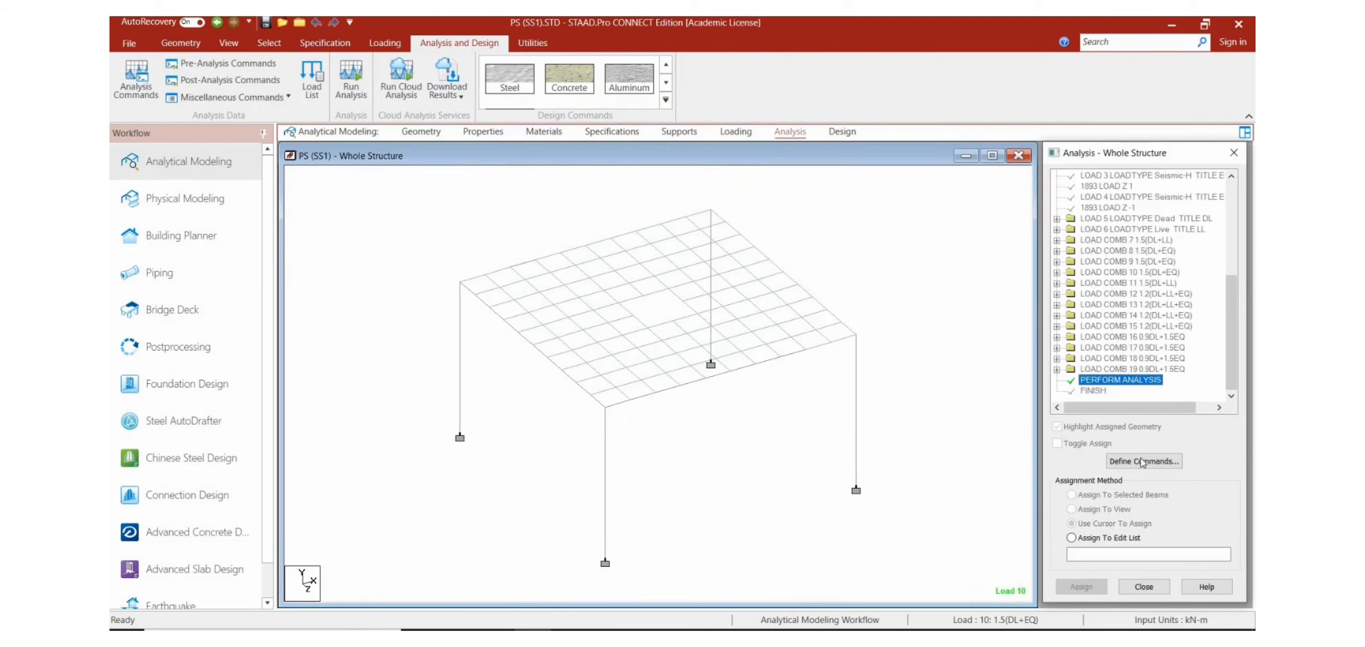
pyautogui.click(1140, 461)
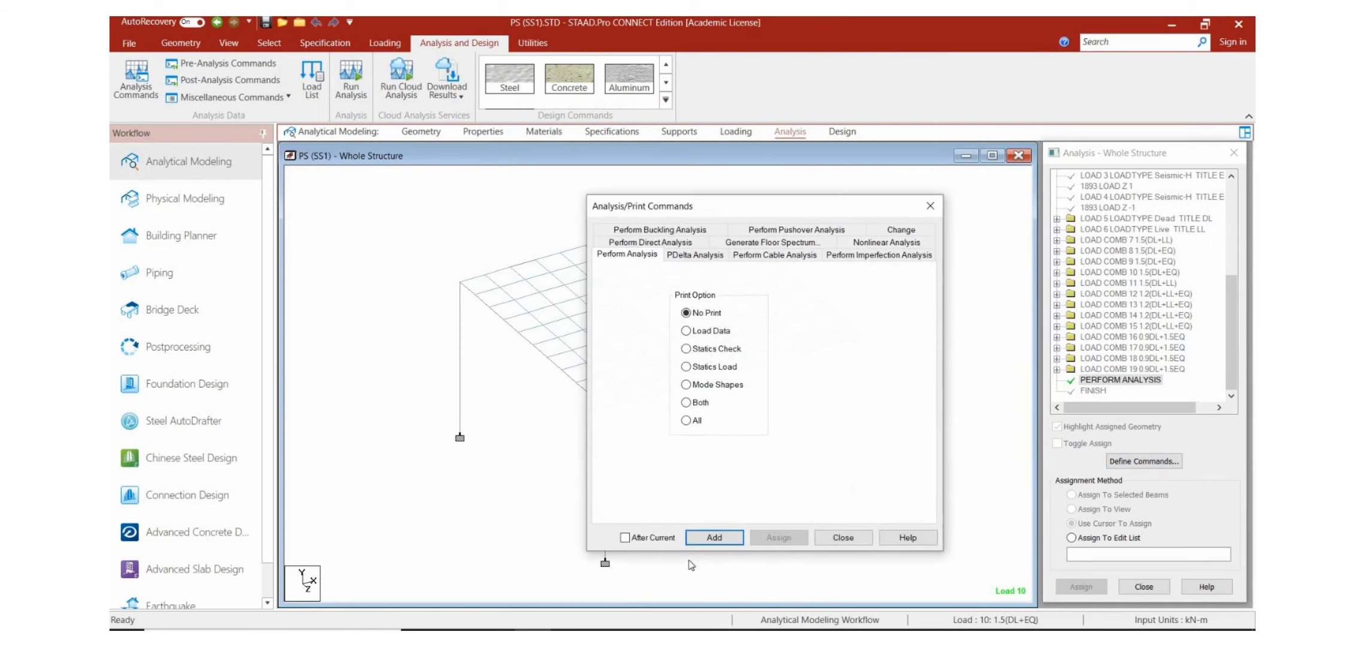
pyautogui.click(714, 537)
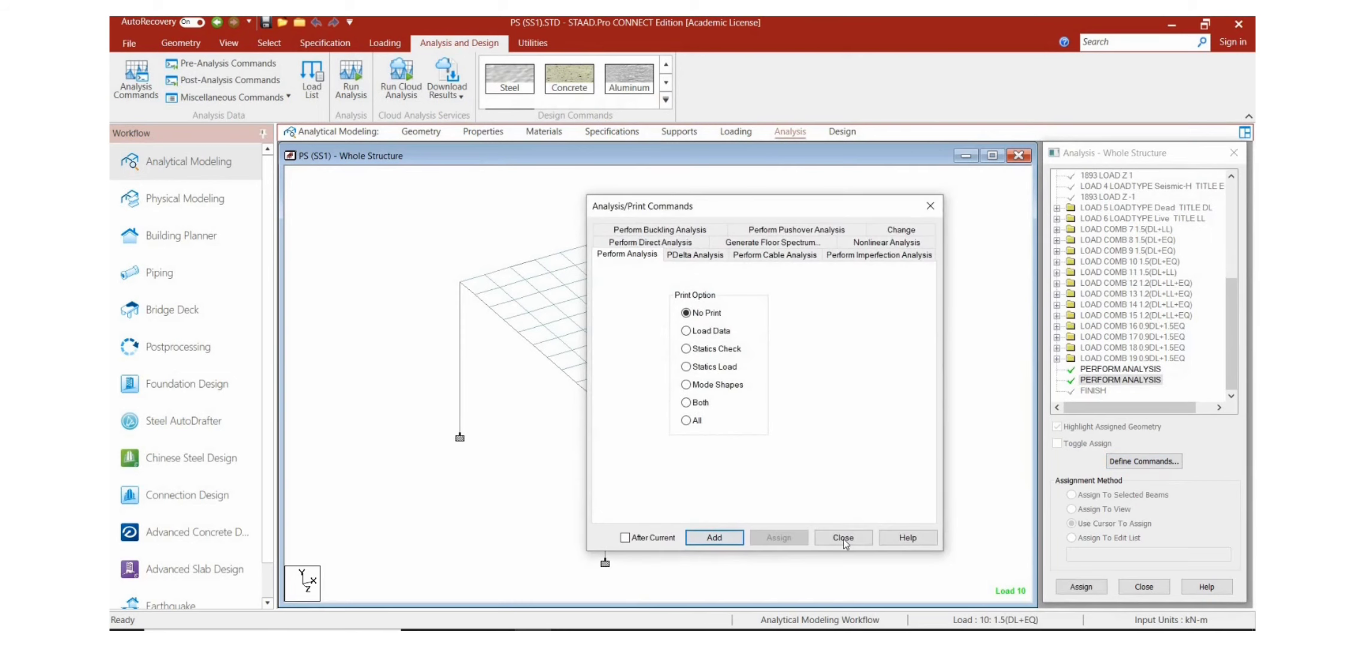
pyautogui.click(843, 537)
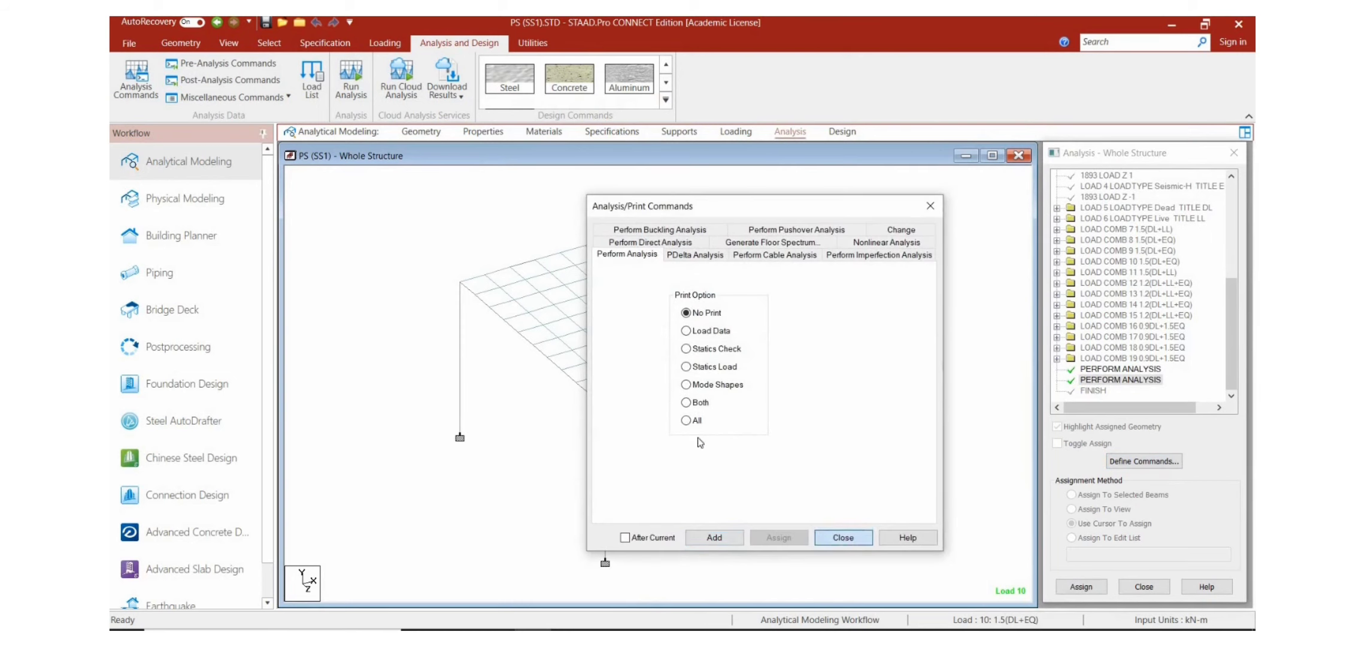
# Step: Save and analyze the PS (SS1) model, and open its results in postprocessing mode with all load cases selected
pyautogui.click(351, 88)
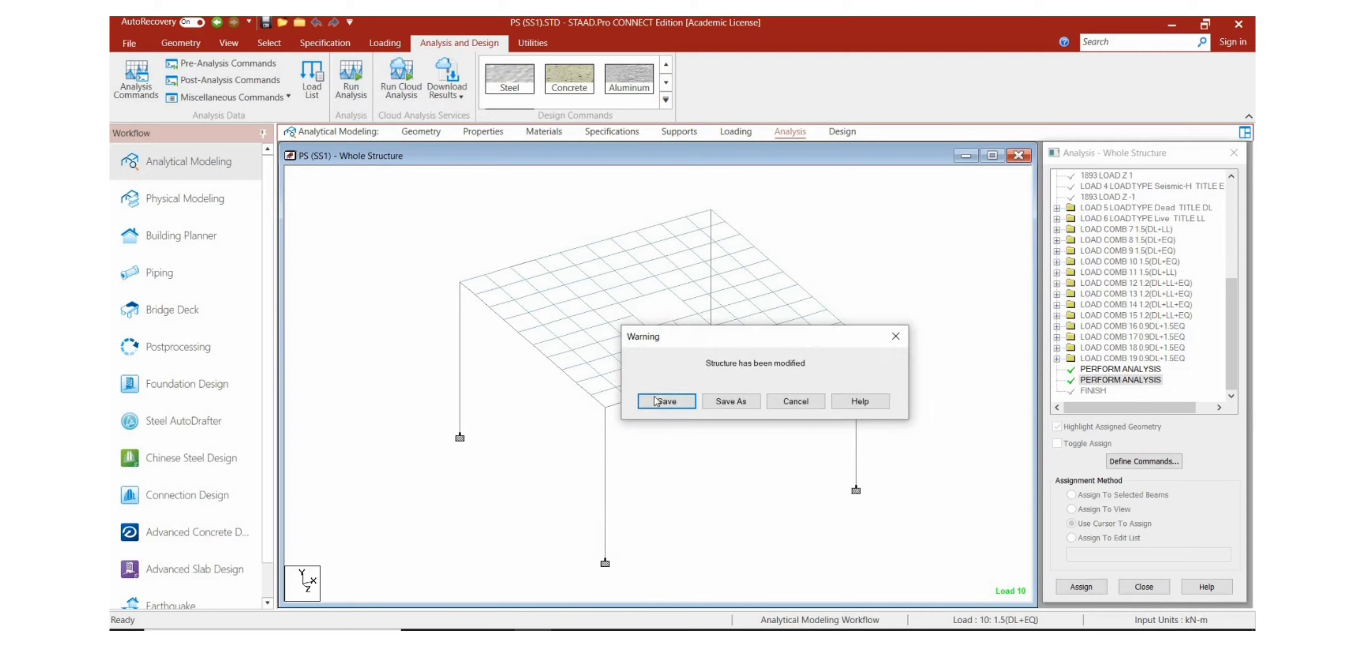
pyautogui.click(657, 401)
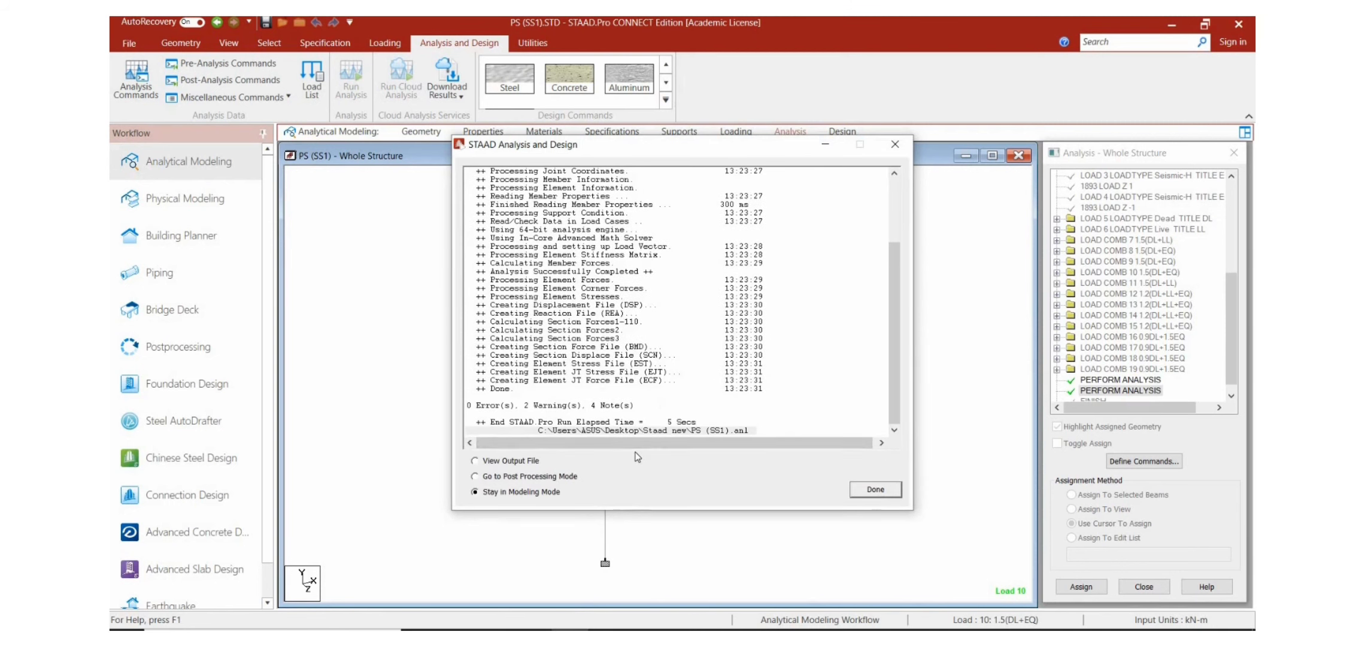
pyautogui.click(545, 477)
pyautogui.click(875, 489)
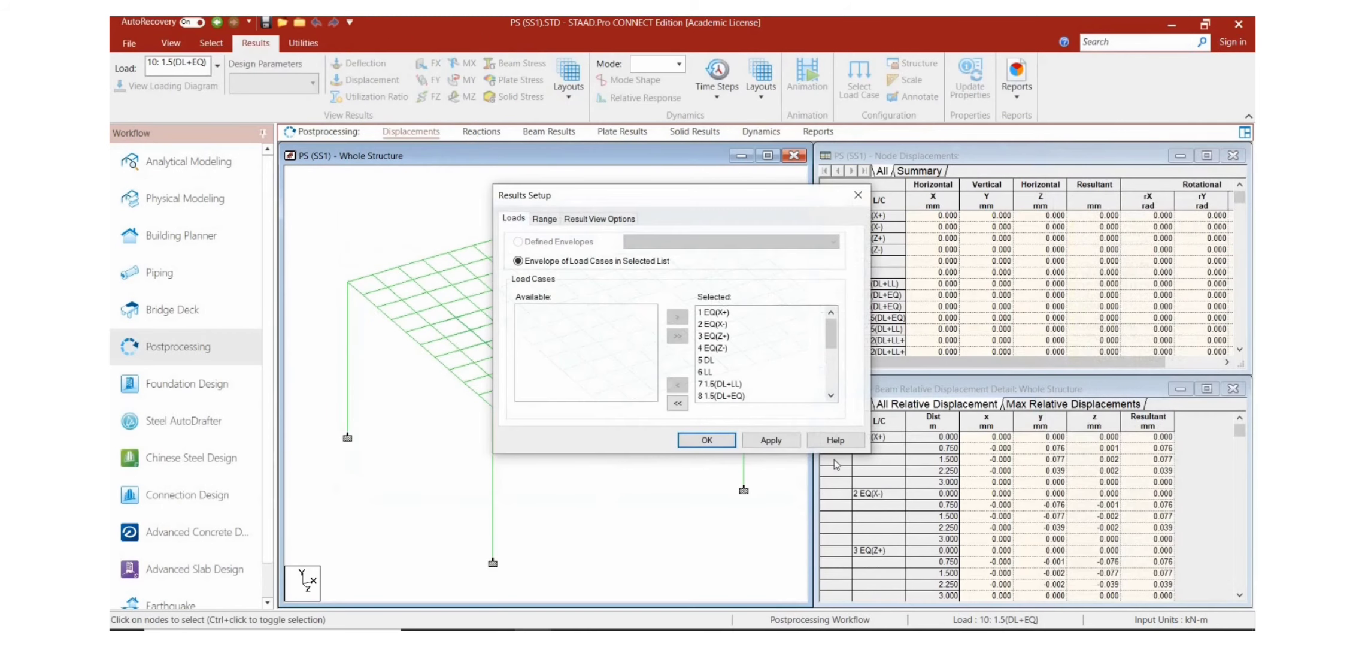
pyautogui.click(707, 441)
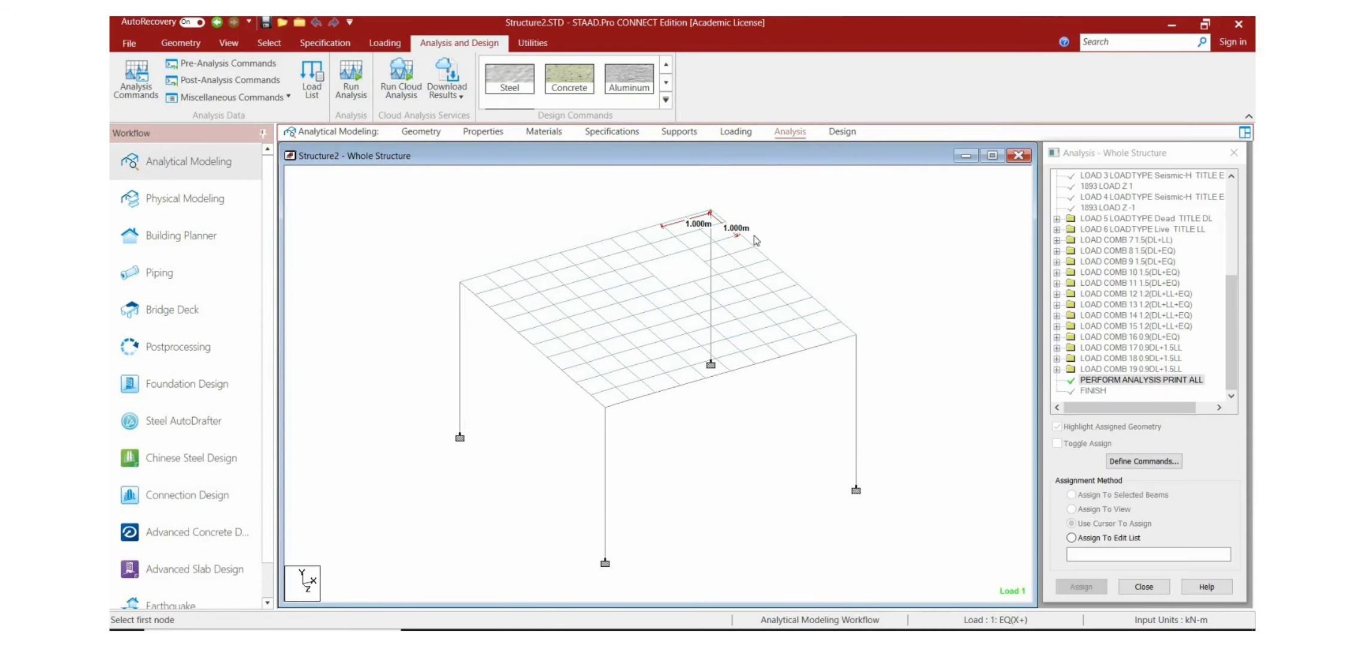
# Step: Add a Perform Analysis command with the No Print option to the Structure2 model
pyautogui.click(1129, 461)
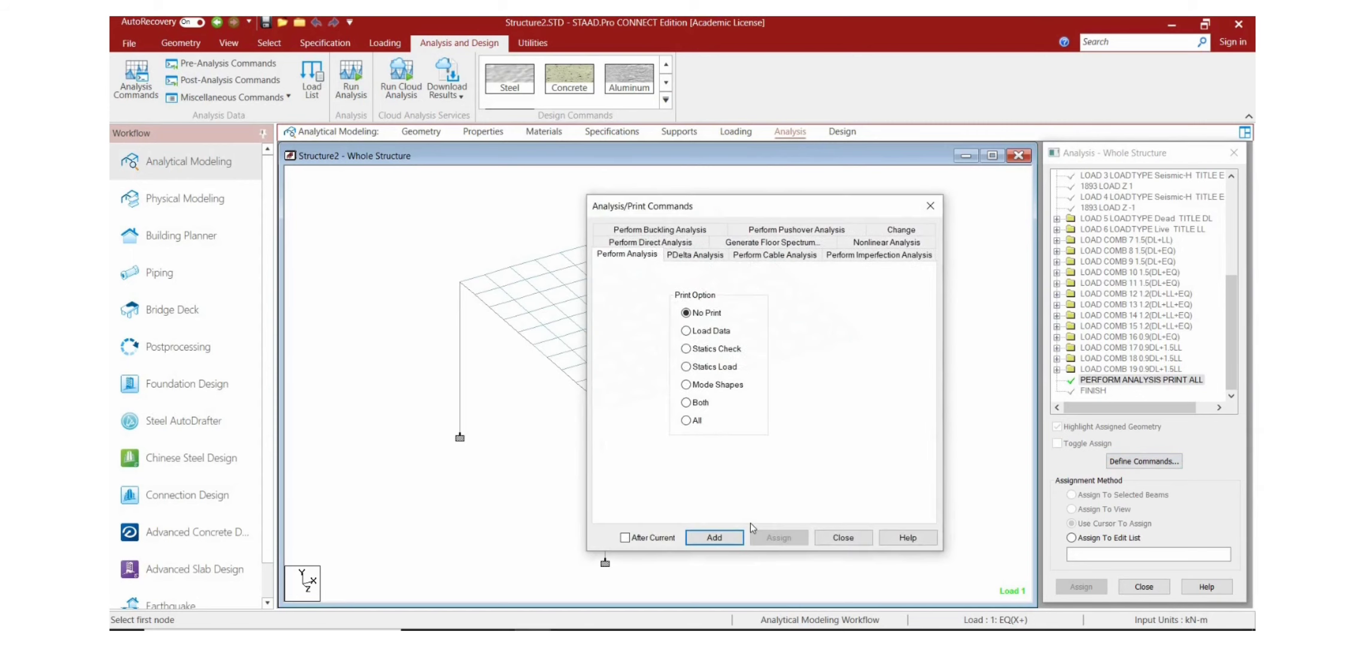
pyautogui.click(716, 538)
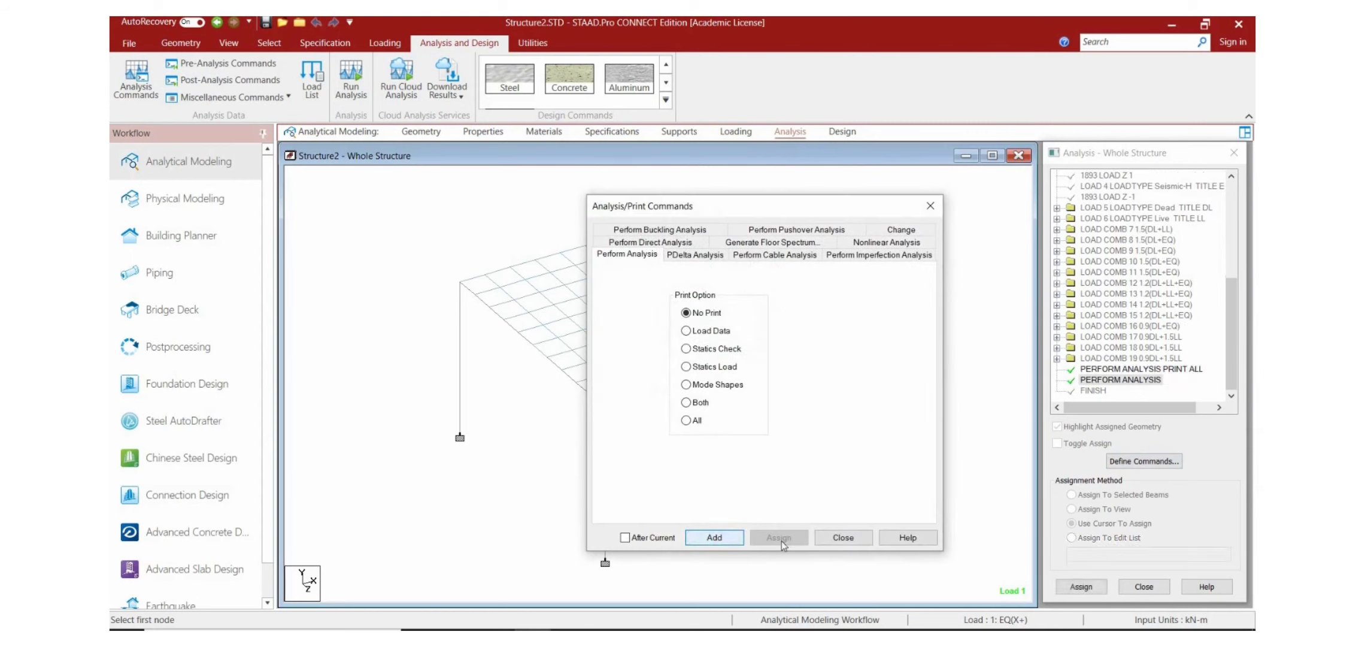
pyautogui.click(843, 539)
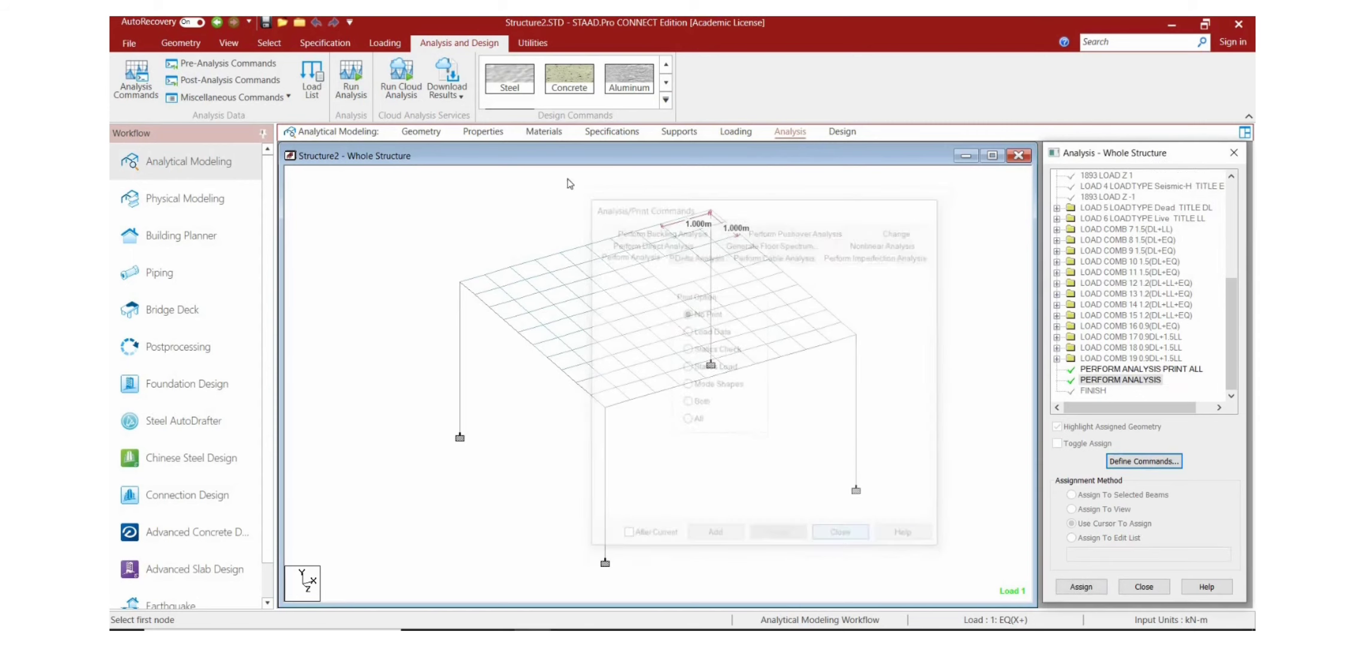
# Step: Run the analysis of the Structure2 model and open its results in postprocessing mode with all load cases selected
pyautogui.click(354, 89)
pyautogui.click(680, 415)
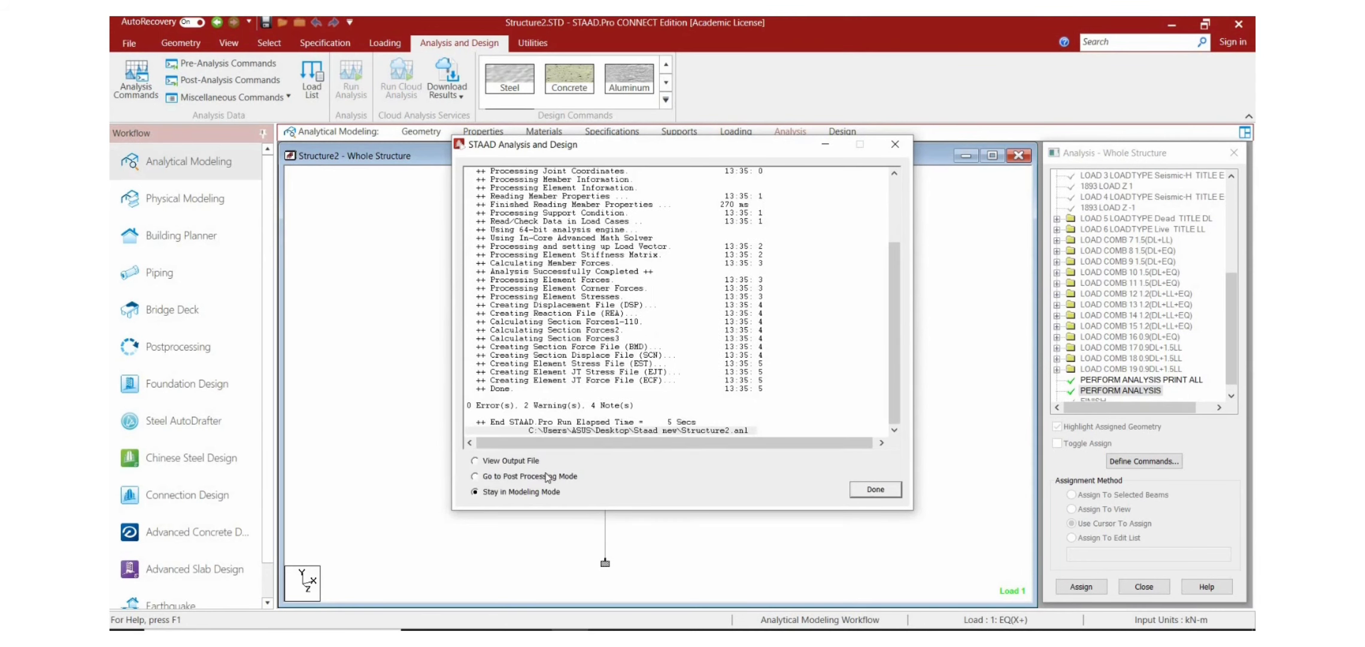
pyautogui.click(546, 476)
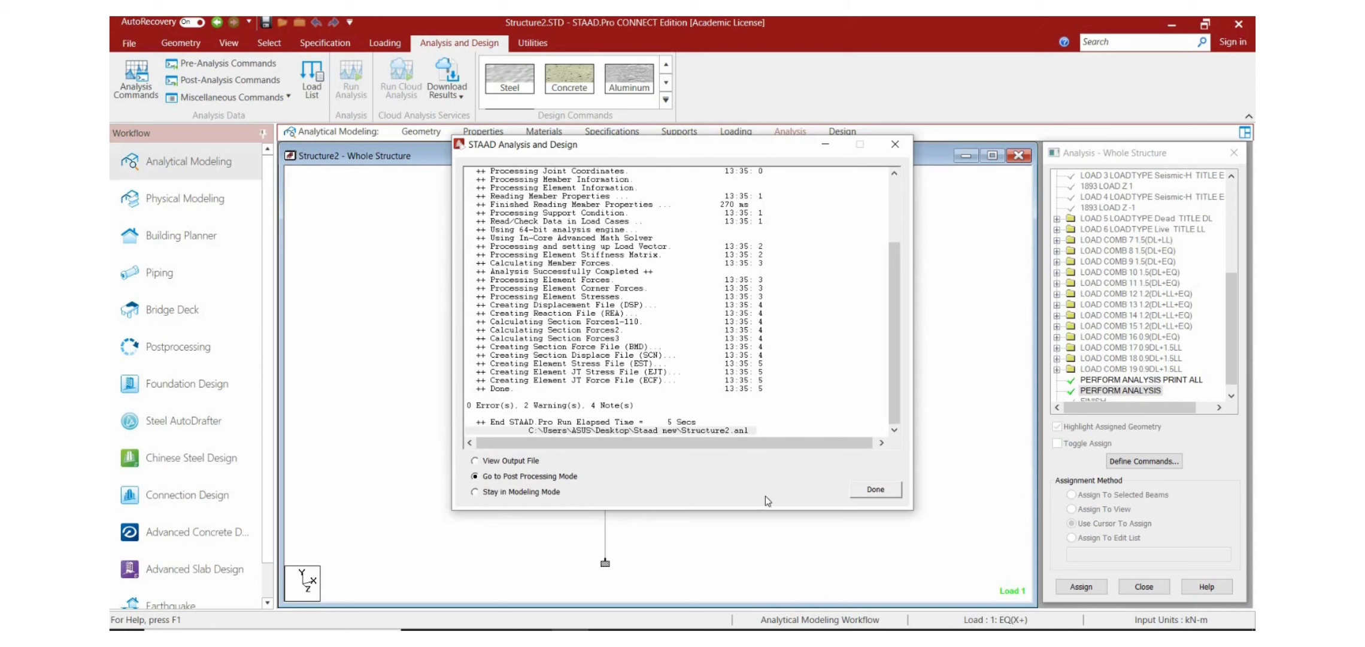
pyautogui.click(876, 490)
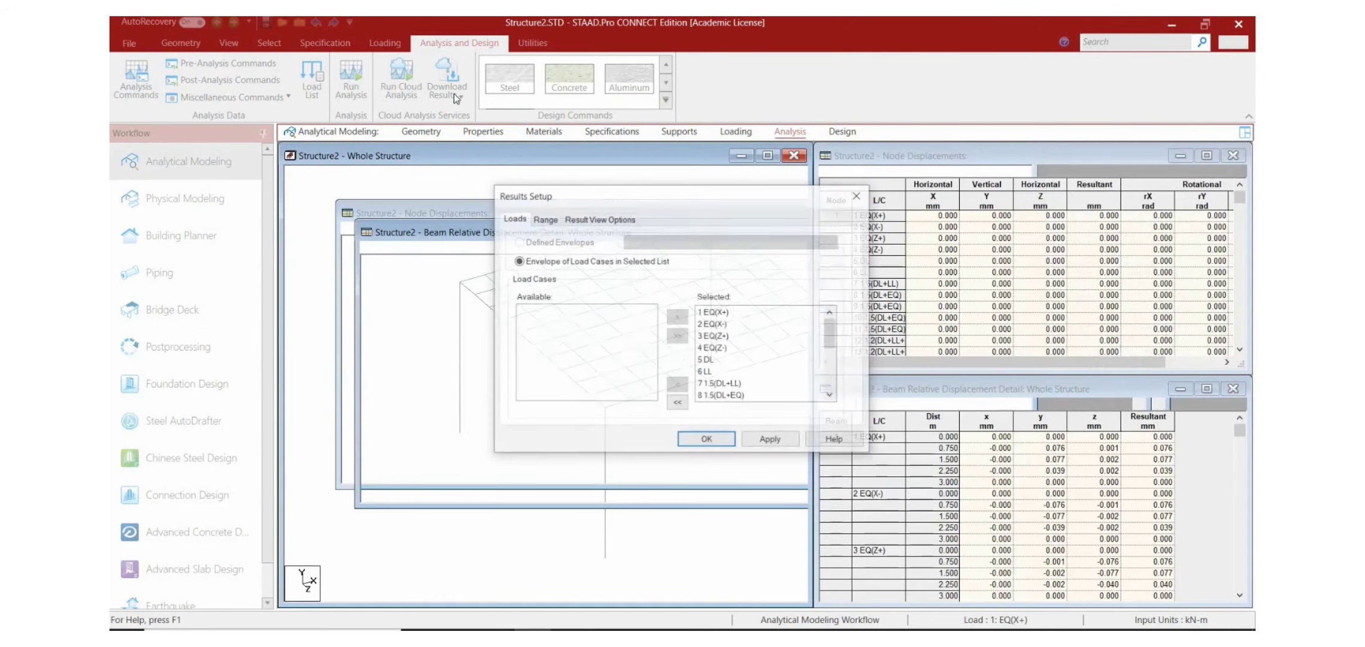
pyautogui.click(712, 443)
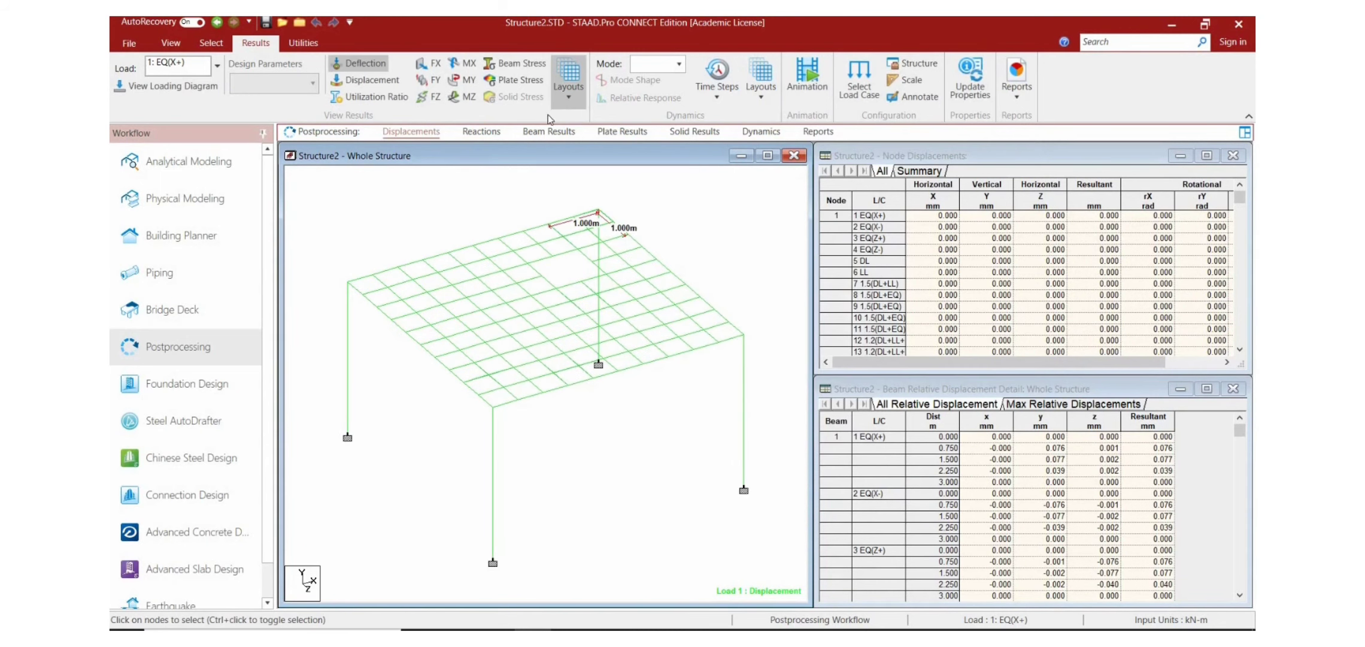